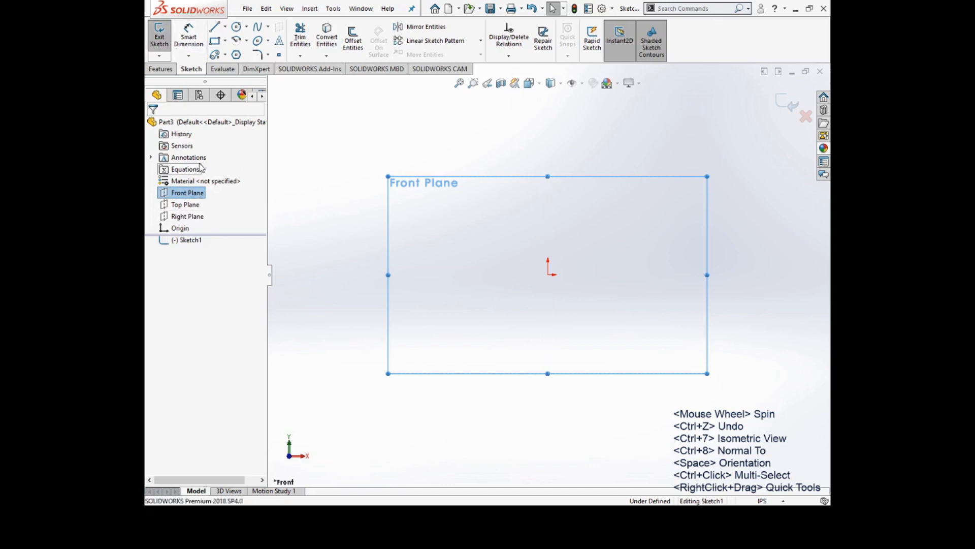
Step: Leave the open sketch and start a new sketch on the Front Plane
click(160, 40)
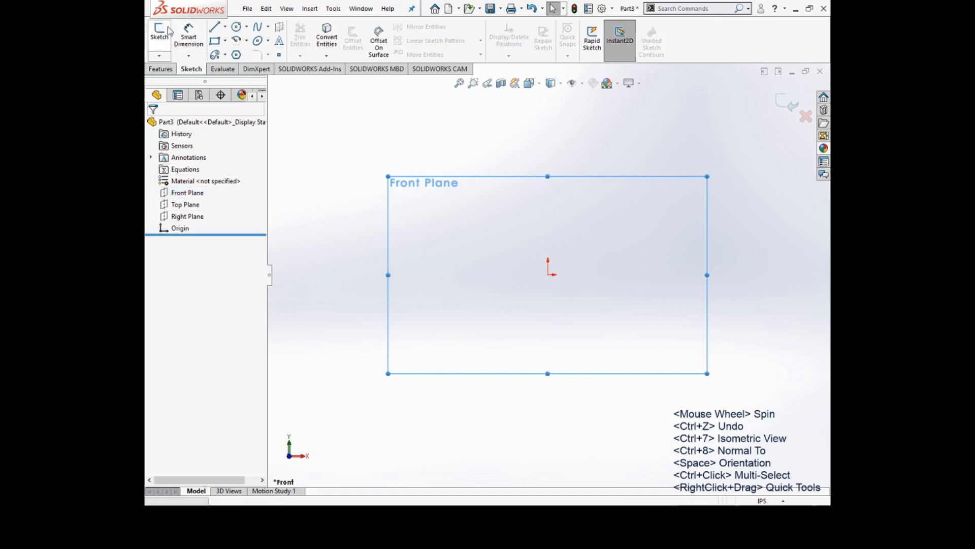
click(187, 194)
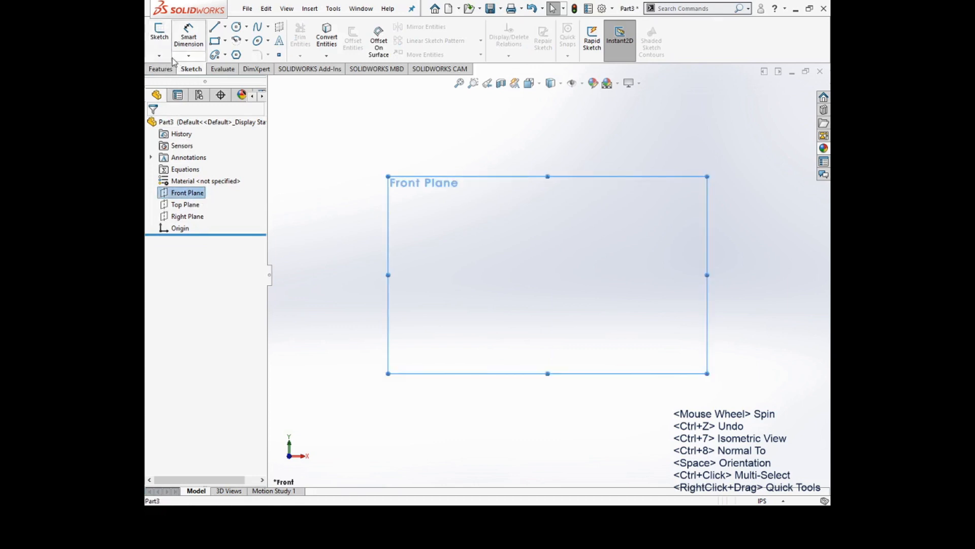
click(163, 44)
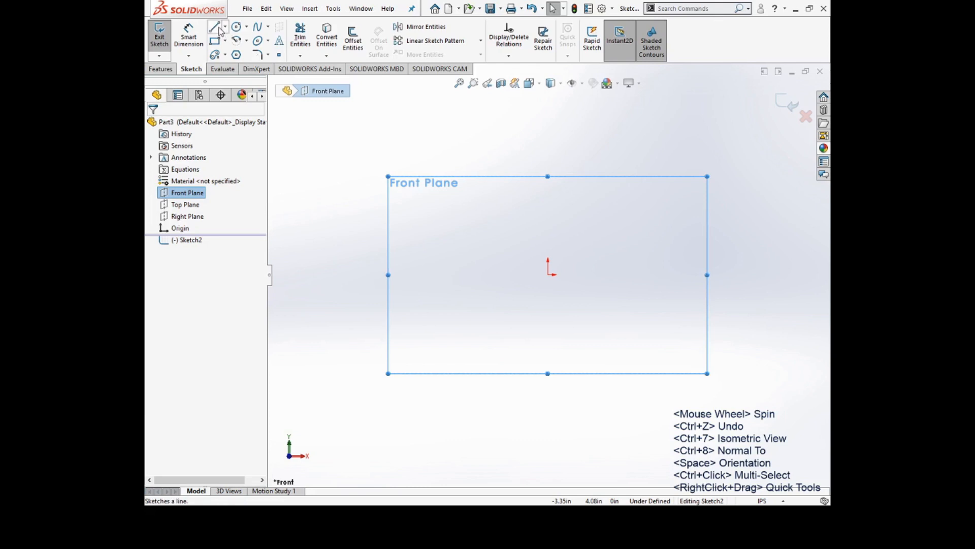
Step: Sketch a vertical line about 3.39 in long upward from the origin
click(220, 30)
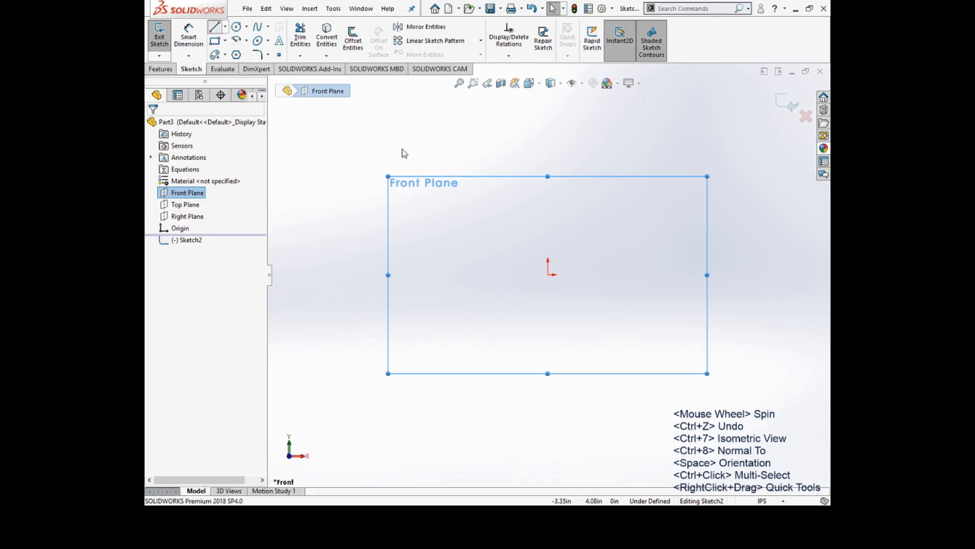
click(548, 274)
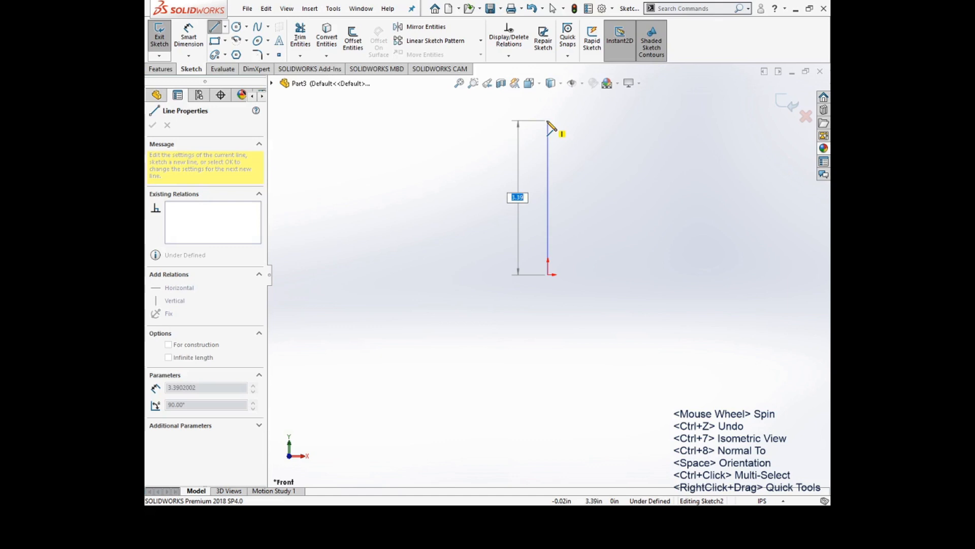
click(548, 121)
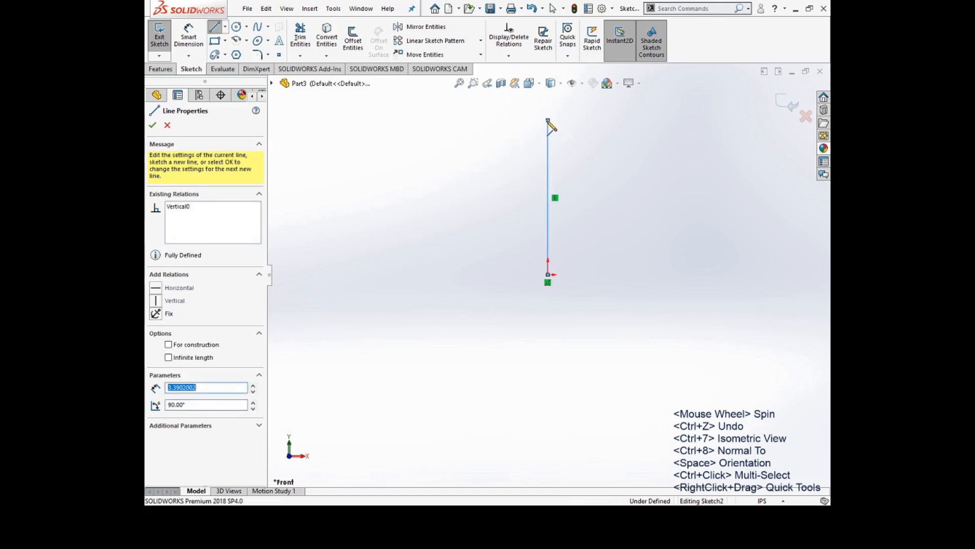
key(Escape)
Step: Shorten the vertical line to about 1.98 in by moving its upper endpoint, and delete its vertical relation
click(556, 199)
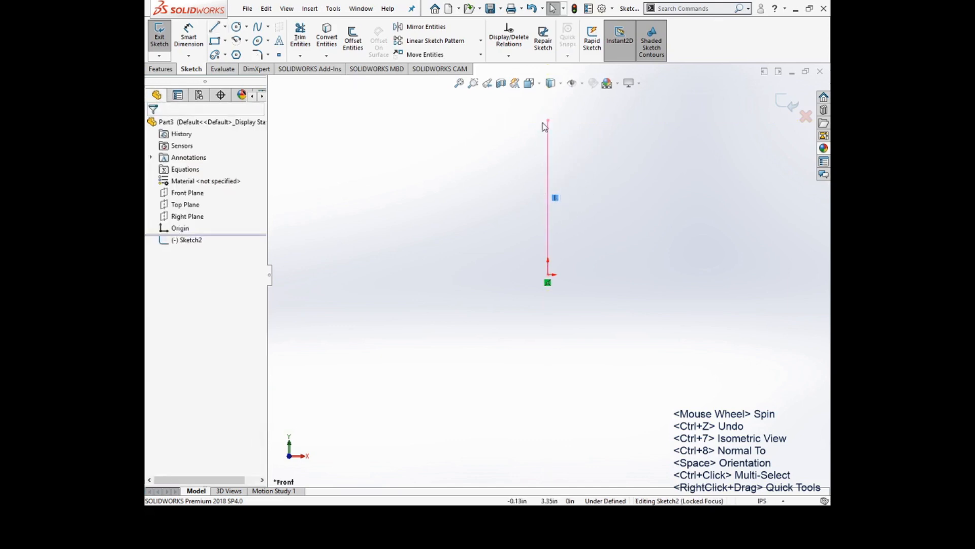
drag(547, 121, 655, 184)
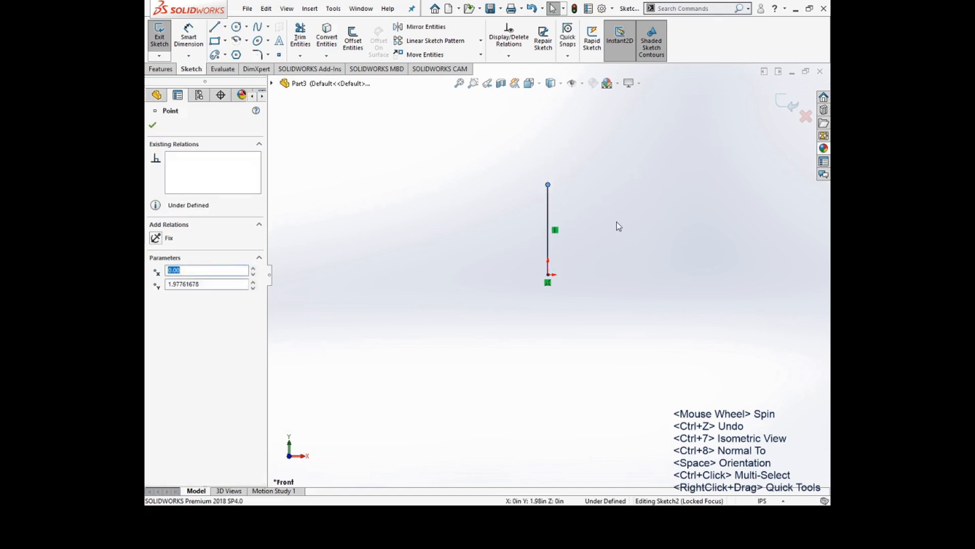
click(554, 230)
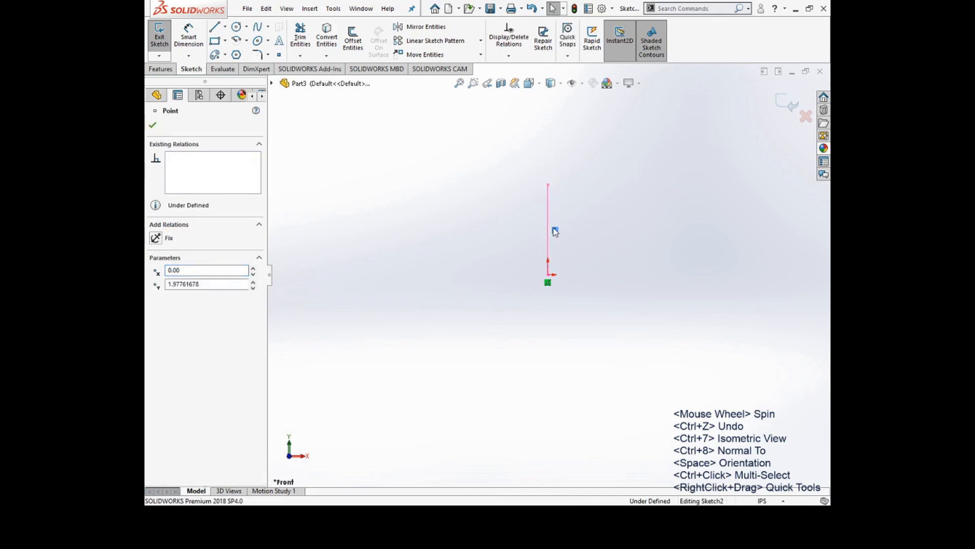
key(Delete)
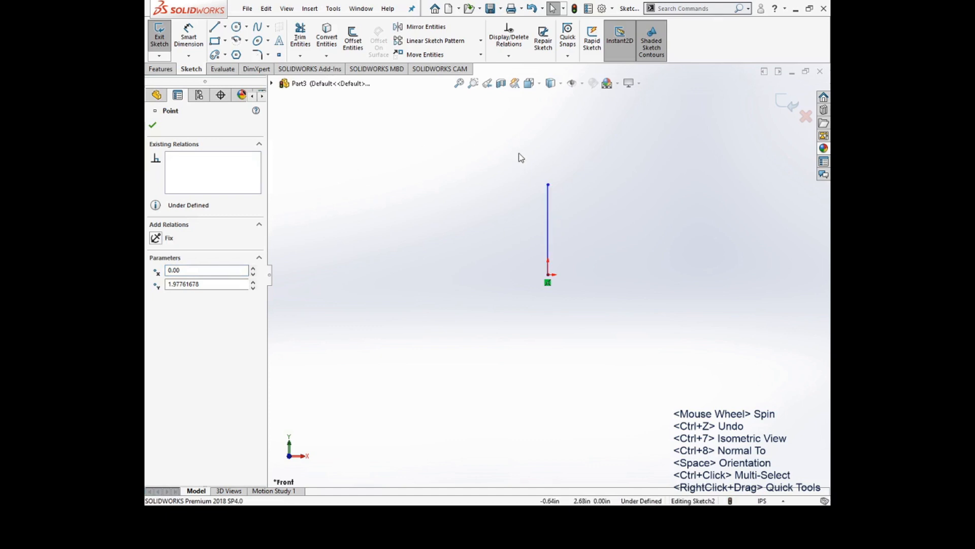
Step: Swing the line's free endpoint about 3.52 in to the right of the origin and add a horizontal relation to the line
drag(549, 185, 709, 276)
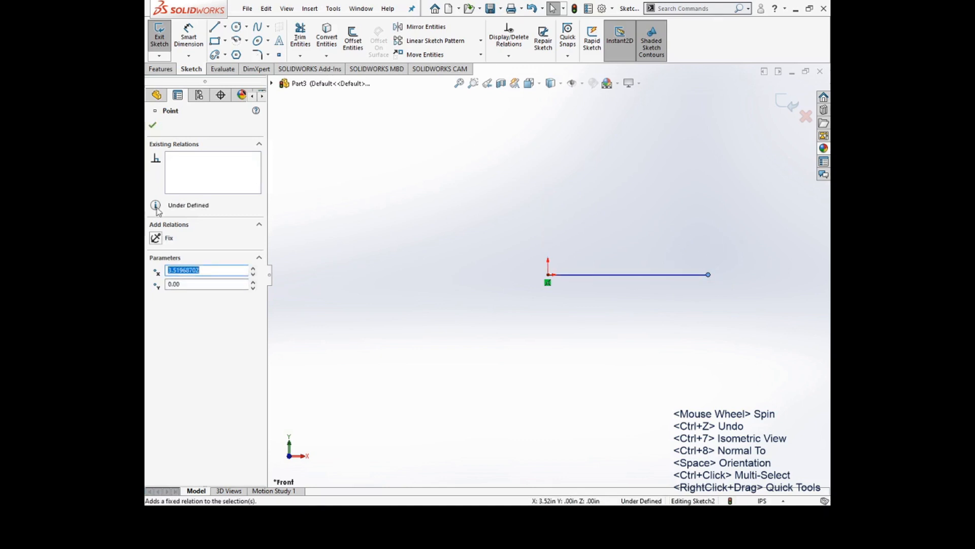
click(599, 274)
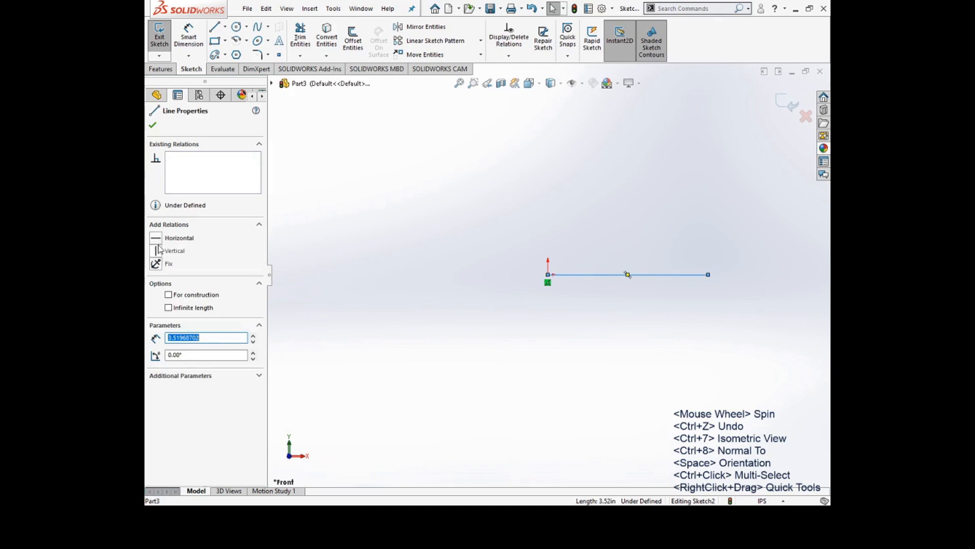
click(160, 239)
click(558, 252)
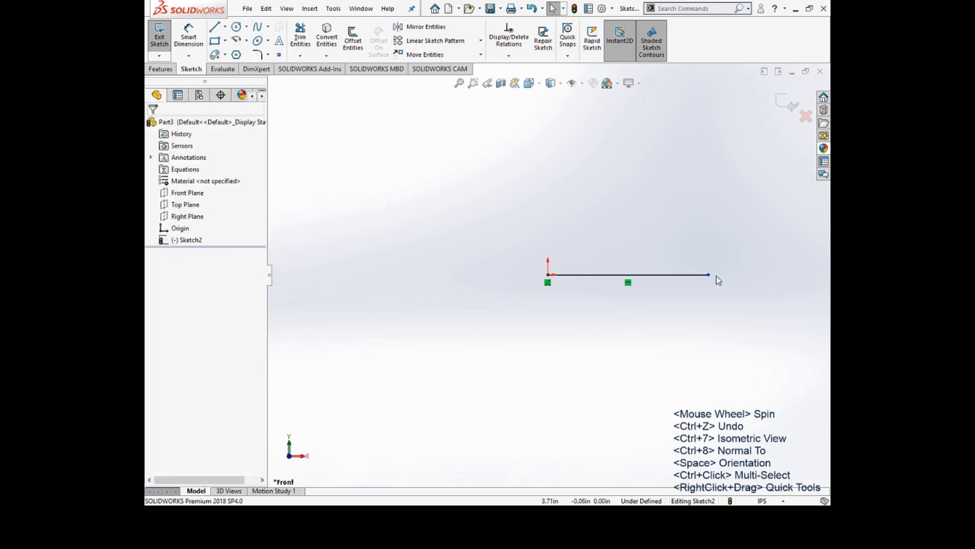
Step: Move the horizontal line's free endpoint about 2.79 in to the left of the origin, and delete the line
drag(709, 275, 455, 257)
click(447, 275)
key(Delete)
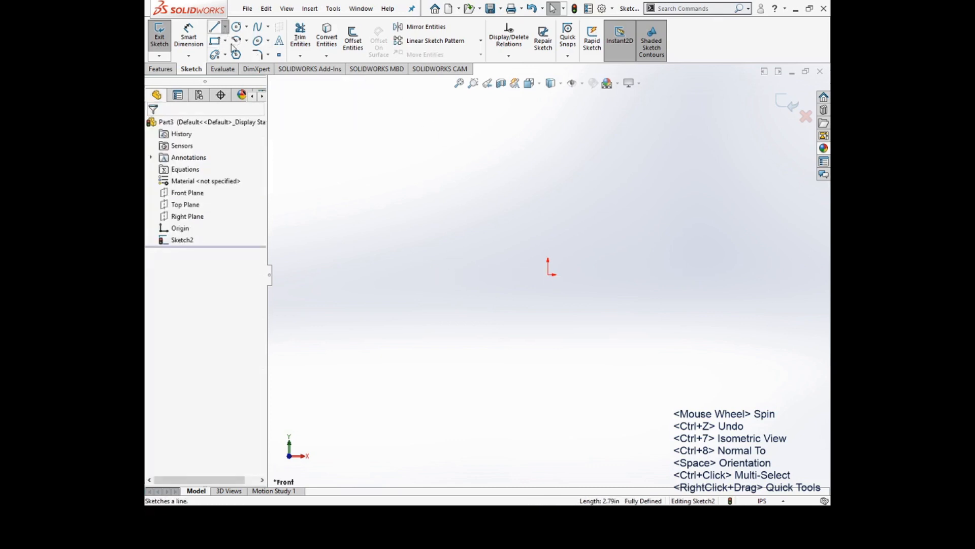
Step: Sketch a closed arched profile from the origin with 1.81 in vertical sides, a tangent arc on top and a base about 1.51 in wide
click(216, 28)
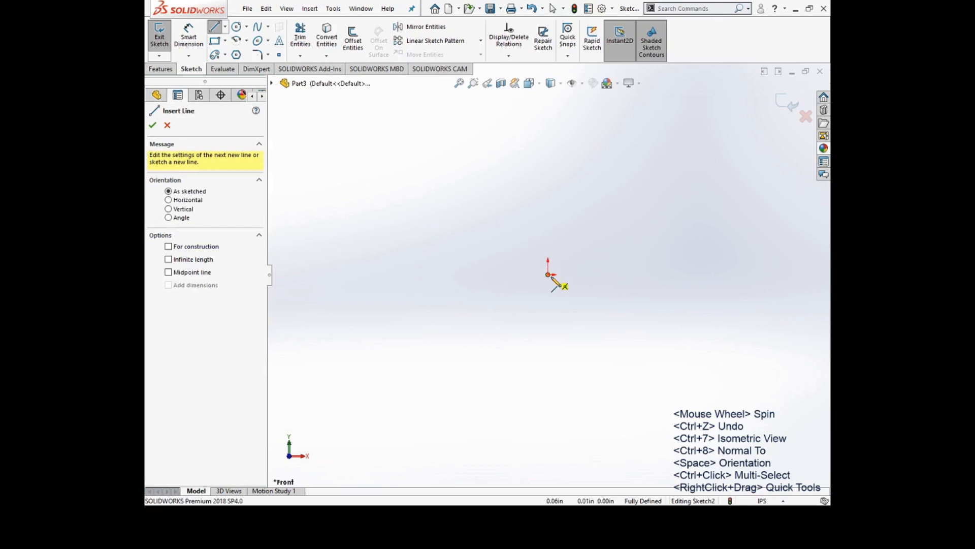
click(548, 274)
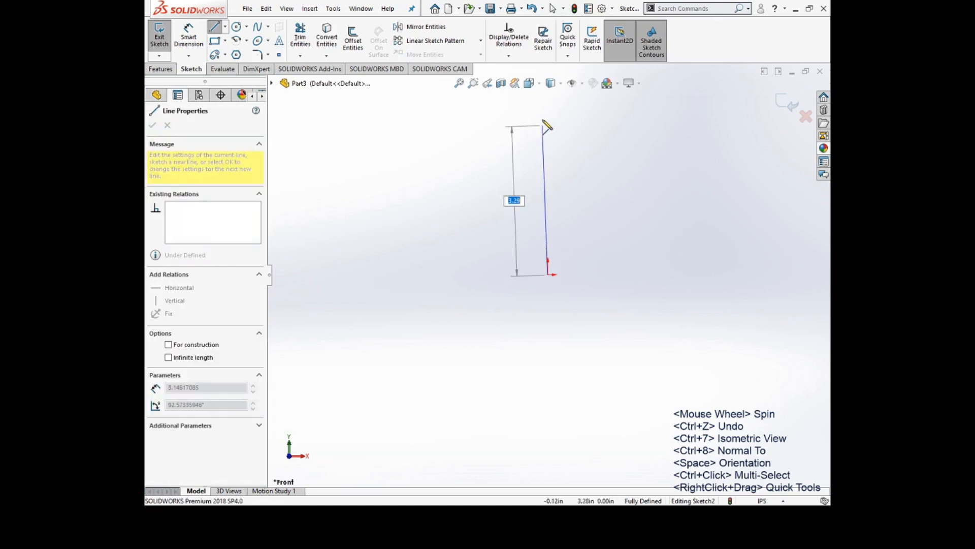
click(548, 192)
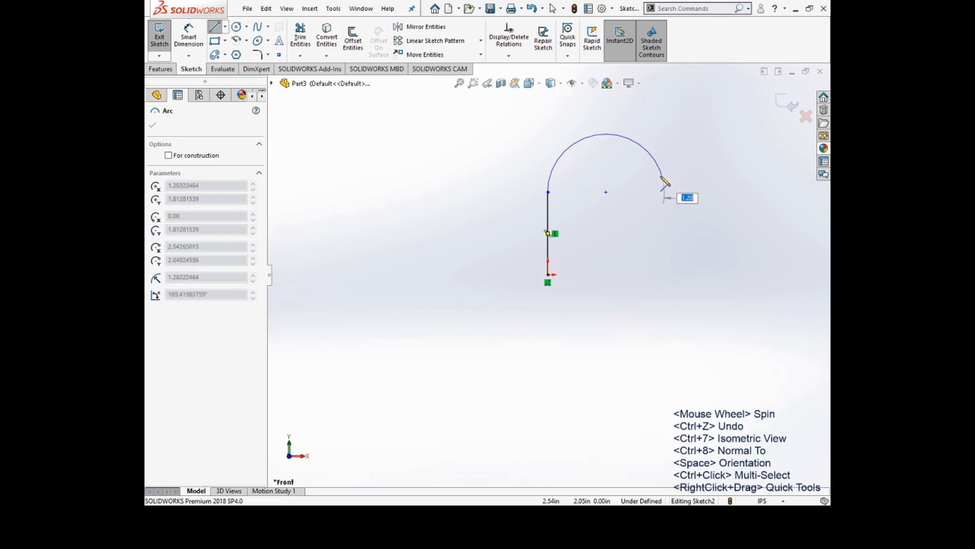
click(479, 193)
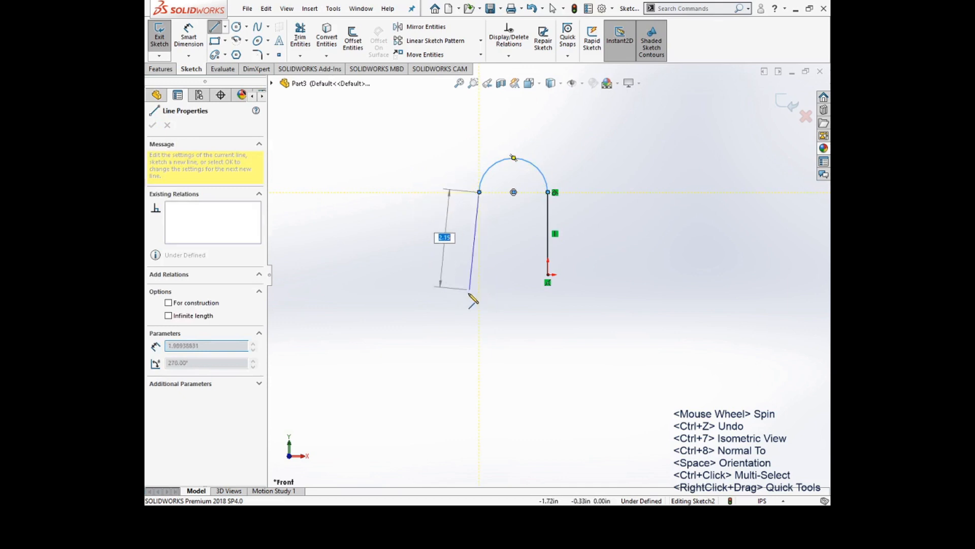
click(480, 275)
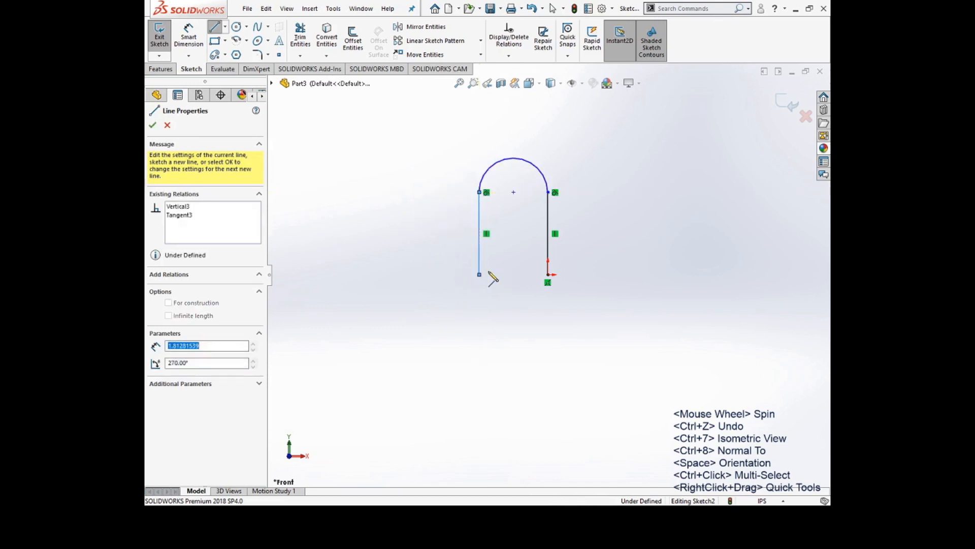
click(548, 274)
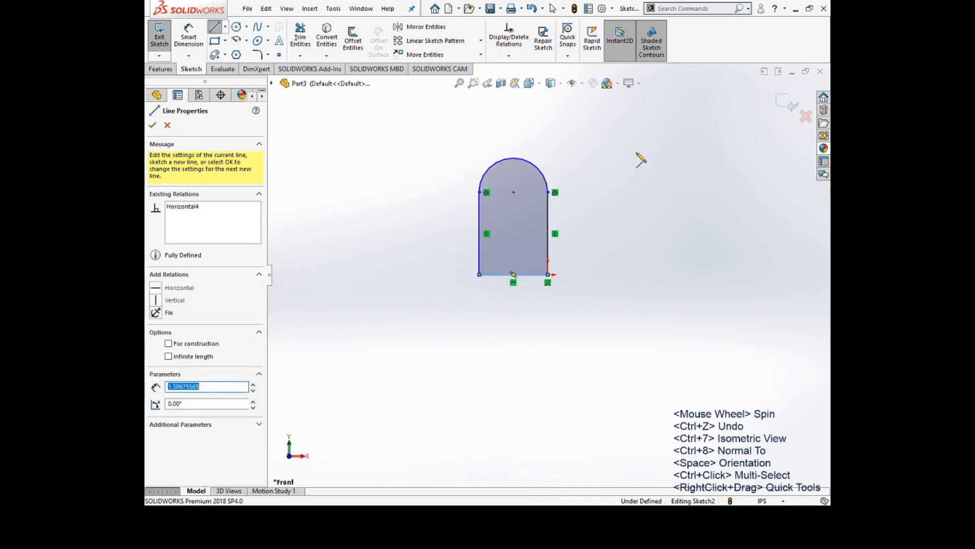
key(Escape)
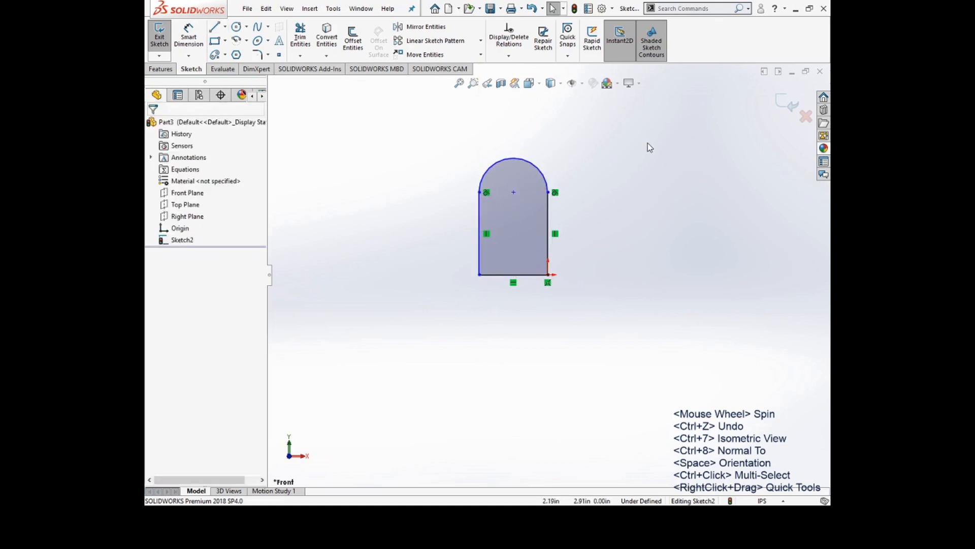
Step: Box-select the whole arched profile and delete it
drag(630, 159, 272, 318)
key(Delete)
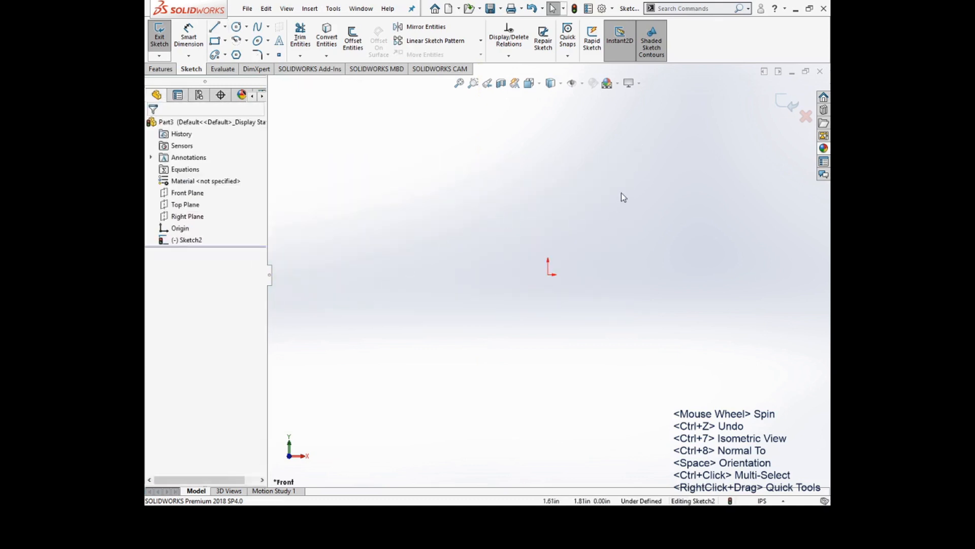
drag(622, 193, 381, 294)
mouse_move(709, 234)
mouse_down()
mouse_move(590, 256)
mouse_move(337, 247)
mouse_move(318, 339)
mouse_move(294, 361)
mouse_move(291, 347)
mouse_move(297, 359)
mouse_move(703, 206)
mouse_up()
mouse_move(389, 333)
mouse_down()
mouse_move(780, 194)
mouse_move(773, 171)
mouse_move(752, 185)
mouse_up()
Step: Sketch an angled line about 4.32 in long from the origin, rising to the right at about 48.5°
click(214, 27)
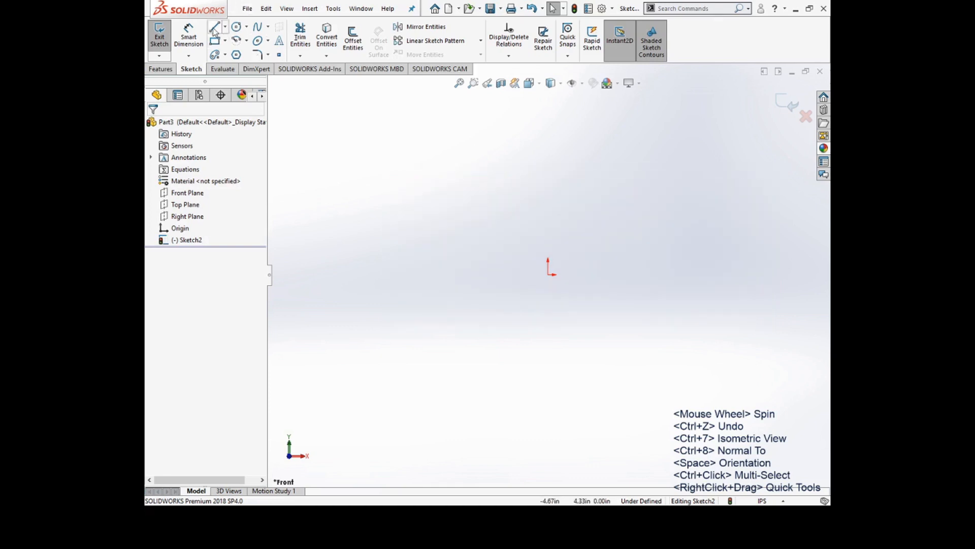
click(549, 275)
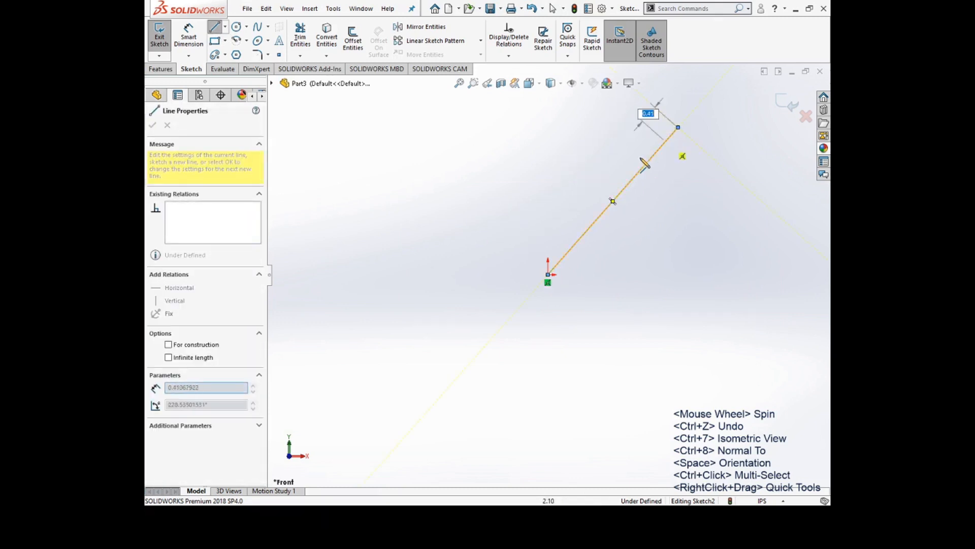
click(679, 127)
key(Escape)
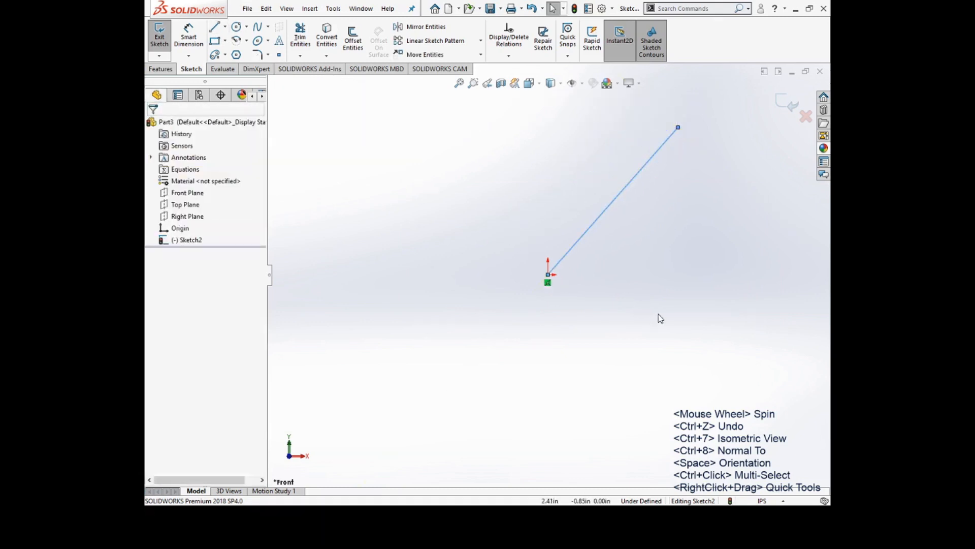
Step: Try box selections in both directions across the angled line, and delete the line
click(513, 188)
drag(338, 252, 815, 101)
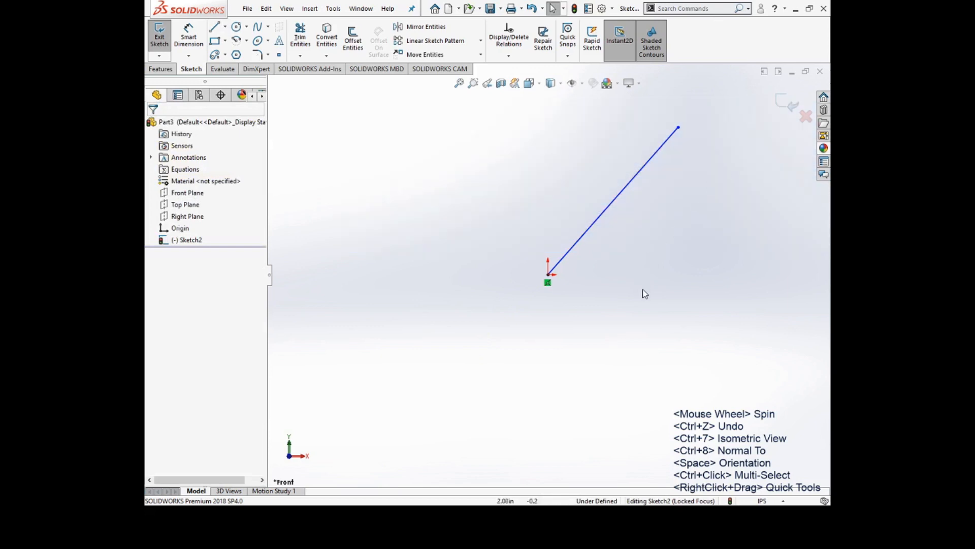
drag(650, 310, 551, 206)
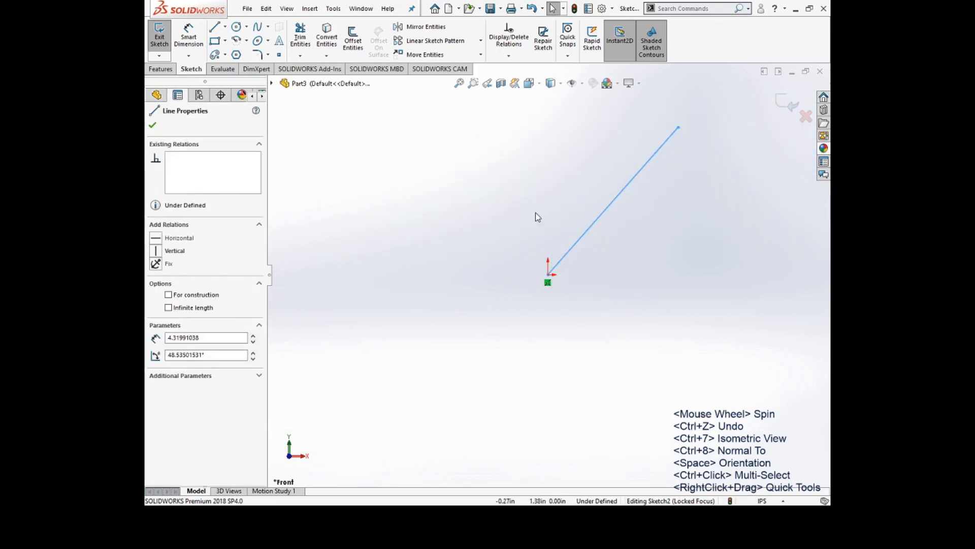
click(535, 212)
click(608, 208)
key(Delete)
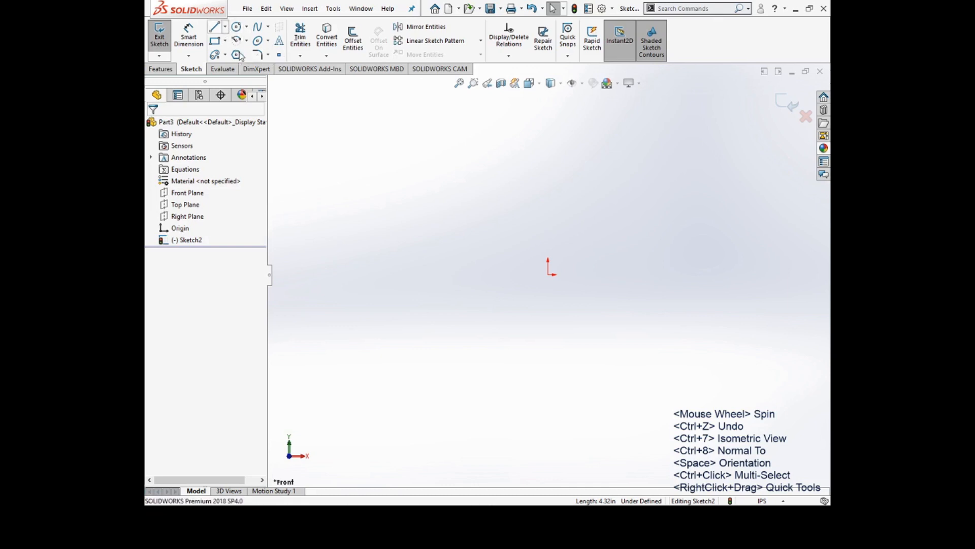
Step: Sketch a vertical construction line about 2.15 in long upward from the origin, and delete it
click(214, 26)
click(548, 275)
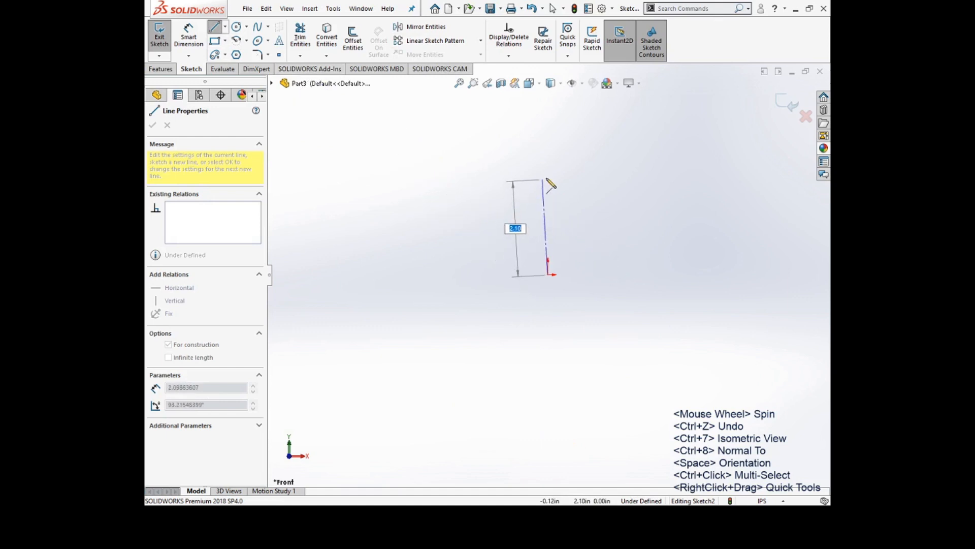
click(548, 176)
key(Escape)
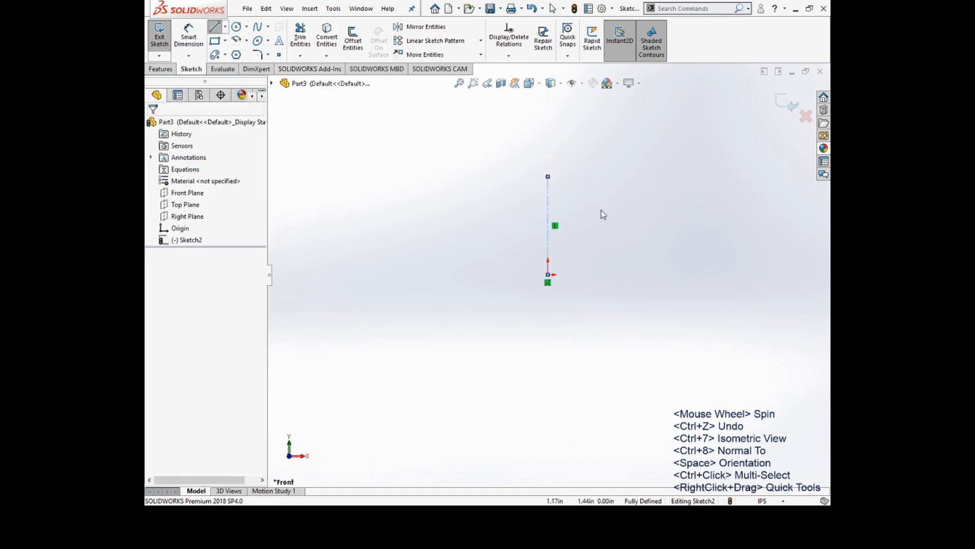
click(548, 201)
key(Delete)
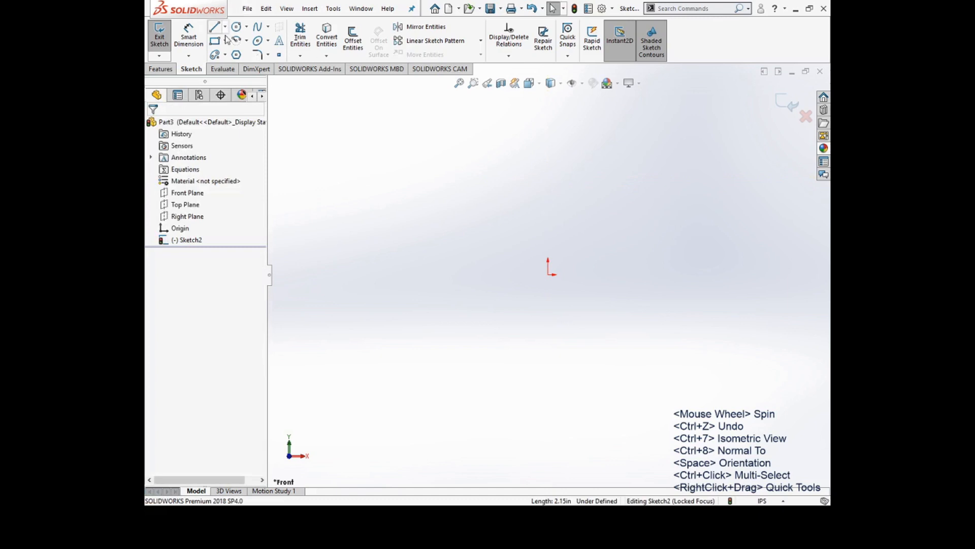
Step: Sketch a midpoint line centred on the origin, sloping down to the right
click(215, 27)
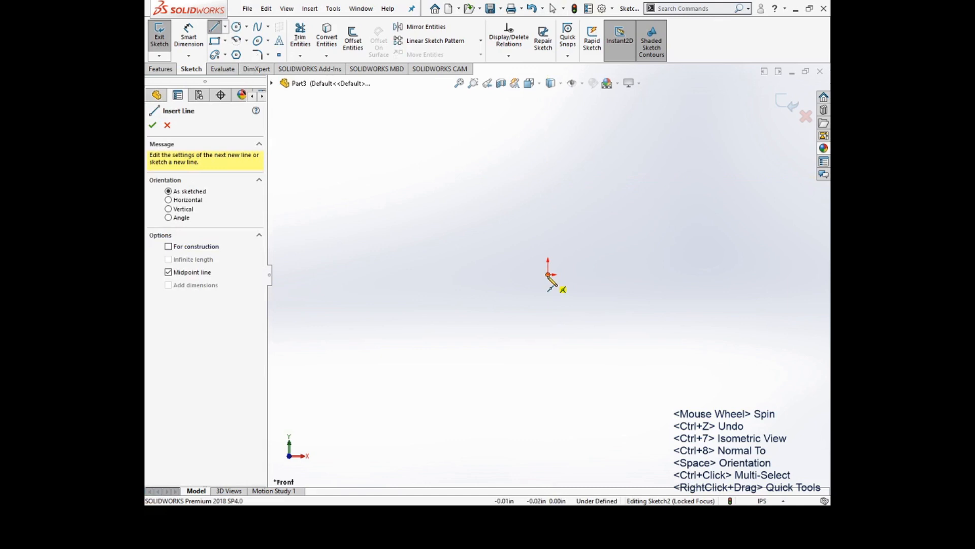
click(548, 275)
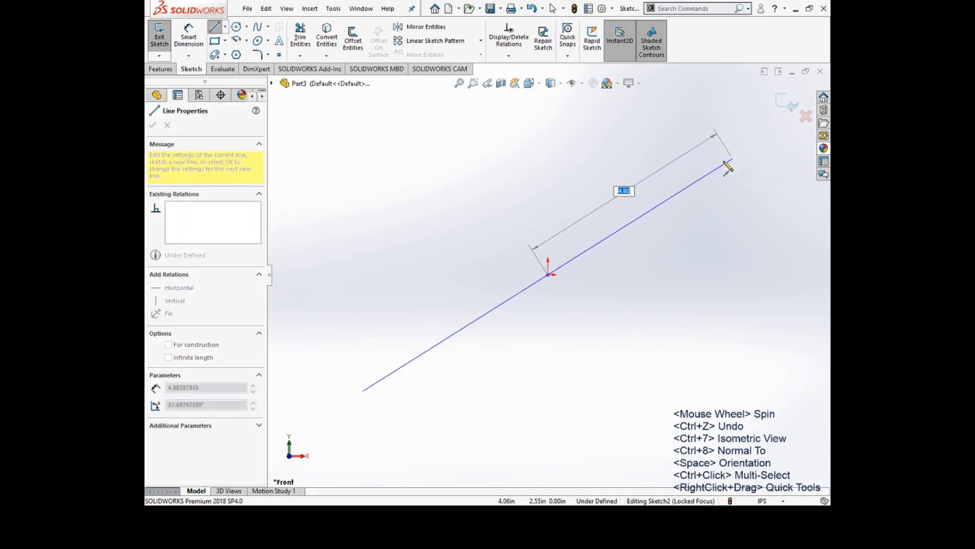
click(618, 334)
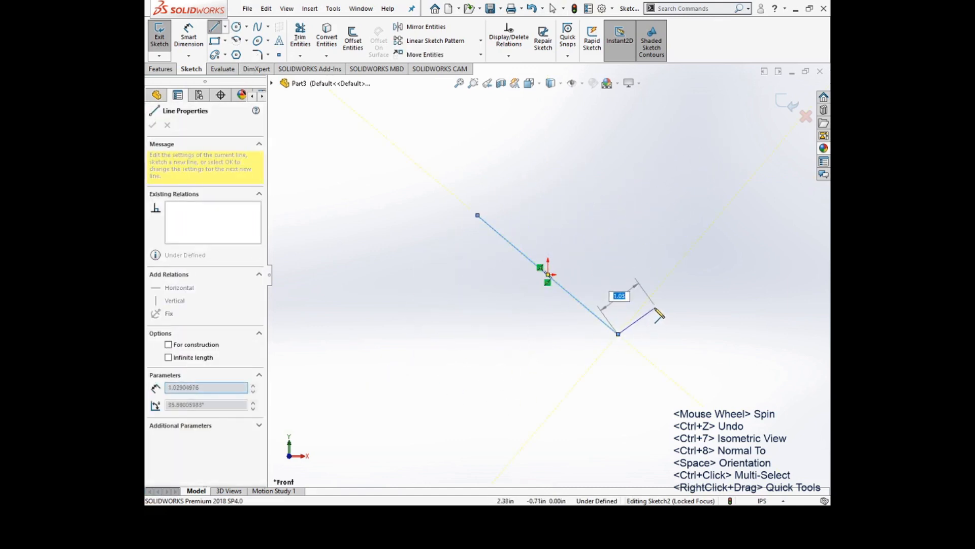
key(Escape)
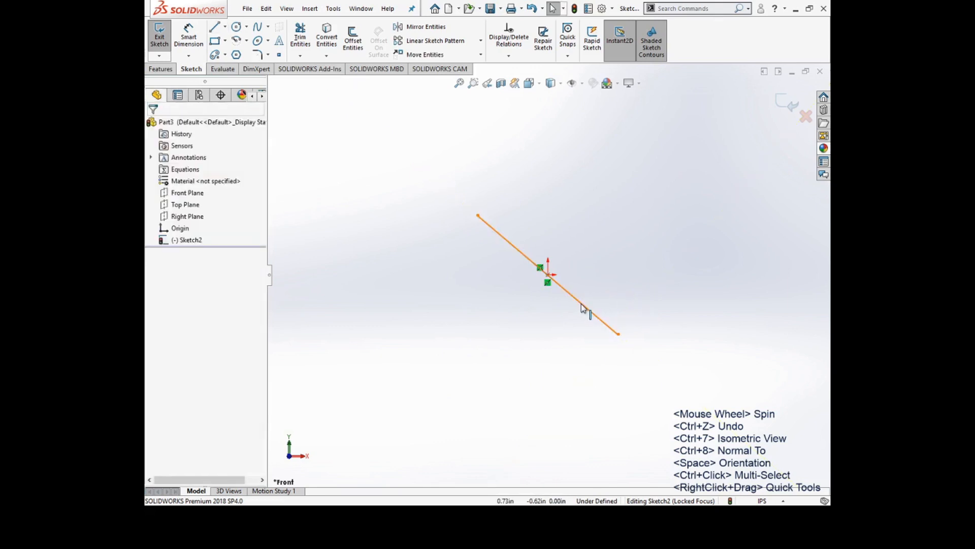
Step: Delete the midpoint line, and sketch a corner rectangle from the origin extending up and to the right
click(583, 305)
key(Delete)
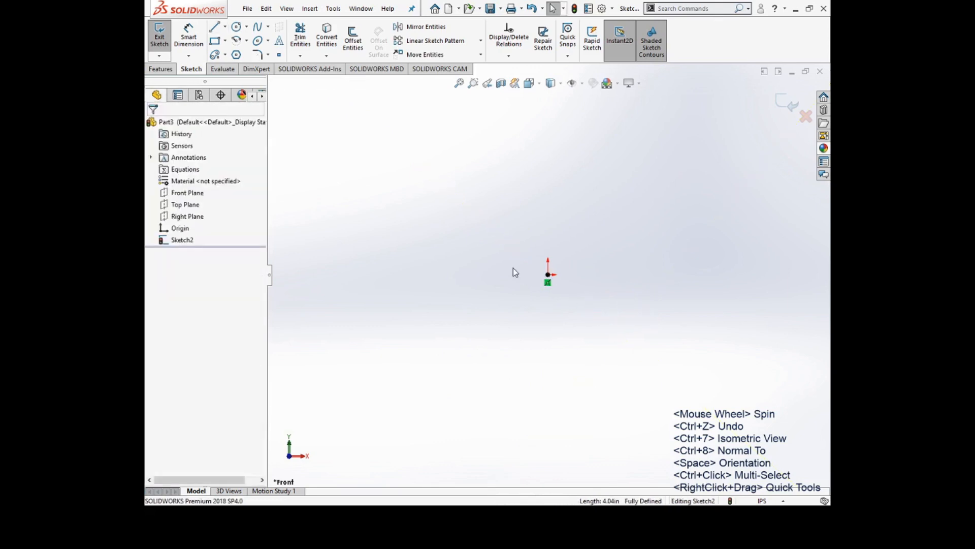
click(218, 43)
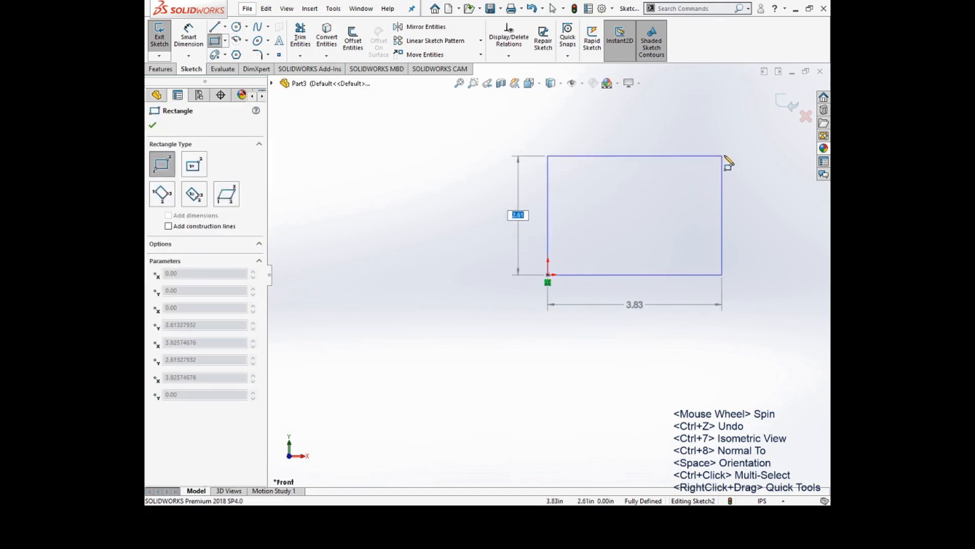
click(739, 144)
key(Escape)
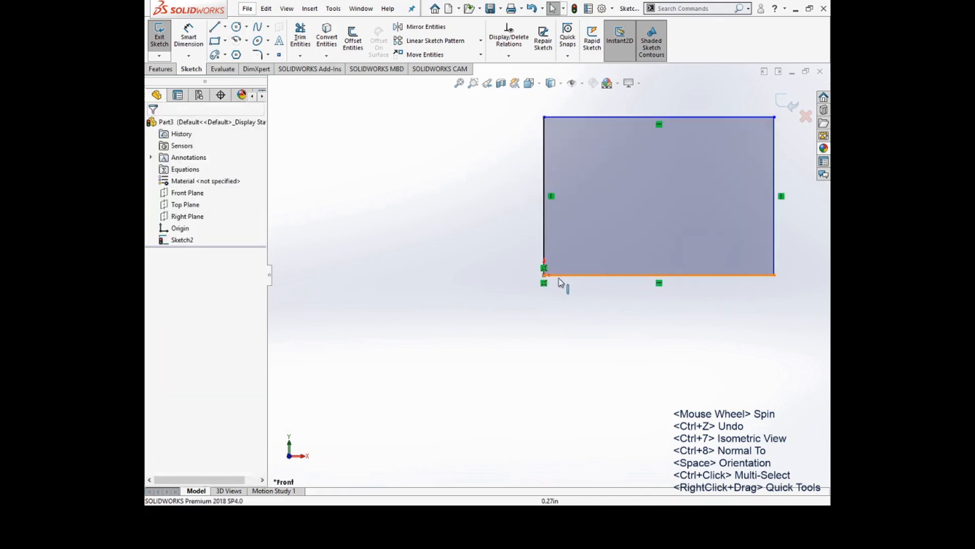
Step: Try to delete the rectangle's corner point at the origin
scroll(557, 278, down, 5)
click(523, 266)
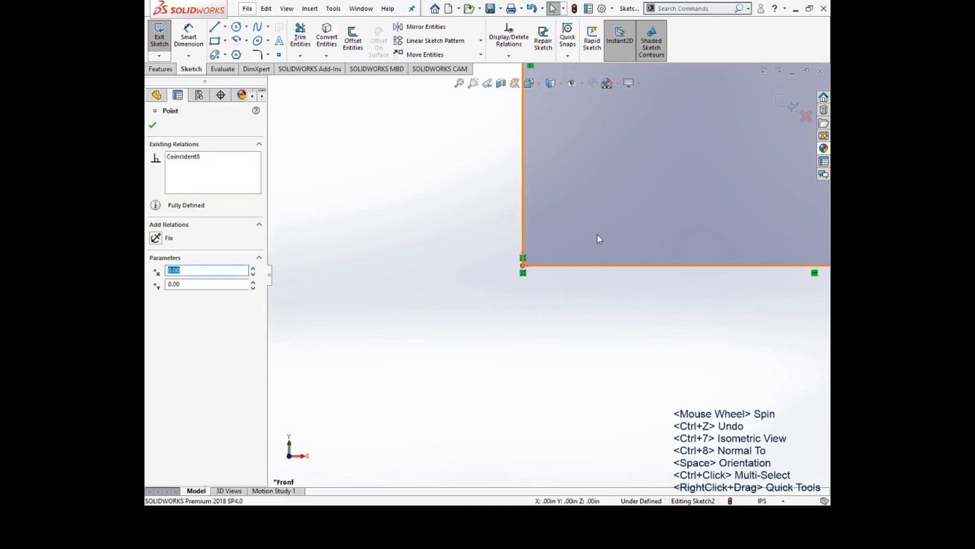
key(Delete)
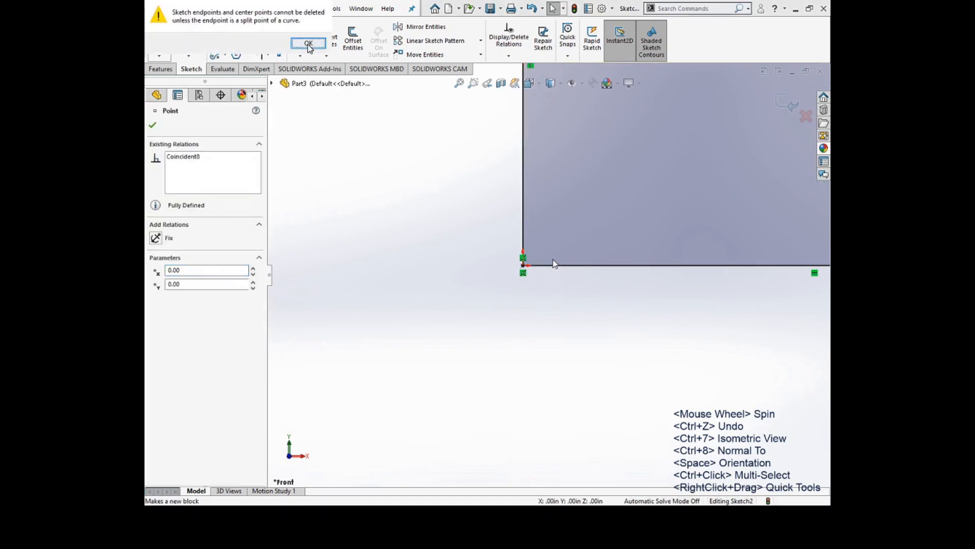
click(308, 45)
Step: Remove the coincident relation that ties the rectangle's corner to the origin, move the corner away, and place it back on the origin
drag(524, 266, 544, 242)
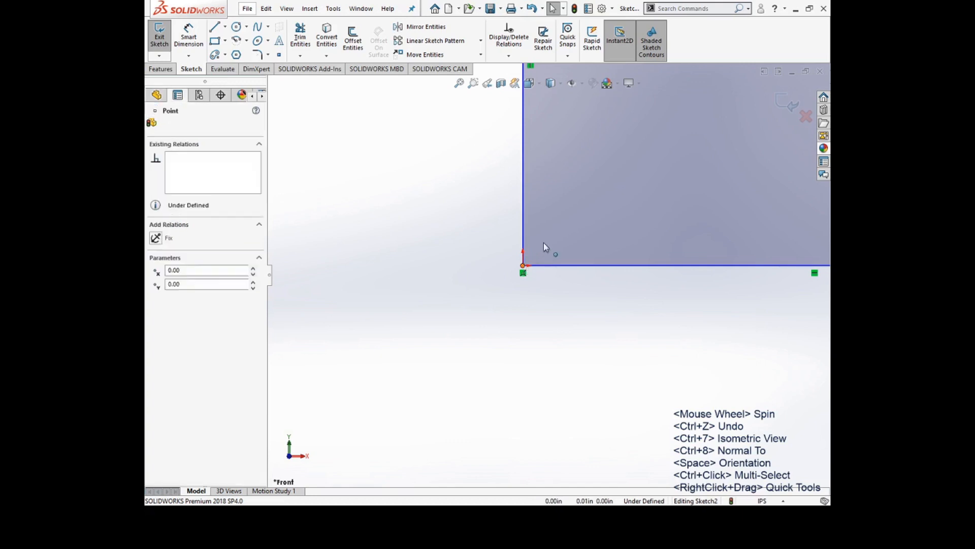
click(549, 254)
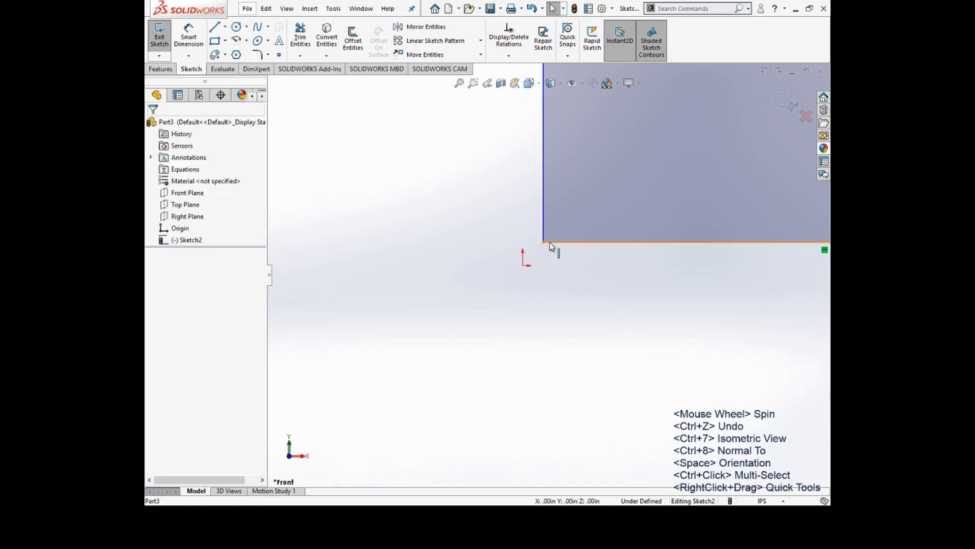
drag(544, 242, 520, 266)
scroll(533, 289, up, 5)
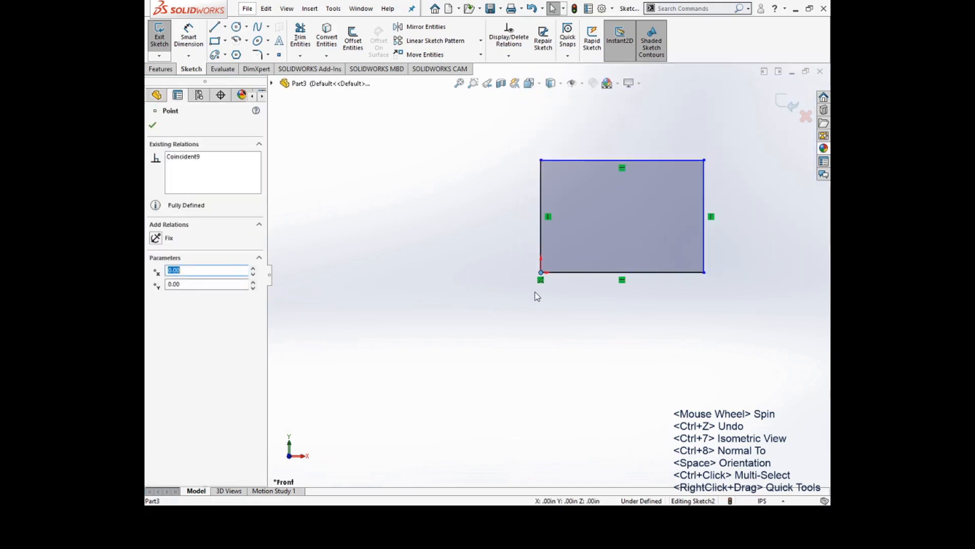
scroll(710, 214, down, 4)
scroll(553, 254, up, 4)
scroll(431, 274, down, 4)
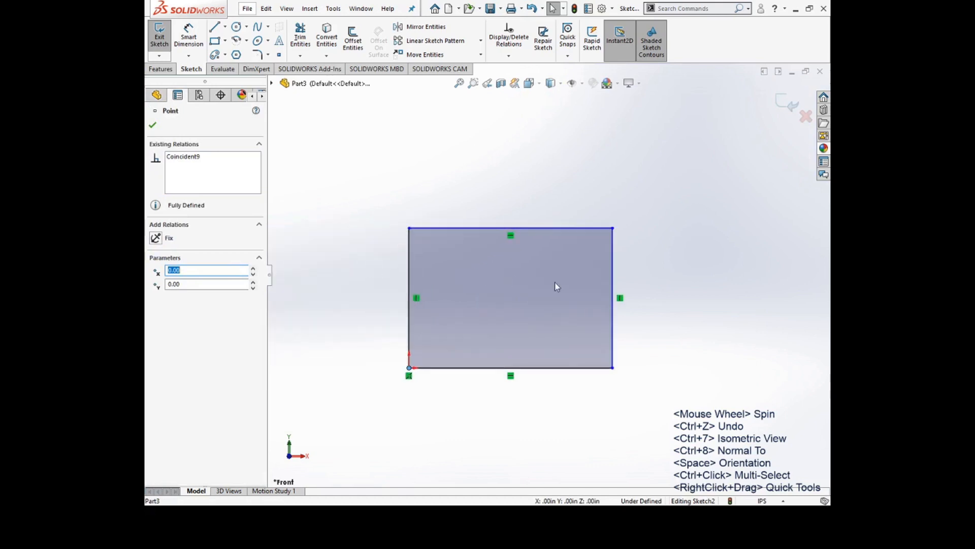
Step: Remove the horizontal relation from the rectangle's top side and move the upper-right corner outward and upward so the top side slopes
mouse_move(613, 230)
mouse_down()
mouse_move(638, 216)
mouse_move(514, 188)
mouse_move(412, 341)
mouse_move(598, 356)
mouse_move(425, 248)
mouse_move(513, 434)
mouse_move(630, 199)
mouse_move(338, 359)
mouse_move(635, 286)
mouse_move(624, 214)
mouse_up()
click(567, 282)
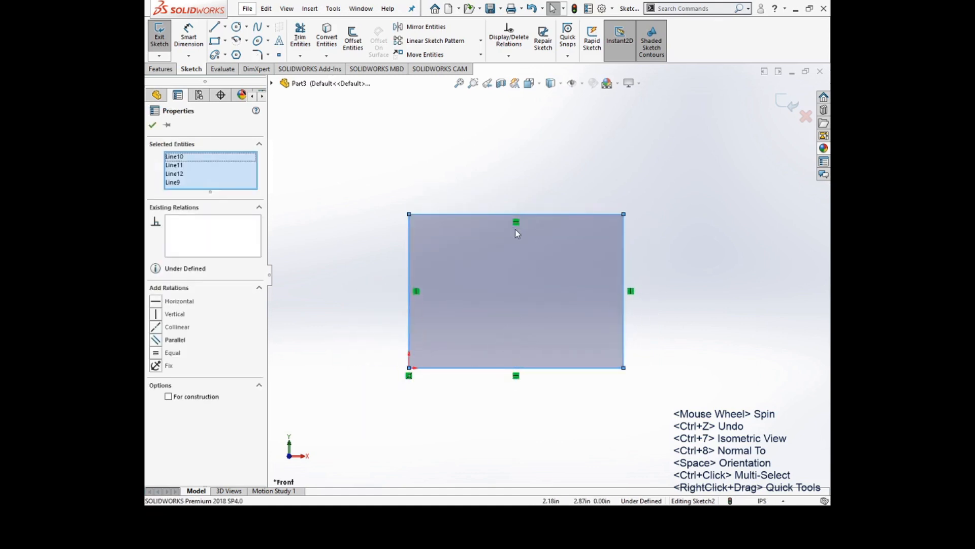
key(Escape)
drag(623, 213, 773, 139)
click(648, 167)
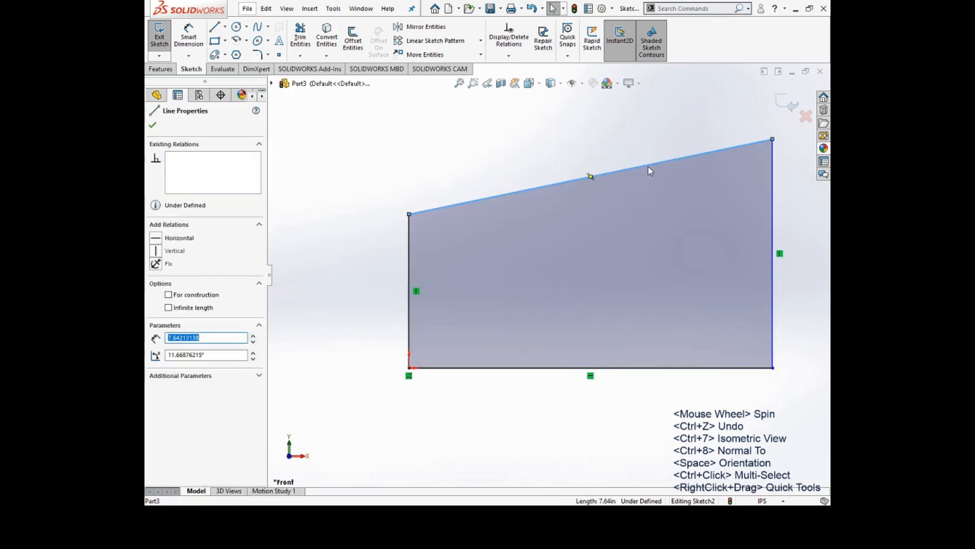
click(706, 197)
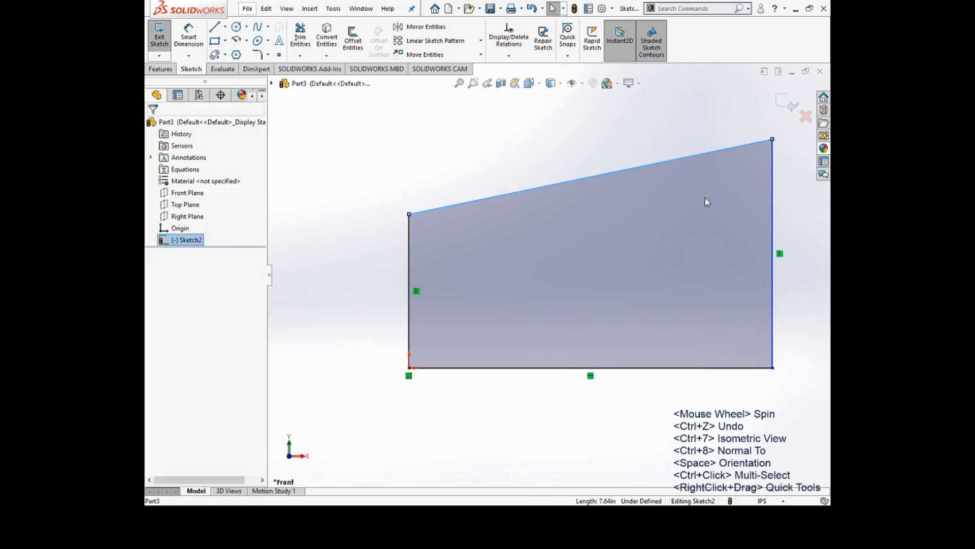
Step: Remove the vertical relations from both side lines and move the shape's upper-left corner inward
click(780, 255)
key(Delete)
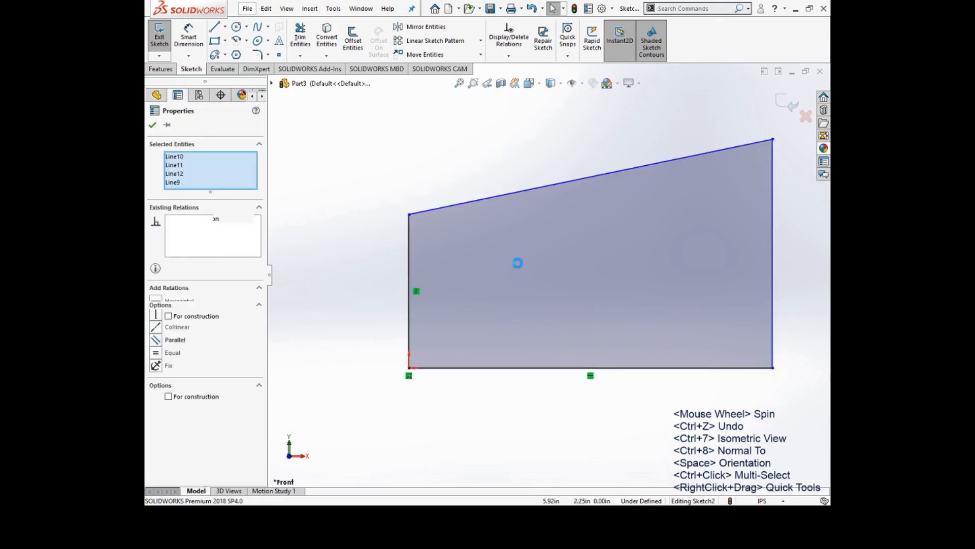
drag(409, 214, 468, 218)
Step: Apply a Horizontal relation to the sloped top line and move its right endpoint inward to form a trapezoid
click(509, 212)
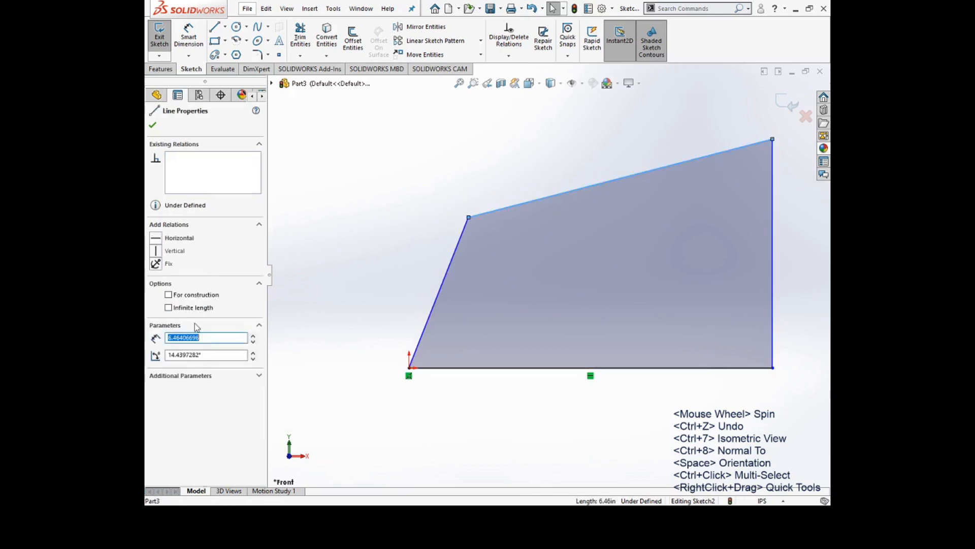
click(159, 240)
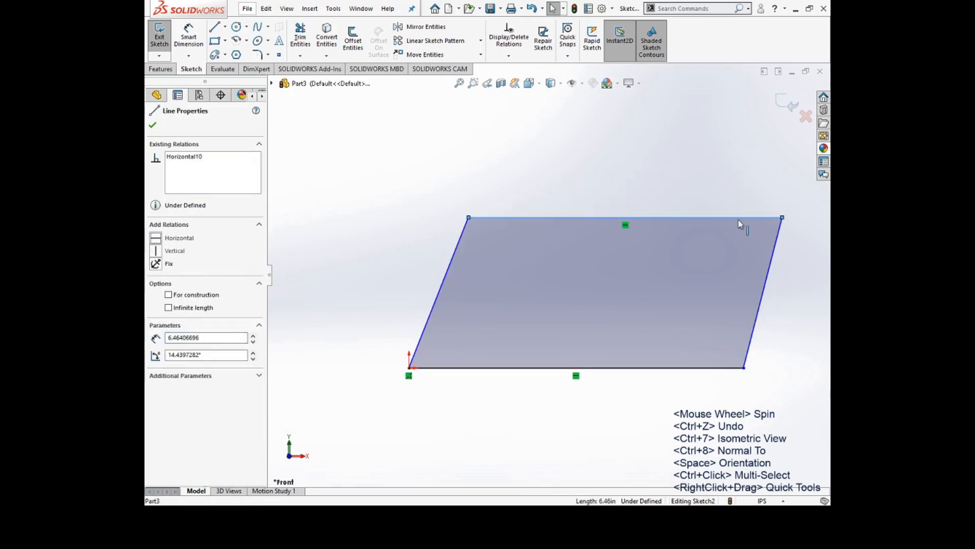
drag(783, 217, 694, 220)
click(733, 236)
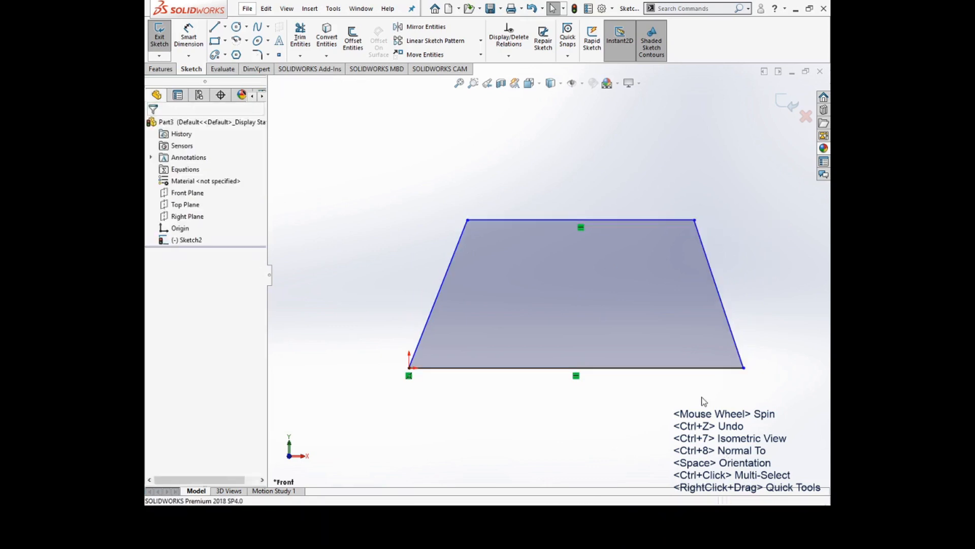
Step: Box-select the whole trapezoid and delete all its lines
drag(708, 406, 346, 263)
key(Delete)
drag(589, 196, 829, 278)
drag(784, 376, 417, 122)
key(Delete)
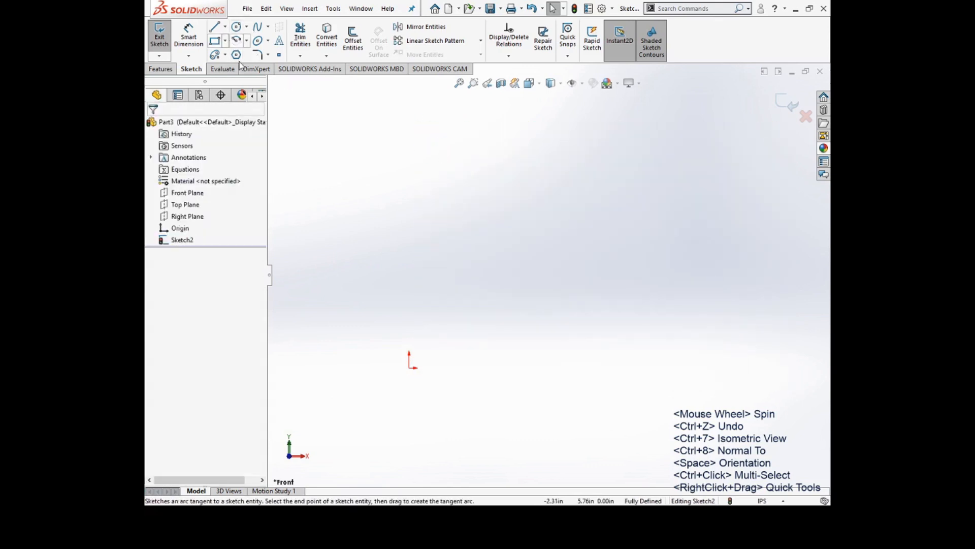
Step: Sketch a center rectangle about 6.1 in wide centred on the origin, and delete its four outer sides
click(225, 42)
click(222, 64)
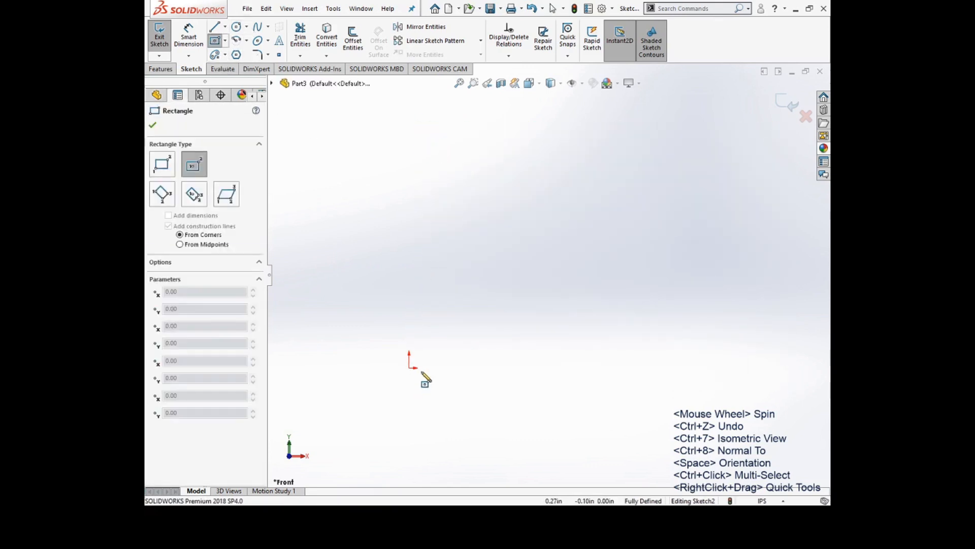
click(408, 367)
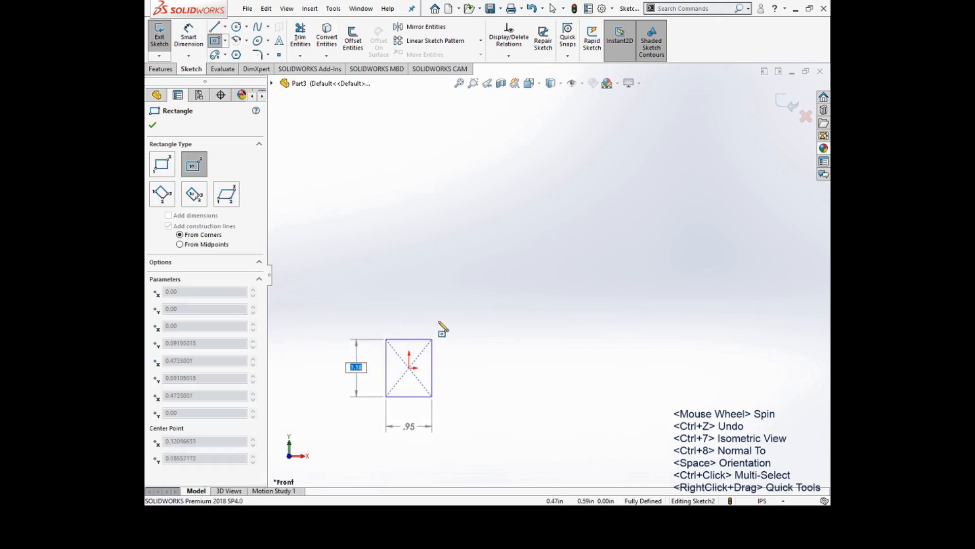
scroll(516, 318, up, 5)
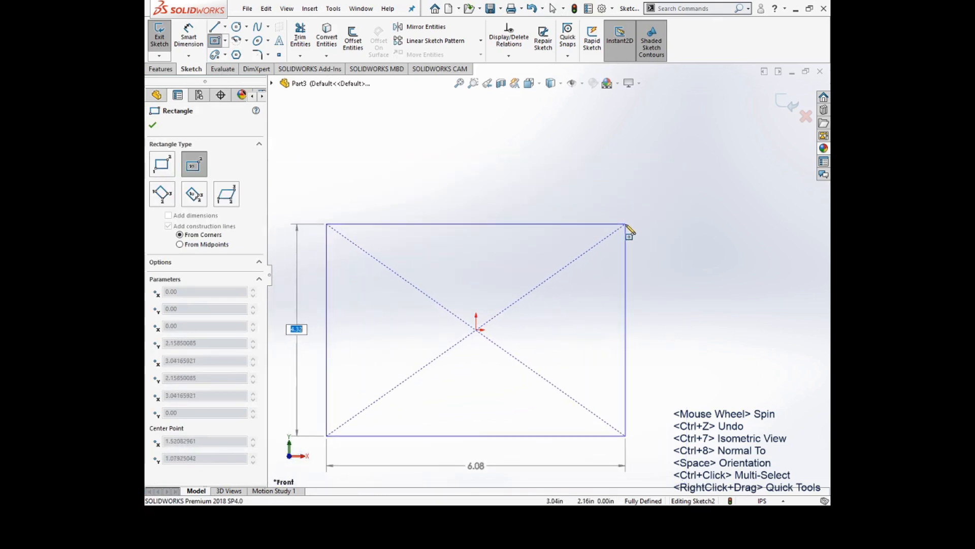
click(626, 217)
key(Escape)
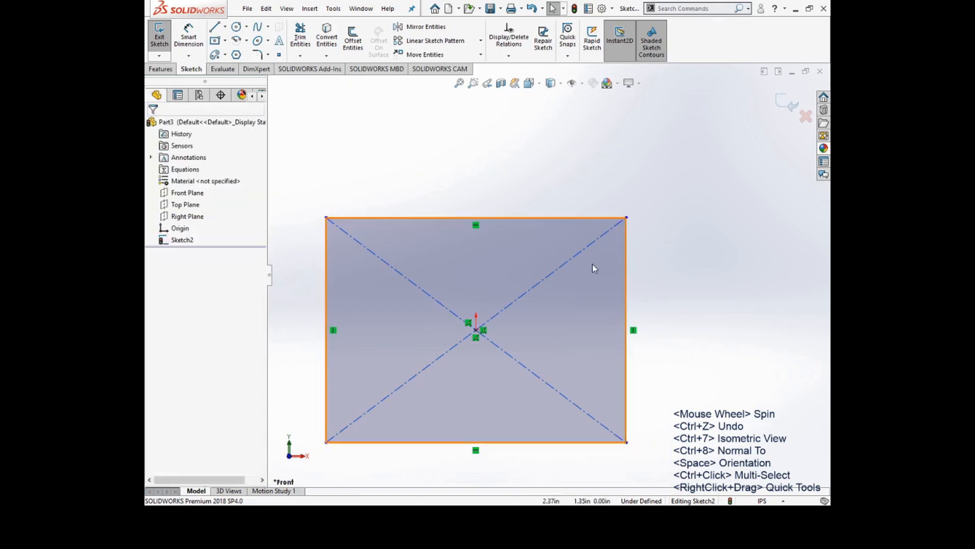
click(592, 264)
key(Delete)
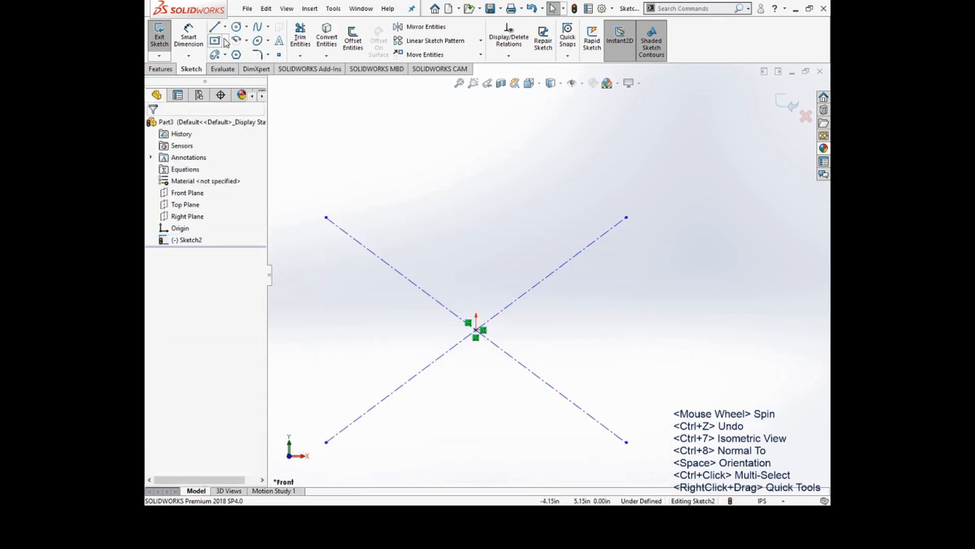
Step: Cancel the 3 Point Corner Rectangle command and delete the two leftover diagonal construction lines
click(220, 41)
click(235, 88)
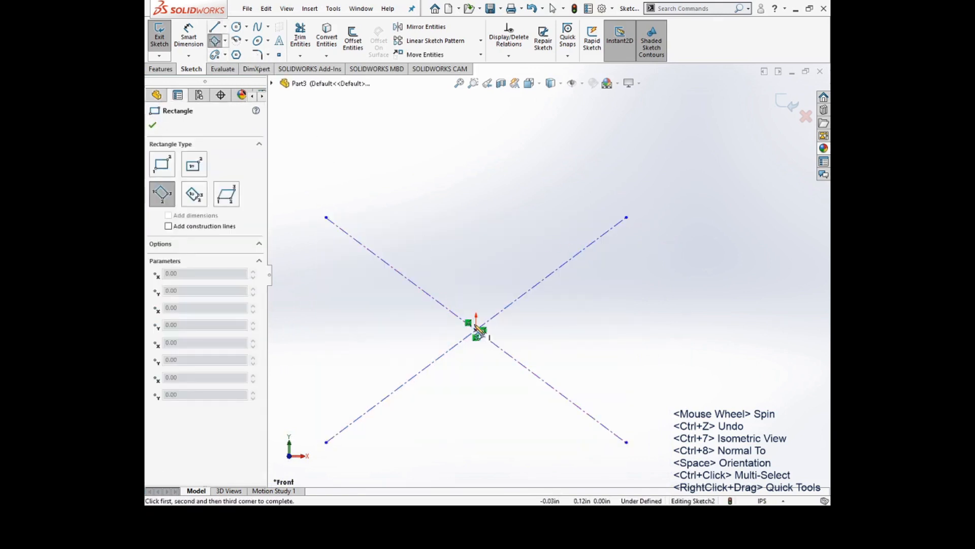
key(Escape)
drag(505, 404, 435, 207)
key(Delete)
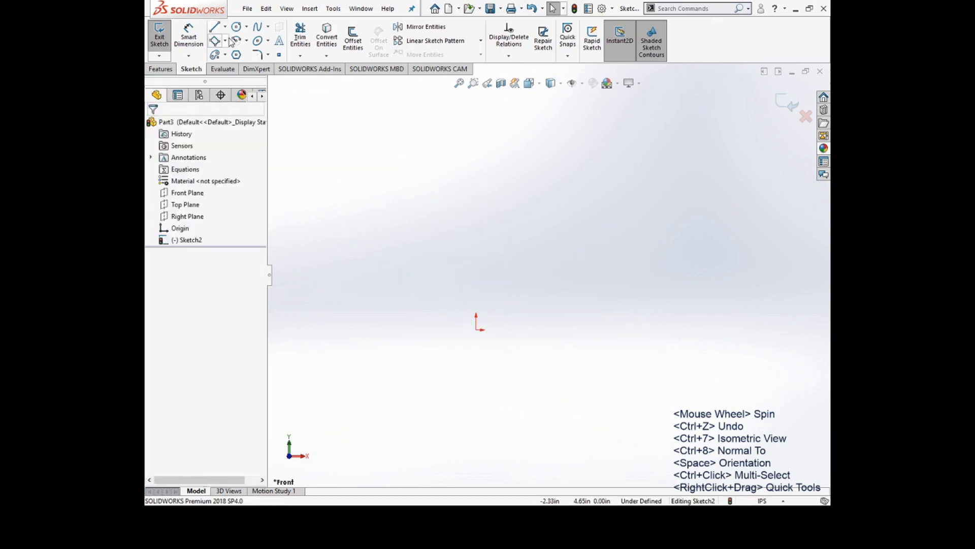
Step: Sketch a 3 point corner rectangle from the origin with a horizontal base about 4.18 in long, and undo it
click(215, 43)
click(477, 329)
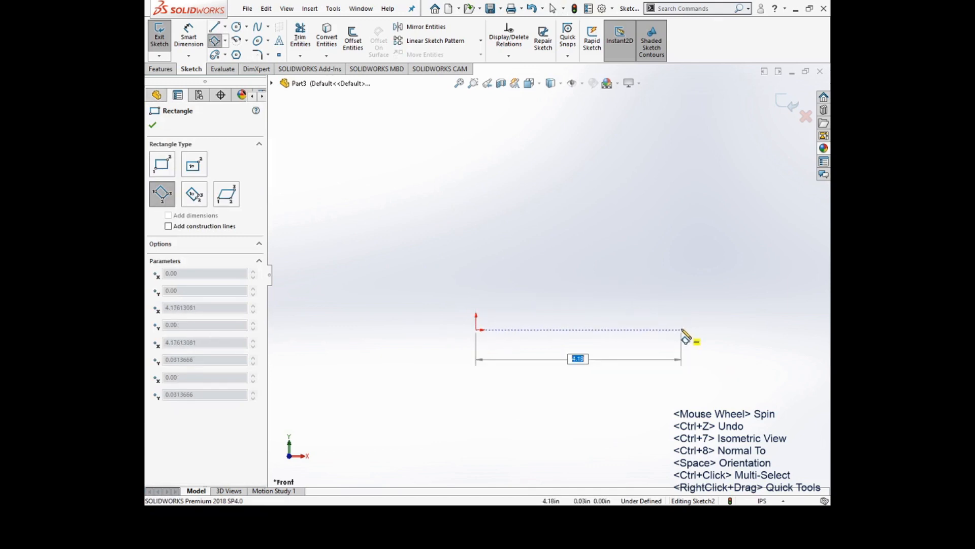
click(682, 330)
click(698, 210)
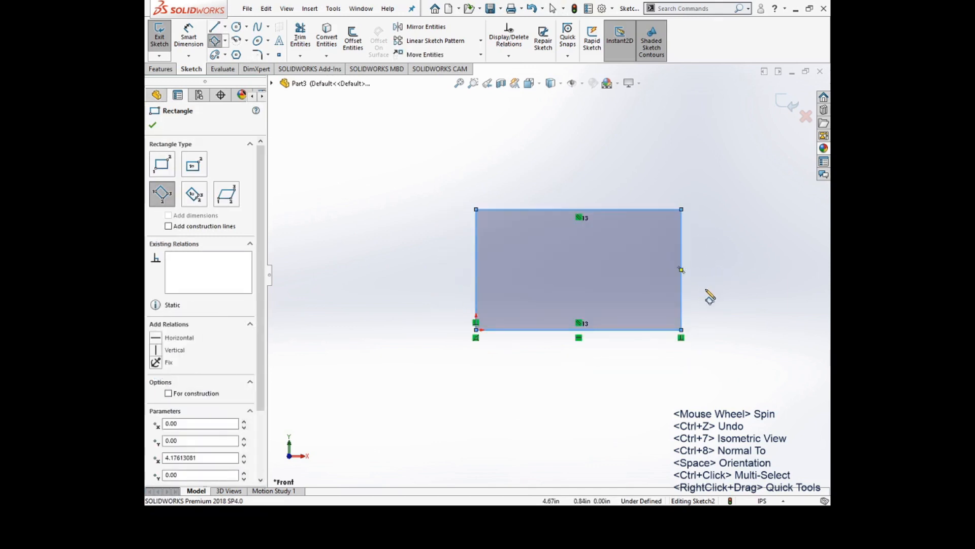
key(ctrl+z)
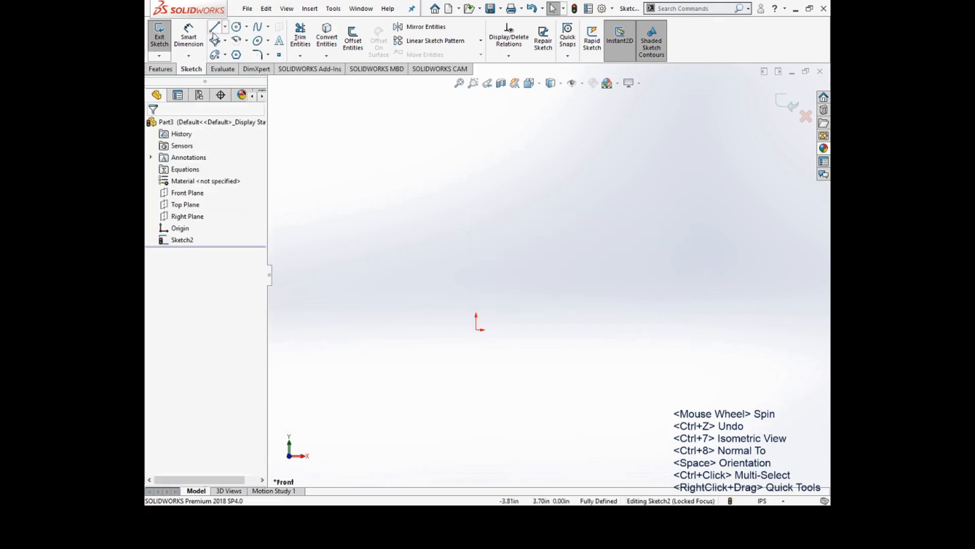
Step: Sketch a 3 point center rectangle about 6.13 by 5.08 in centred on the origin, and undo it
click(245, 97)
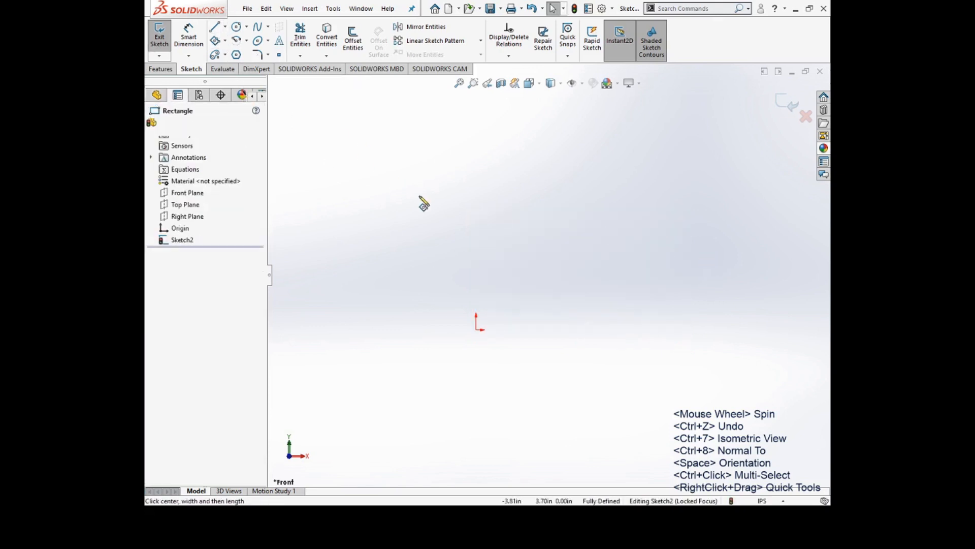
click(477, 331)
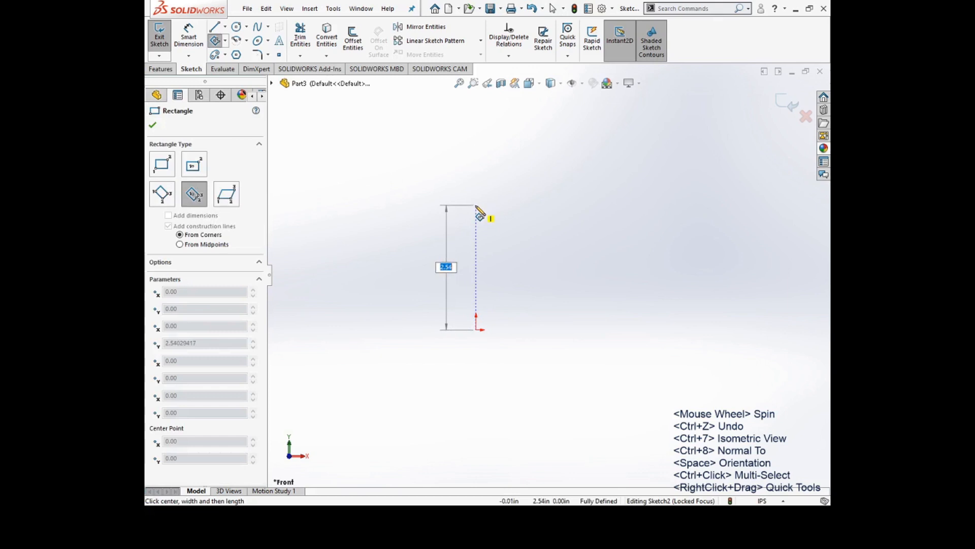
click(477, 208)
click(632, 205)
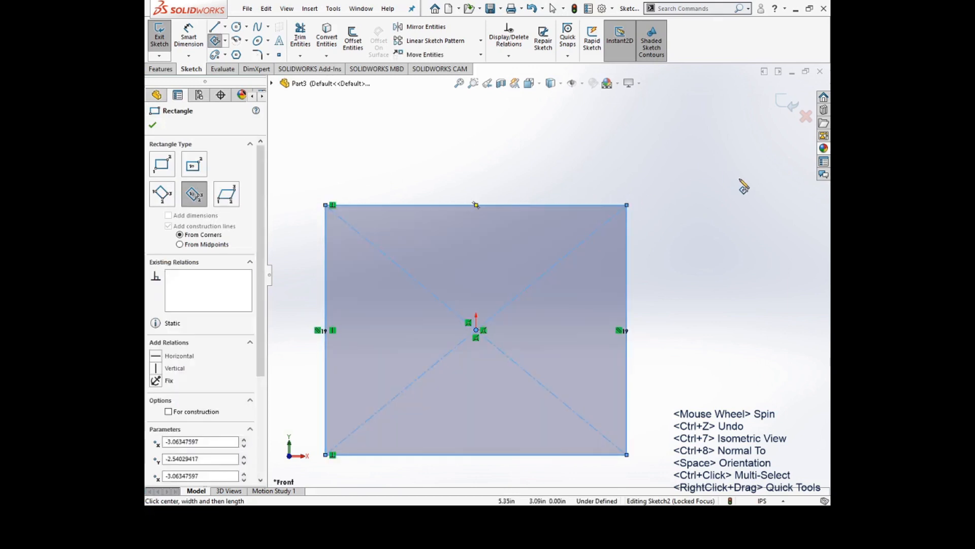
key(ctrl+z)
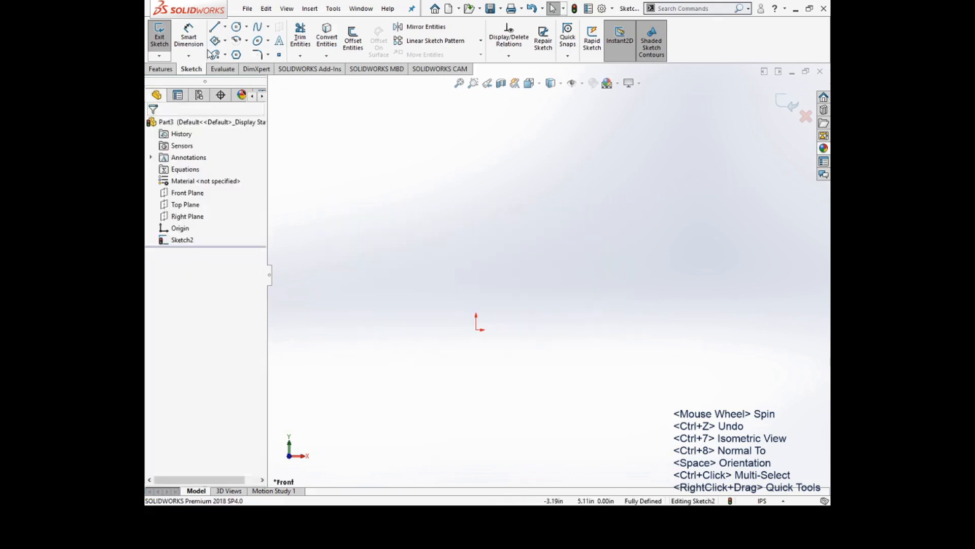
Step: Sketch a parallelogram from the origin with a horizontal base about 2.73 in and slanted sides about 4.13 in long, and delete it
click(224, 45)
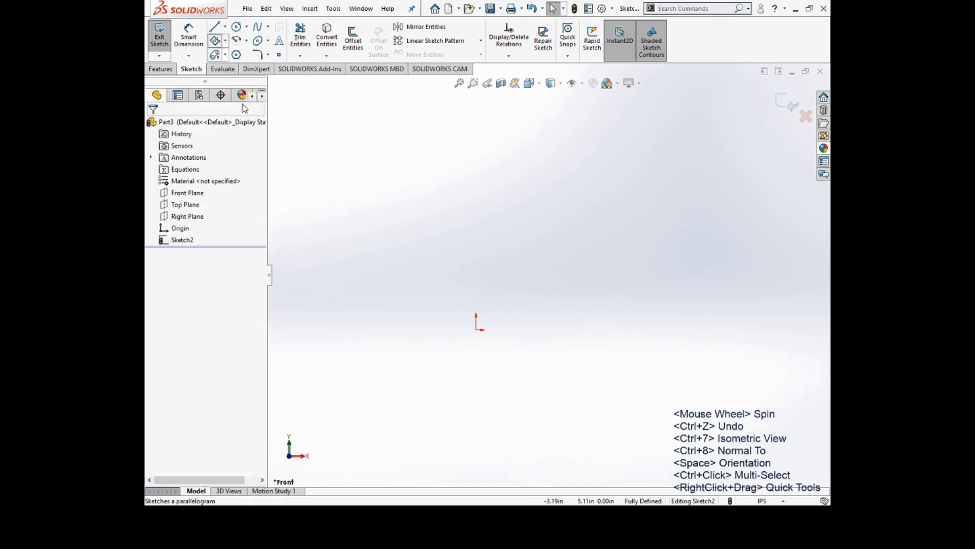
click(243, 104)
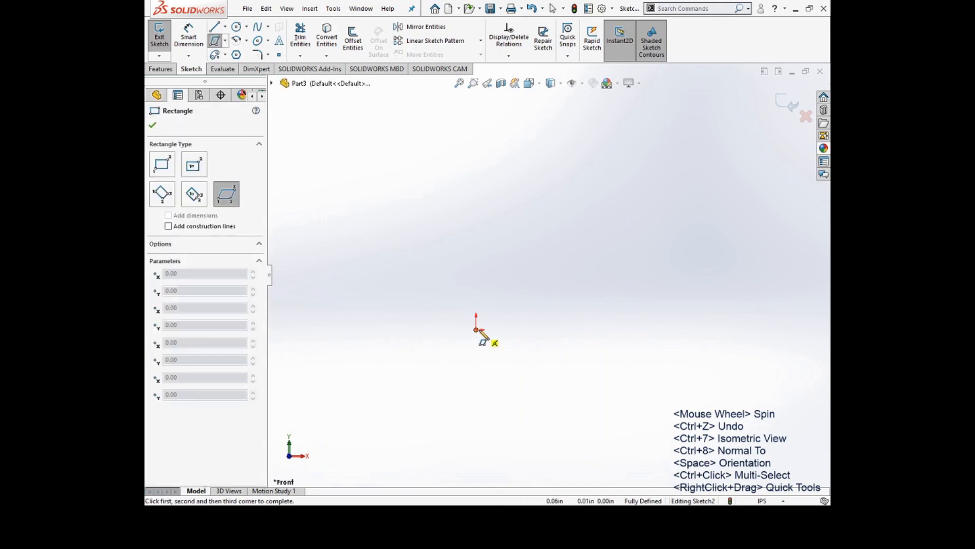
click(478, 330)
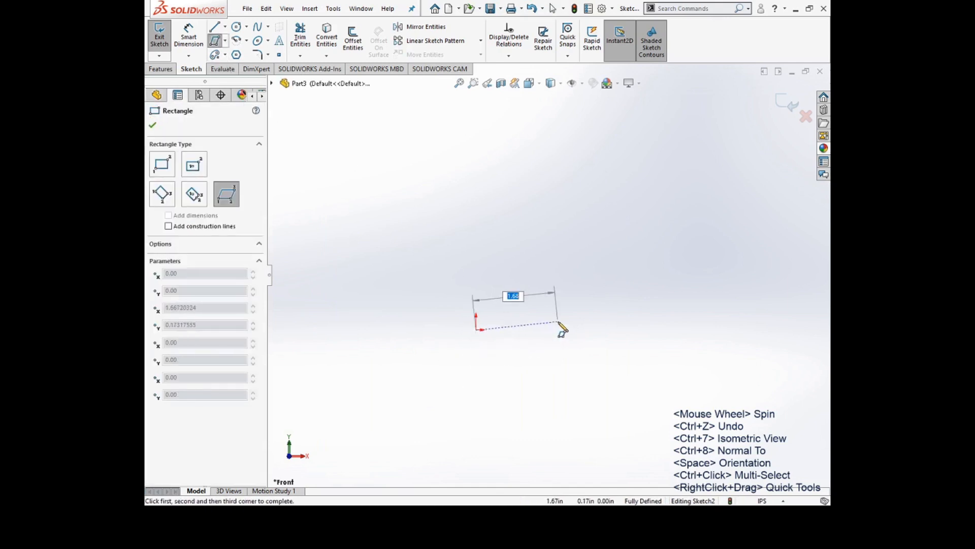
click(624, 319)
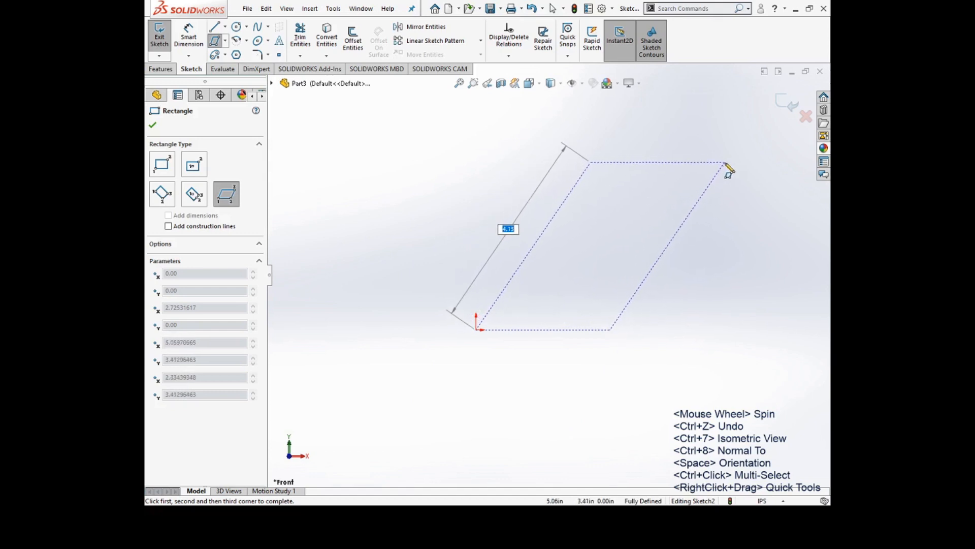
click(726, 162)
click(683, 199)
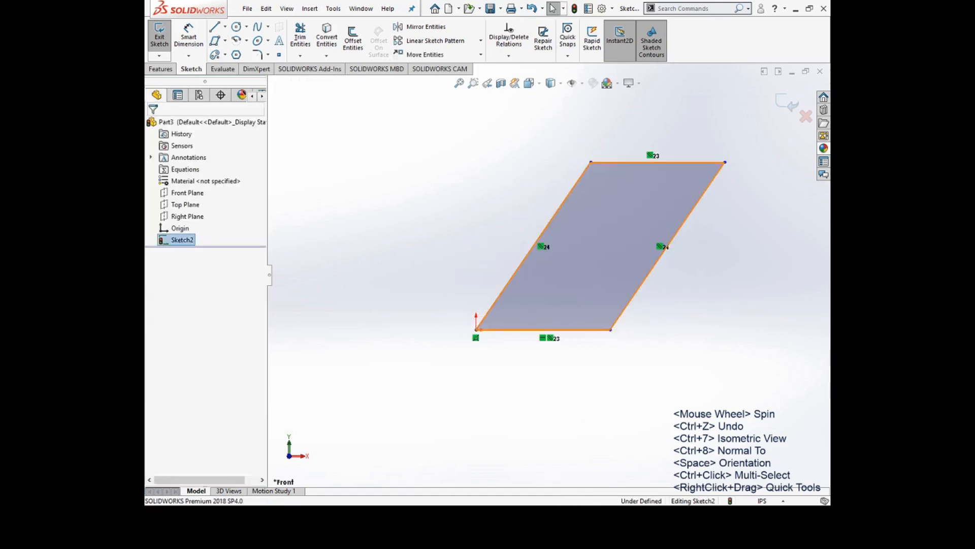
key(Delete)
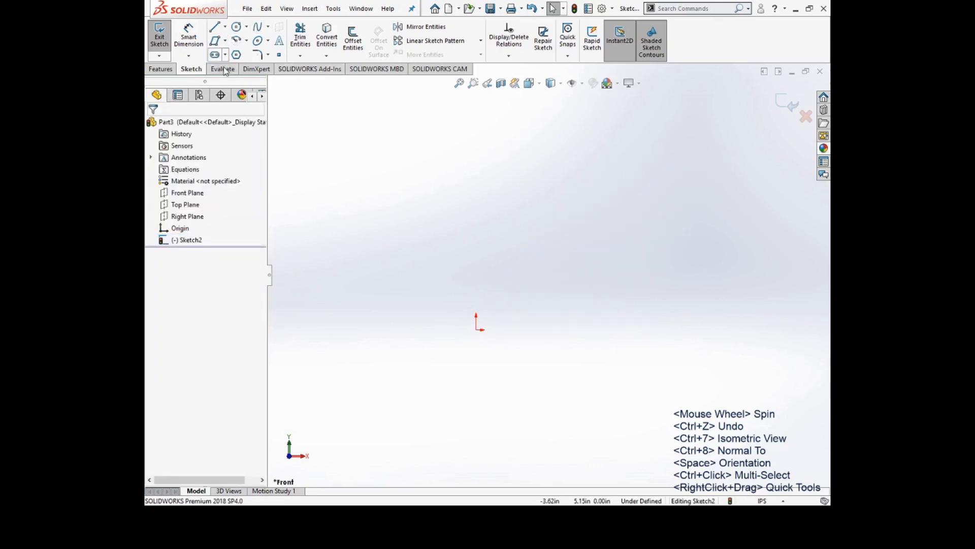
Step: Sketch a horizontal straight slot from the origin, about 4.35 in between centres and 0.91 in wide, and undo it
click(215, 55)
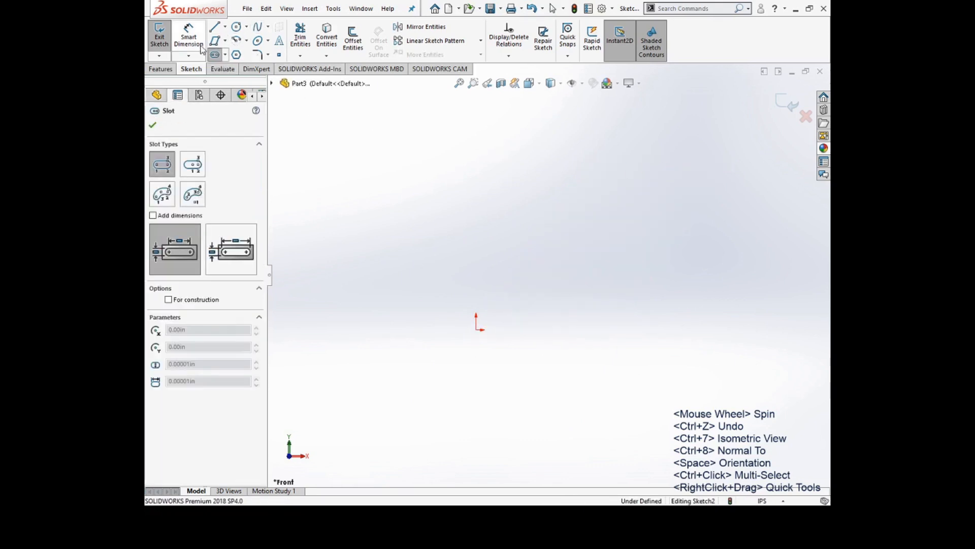
click(476, 329)
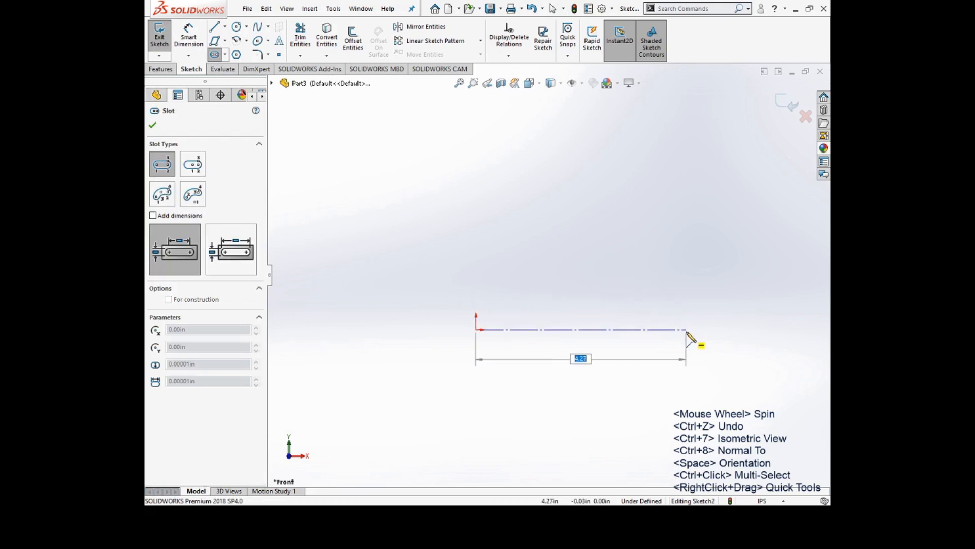
click(690, 330)
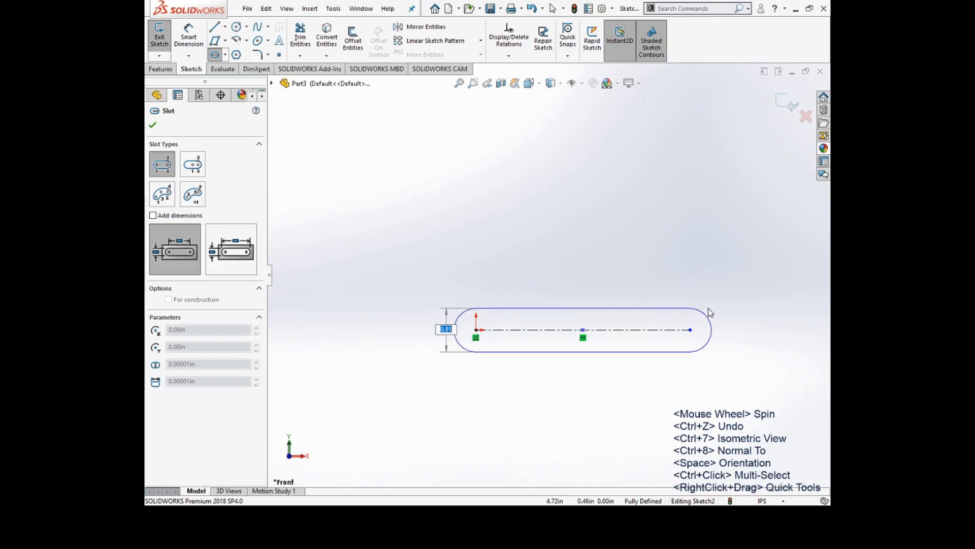
click(709, 310)
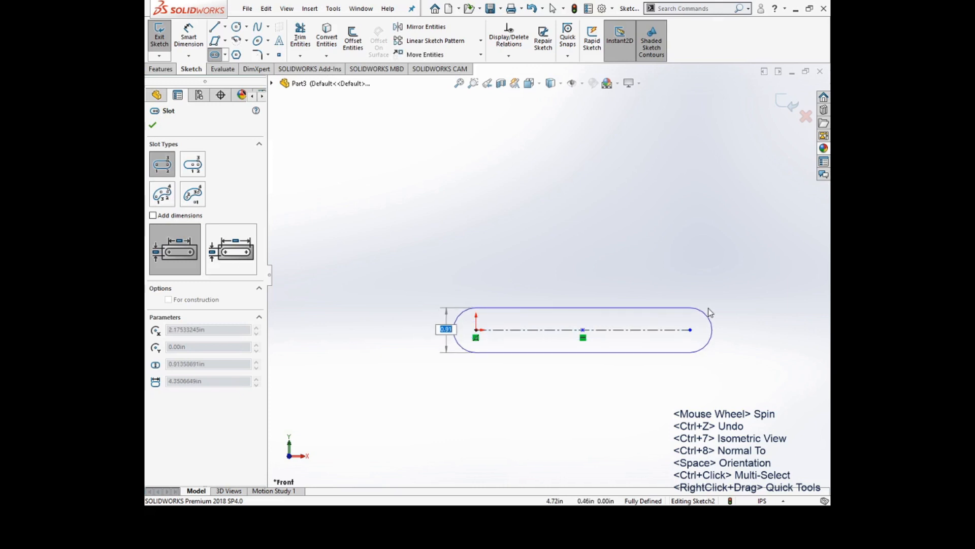
click(709, 312)
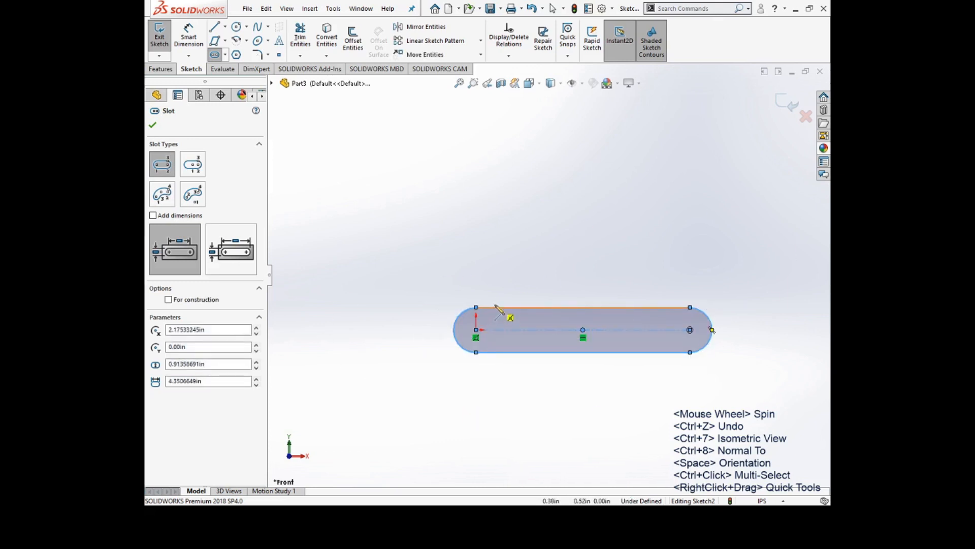
key(ctrl+z)
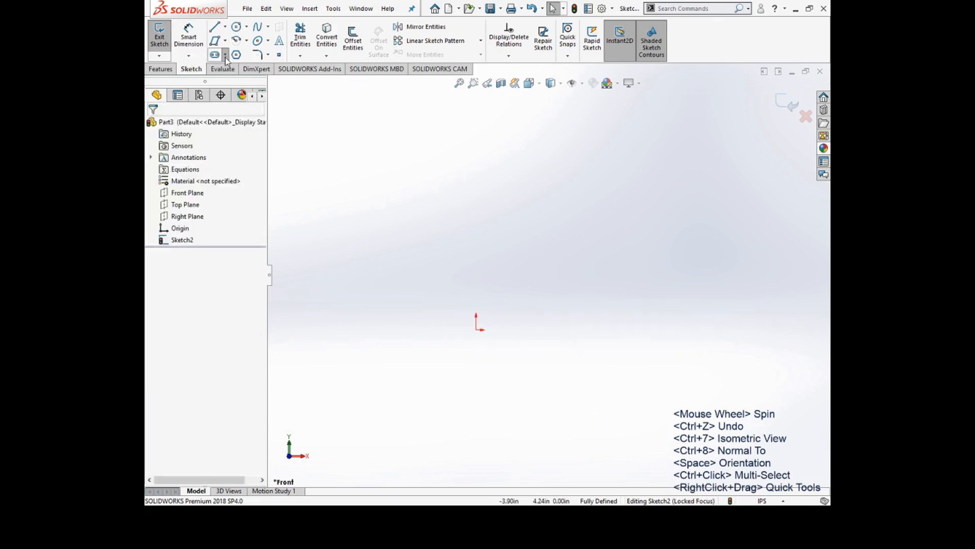
Step: Sketch a horizontal centerpoint straight slot centred on the origin, about 5.09 in between centres and 3.44 in wide, and undo it
click(215, 55)
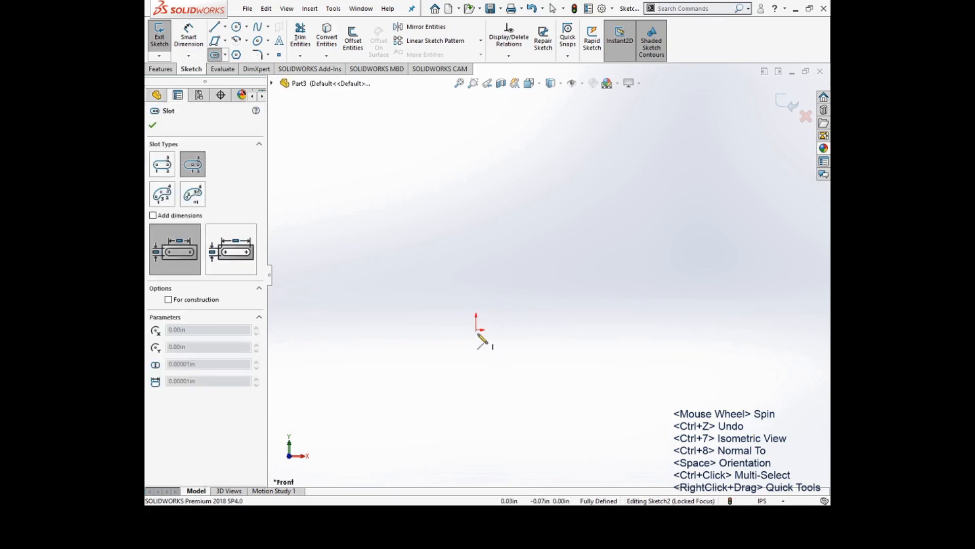
click(476, 330)
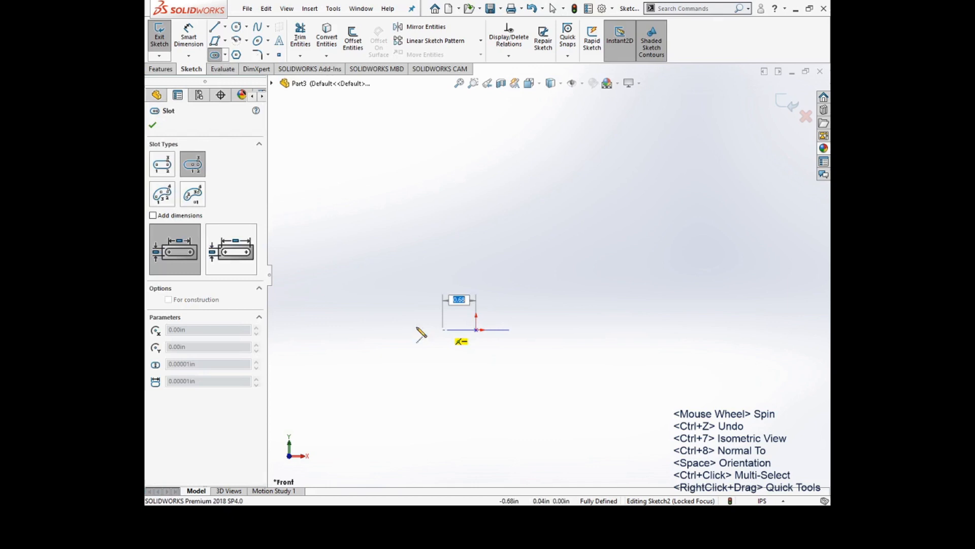
click(351, 330)
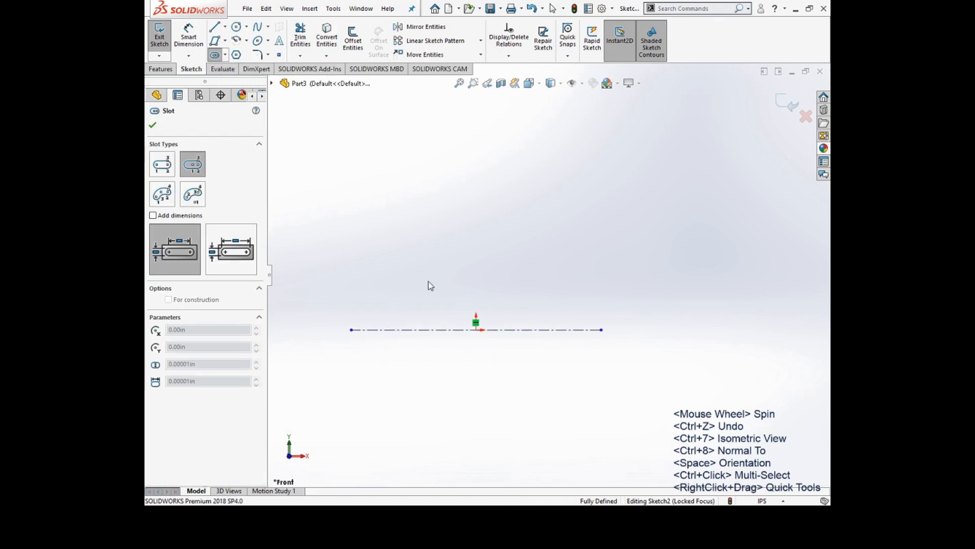
click(456, 246)
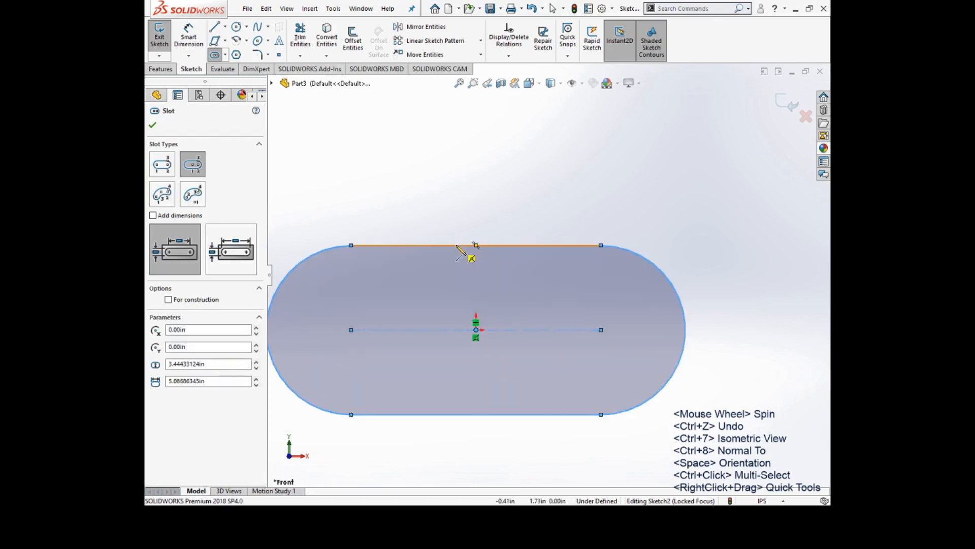
key(ctrl+z)
Step: Sketch a 3 point arc slot starting at the origin, with an arc radius of about 1.9 in and width about 1.06 in, and undo it
click(227, 58)
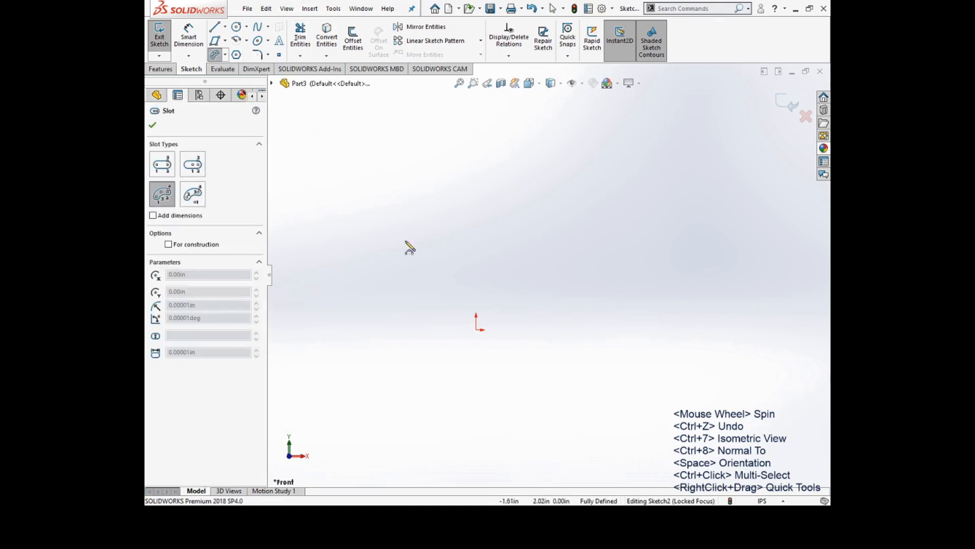
click(476, 329)
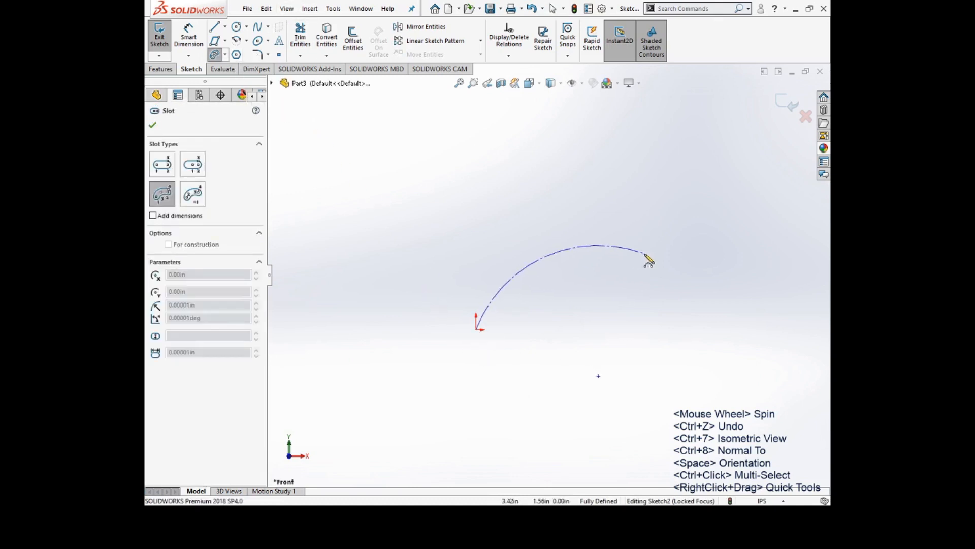
click(651, 258)
click(555, 214)
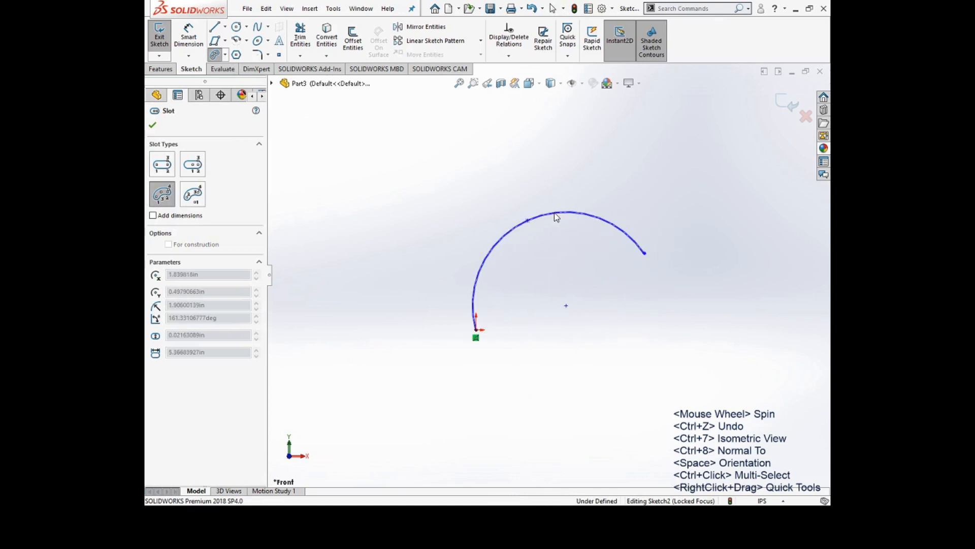
click(565, 191)
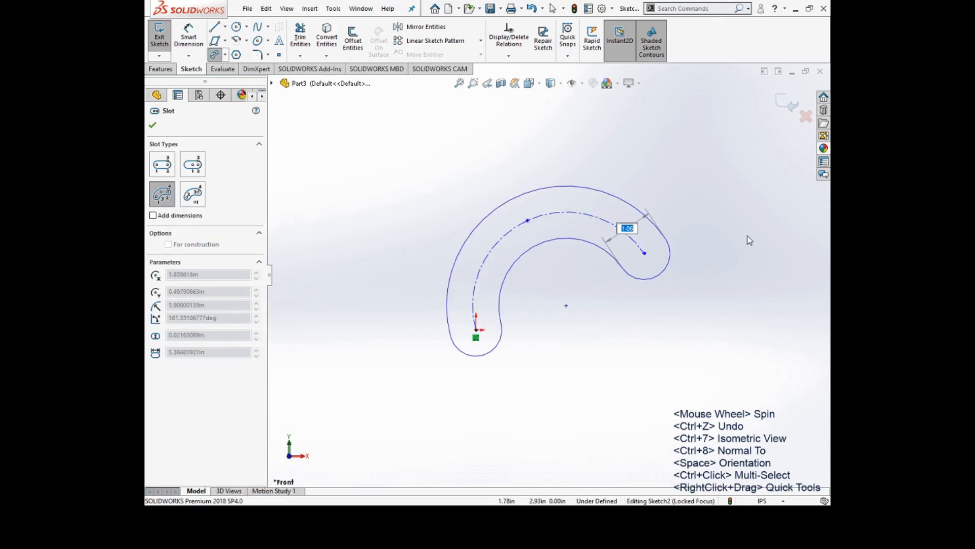
key(ctrl+z)
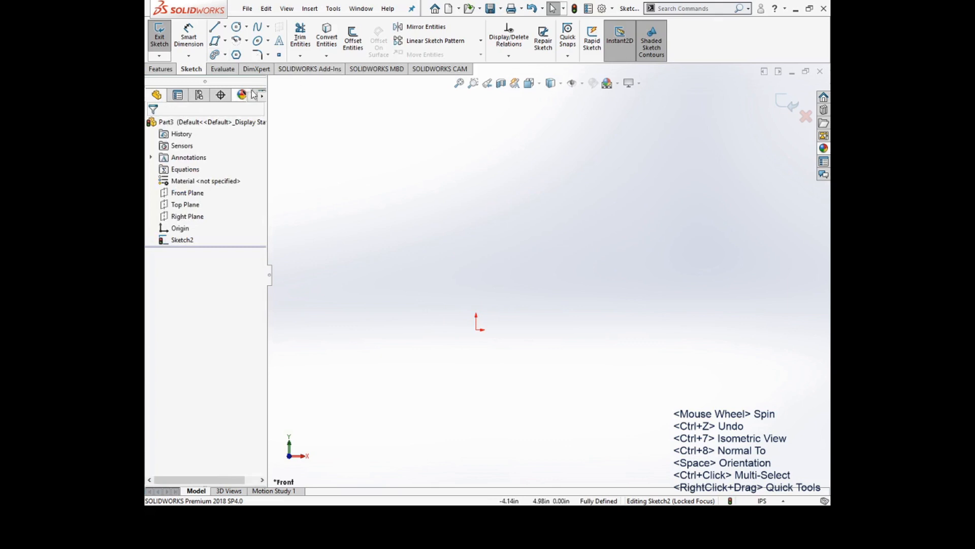
Step: Sketch a centerpoint arc slot about the origin with an arc radius of about 3.06 in, and delete it
click(226, 57)
click(237, 115)
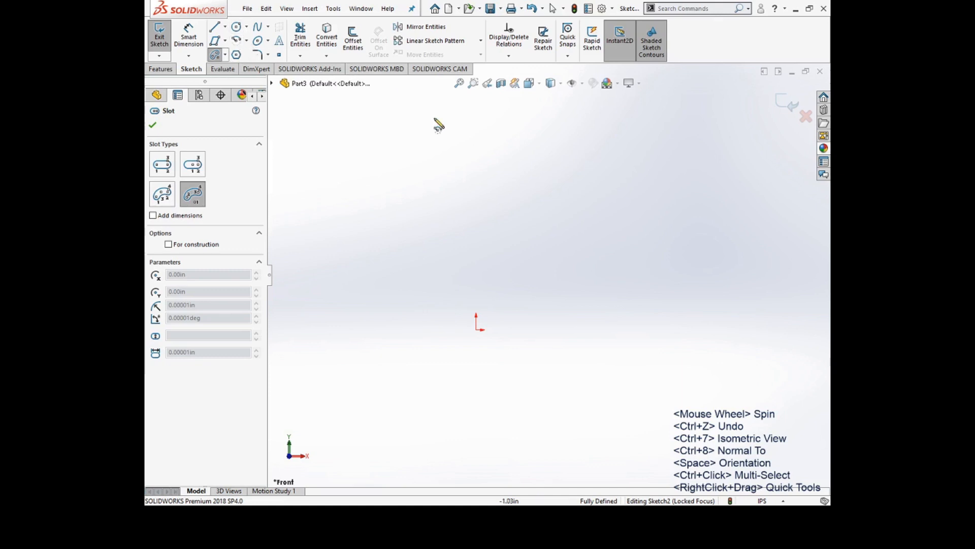
click(475, 328)
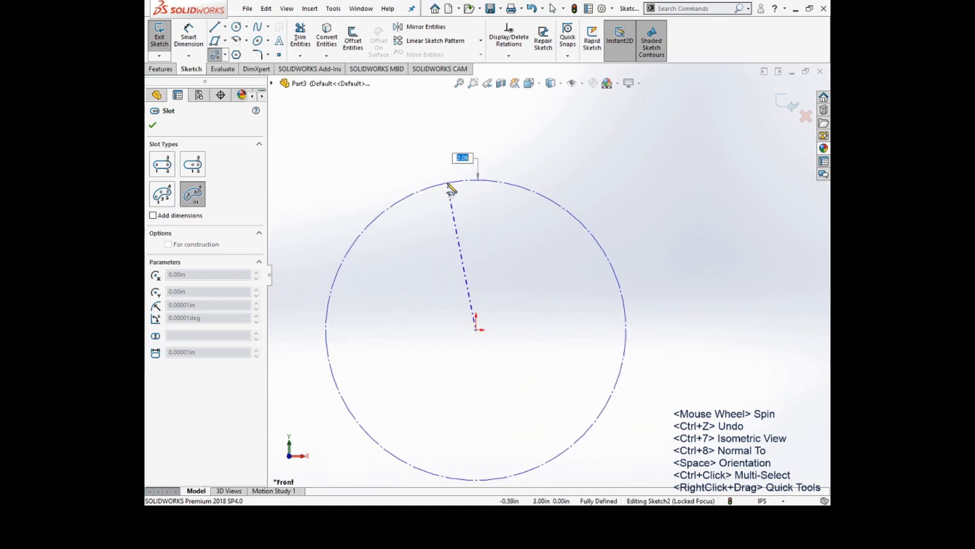
click(450, 187)
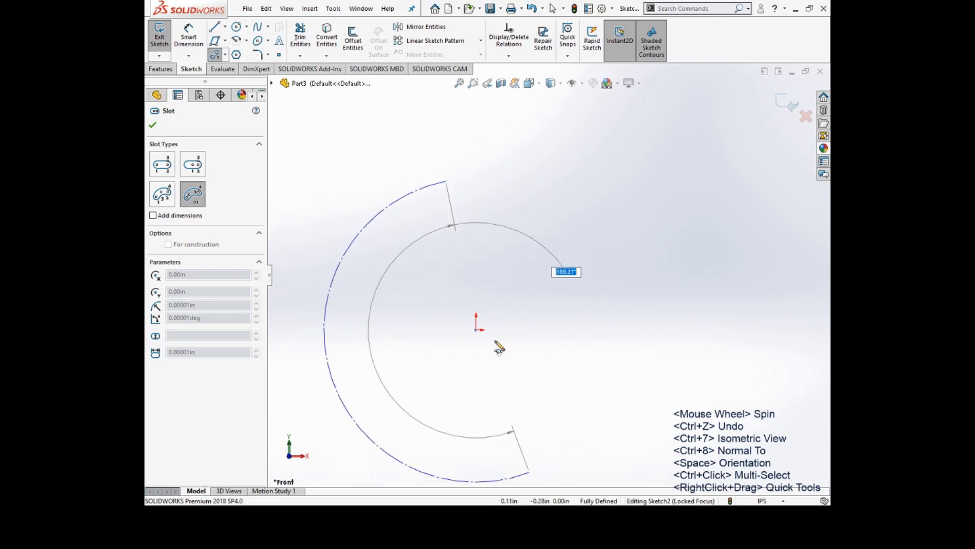
click(396, 303)
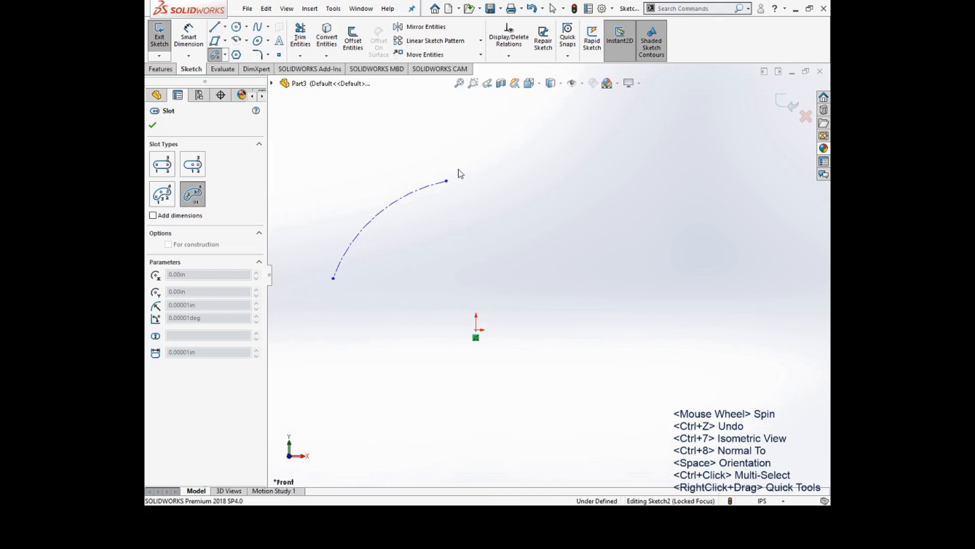
click(472, 240)
key(Escape)
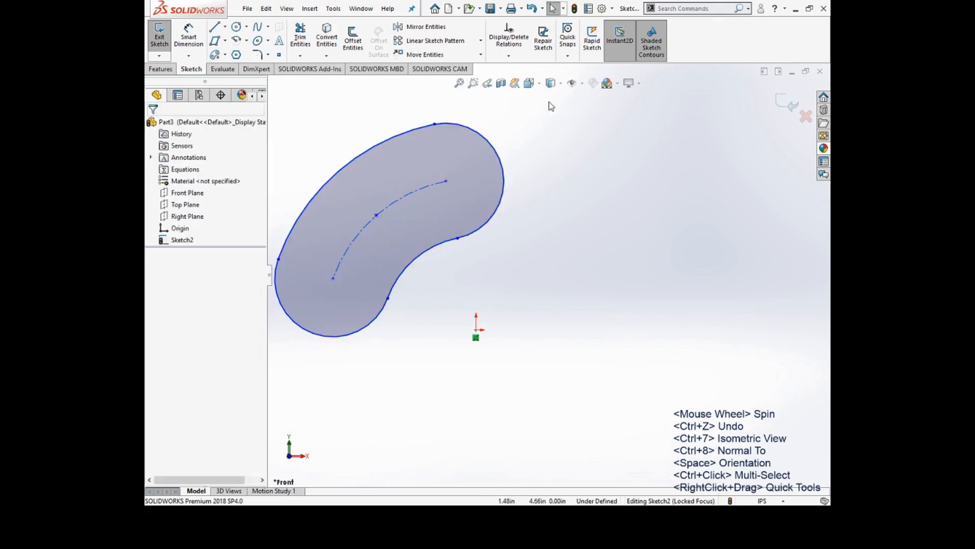
click(383, 184)
key(Delete)
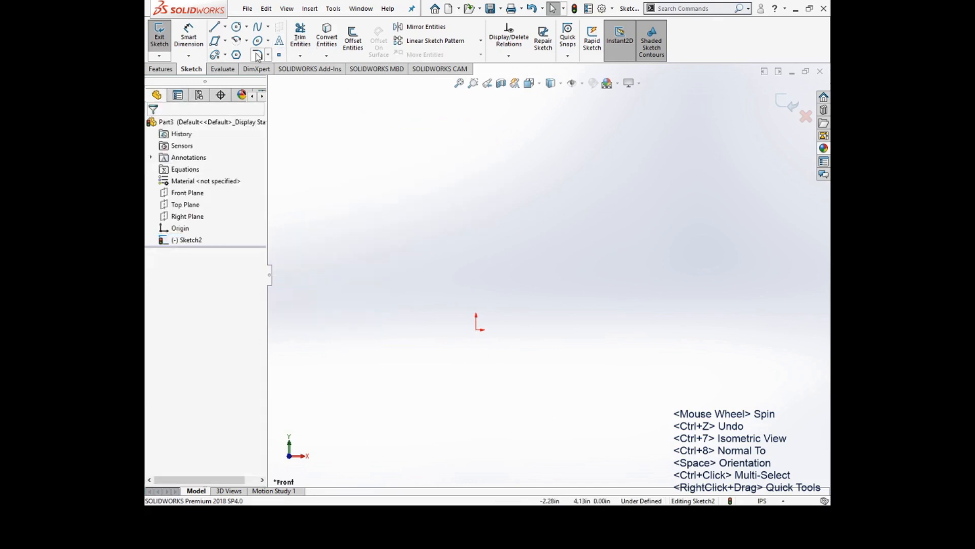
Step: Sketch a circle centred on the origin with a radius of about 3.03 in, and undo it
click(236, 27)
drag(476, 329, 556, 207)
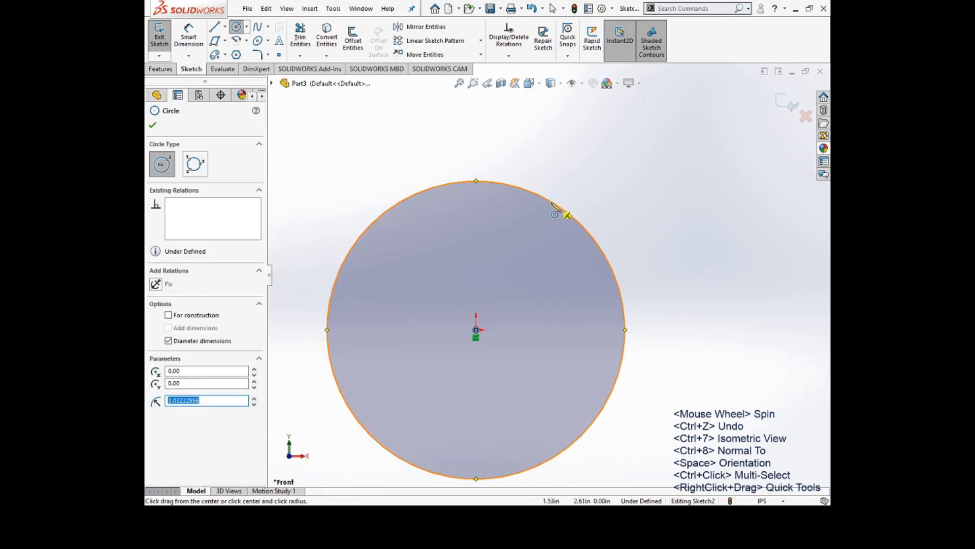
key(ctrl+z)
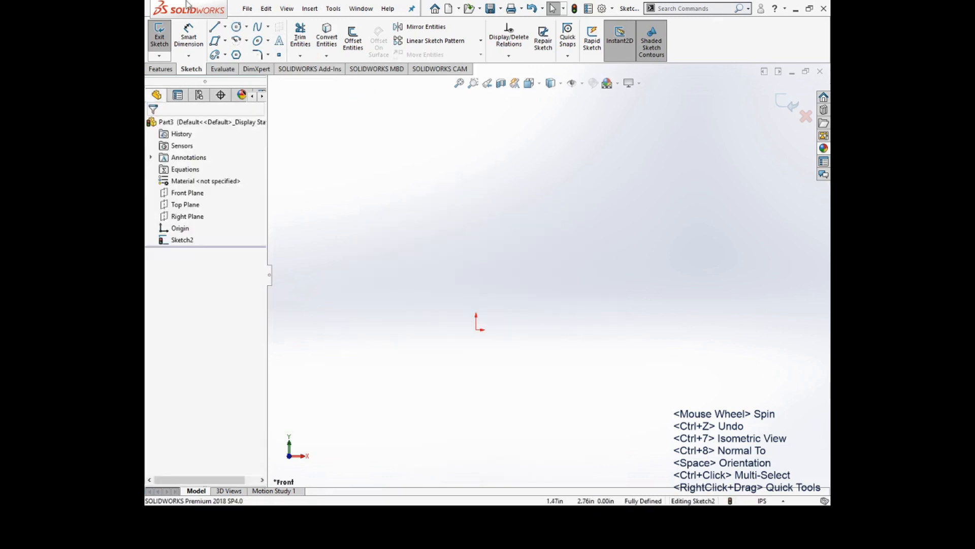
Step: Sketch a perimeter circle through three points with a radius of about 2.72 in, enclosing the origin, and undo it
click(236, 55)
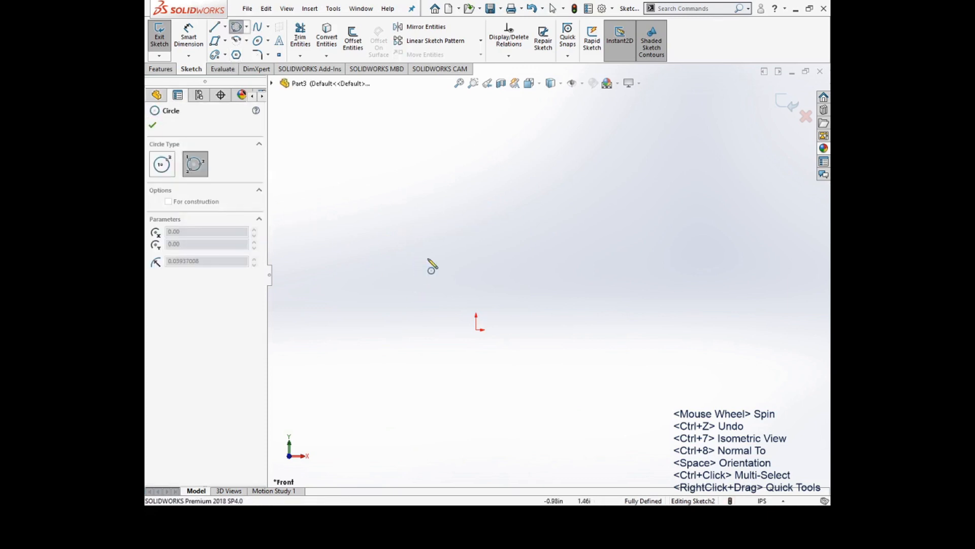
click(425, 224)
click(657, 222)
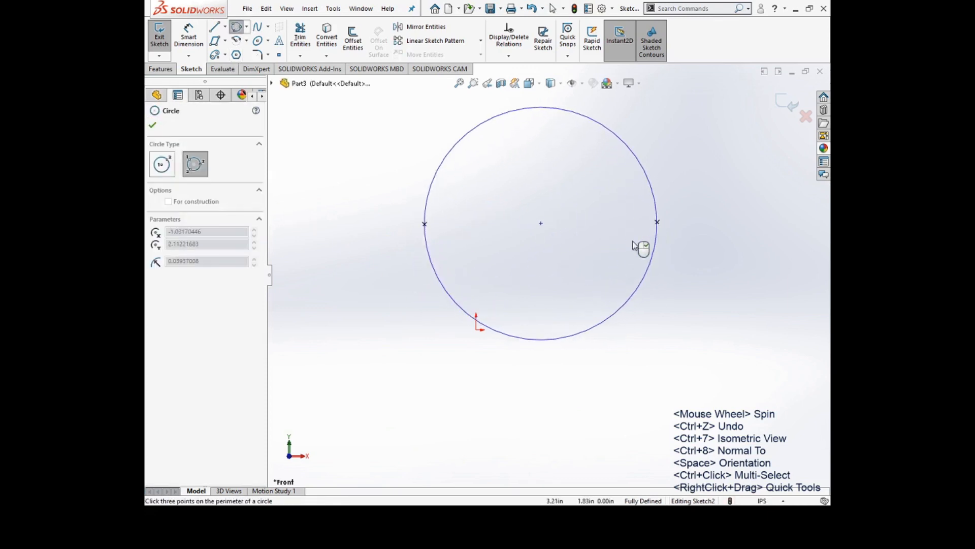
click(557, 424)
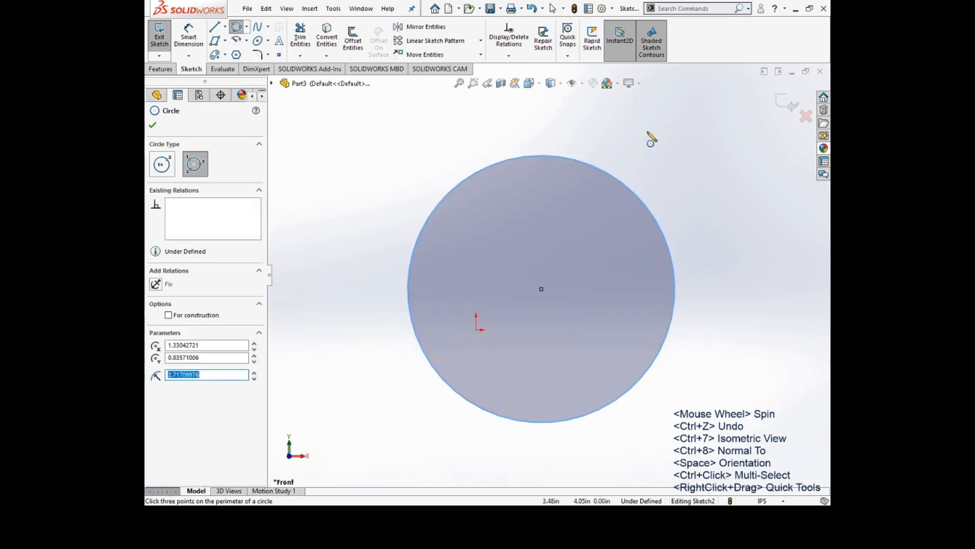
key(ctrl+z)
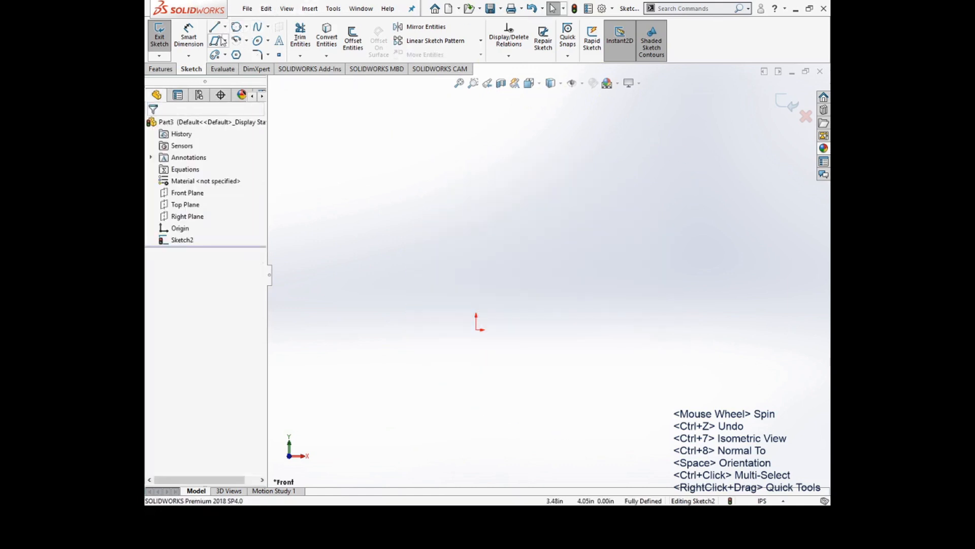
Step: Sketch a three-sided polygon centred on the origin around an inscribed circle about 4.8 in in diameter, and delete its construction circle
click(236, 55)
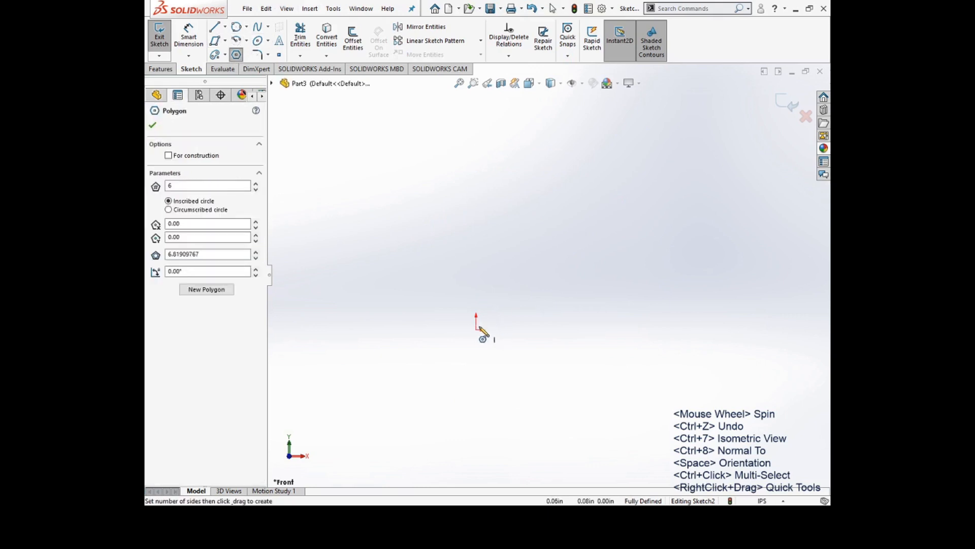
click(477, 329)
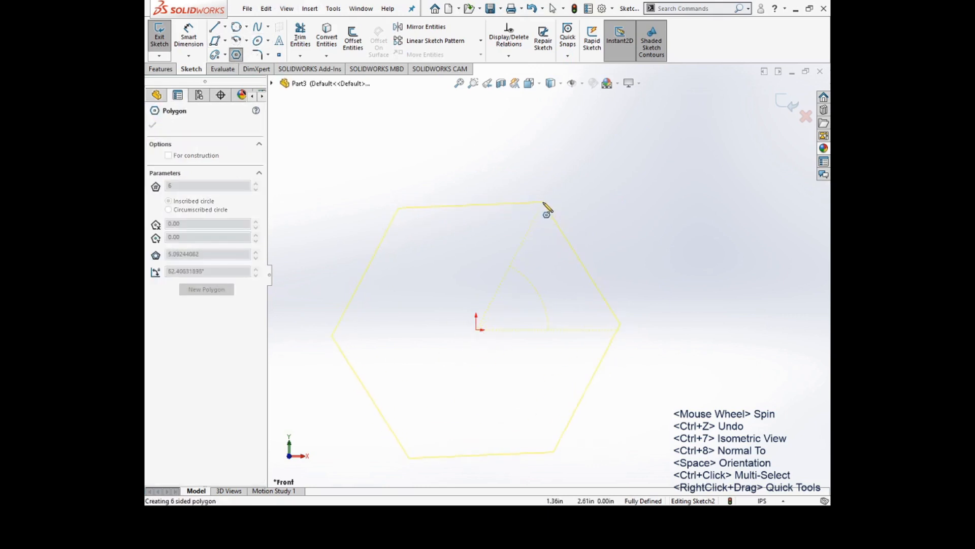
click(542, 210)
text(3)
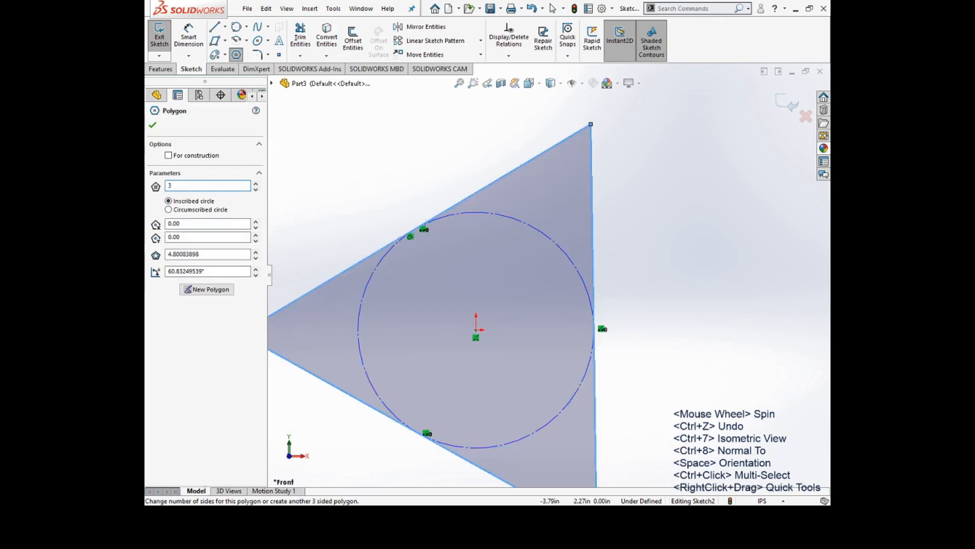
scroll(457, 285, up, 3)
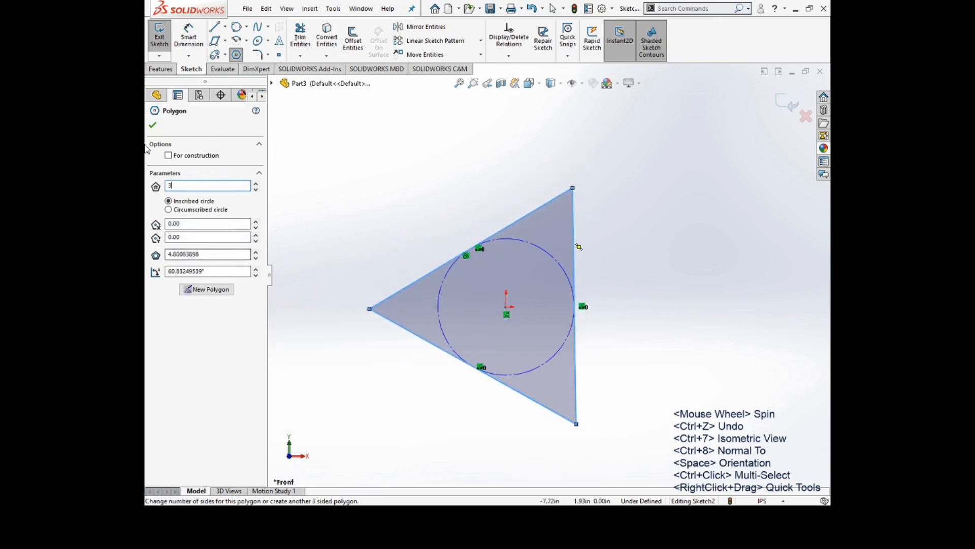
click(152, 125)
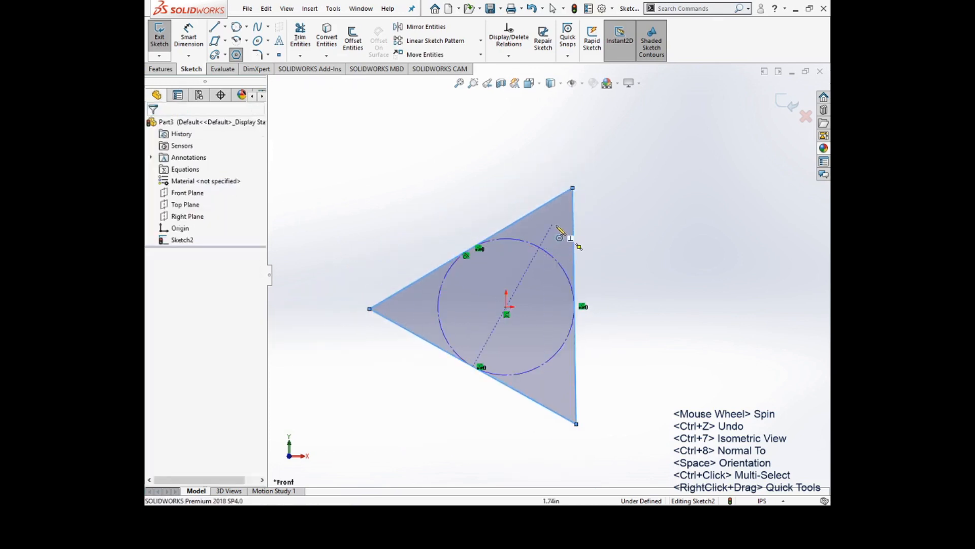
key(Escape)
click(546, 252)
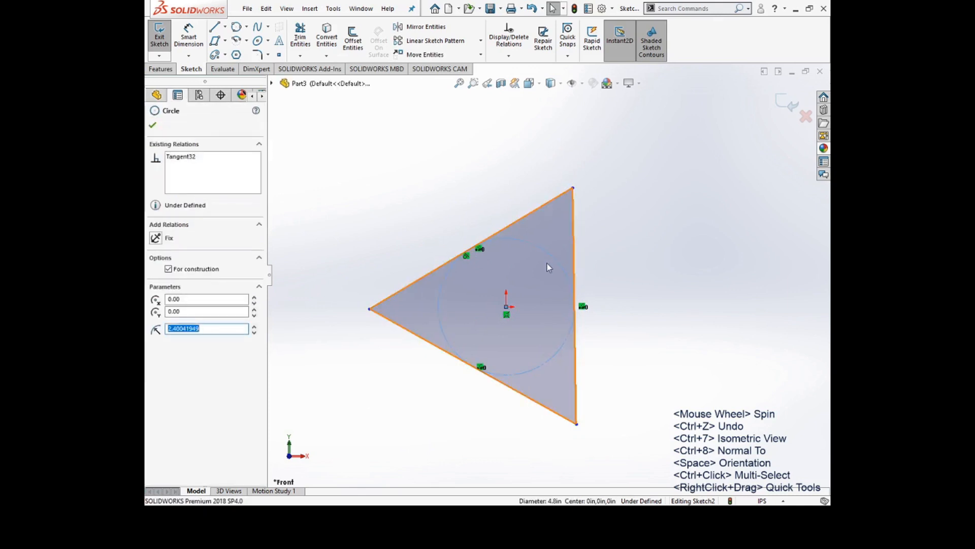
key(Delete)
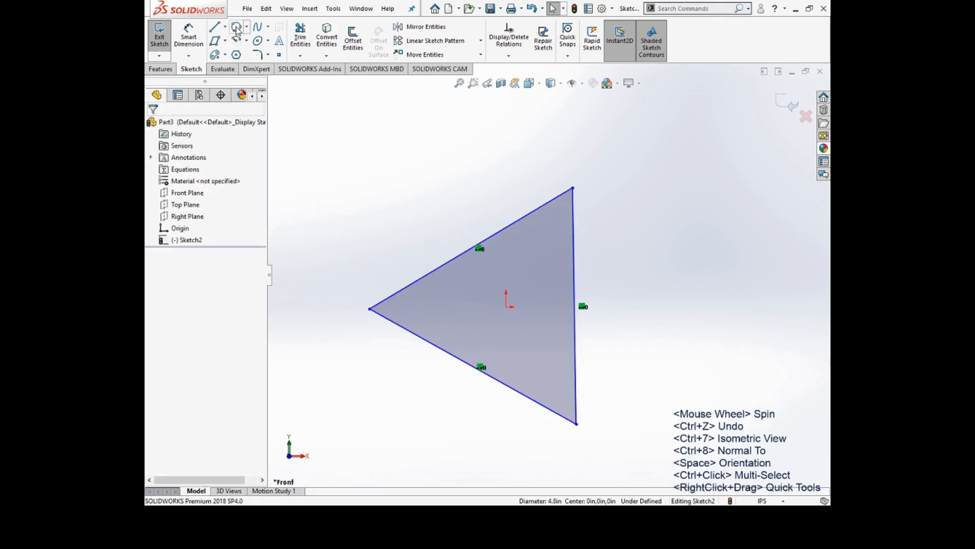
Step: Sketch a perimeter circle through the triangle's three corners, with a radius of about 4.8 in
click(236, 28)
click(369, 309)
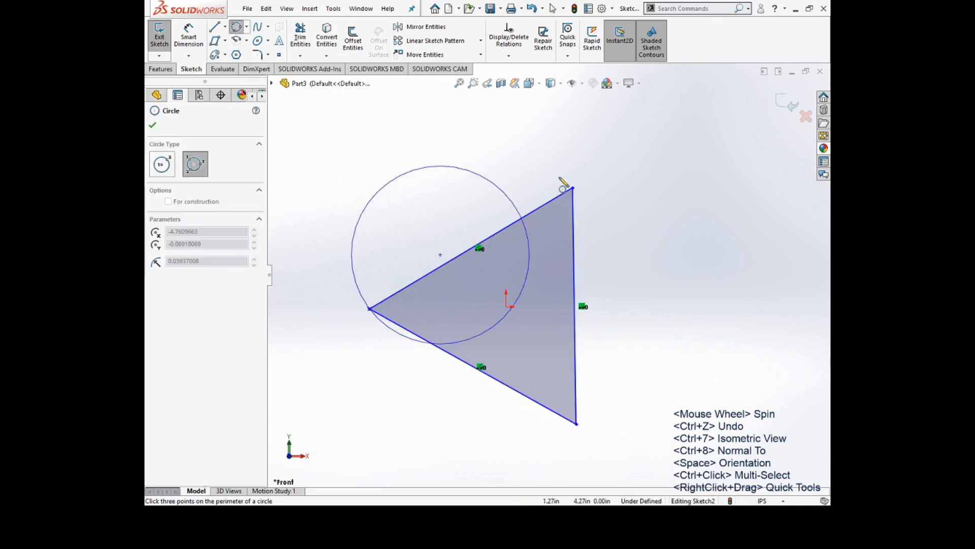
click(573, 188)
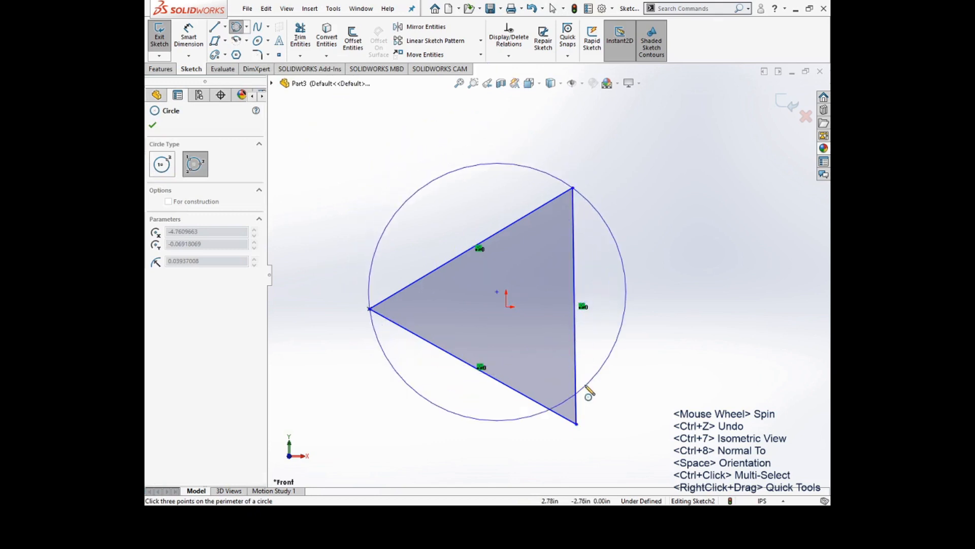
click(577, 425)
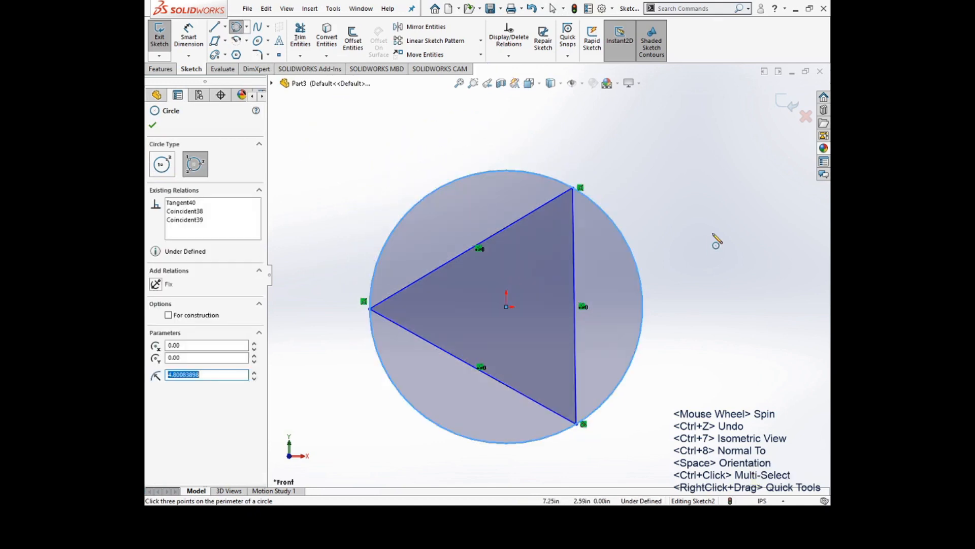
key(Escape)
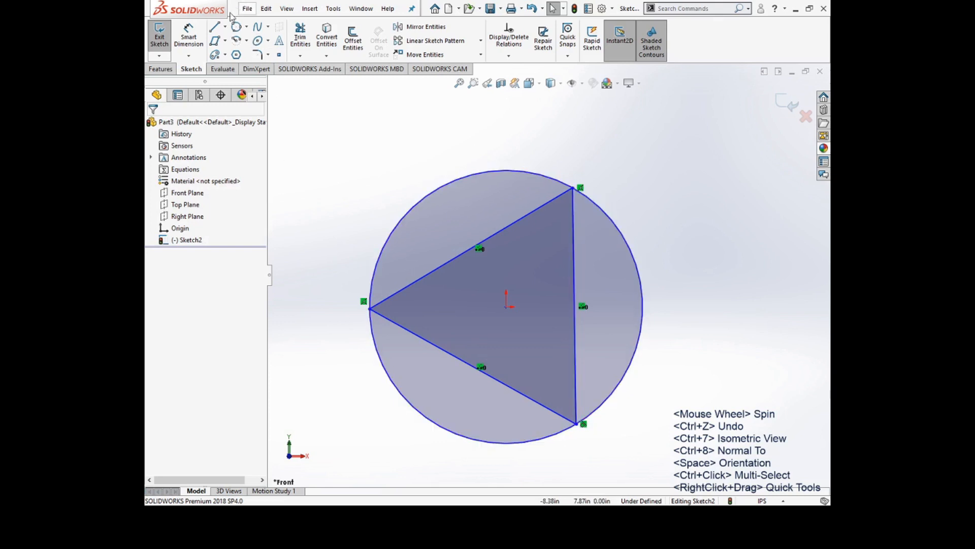
Step: Dimension the perimeter circle's diameter and accept the value as drawn
click(189, 36)
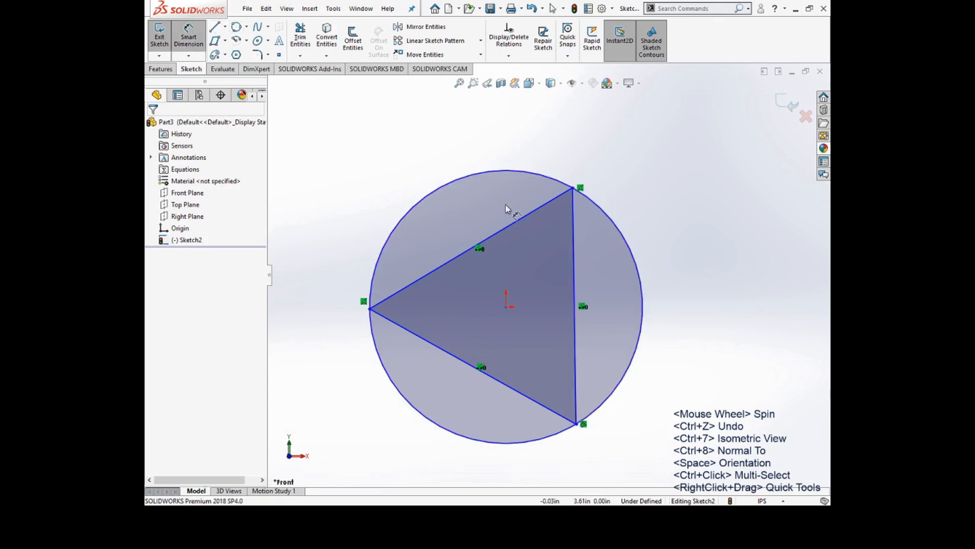
click(477, 173)
click(465, 113)
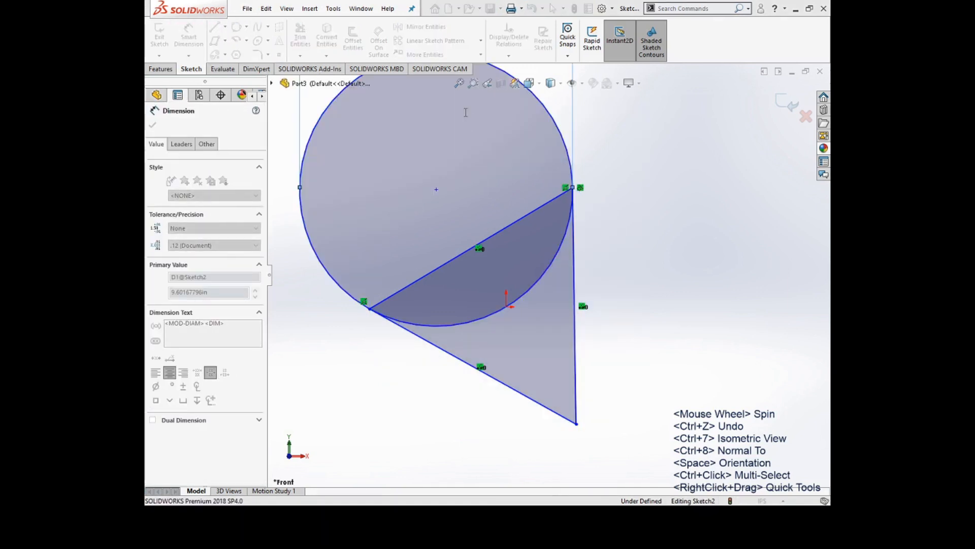
key(Return)
key(Escape)
Step: Delete the dimensioned circle, and box-select and delete the remaining triangle
scroll(474, 170, up, 3)
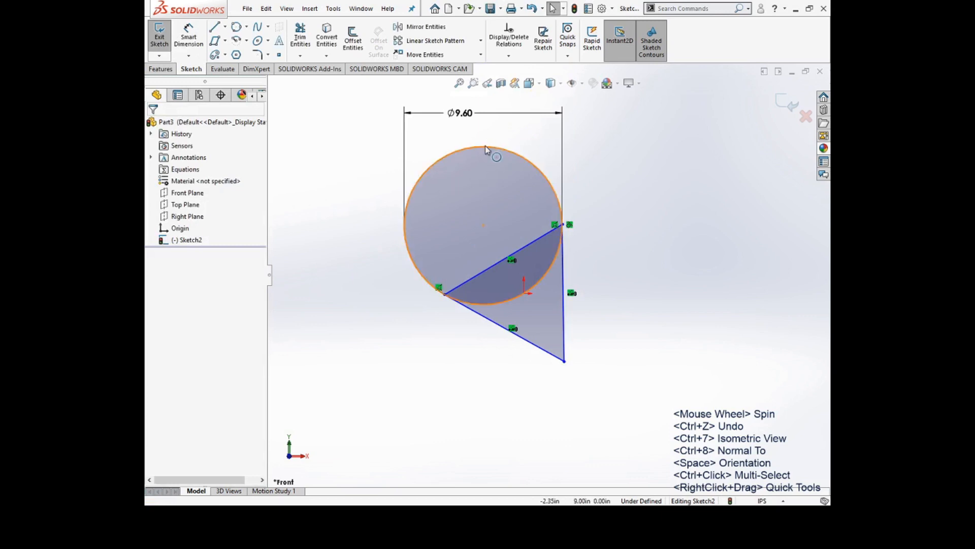
click(485, 146)
key(Delete)
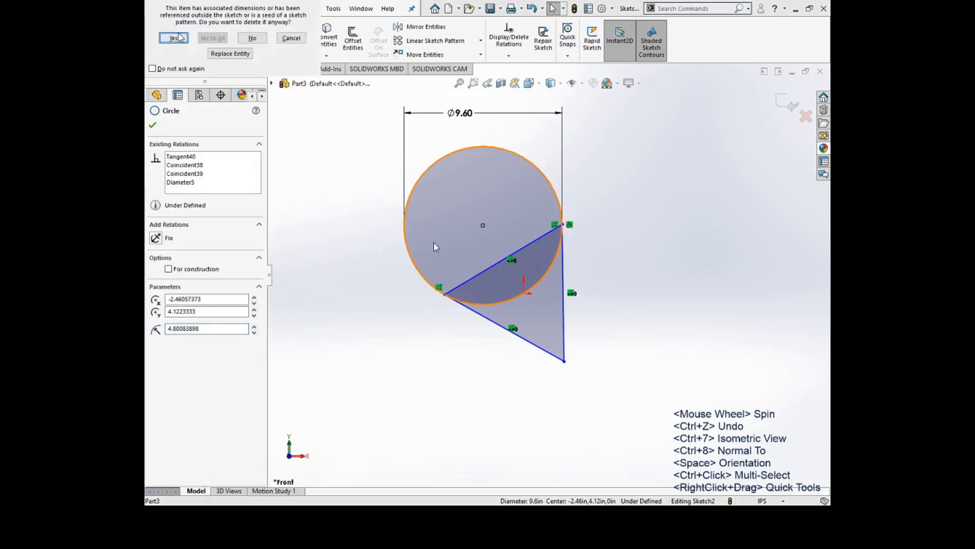
key(Return)
drag(644, 392, 355, 140)
key(Delete)
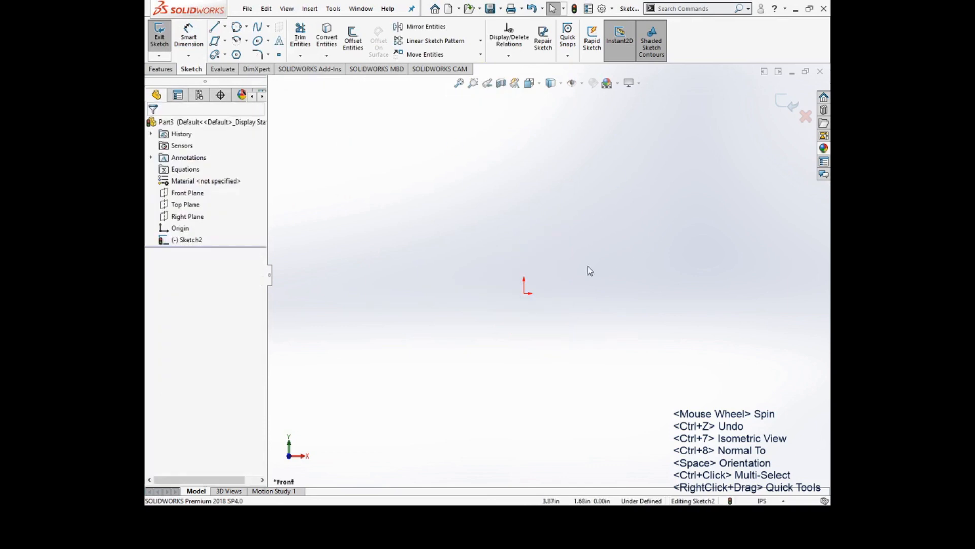
Step: Switch the circle, rectangle and slot tools back to the plain circle, plain rectangle and straight slot types without sketching anything
click(236, 27)
click(215, 43)
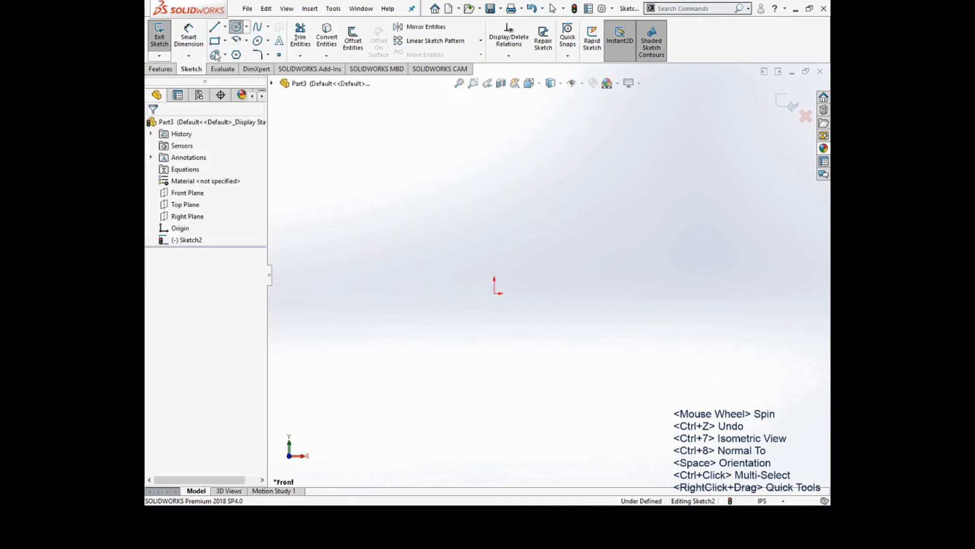
click(215, 55)
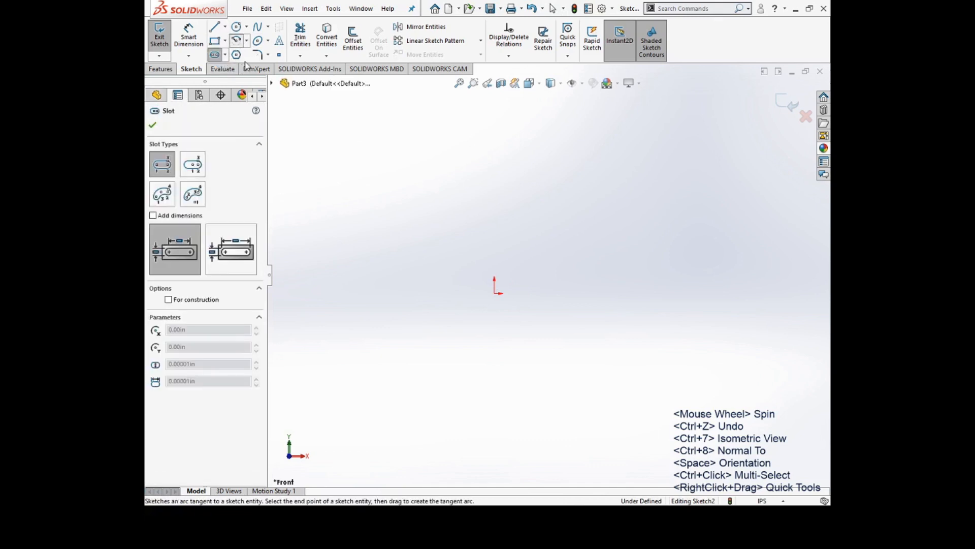
key(Escape)
Step: Sketch a 90° centerpoint arc about the origin with a radius of about 6.04 in, and delete it
click(249, 59)
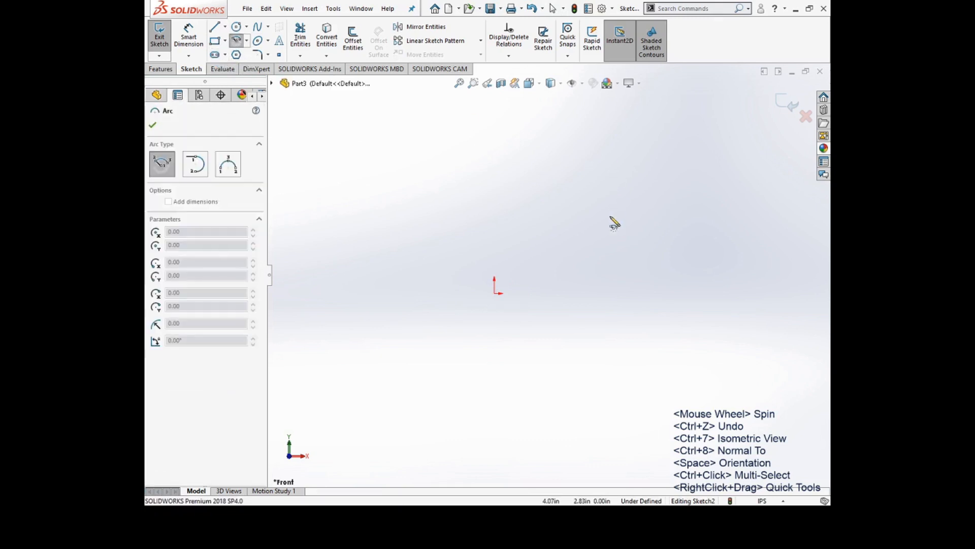
click(495, 293)
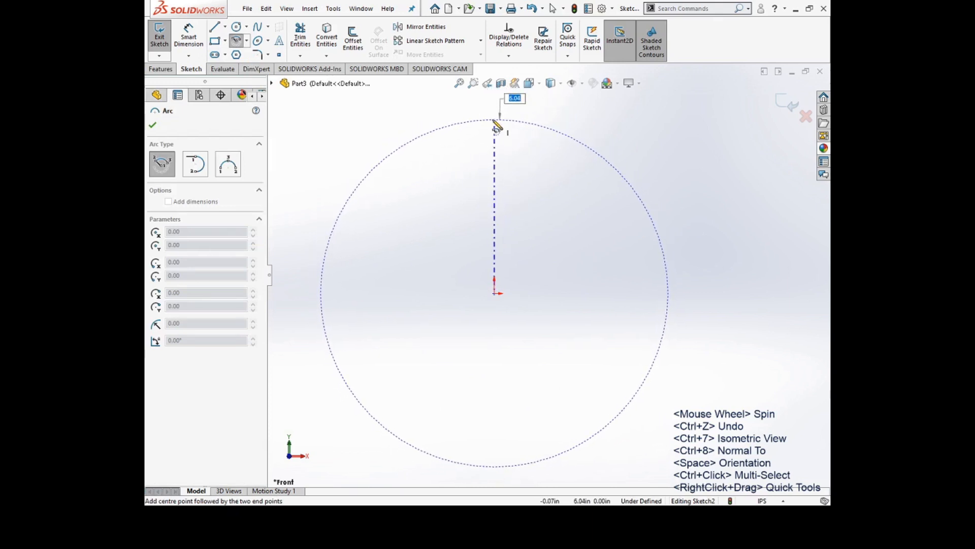
click(495, 123)
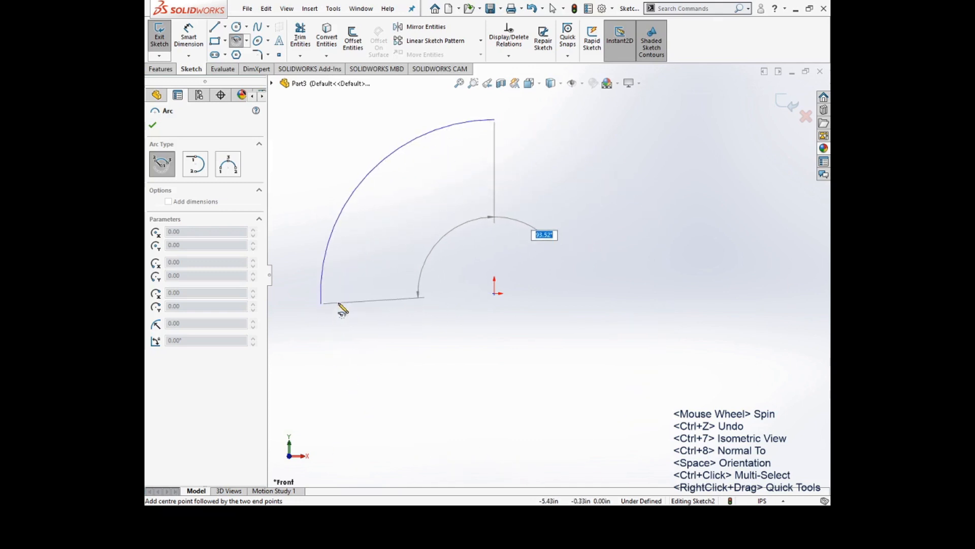
click(344, 302)
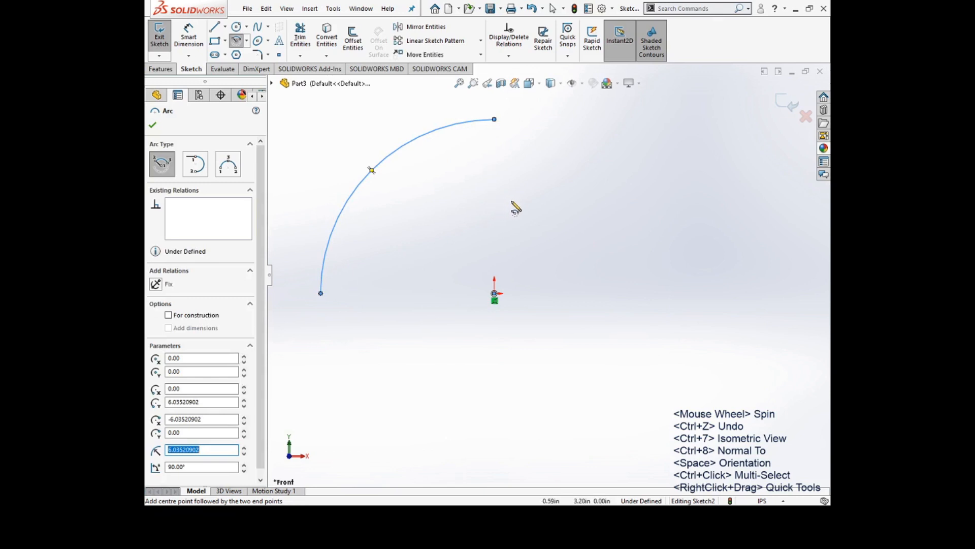
key(Escape)
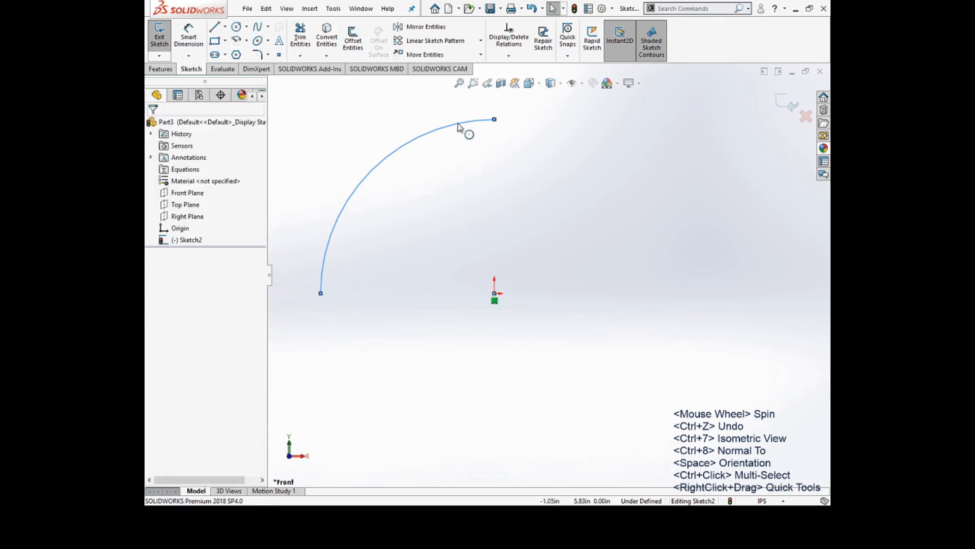
click(373, 174)
key(Delete)
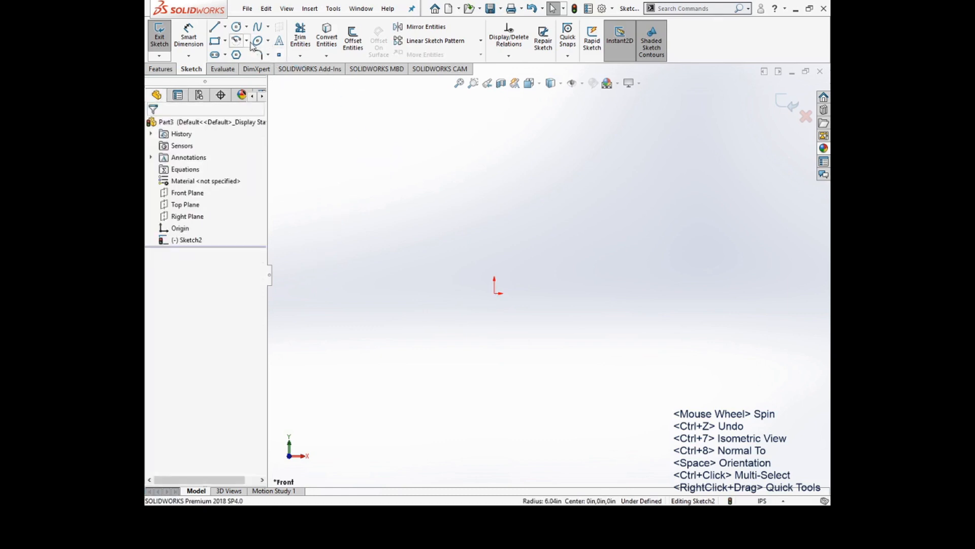
Step: Sketch a vertical line upward from the origin as the base for a tangent arc
click(260, 68)
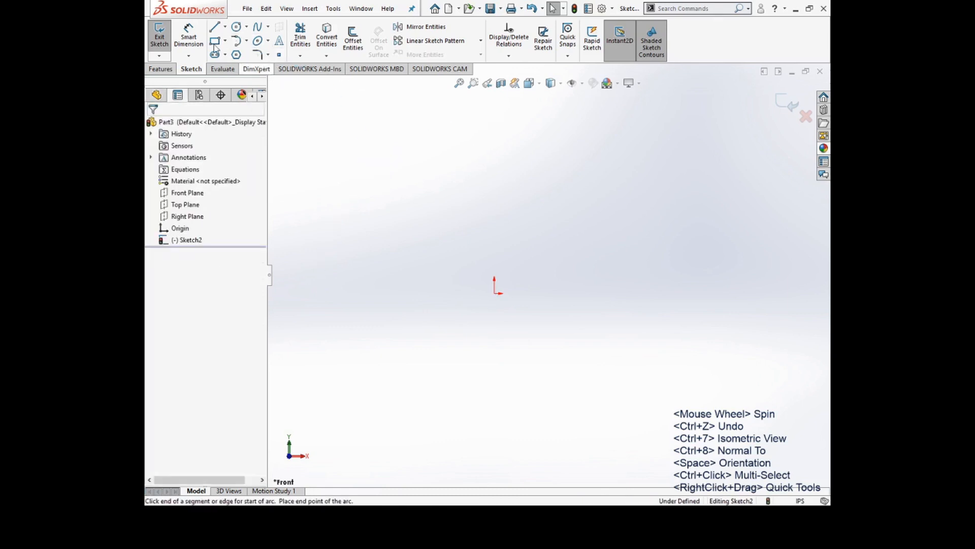
click(216, 27)
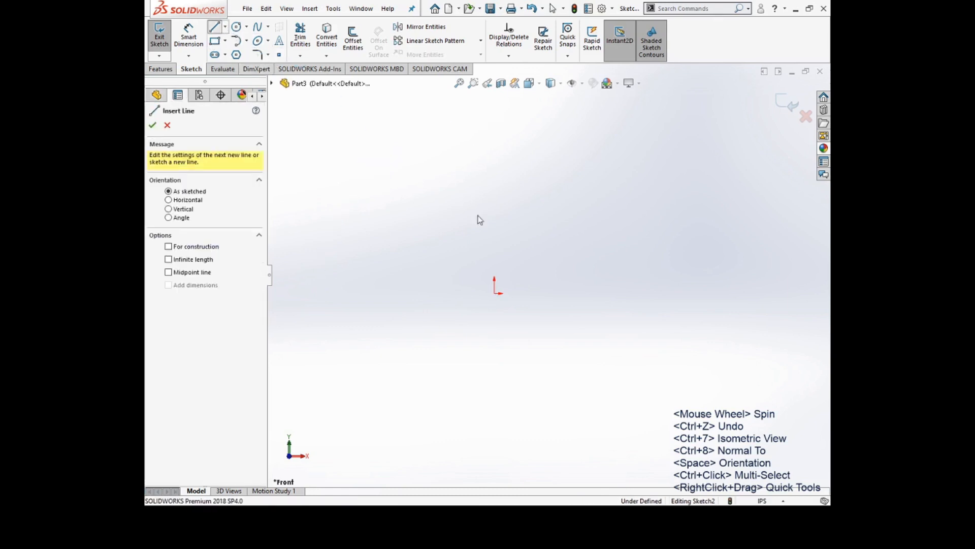
click(494, 294)
click(494, 191)
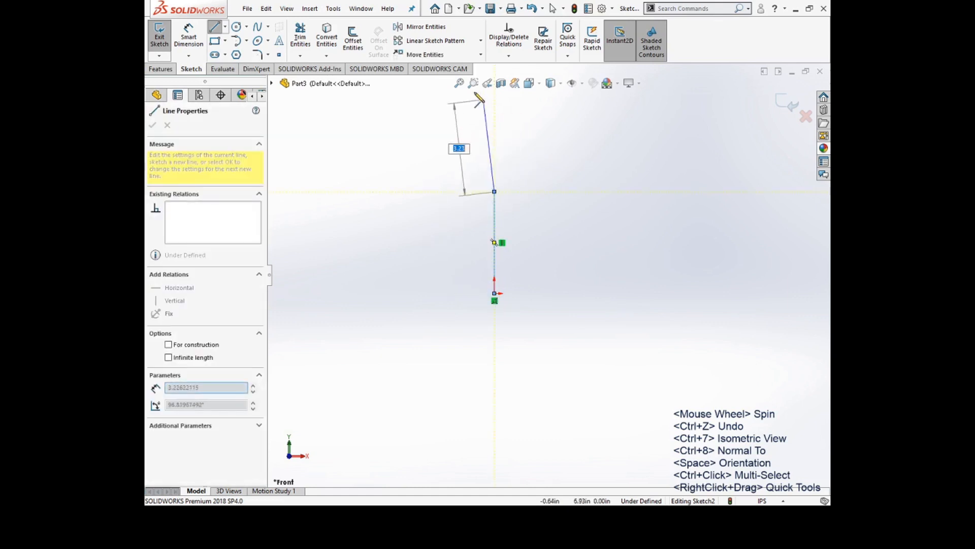
key(Escape)
key(Escape)
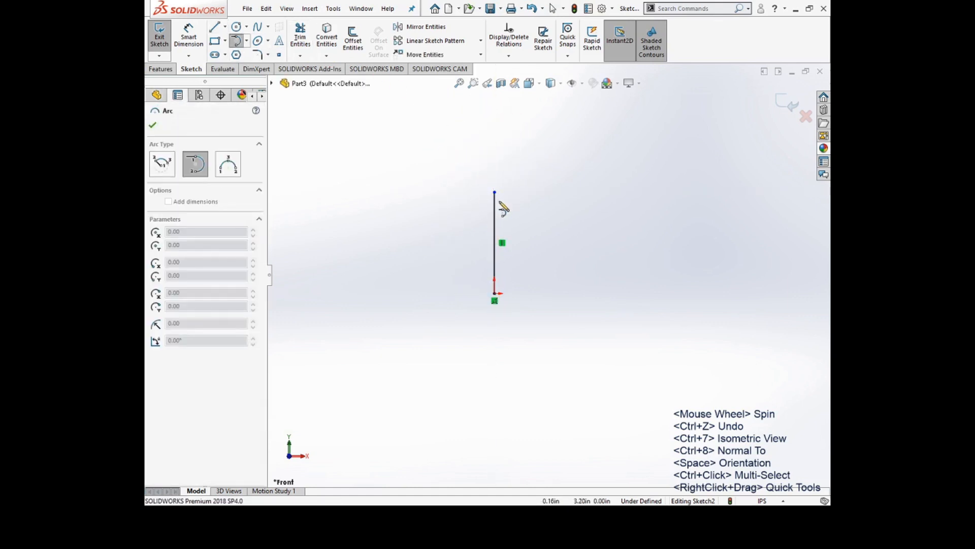
Step: Sketch a tangent arc from the line's upper end to a point level with it, and delete the line and arc
click(494, 192)
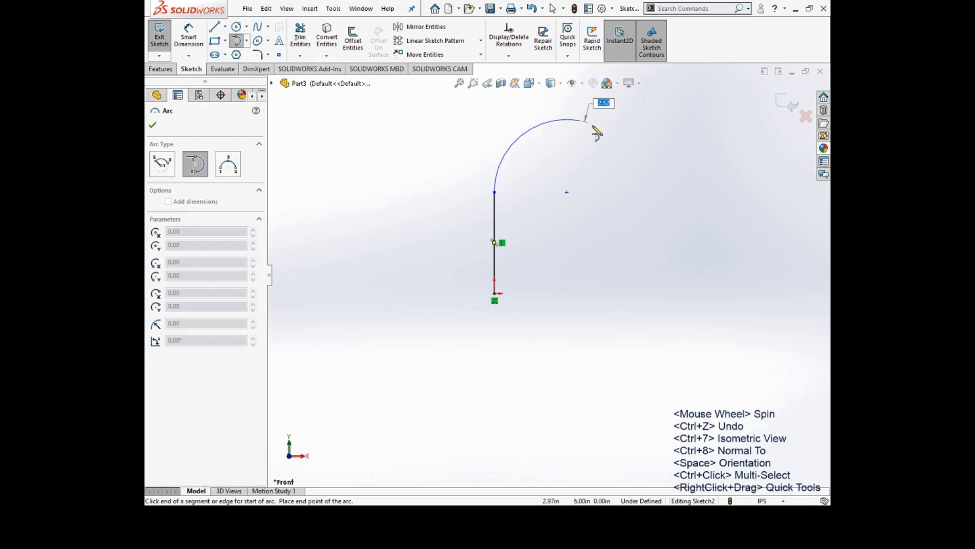
click(632, 192)
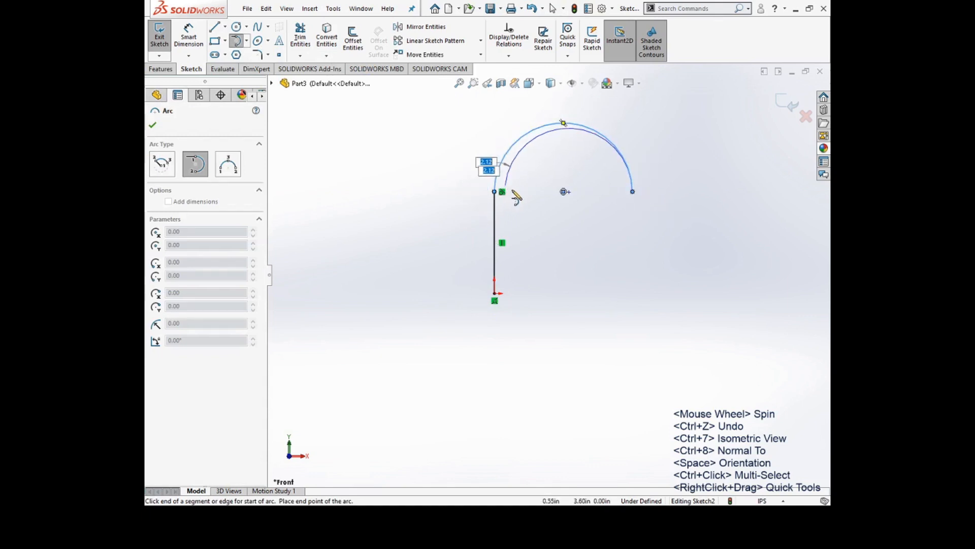
key(Escape)
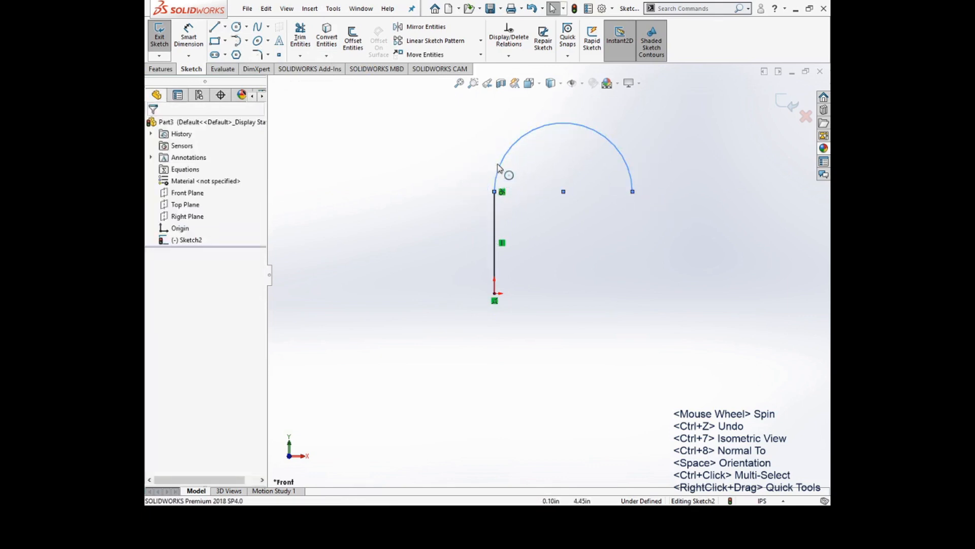
mouse_move(486, 154)
mouse_down()
mouse_move(576, 245)
mouse_move(323, 83)
mouse_up()
key(Delete)
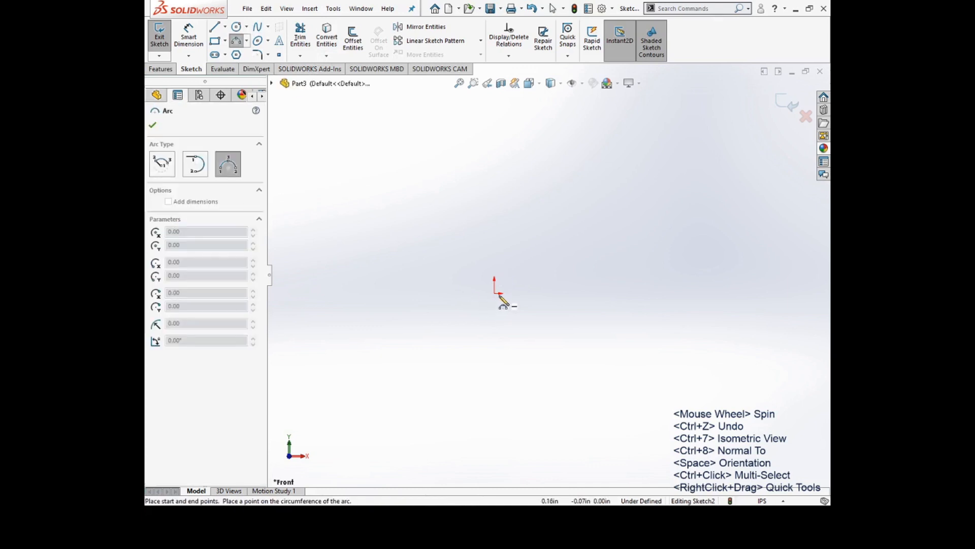
Step: Sketch a 3 point arc from the origin to a point level with it, bulging upward with a radius of about 2.8 in
click(494, 293)
click(658, 294)
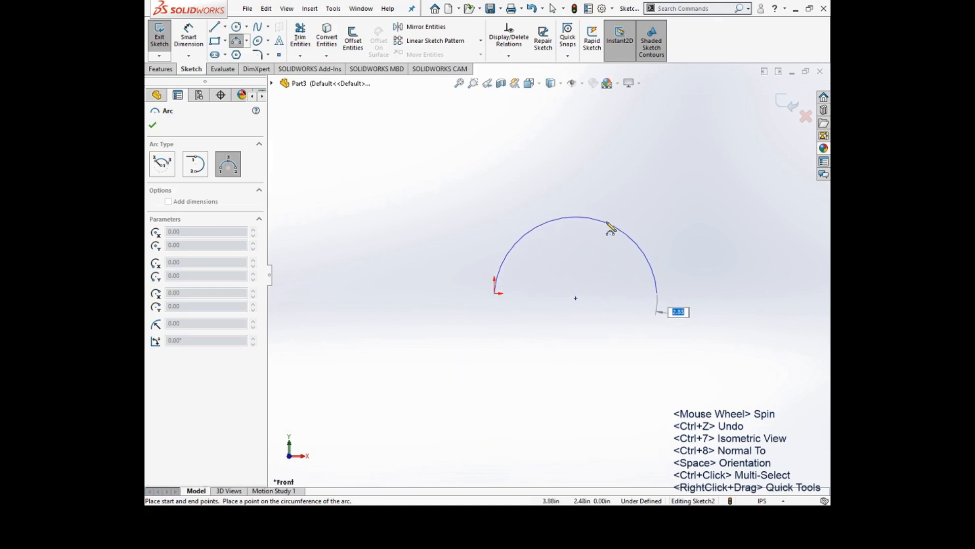
click(612, 224)
key(Escape)
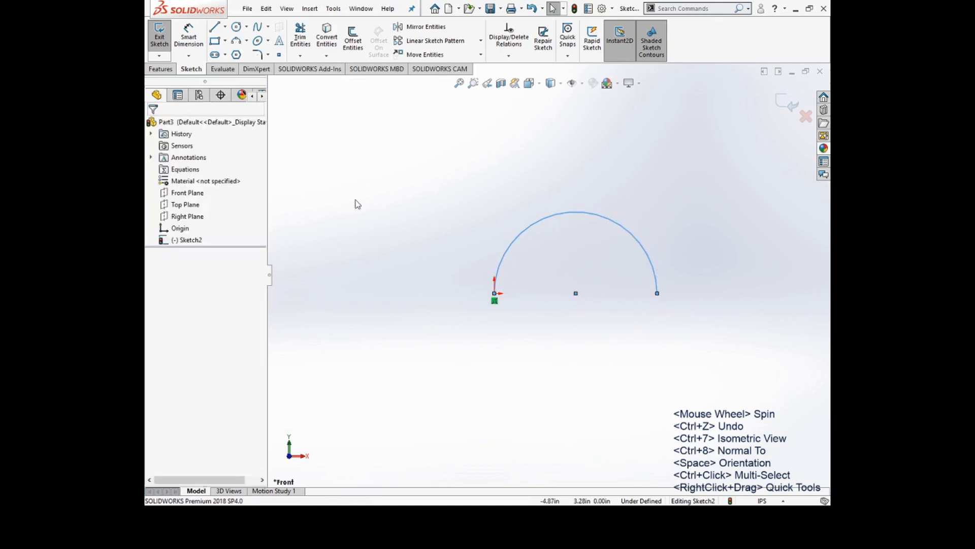
key(Escape)
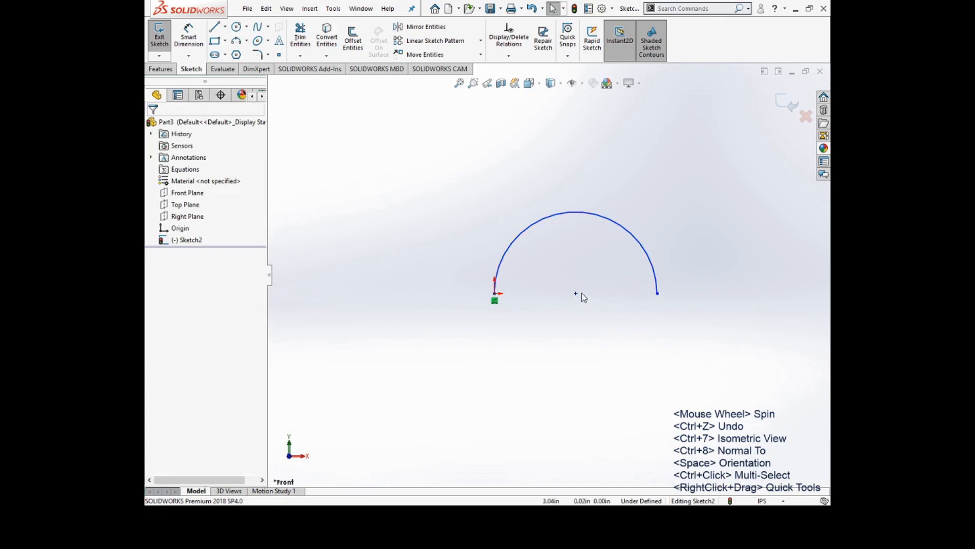
Step: Add a Horizontal relation between the arc's center point and both endpoints, and delete the arc
click(576, 294)
key(Escape)
click(575, 294)
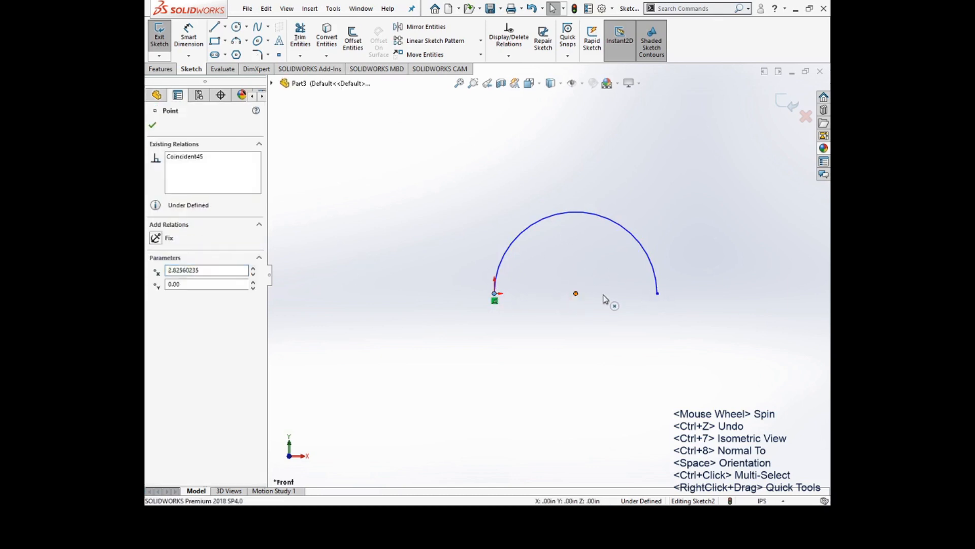
ctrl+click(654, 298)
ctrl+click(659, 294)
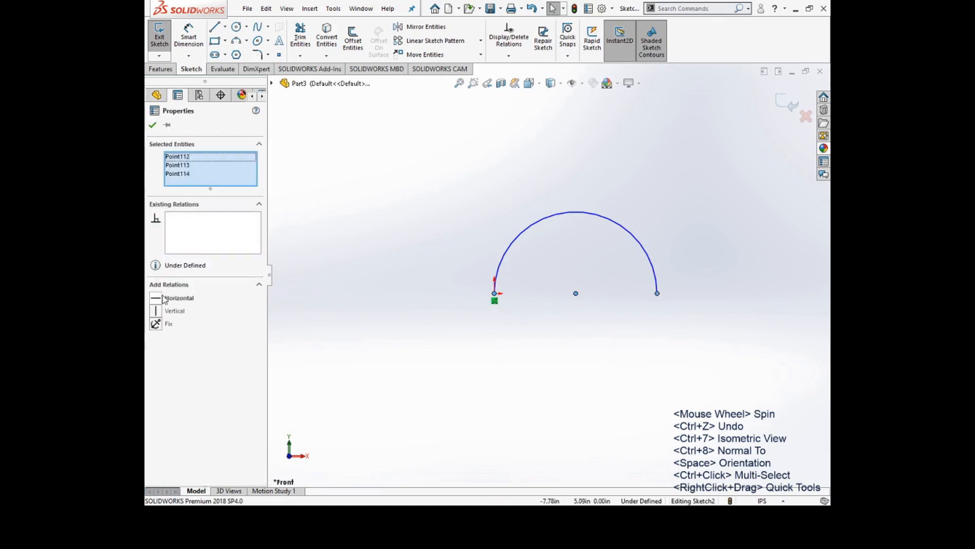
click(159, 299)
click(468, 245)
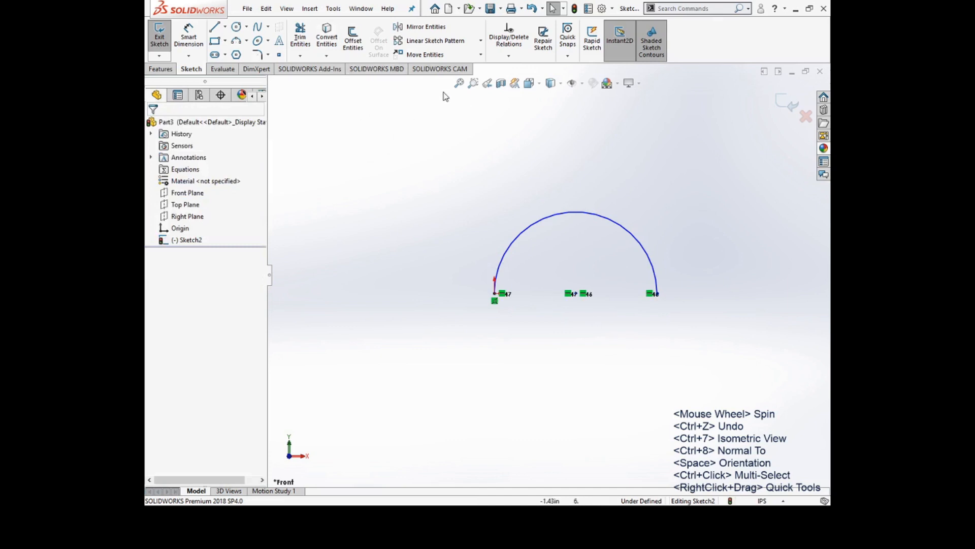
drag(681, 346, 268, 103)
key(Delete)
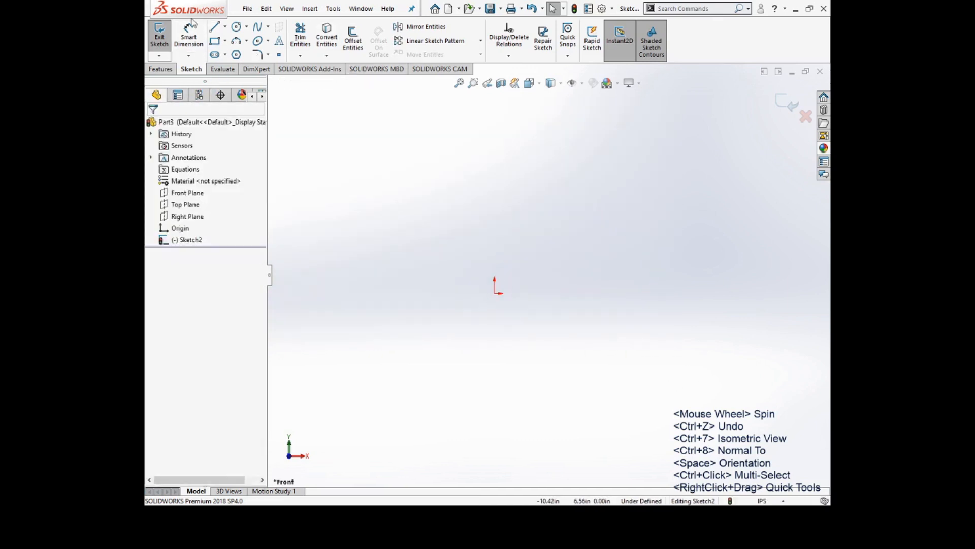
Step: Sketch a 3-sided polygon centered on the origin and set its inscribed circle diameter to 3 in
click(237, 54)
click(495, 293)
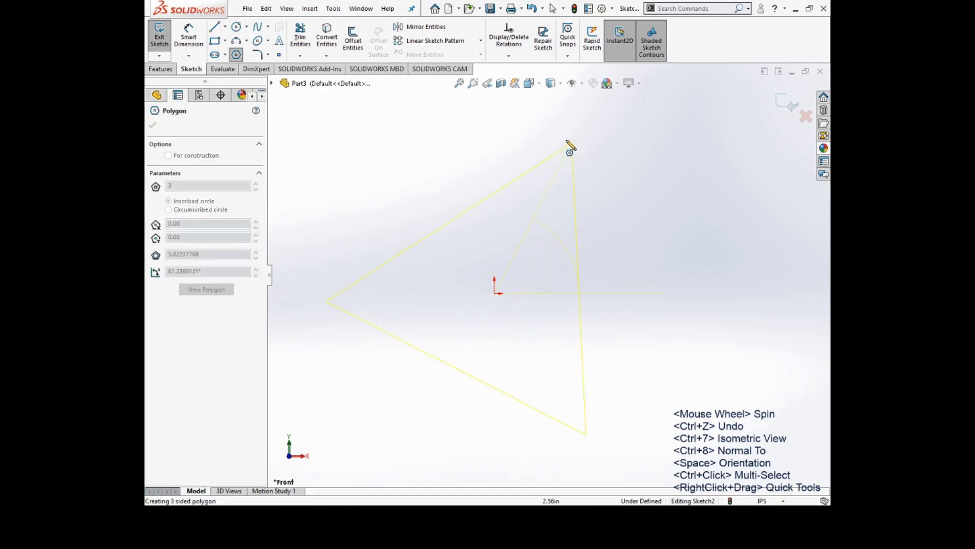
click(341, 255)
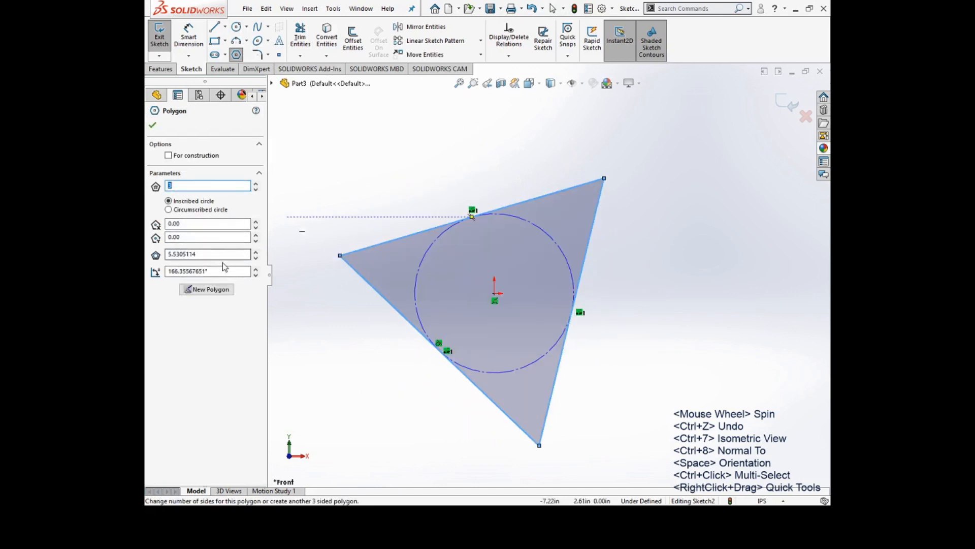
drag(221, 256, 157, 258)
text(3)
key(Return)
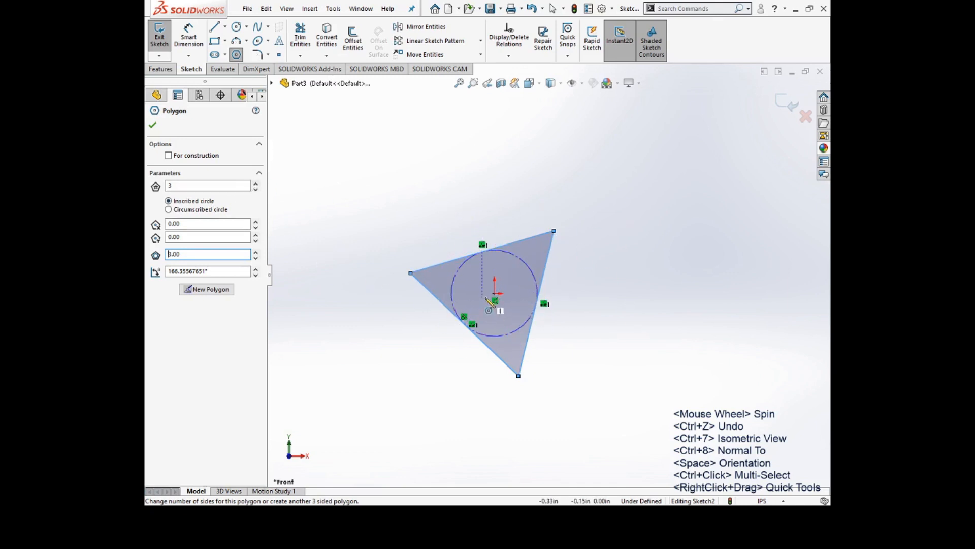
Step: Compare the triangle's circumscribed and inscribed circle options by alternating between them, ending on inscribed
click(214, 211)
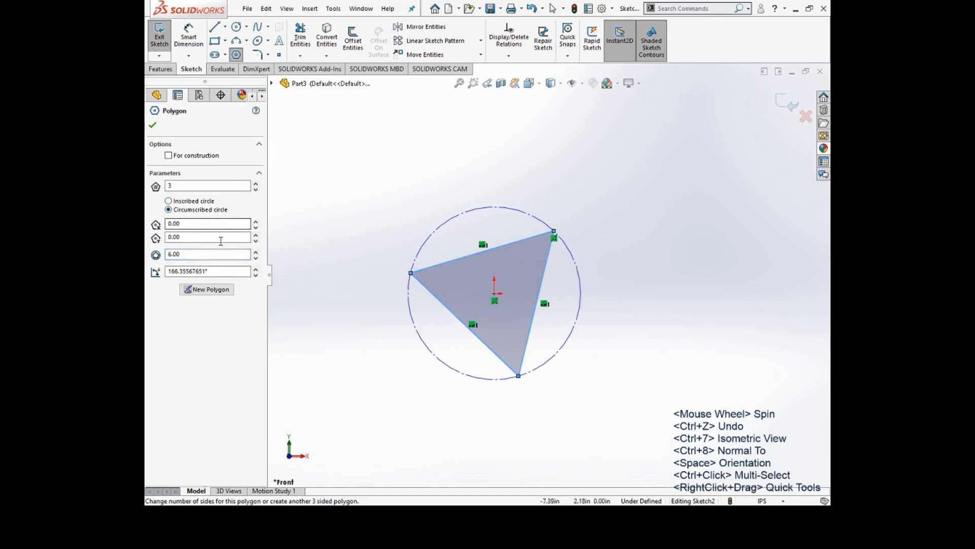
click(209, 202)
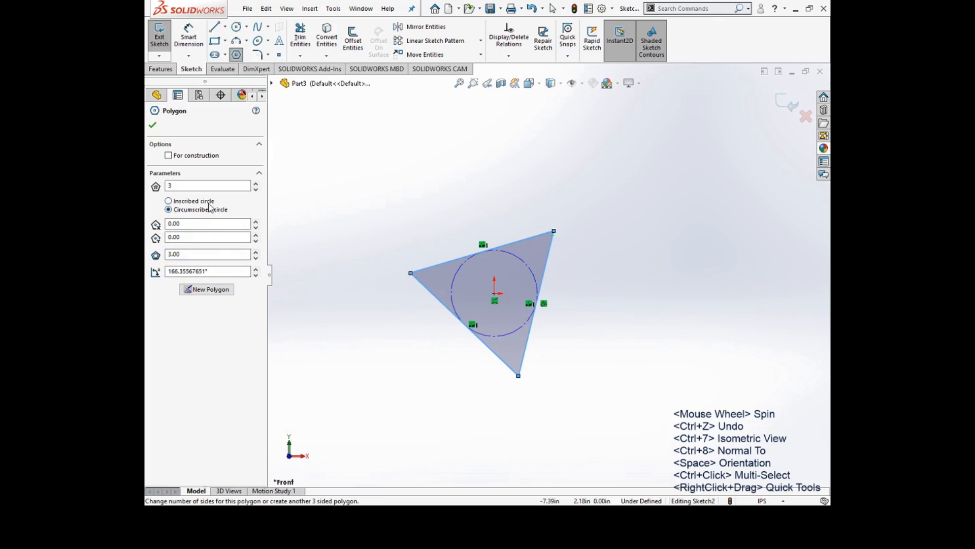
click(209, 210)
click(207, 202)
click(208, 209)
click(207, 202)
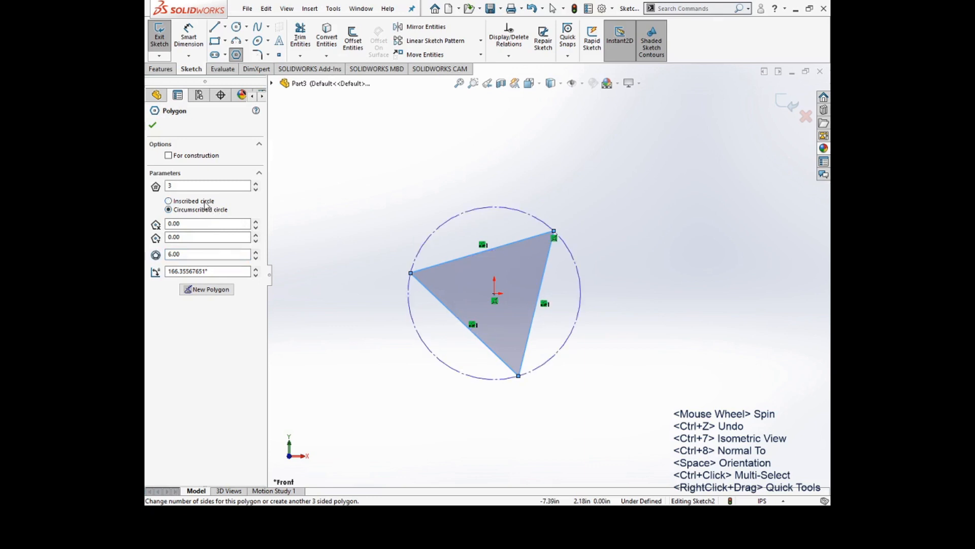
click(206, 202)
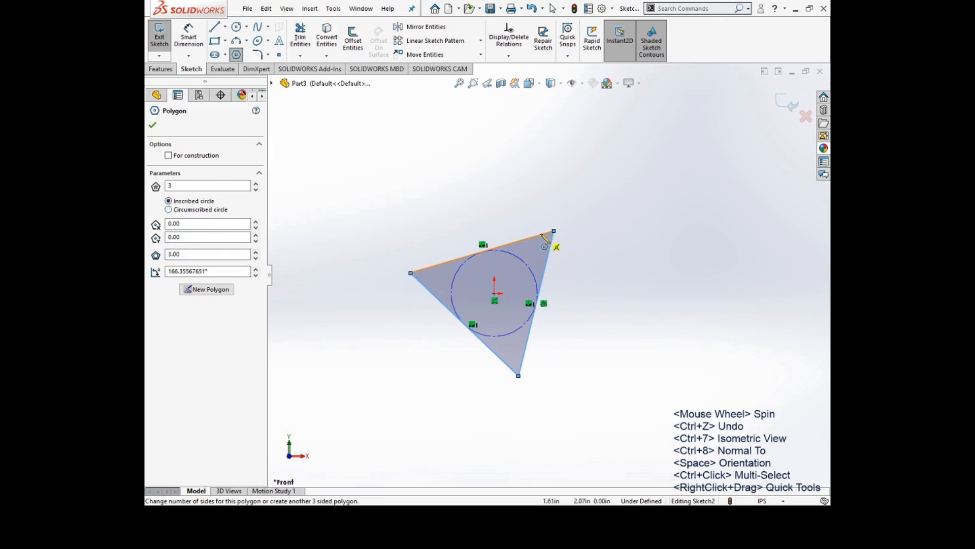
Step: Switch the triangle to a circumscribed circle and increase the circle diameter to 6.60 in
click(205, 210)
click(256, 252)
click(256, 251)
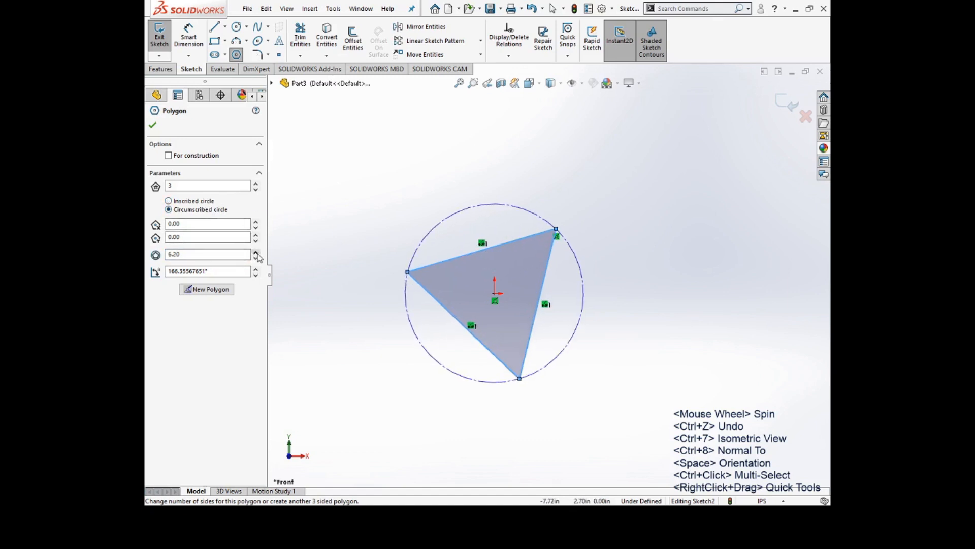
click(256, 252)
click(257, 252)
click(256, 252)
click(256, 252)
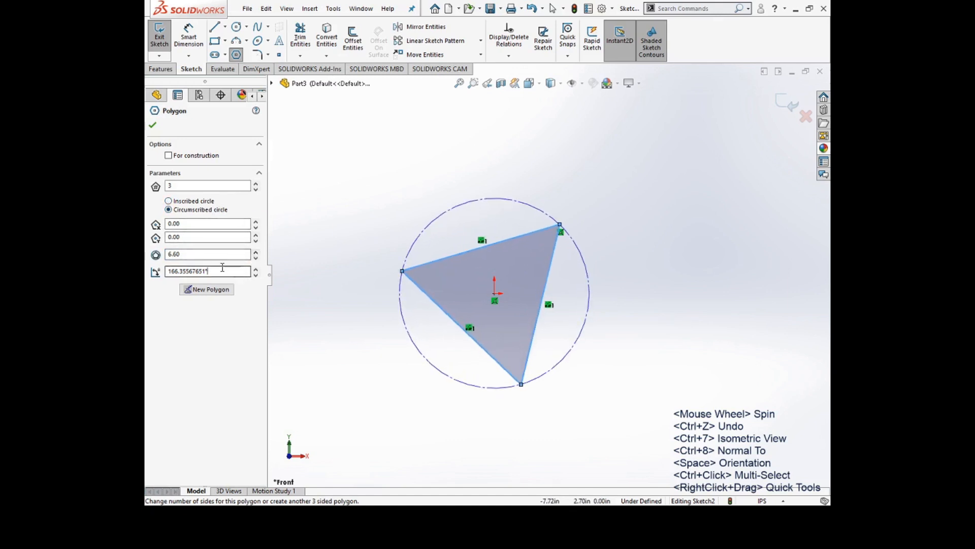
Step: Set the triangle's angle to 6° and then 5°, accept the polygon, and delete it with its construction circle
drag(223, 268, 151, 255)
text(6)
key(Return)
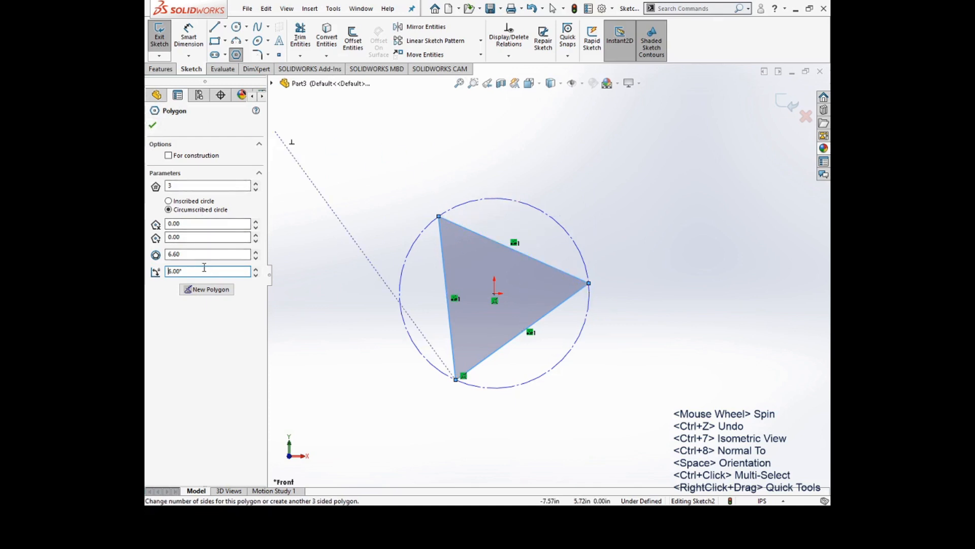
text(5)
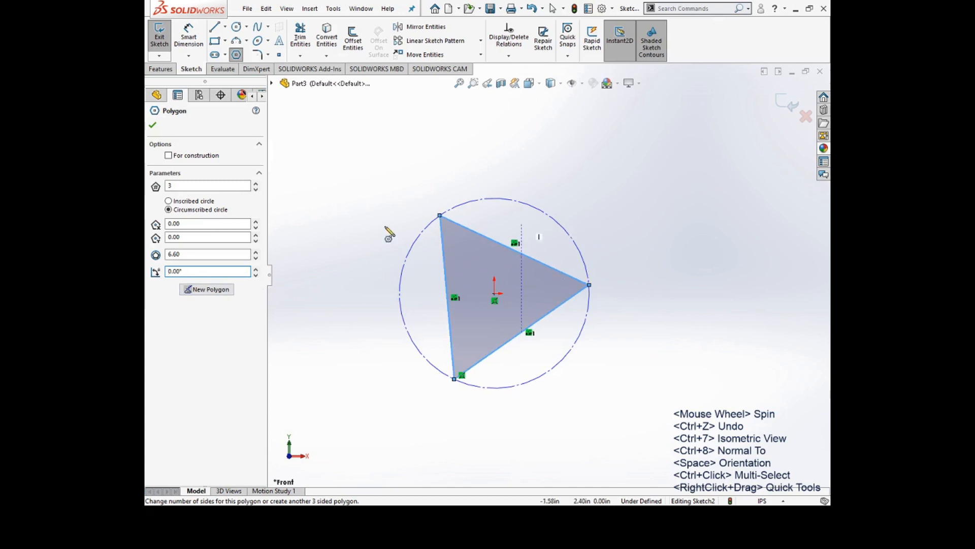
click(153, 125)
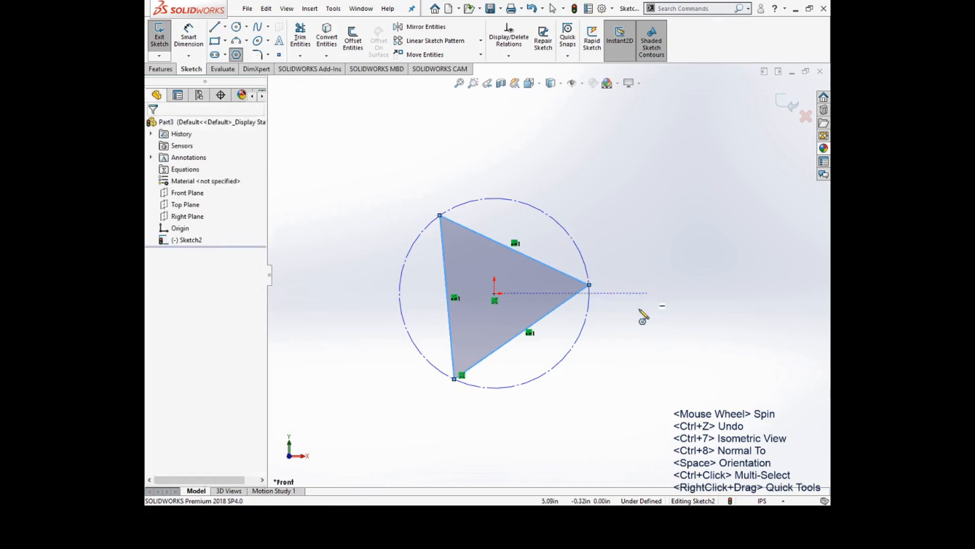
drag(616, 387, 338, 192)
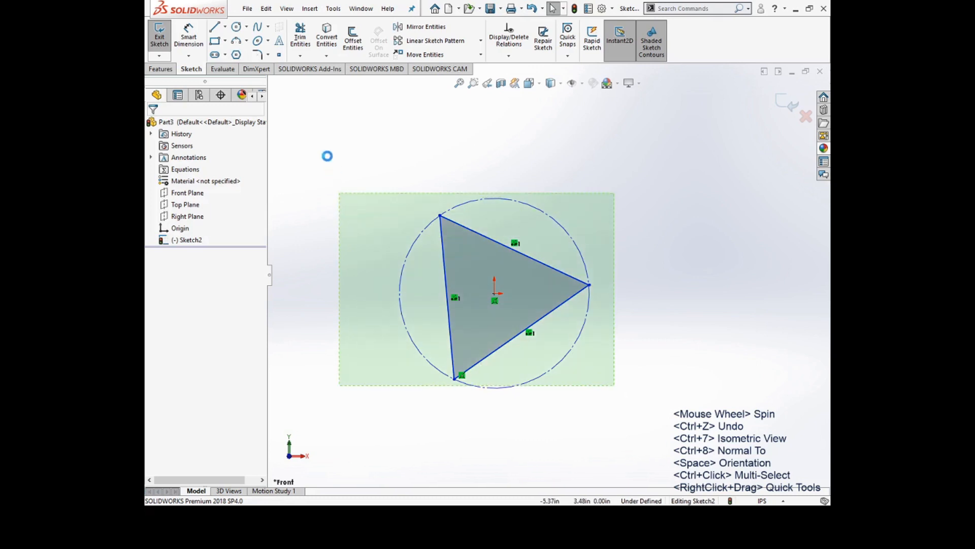
key(Delete)
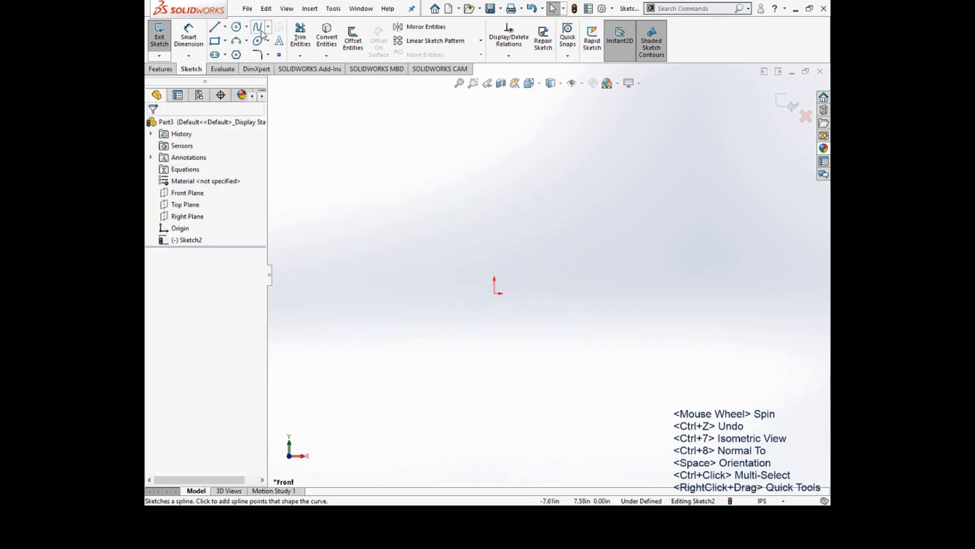
Step: Sketch a spline from the origin that spirals outward clockwise for about two turns
click(259, 28)
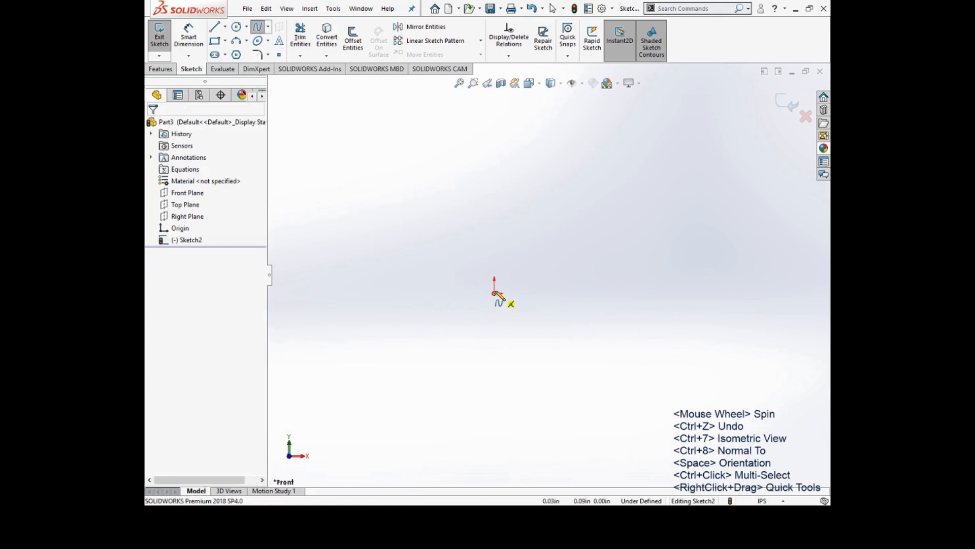
click(552, 144)
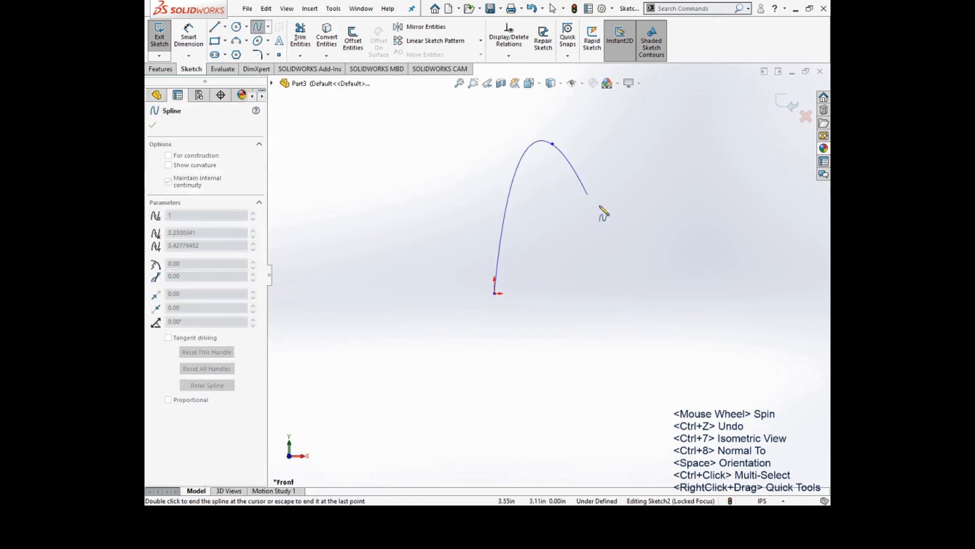
click(647, 249)
click(523, 404)
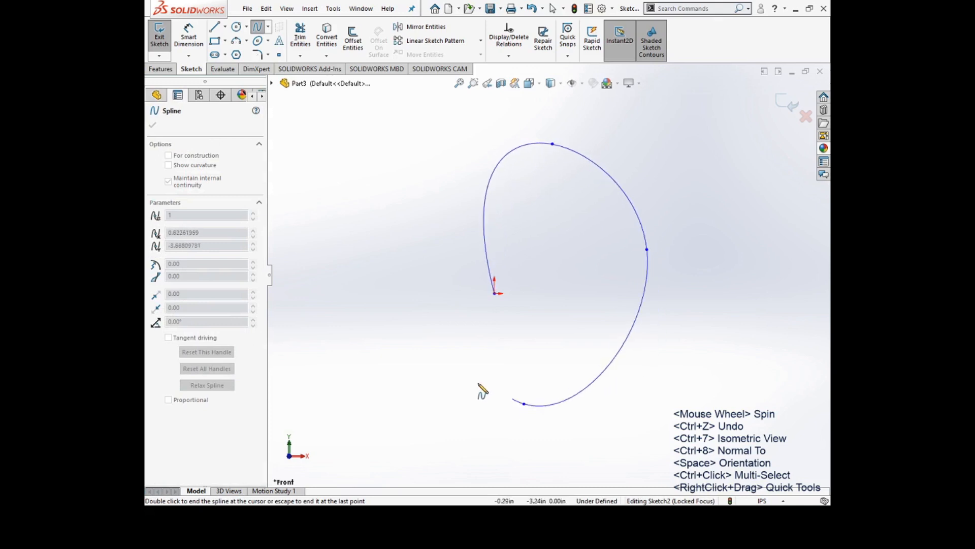
click(363, 192)
click(484, 98)
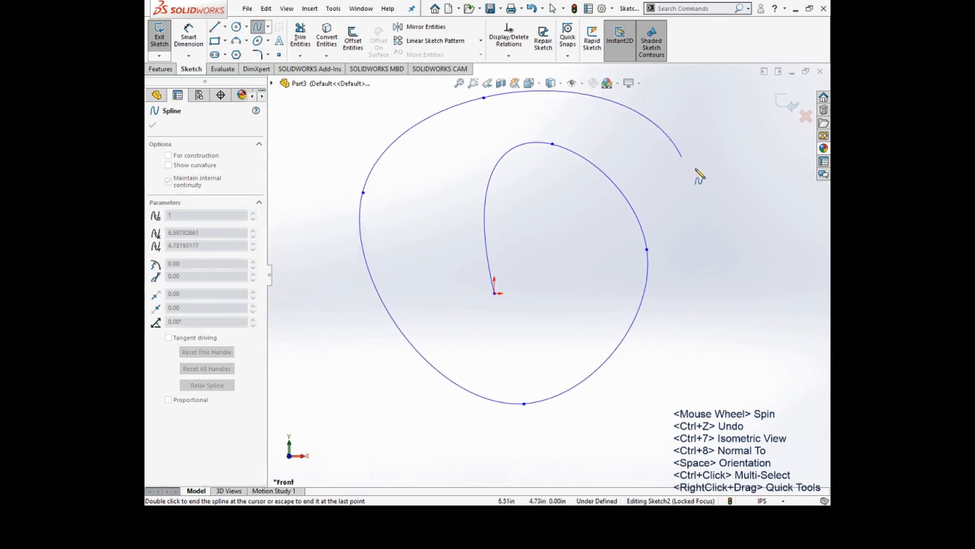
click(734, 212)
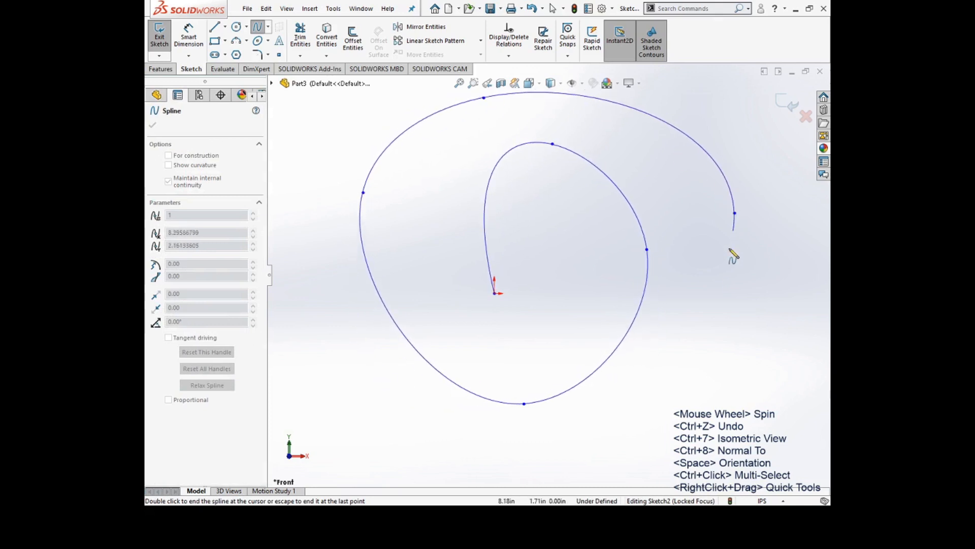
click(312, 326)
click(320, 117)
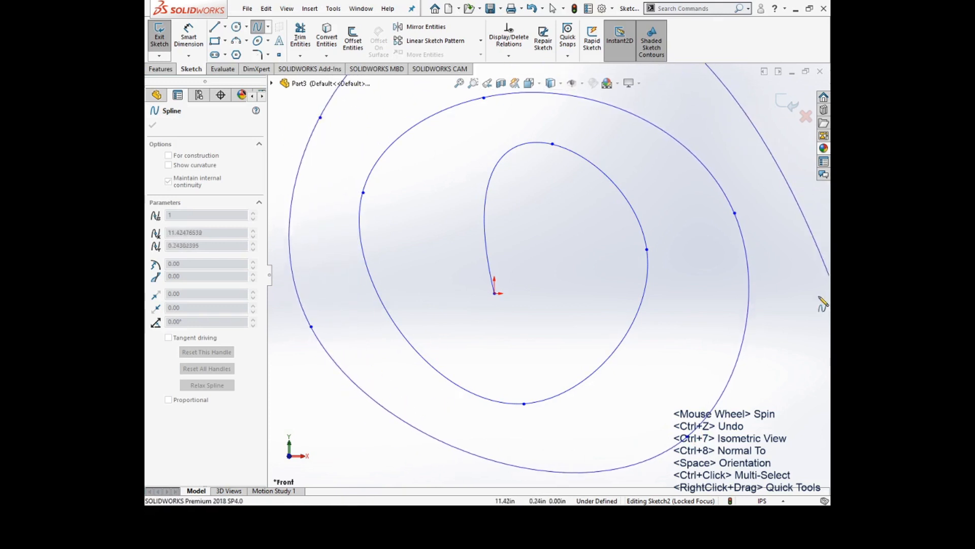
click(820, 357)
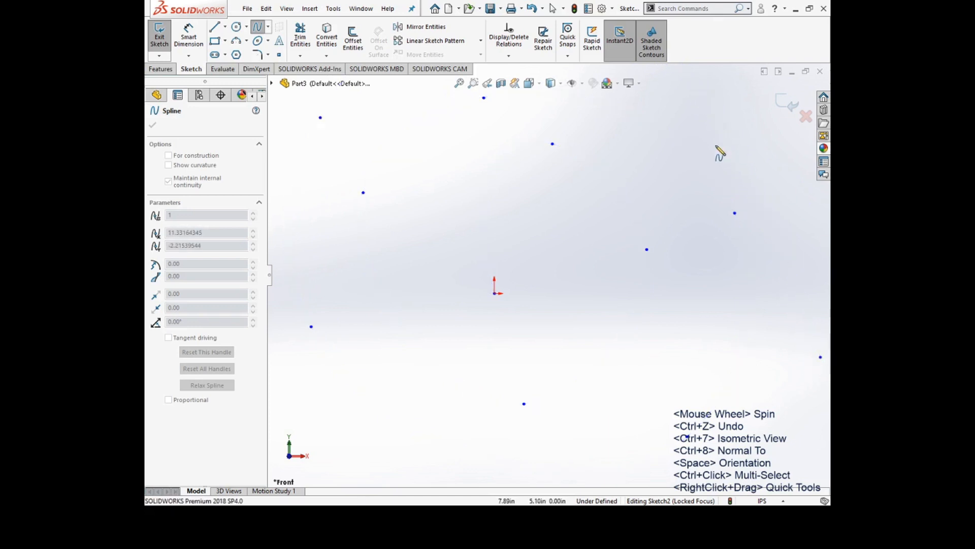
key(Escape)
Step: Delete the spiral spline
scroll(664, 181, up, 4)
click(584, 226)
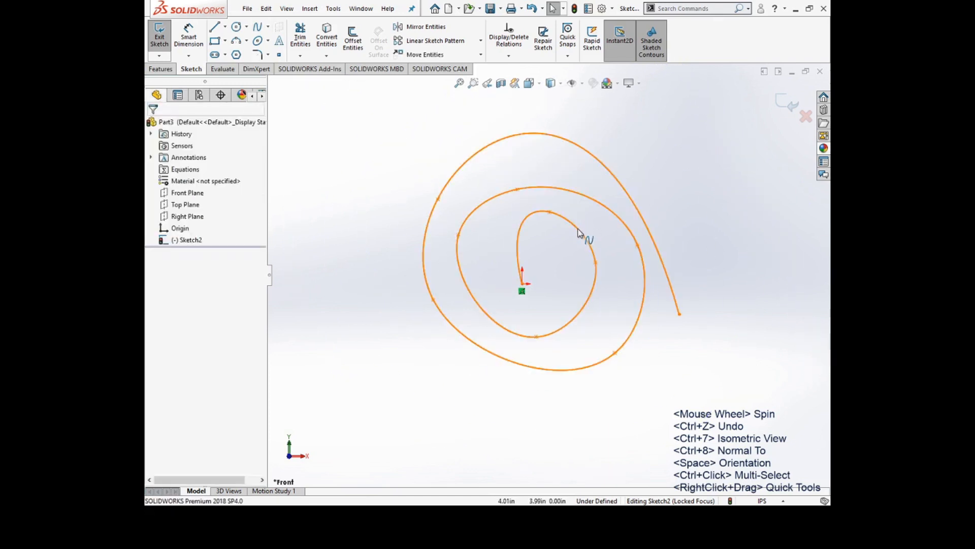
key(Delete)
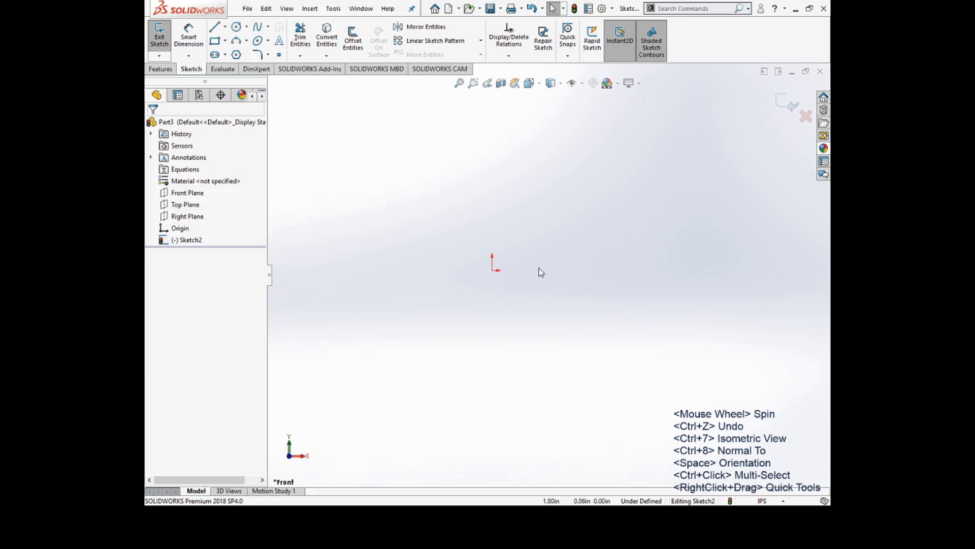
Step: Sketch a tilted ellipse centered near the origin with a major radius of about 2.38 in, and undo it
click(258, 41)
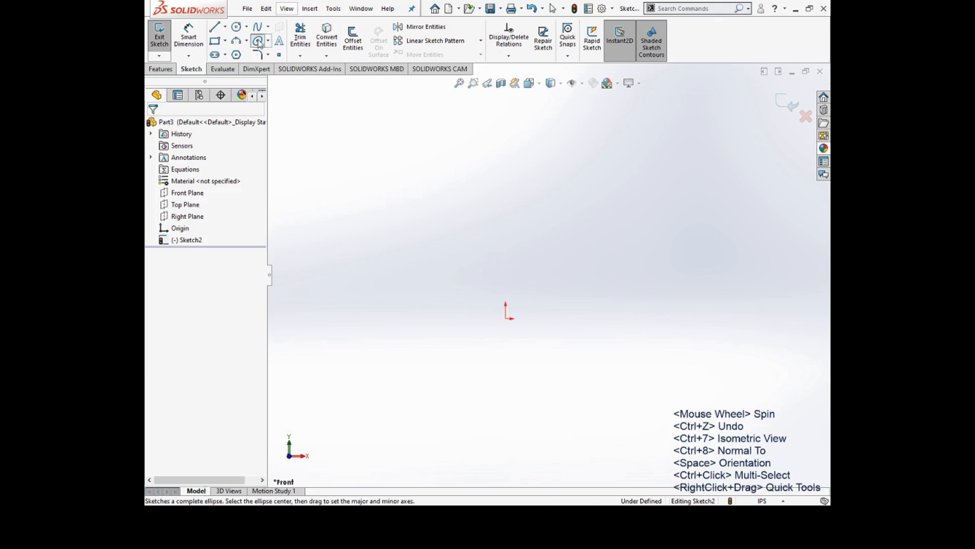
click(506, 316)
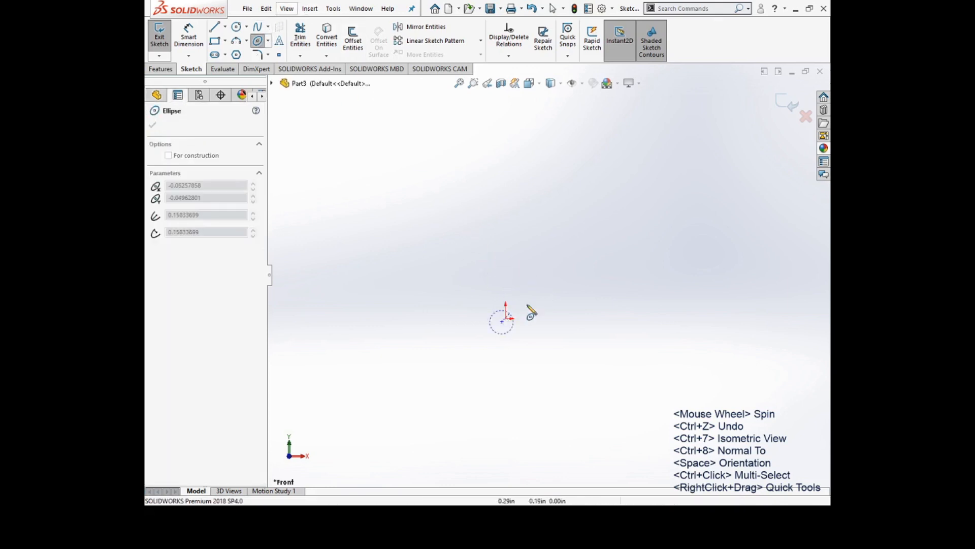
click(663, 247)
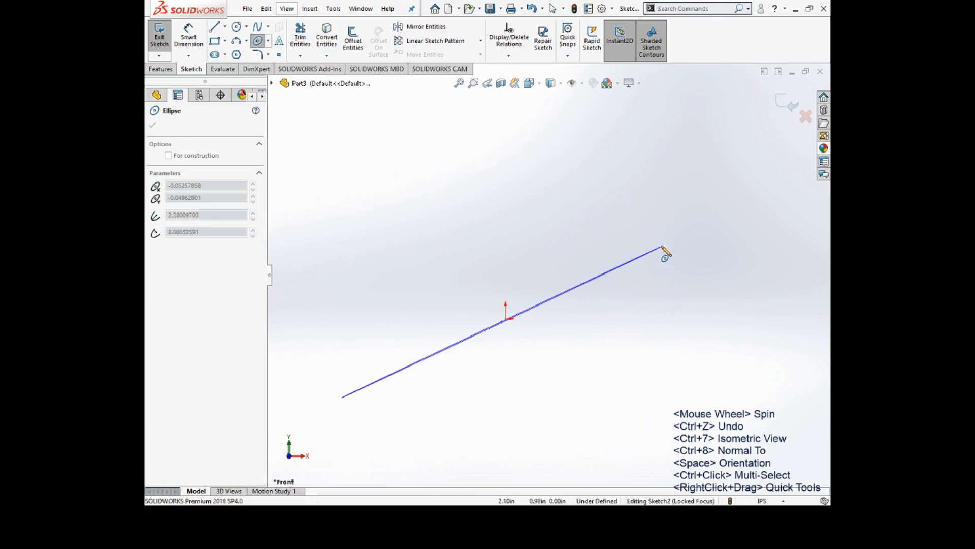
click(691, 312)
key(ctrl+z)
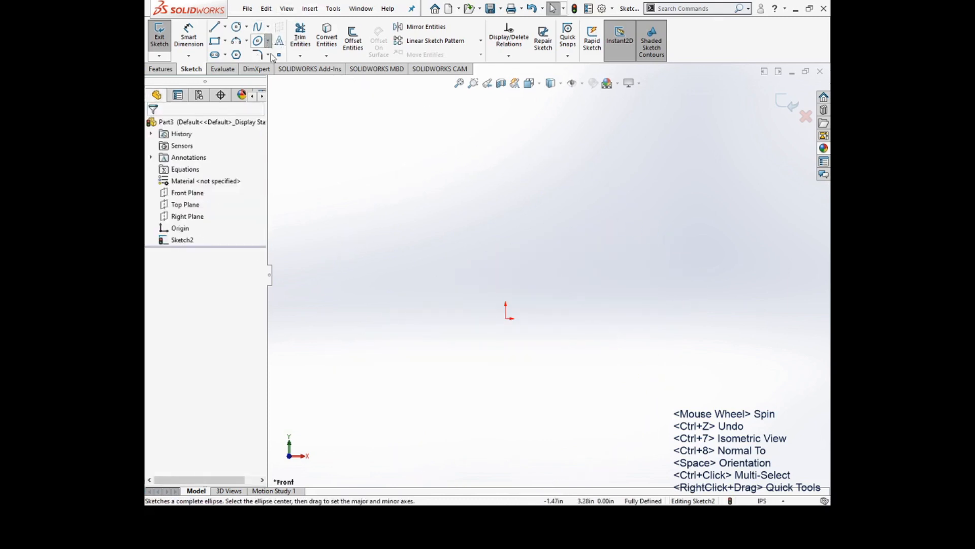
Step: Sketch a partial ellipse centered on the origin with radii of about 2.09 in and 0.87 in, and undo it
click(264, 39)
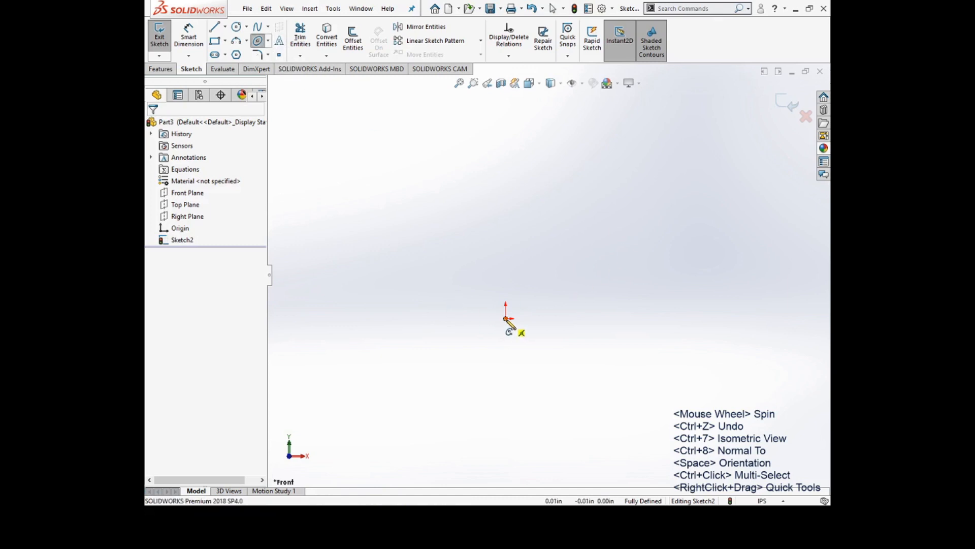
click(236, 41)
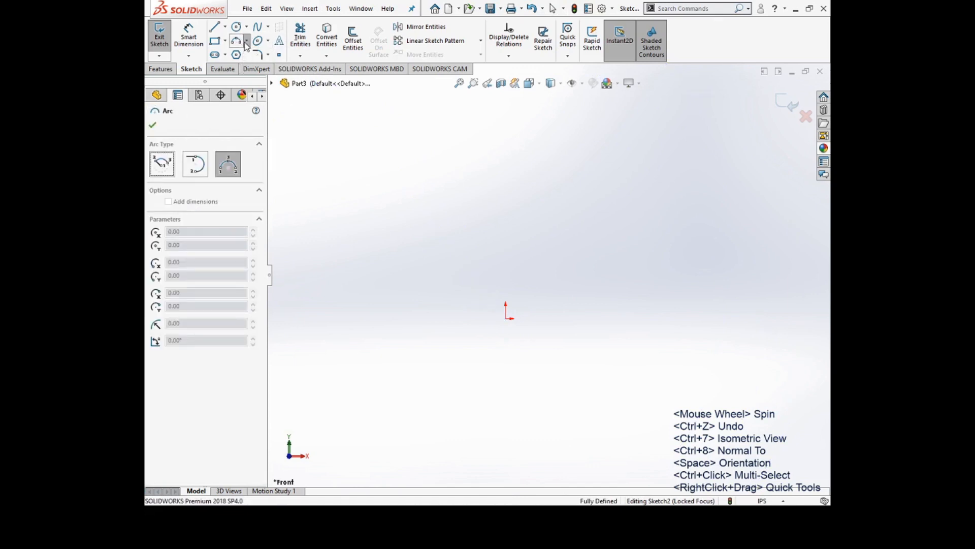
click(262, 45)
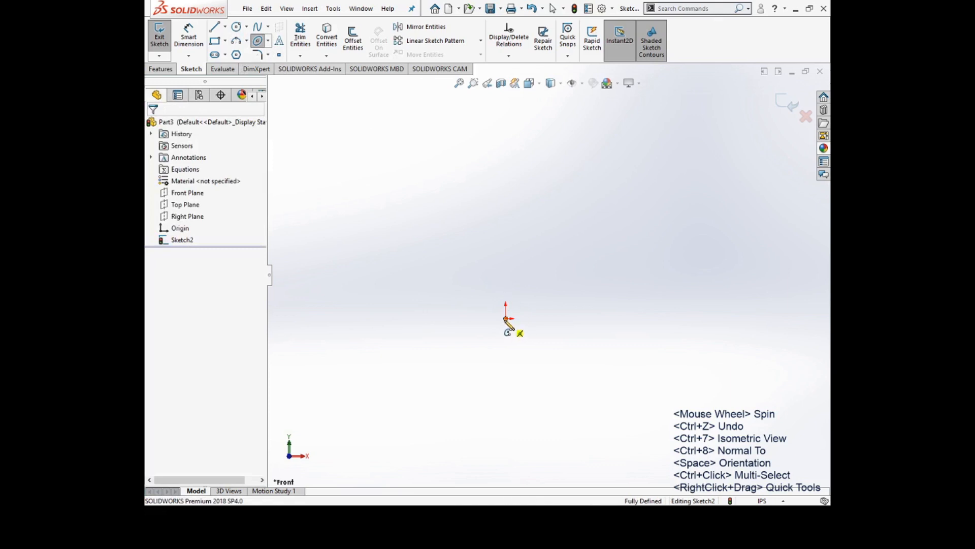
click(506, 319)
click(489, 166)
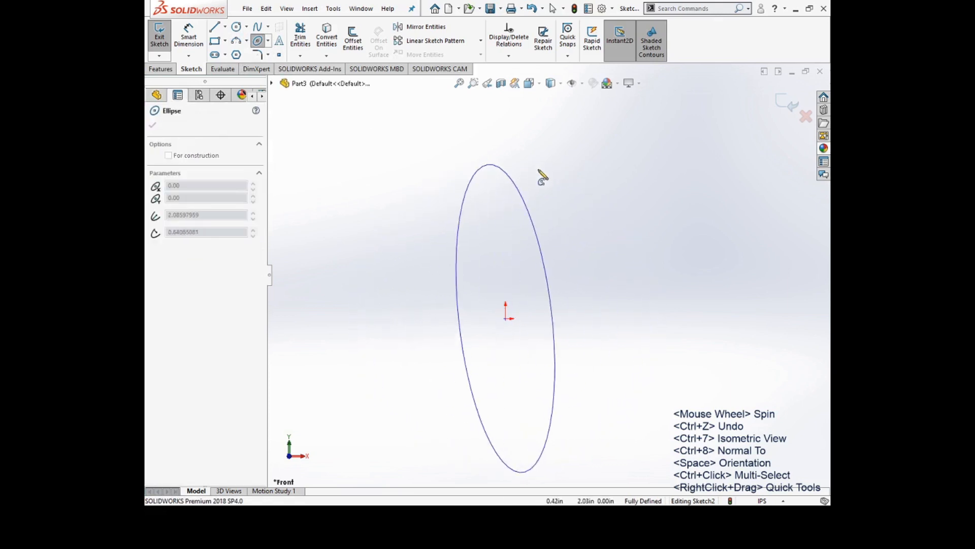
click(555, 173)
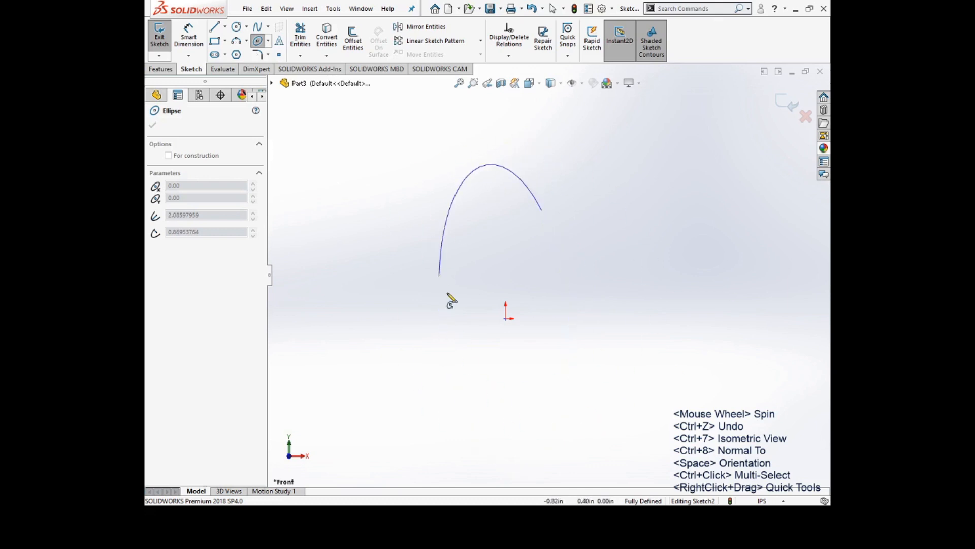
click(555, 210)
key(ctrl+z)
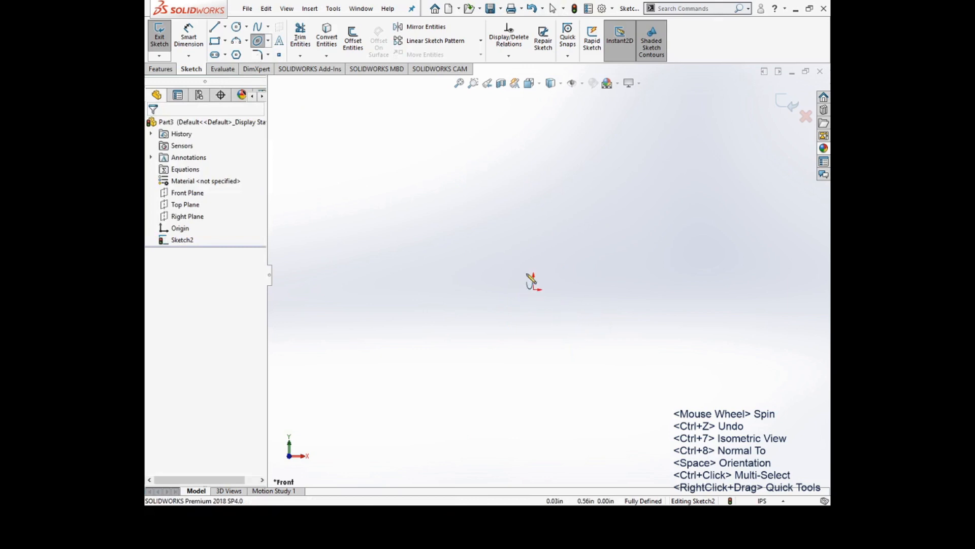
Step: Sketch an upward-opening parabola with its focus at the origin and vertex about 0.94 in below, and undo it
click(537, 287)
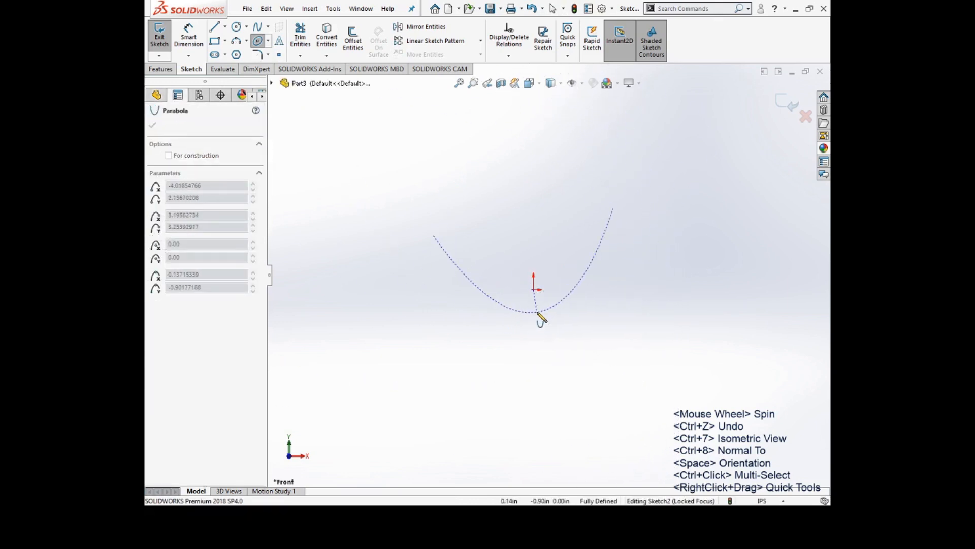
click(535, 313)
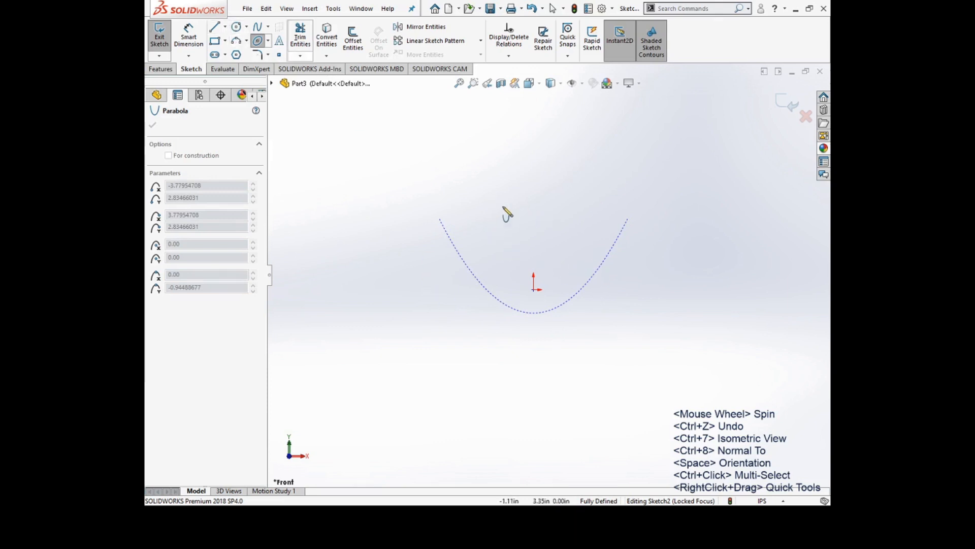
click(437, 215)
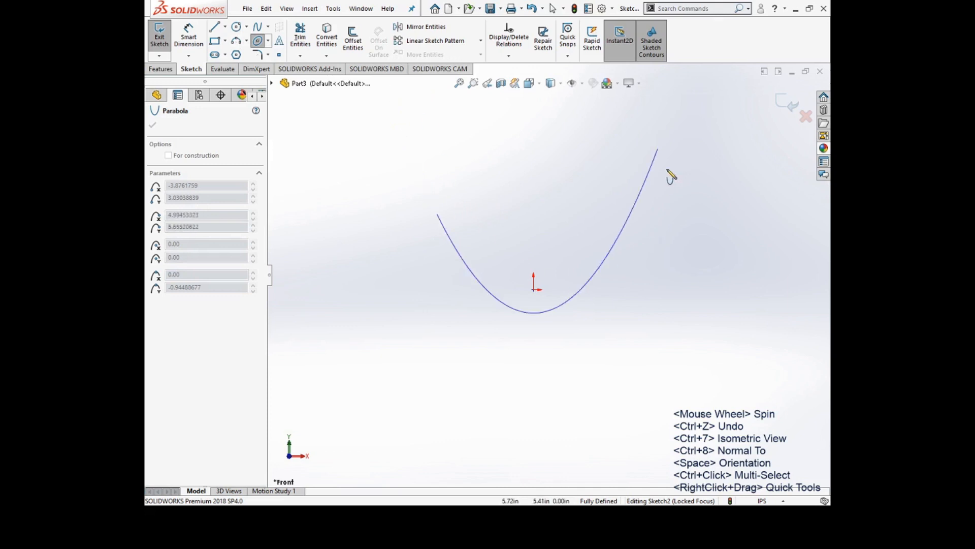
click(557, 262)
key(ctrl+z)
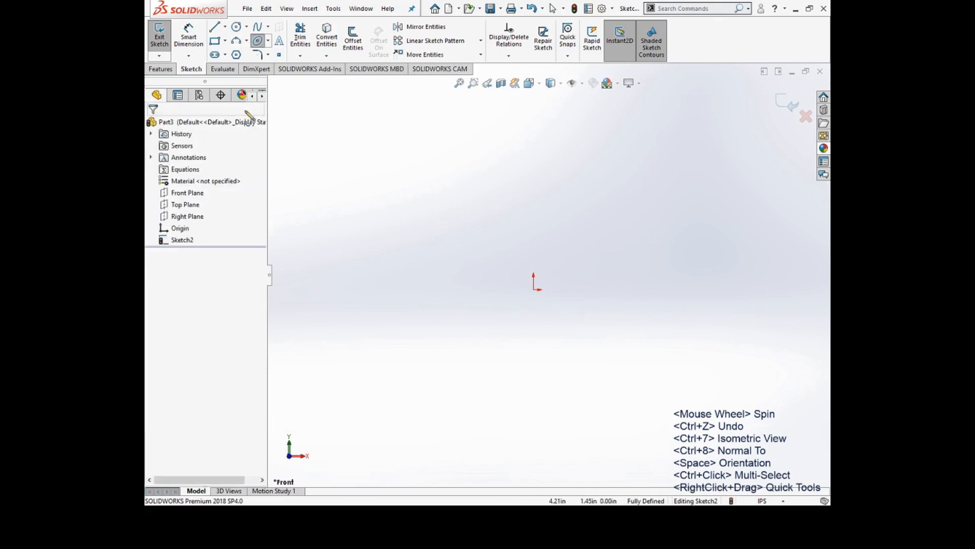
key(Escape)
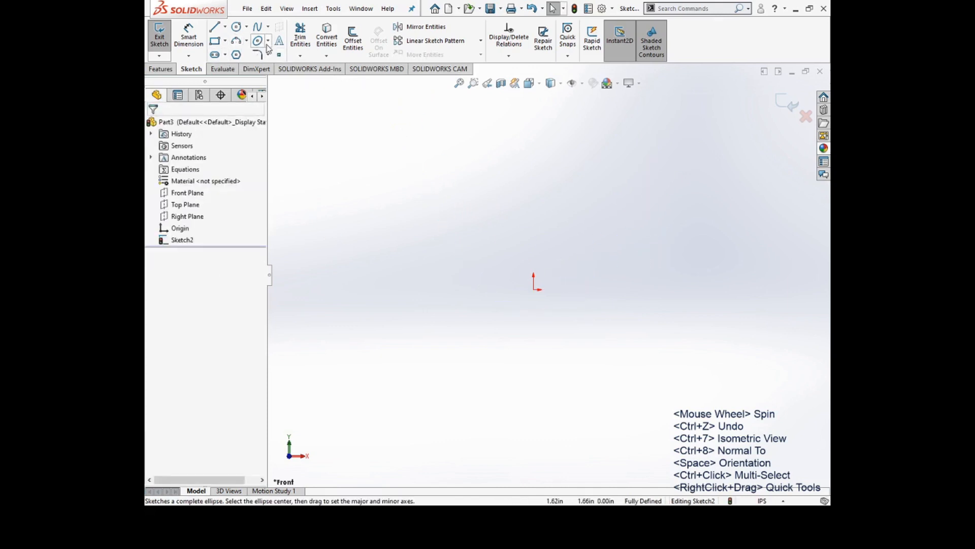
Step: Sketch a conic curve arching from the origin to an endpoint above and right of it, and delete it
click(268, 42)
click(273, 92)
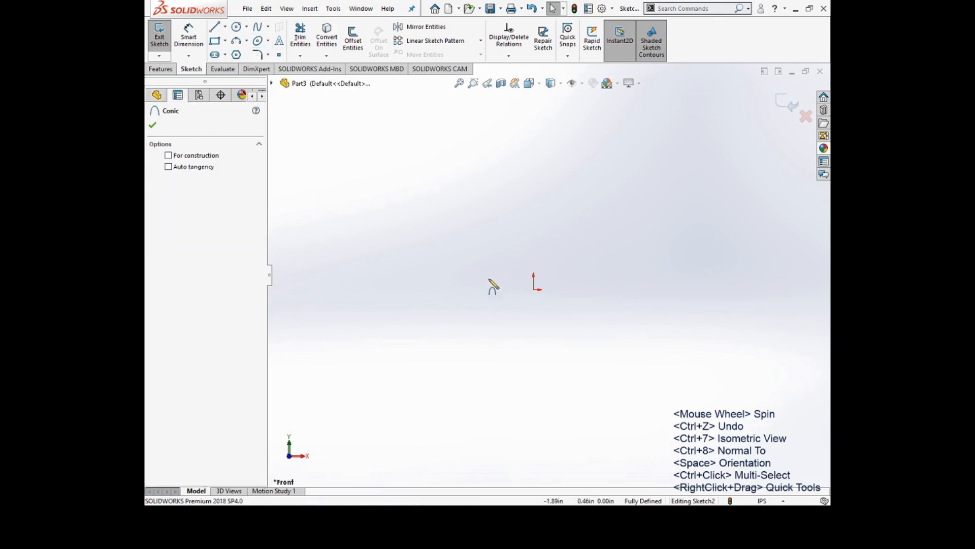
click(534, 288)
click(654, 194)
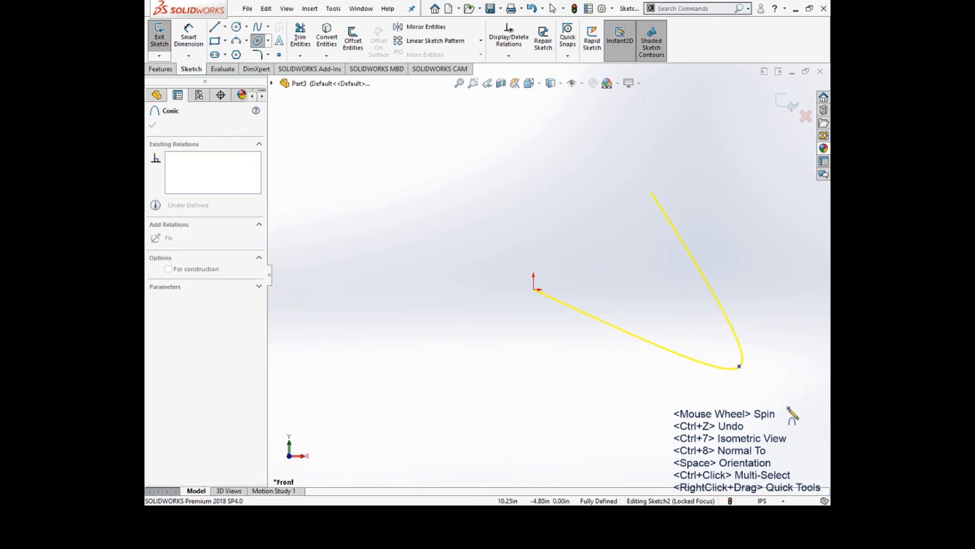
click(472, 103)
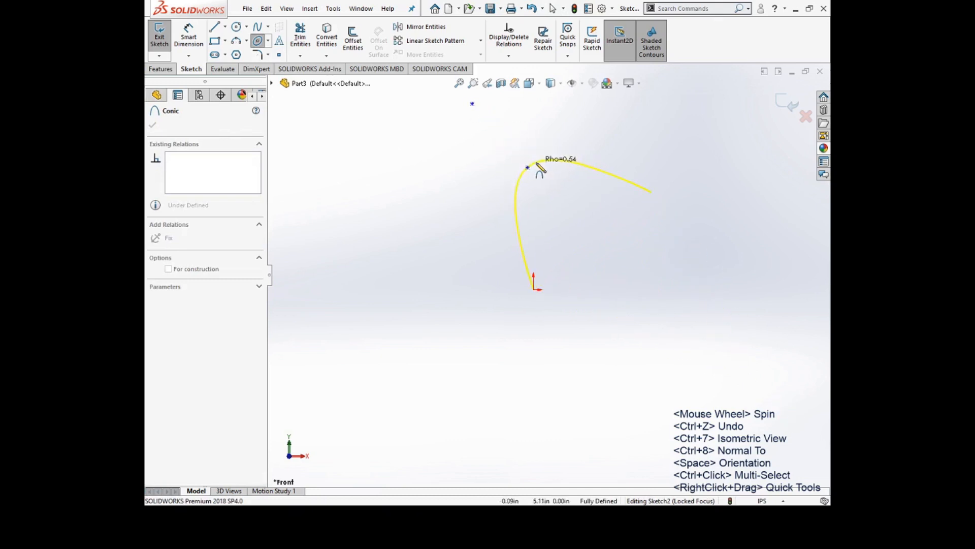
click(556, 199)
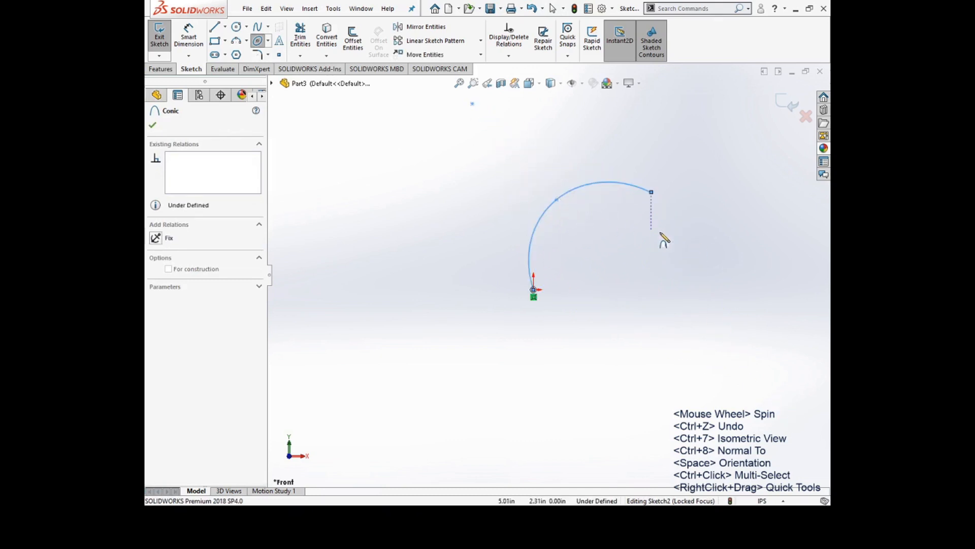
key(Escape)
drag(685, 285, 269, 63)
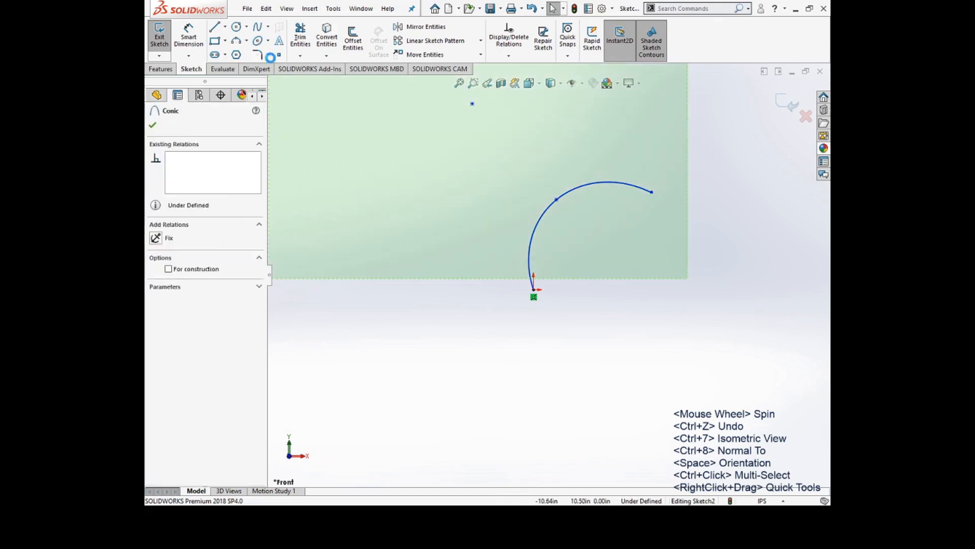
key(Delete)
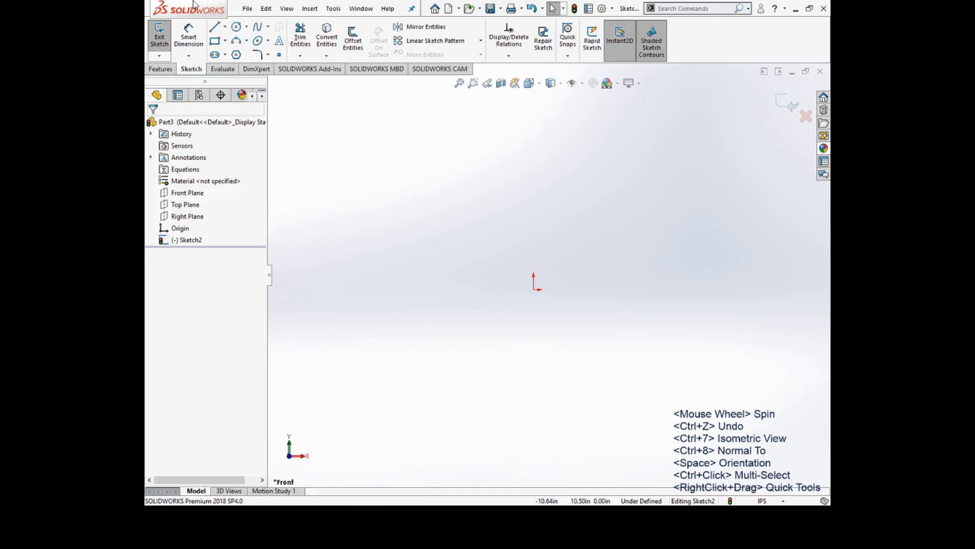
Step: Sketch a corner rectangle from the origin, about 7.88 in wide and 4.42 in high
click(217, 42)
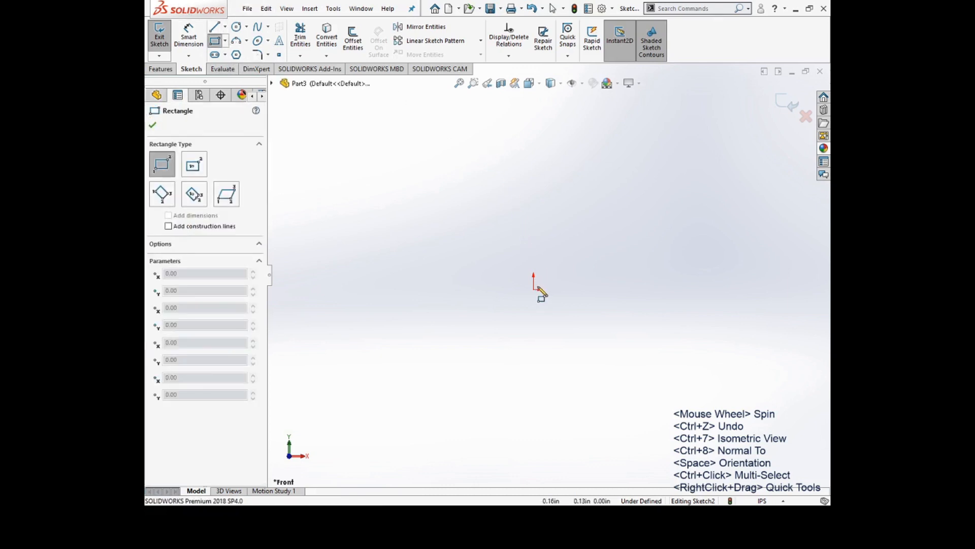
mouse_move(534, 288)
mouse_down()
mouse_move(718, 196)
mouse_move(730, 179)
mouse_up()
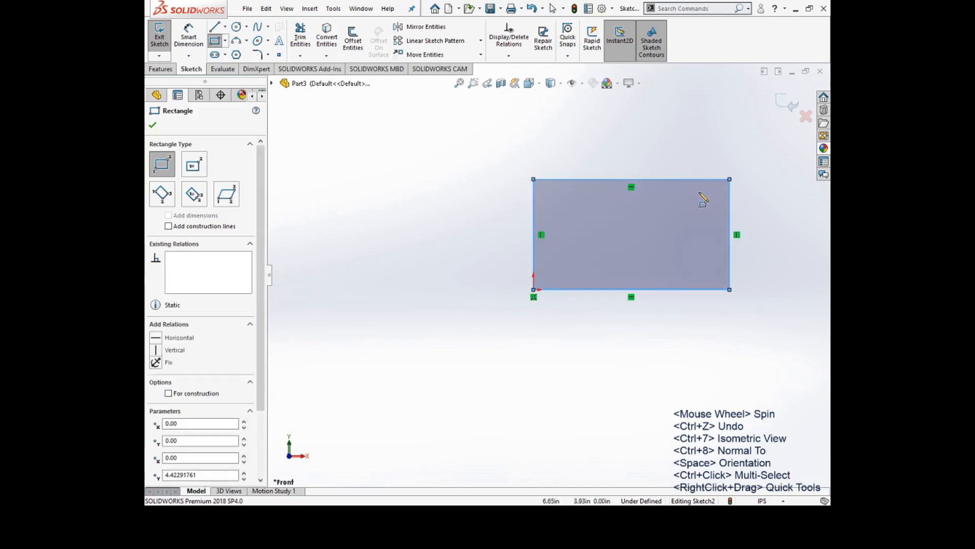
key(Escape)
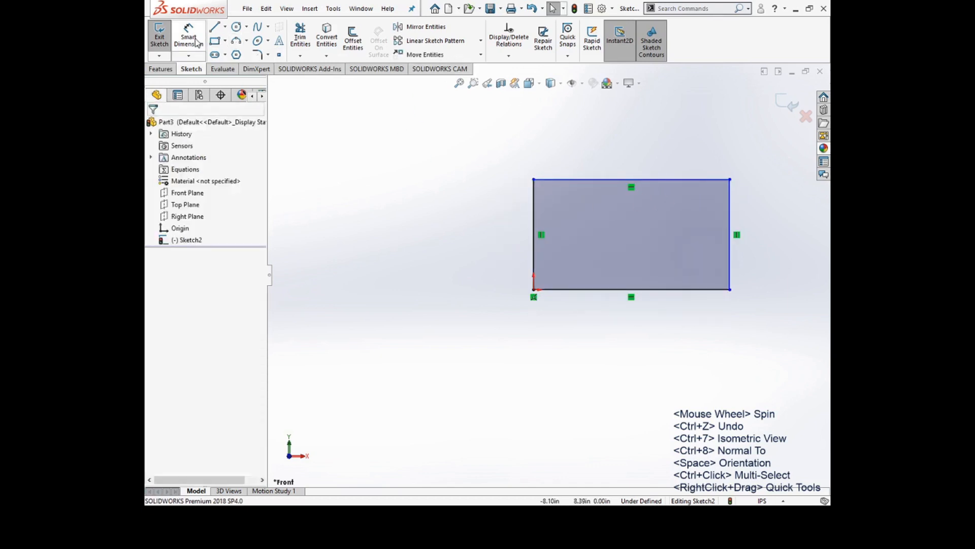
Step: Dimension the rectangle's left side with the dimension placed inside the rectangle, and undo it
click(187, 41)
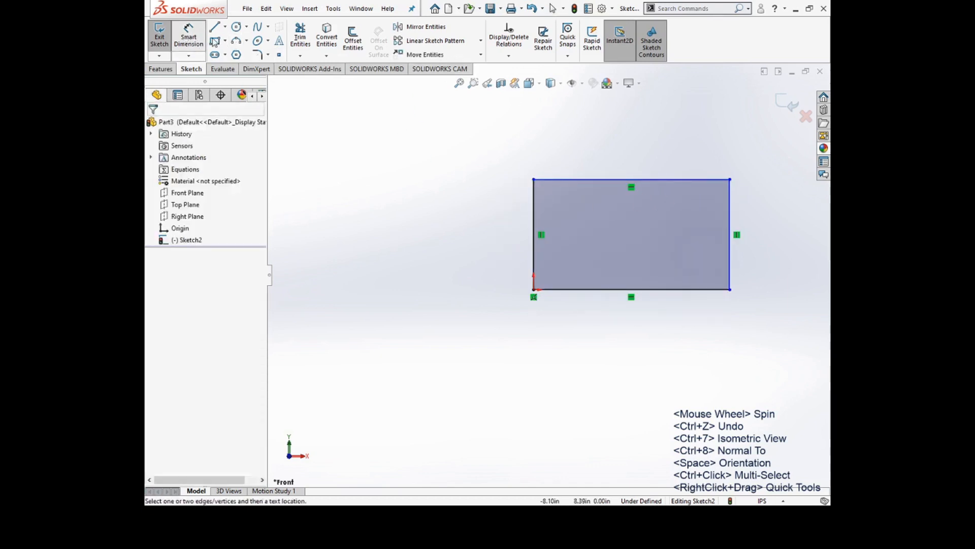
click(533, 212)
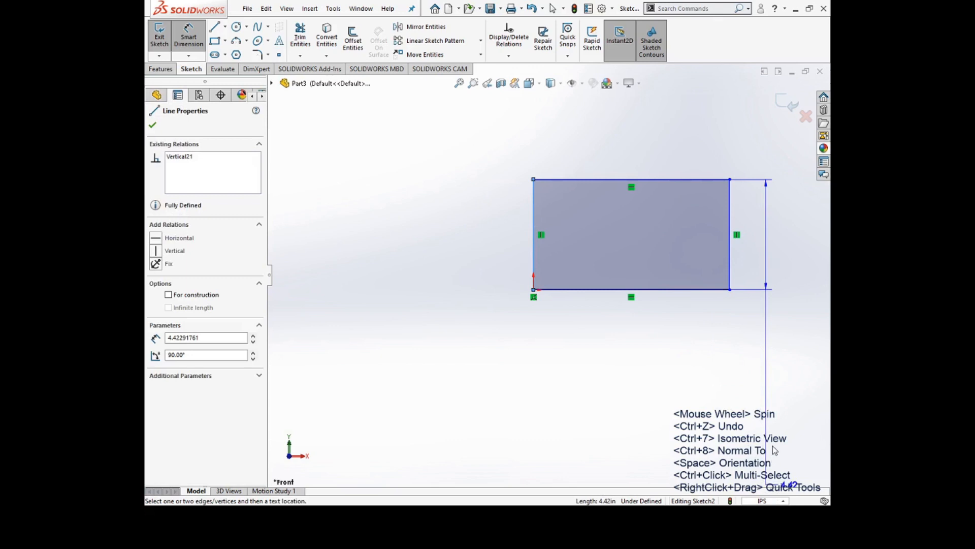
click(687, 275)
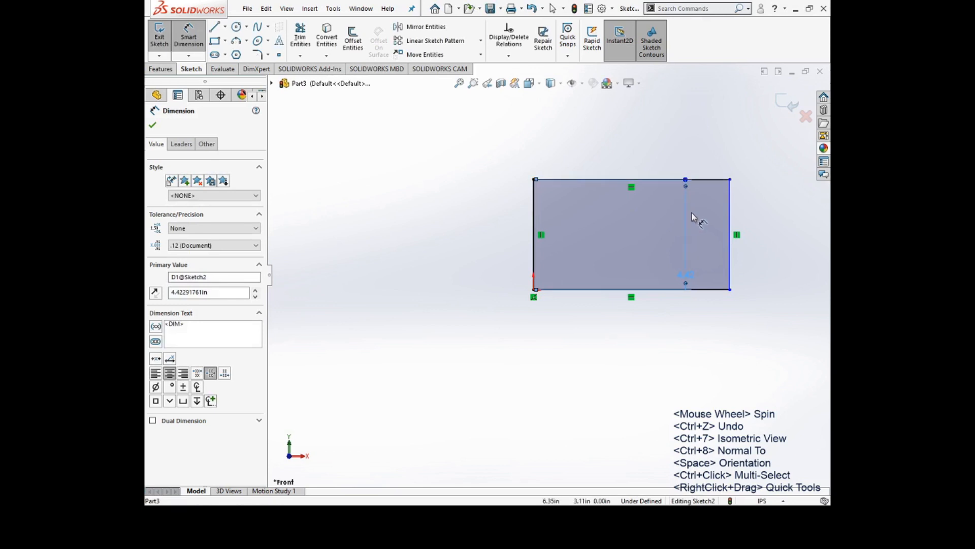
key(ctrl+z)
key(Escape)
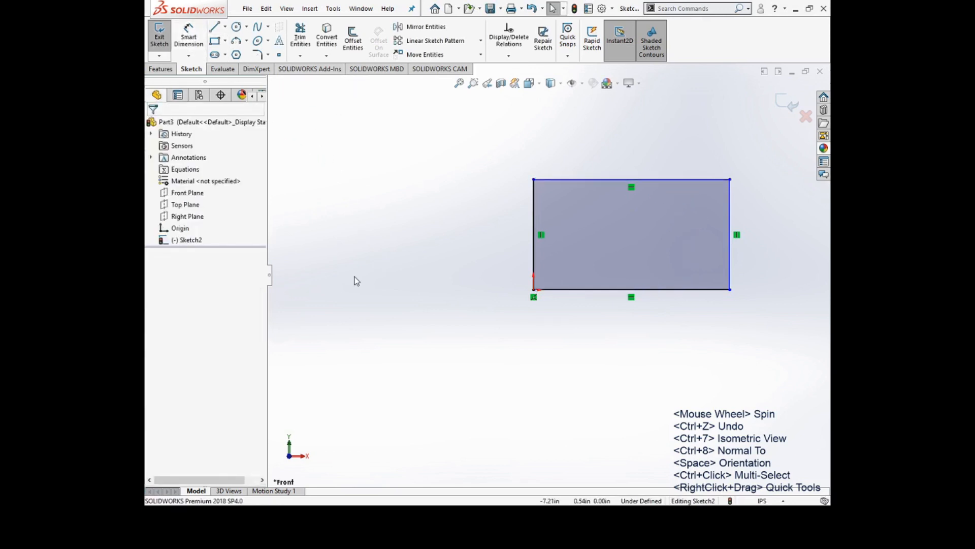
Step: Dimension the rectangle's height at 4 in, placing the dimension outside its left side
mouse_move(348, 270)
right_down()
mouse_move(352, 261)
mouse_move(336, 263)
mouse_move(343, 314)
mouse_move(378, 286)
mouse_move(348, 289)
right_up()
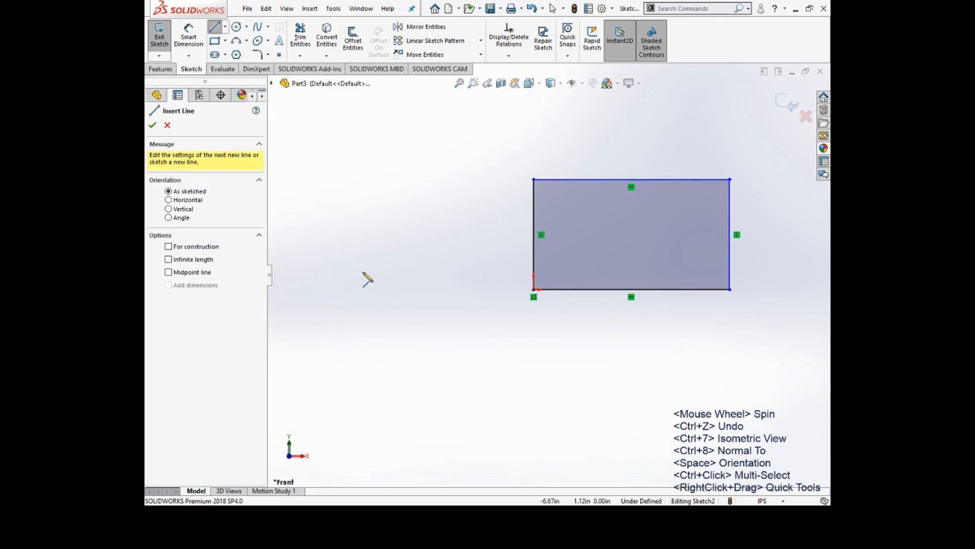
right_drag(366, 281, 384, 241)
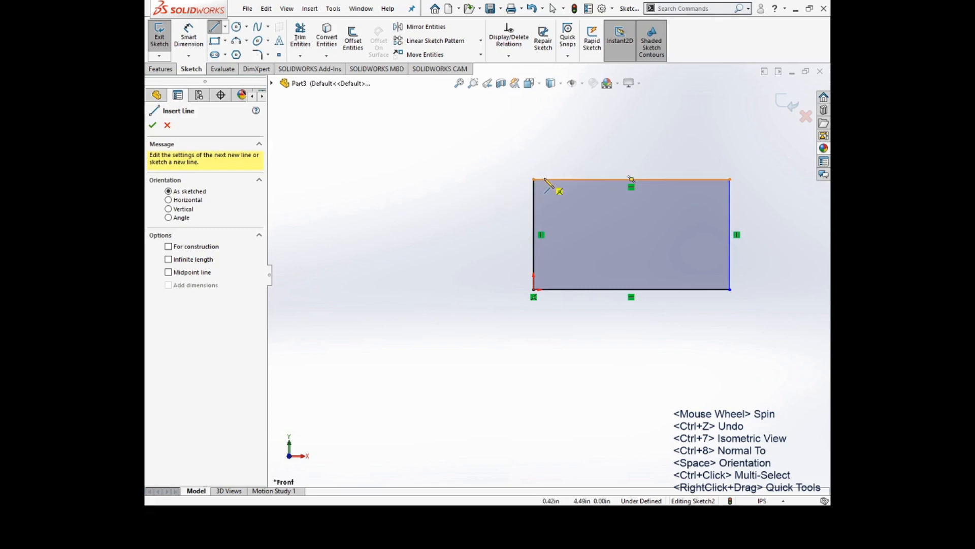
right_drag(449, 323, 477, 254)
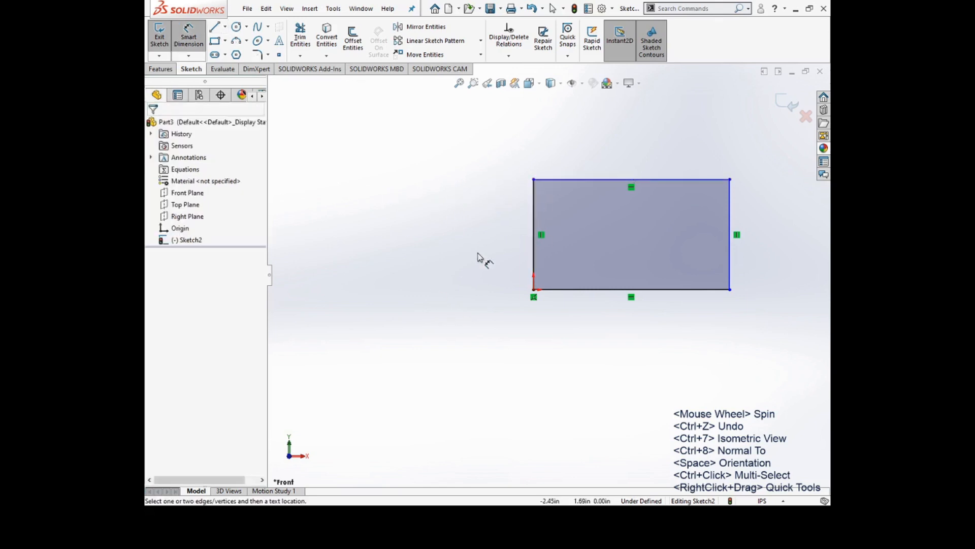
click(533, 189)
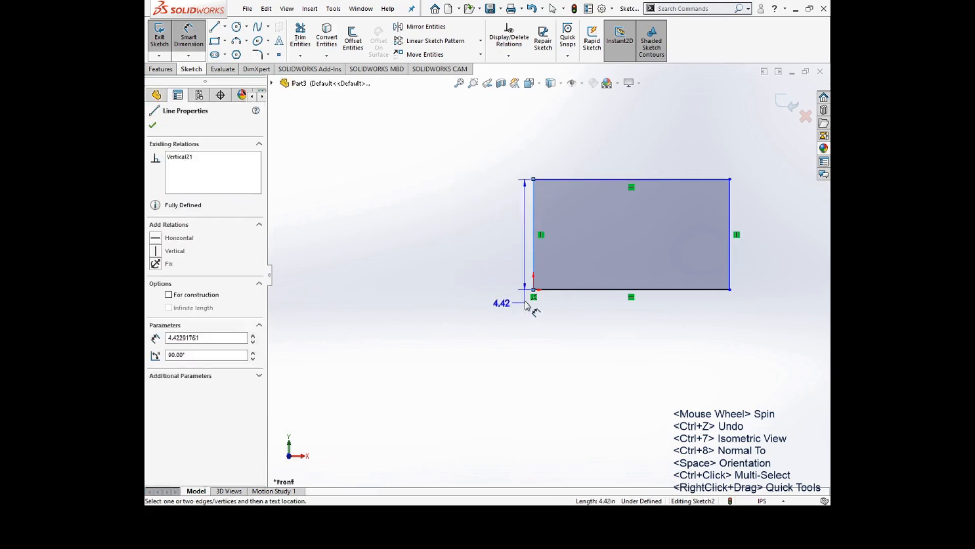
click(398, 245)
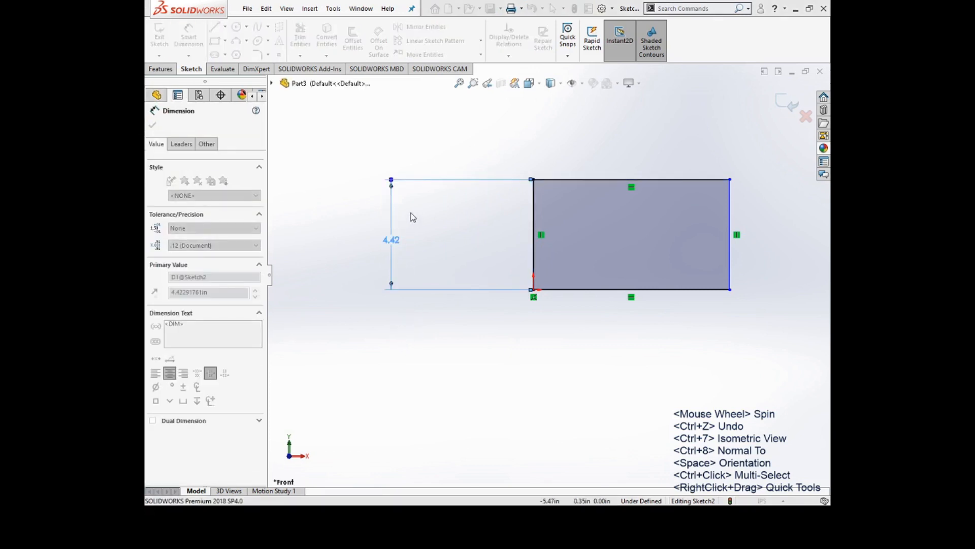
text(4)
key(Return)
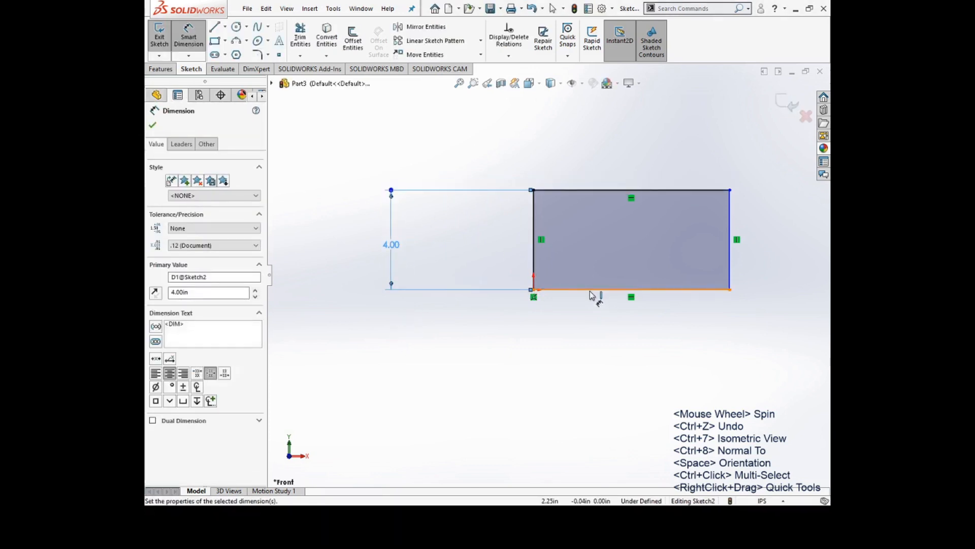
Step: Dimension the rectangle's width at 8 in, placing the dimension below its bottom edge
click(598, 336)
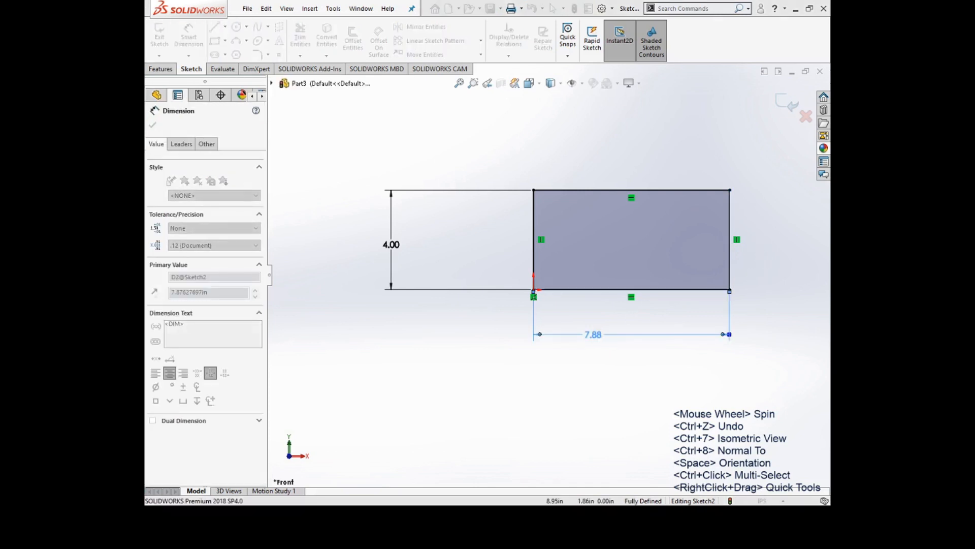
text(8)
key(Return)
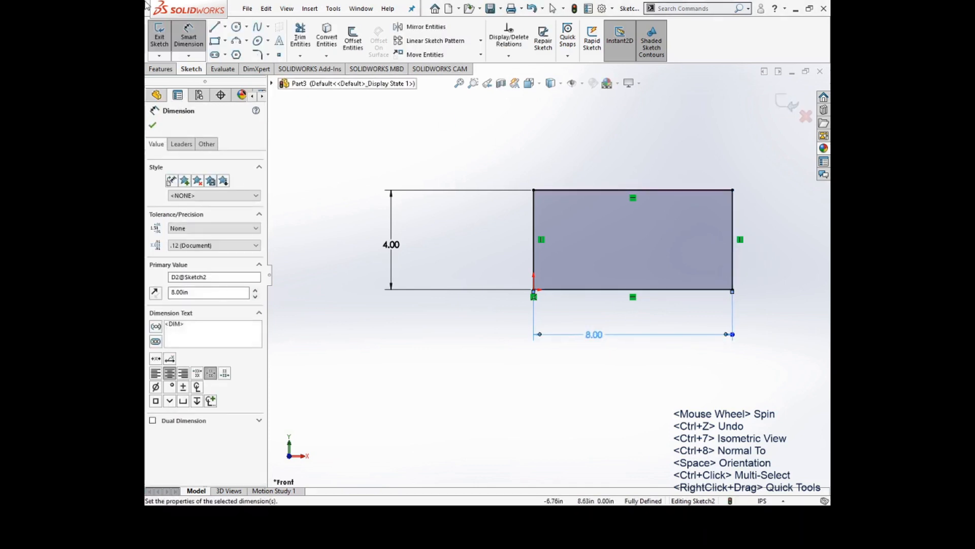
Step: Delete the 4 in height dimension of the rectangle
click(189, 43)
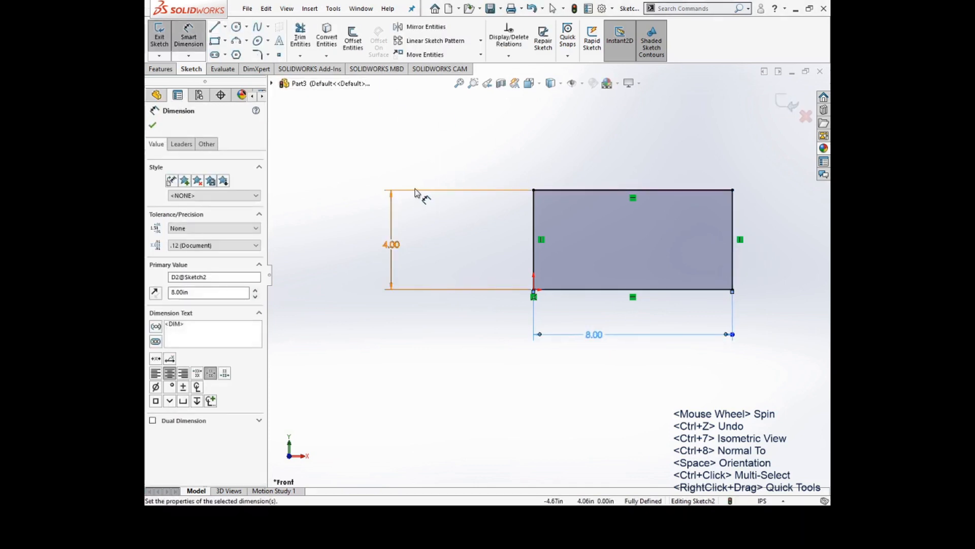
click(394, 195)
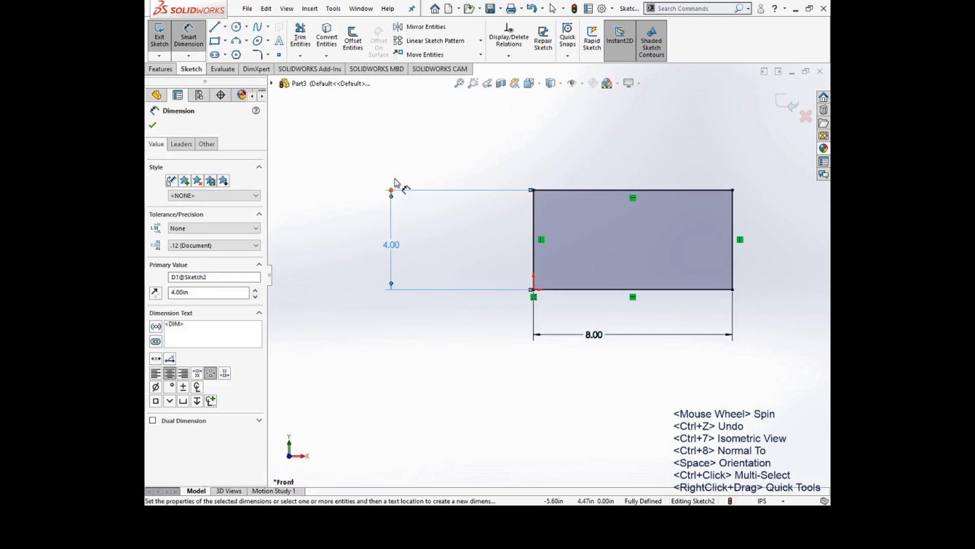
key(Delete)
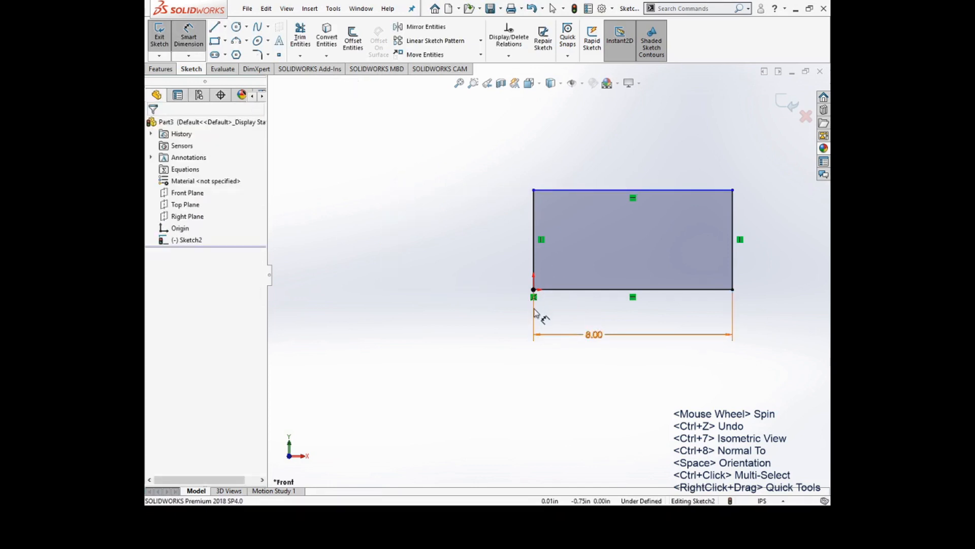
Step: Delete the rectangle's 8 in width dimension and all four of its sides, leaving the sketch empty
click(595, 335)
key(Delete)
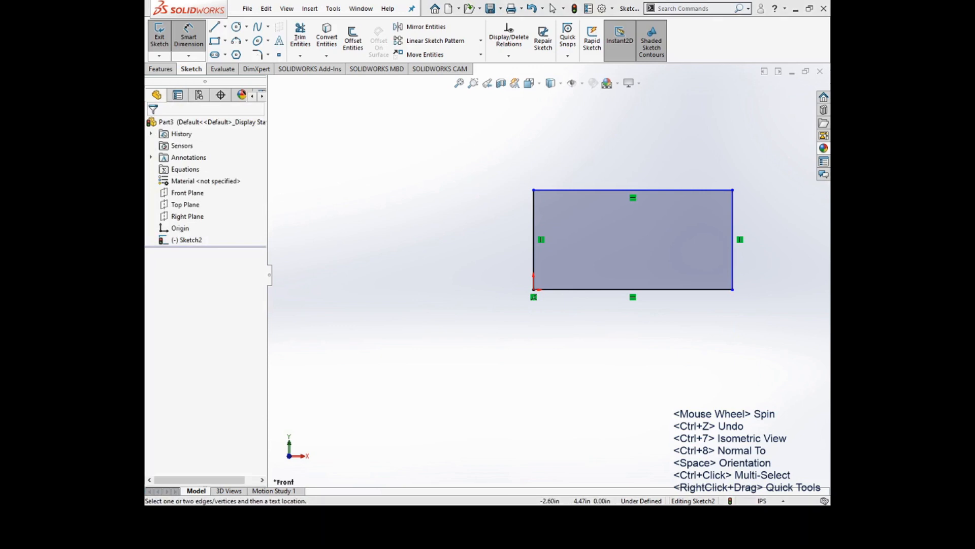
key(Escape)
drag(616, 391, 483, 145)
key(Delete)
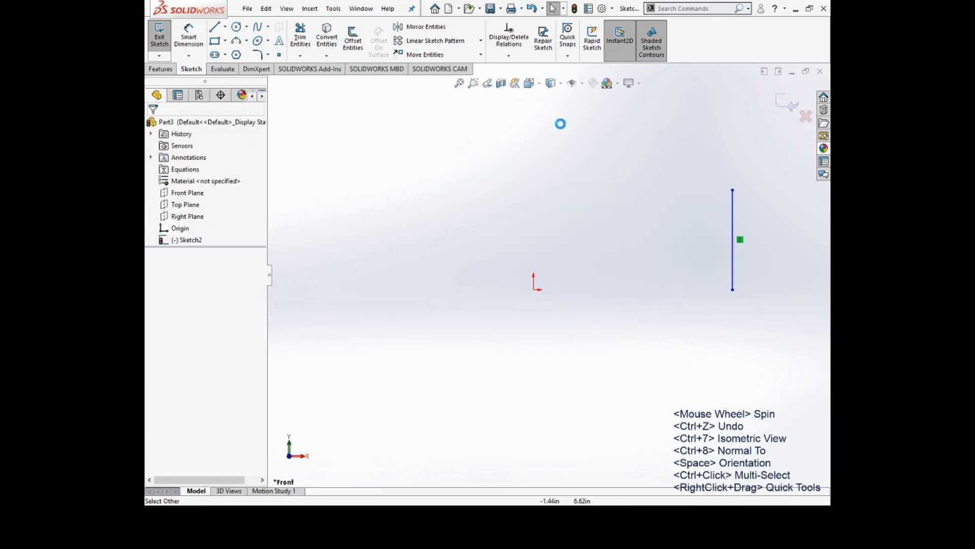
drag(756, 218, 658, 255)
key(Delete)
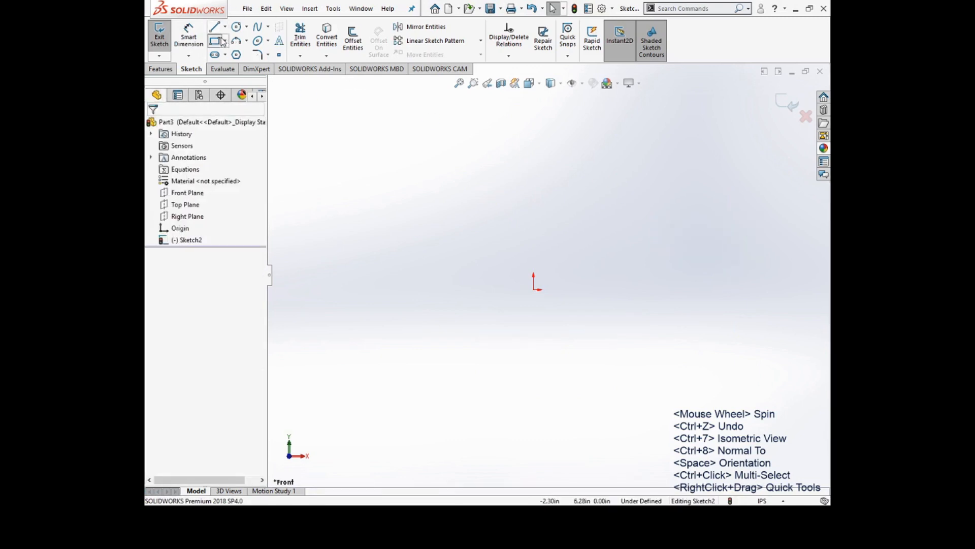
Step: Draw a corner rectangle up and right from the origin, entering a height of 4 in and a width of 8 in
click(217, 41)
click(533, 289)
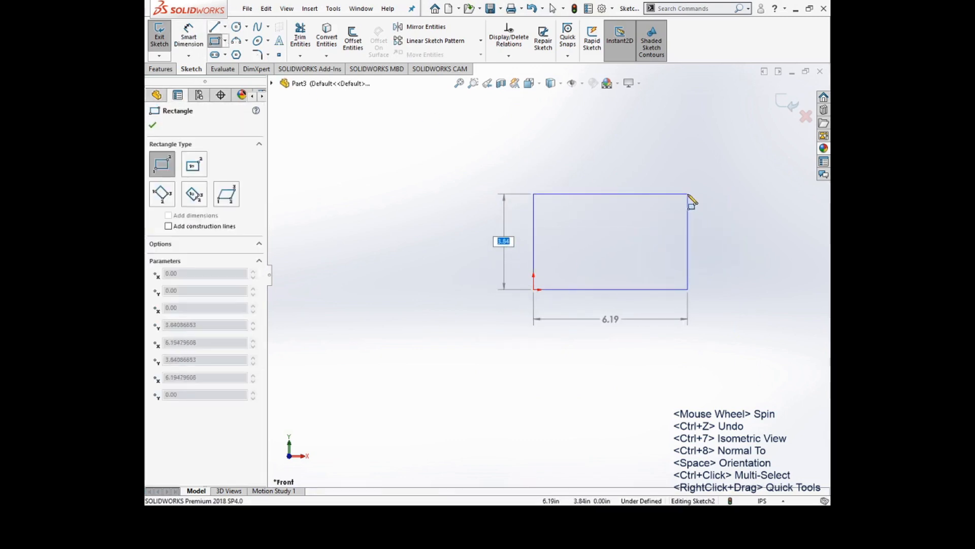
text(4)
key(Tab)
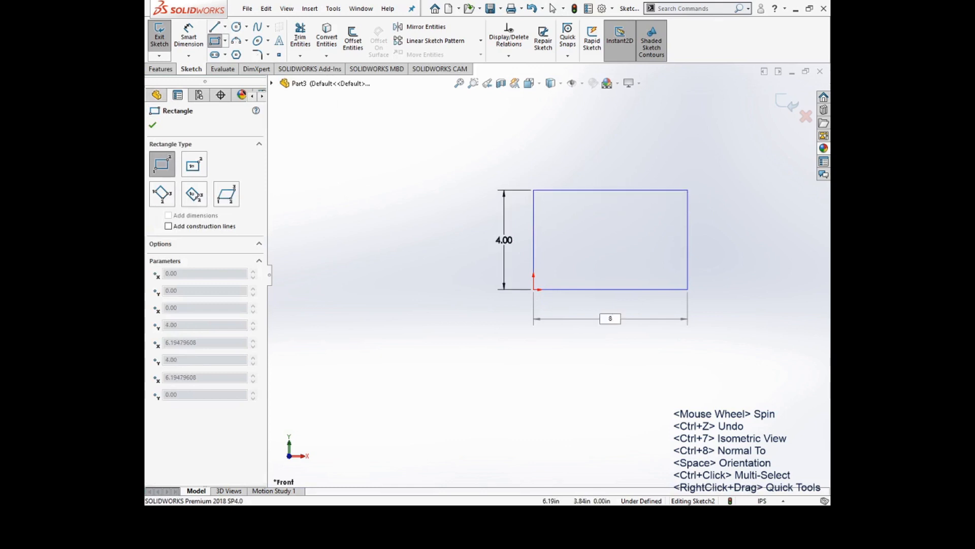
key(Return)
key(Escape)
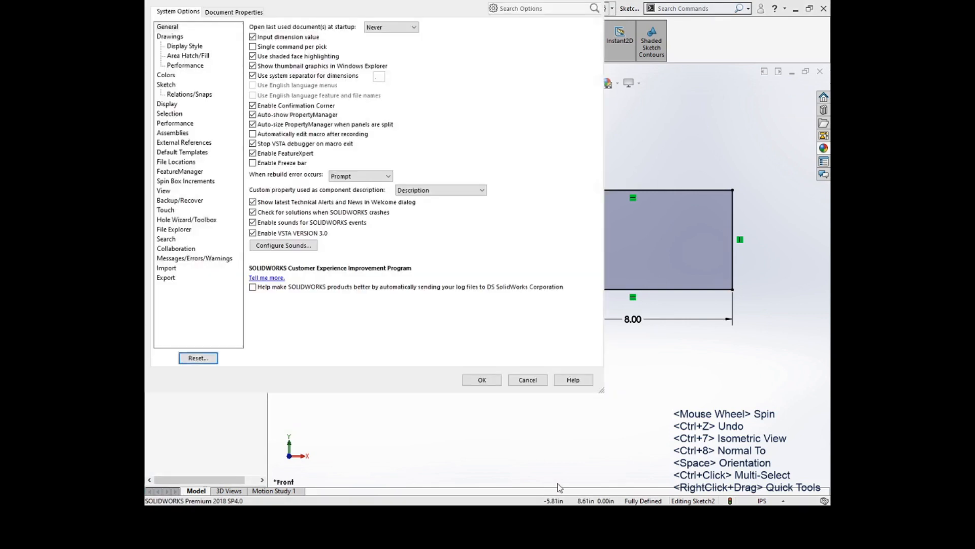
Step: Turn off "Create dimension only when value is entered" in the Sketch system options
click(174, 39)
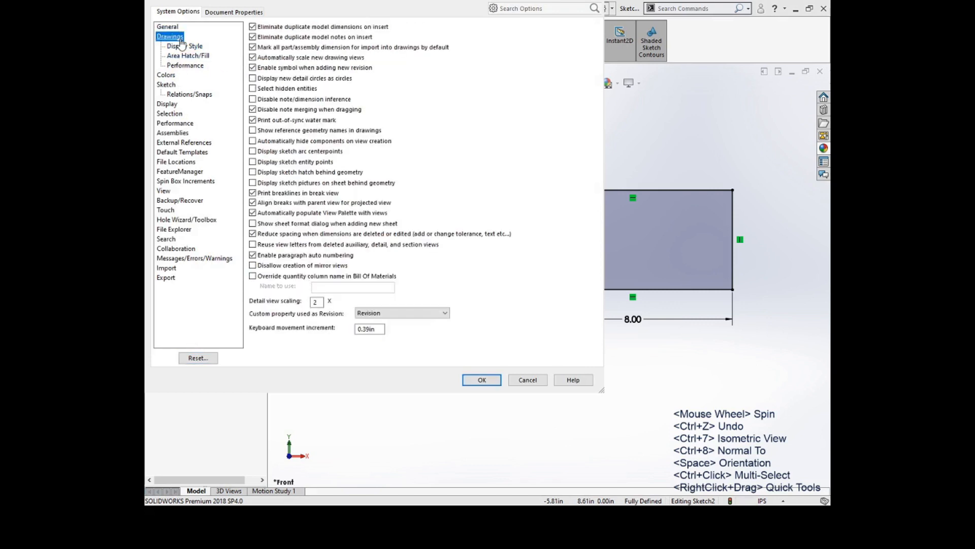
click(166, 85)
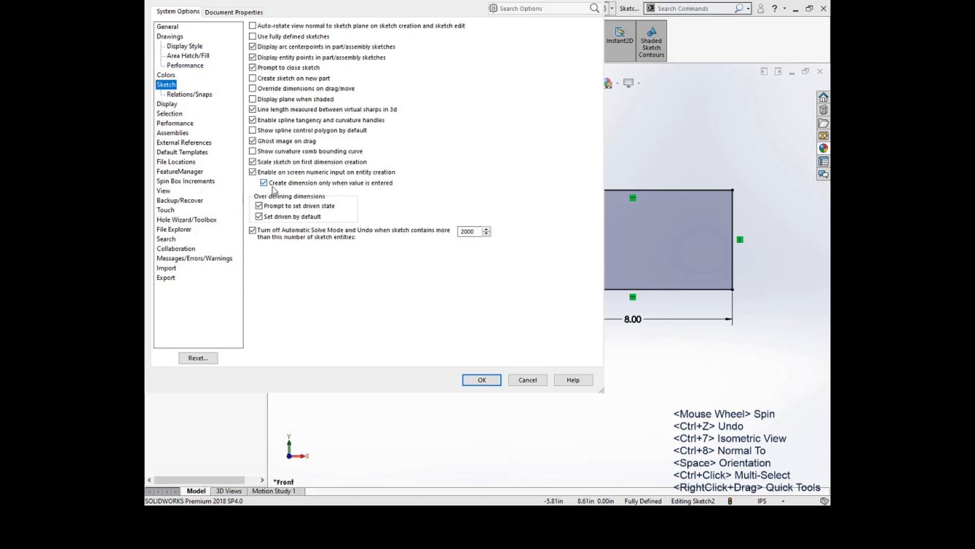
click(328, 184)
click(486, 381)
Step: Draw a second corner rectangle down and left from the origin, about 7.2 in wide, without entering any dimension values
click(215, 41)
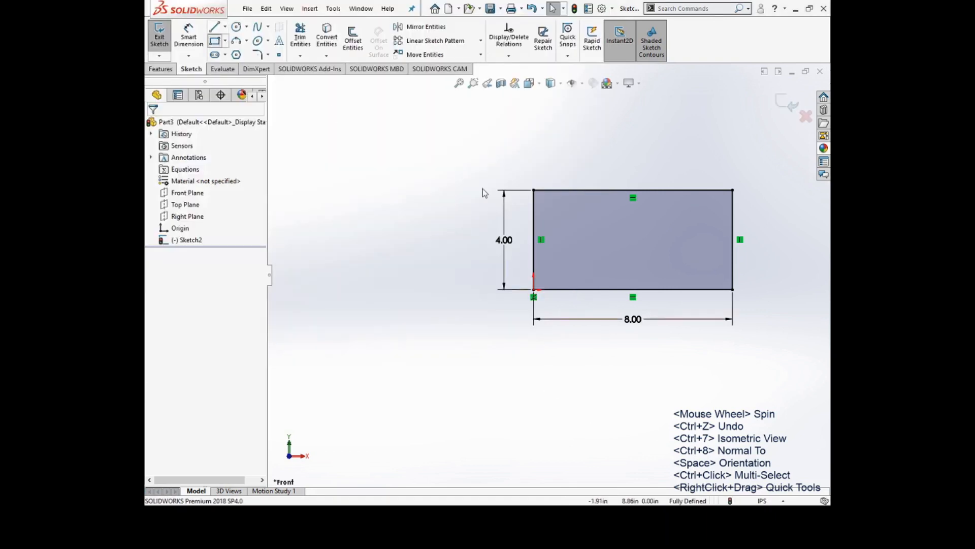
click(533, 290)
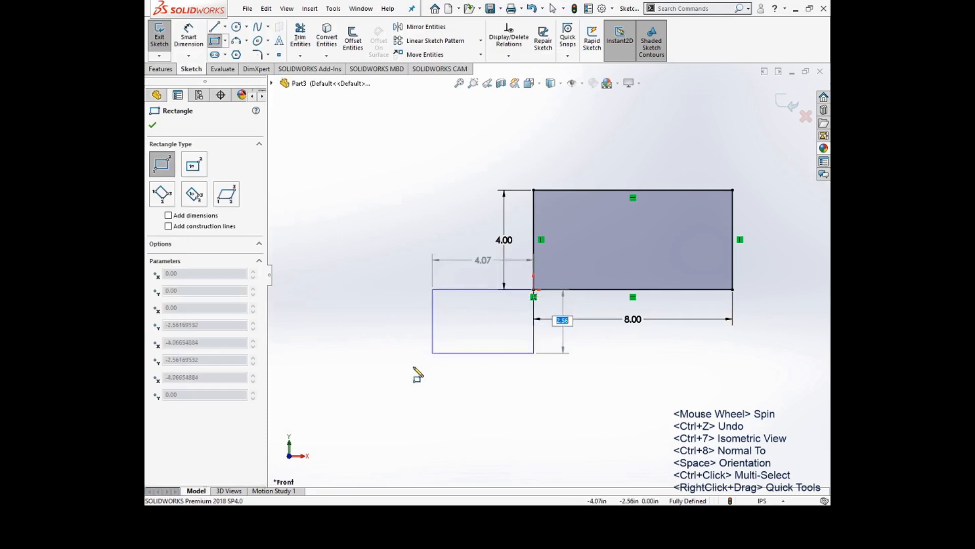
click(354, 405)
key(Escape)
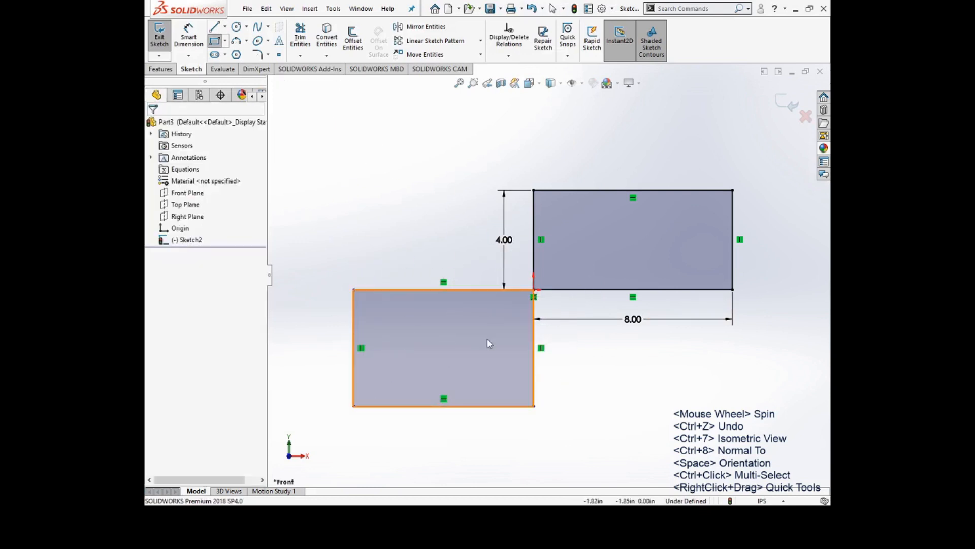
Step: Reshape the undimensioned rectangle freehand, moving it above the origin and making it wider and lower
drag(441, 405, 454, 161)
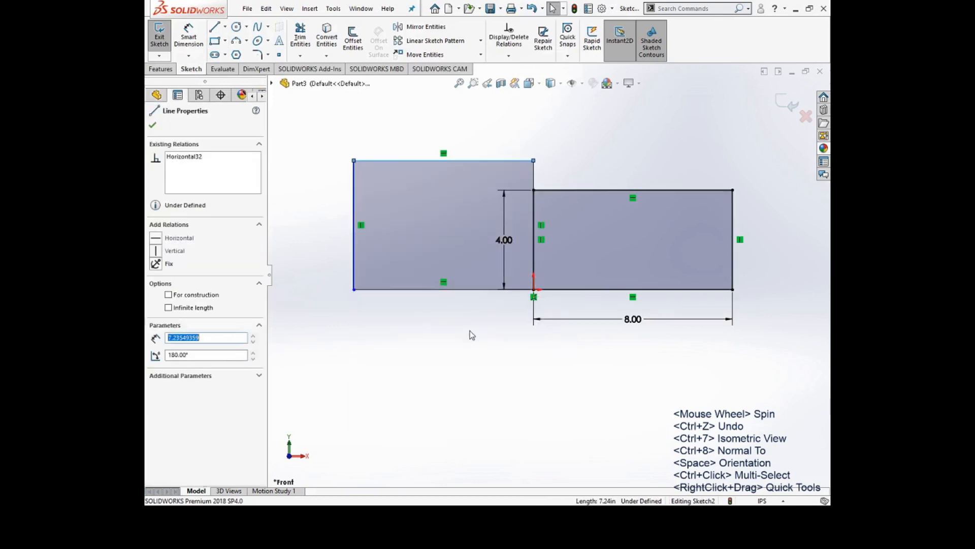
click(453, 125)
mouse_move(394, 175)
mouse_down()
mouse_move(325, 257)
mouse_move(406, 282)
mouse_up()
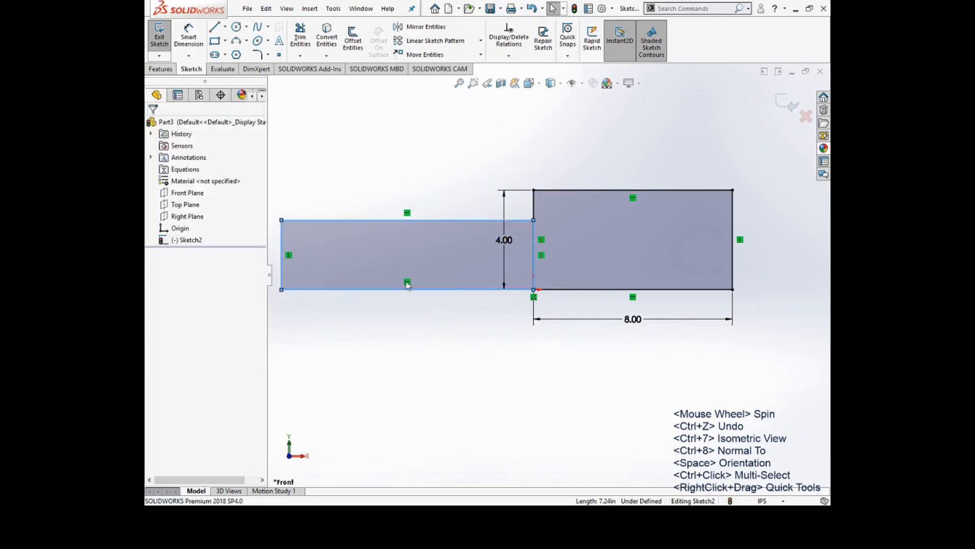
Step: Delete the undimensioned rectangle together with the dimensioned rectangle's left side and its 4 in height dimension
drag(511, 395, 368, 147)
key(Delete)
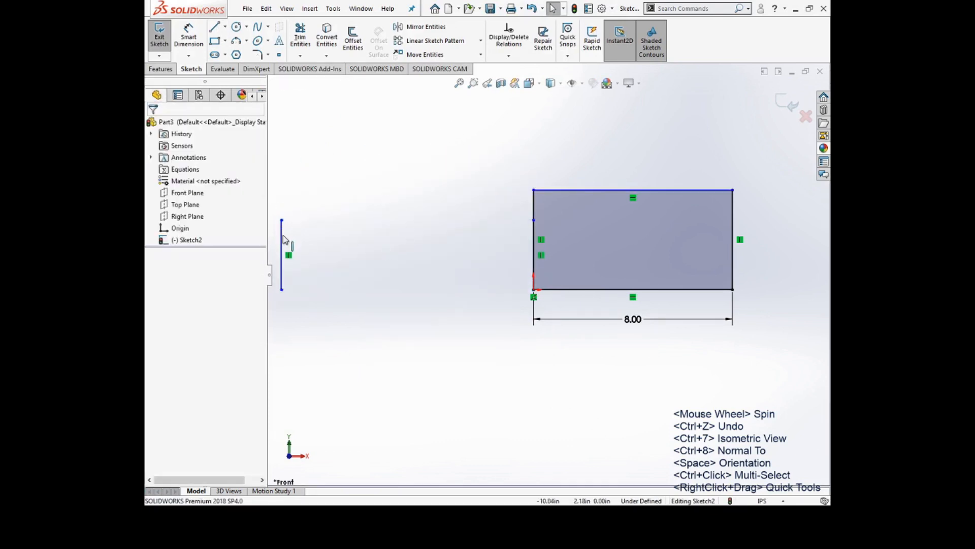
mouse_move(285, 239)
mouse_down()
mouse_move(536, 245)
mouse_move(533, 191)
mouse_up()
key(Delete)
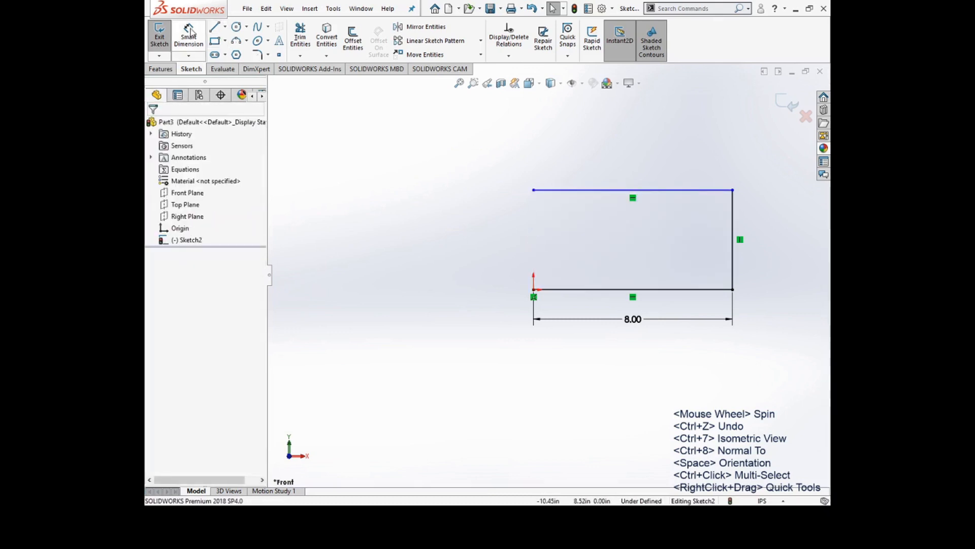
Step: Turn "Create dimension only when value is entered" back on in the Sketch system options
click(597, 8)
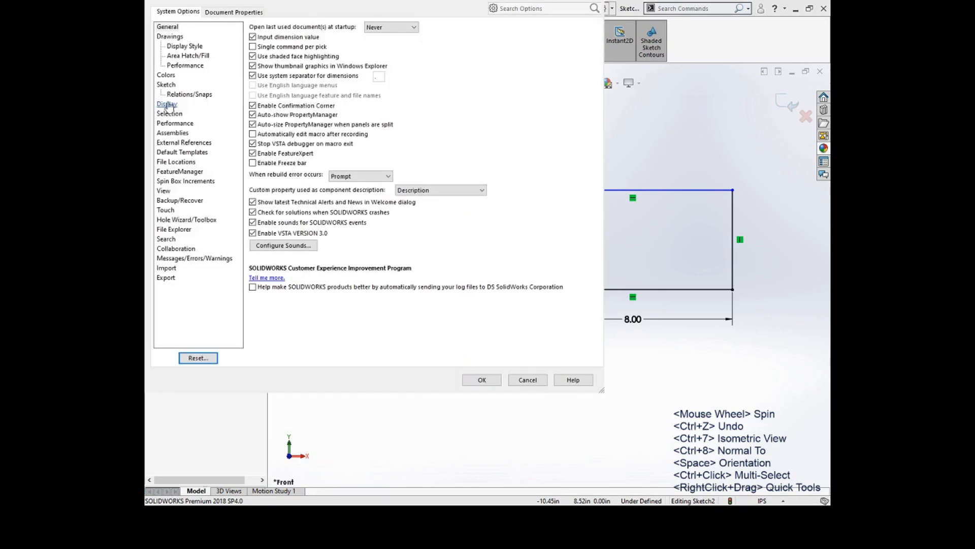
click(166, 85)
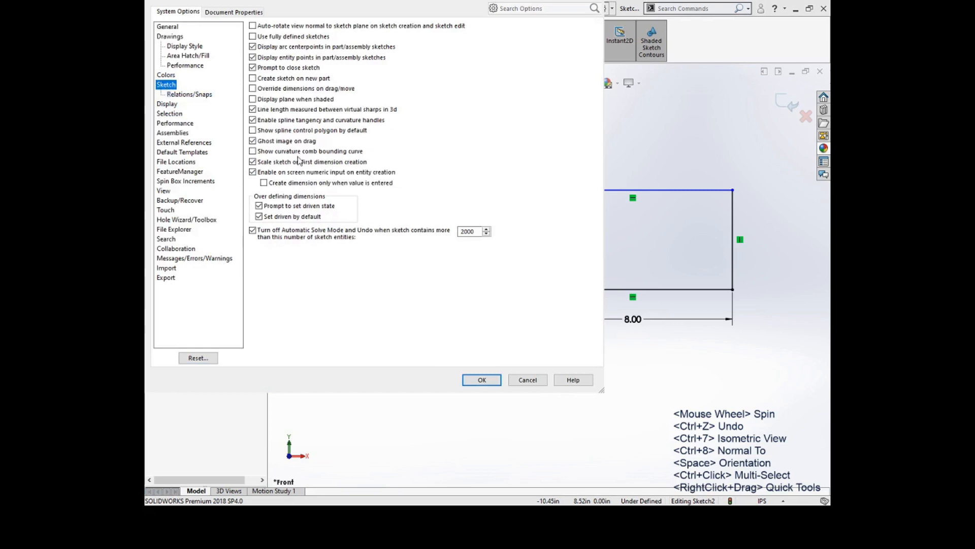
click(299, 184)
click(489, 380)
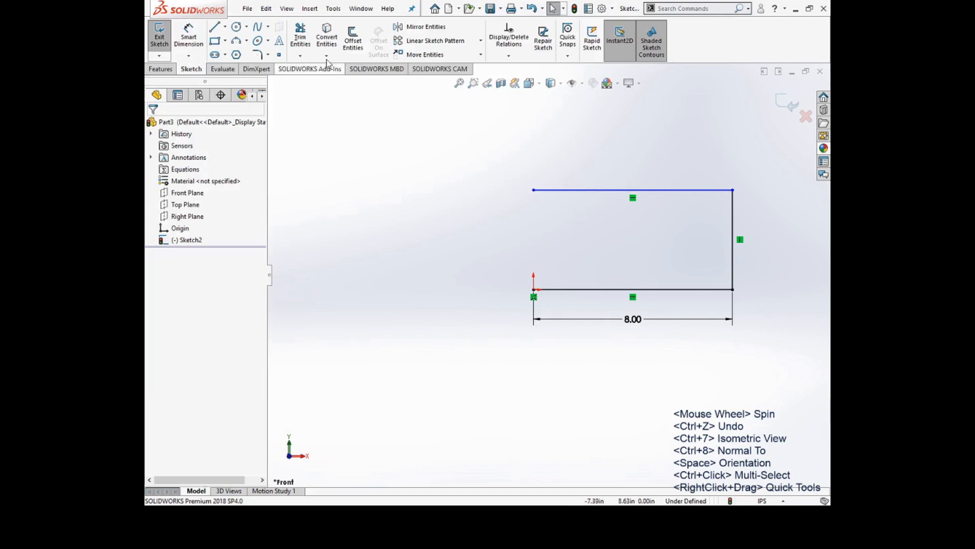
Step: Delete the three remaining lines and redraw a corner rectangle from the origin, 4 in high and 8 in wide
mouse_move(761, 374)
mouse_down()
mouse_move(693, 266)
mouse_move(464, 133)
mouse_up()
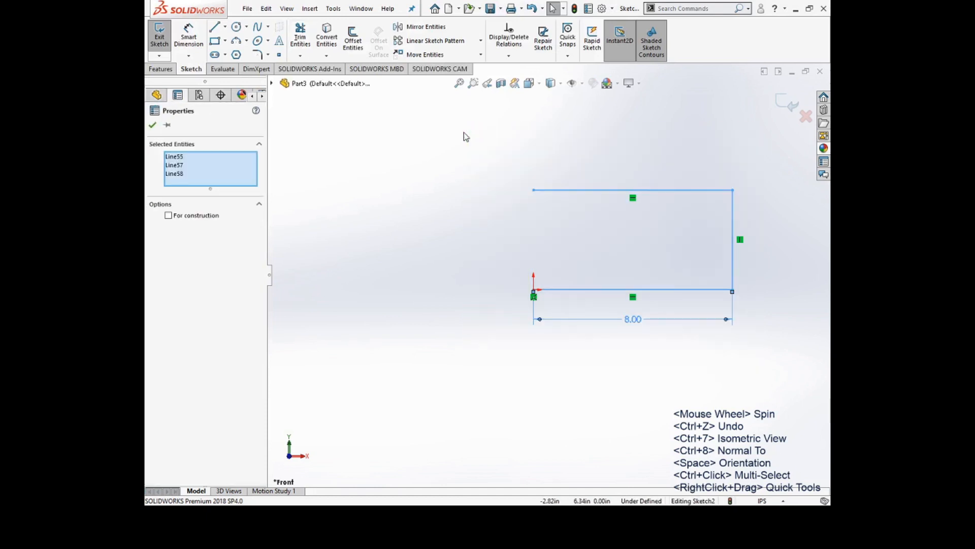
key(Delete)
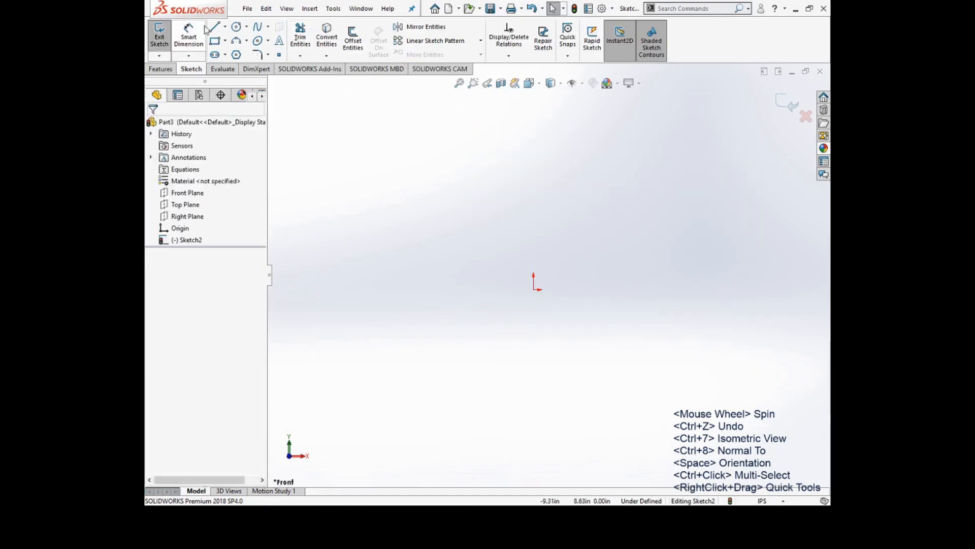
click(215, 41)
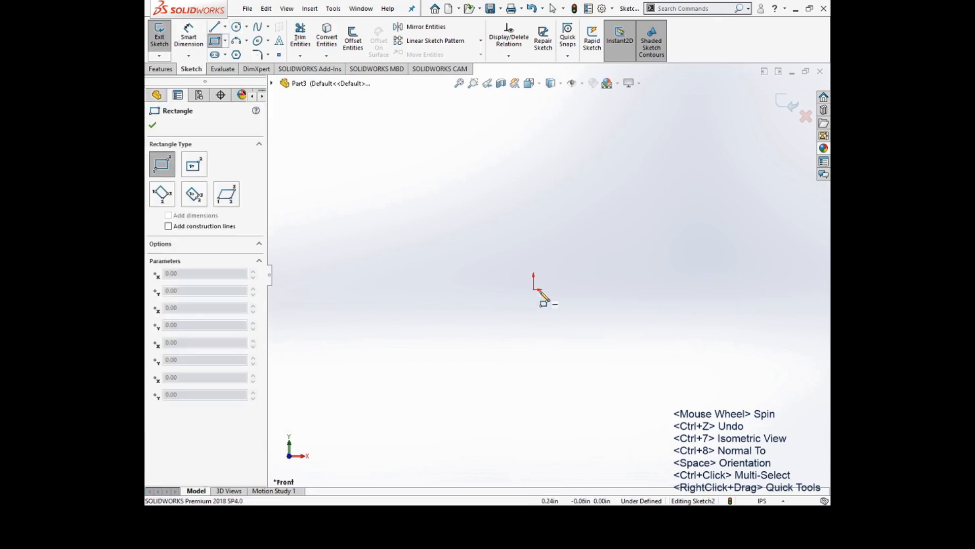
mouse_move(533, 290)
mouse_down()
mouse_move(607, 252)
mouse_move(674, 196)
mouse_up()
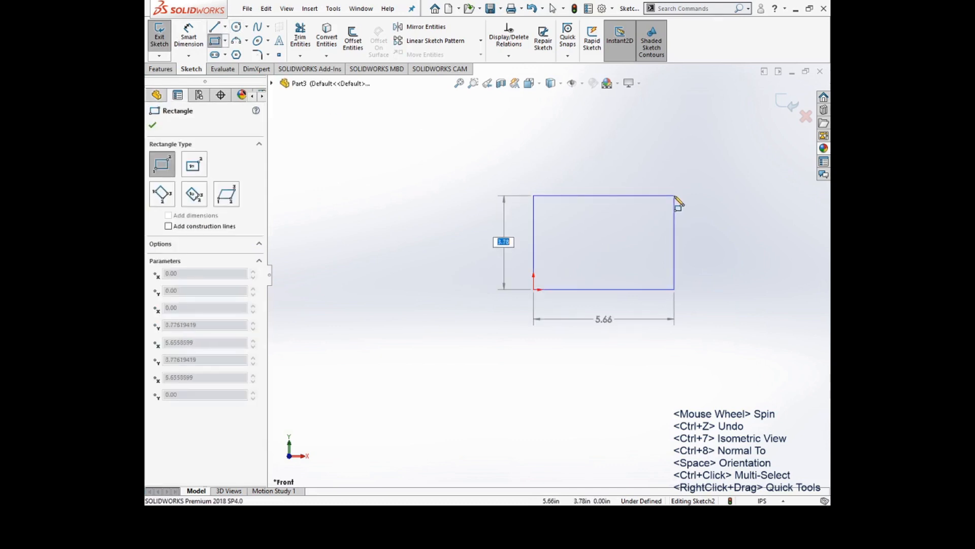
text(4)
key(Tab)
text(8)
key(Return)
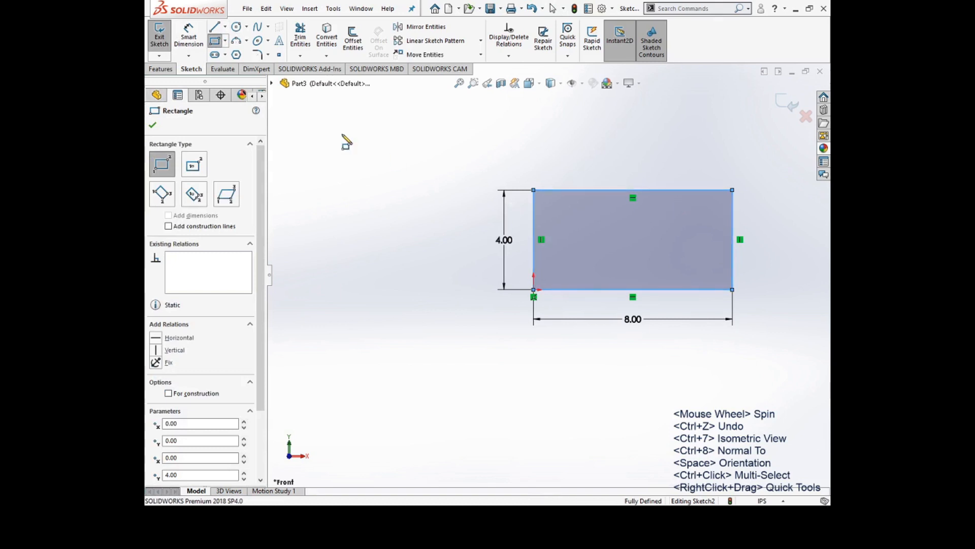
Step: Start a Sketch Fillet on the rectangle's upper-left corner and set the fillet radius to 1.80 in
click(257, 54)
click(553, 190)
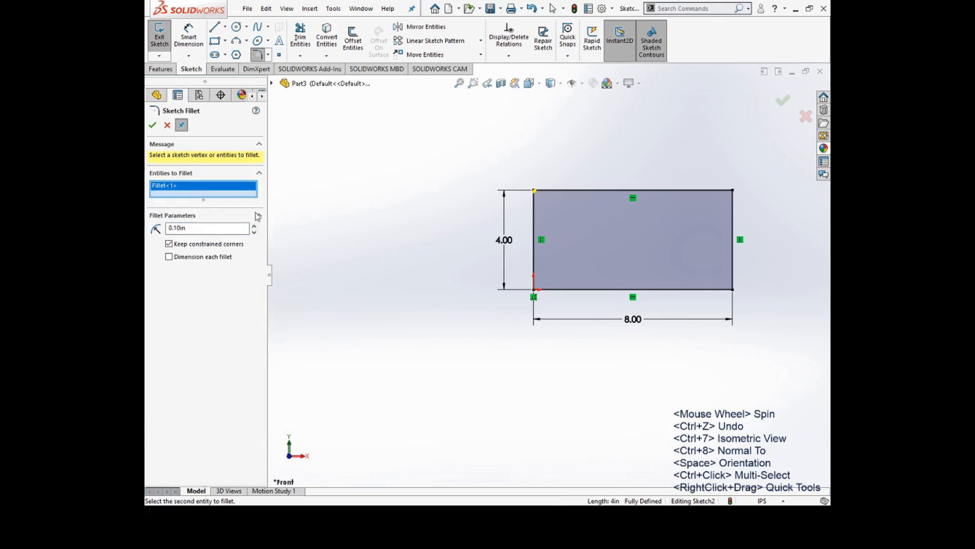
click(255, 227)
click(255, 227)
click(255, 227)
click(255, 227)
click(255, 227)
click(255, 227)
click(255, 227)
click(255, 227)
click(255, 227)
click(255, 227)
click(255, 227)
Step: Add the rectangle's other three corners to the fillet, apply it, and undo all four fillets
click(541, 295)
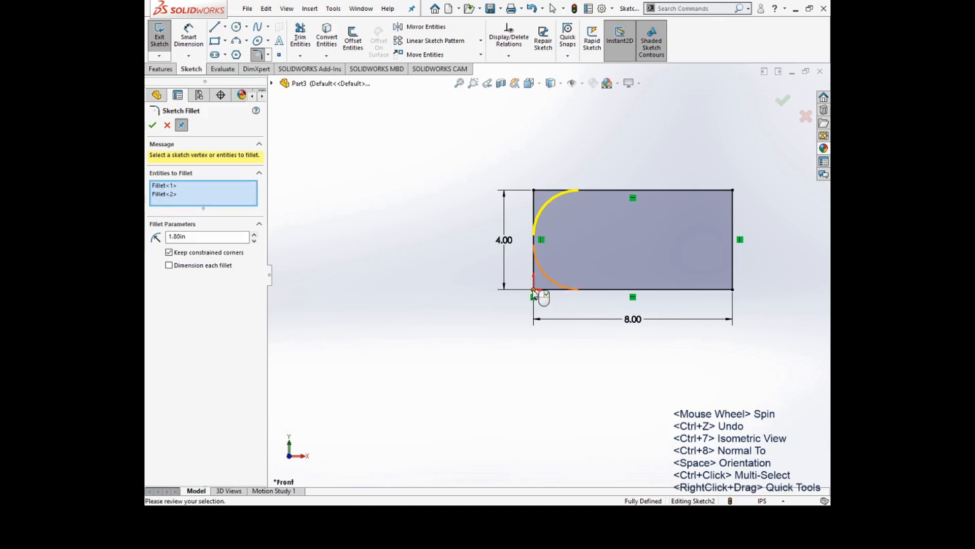
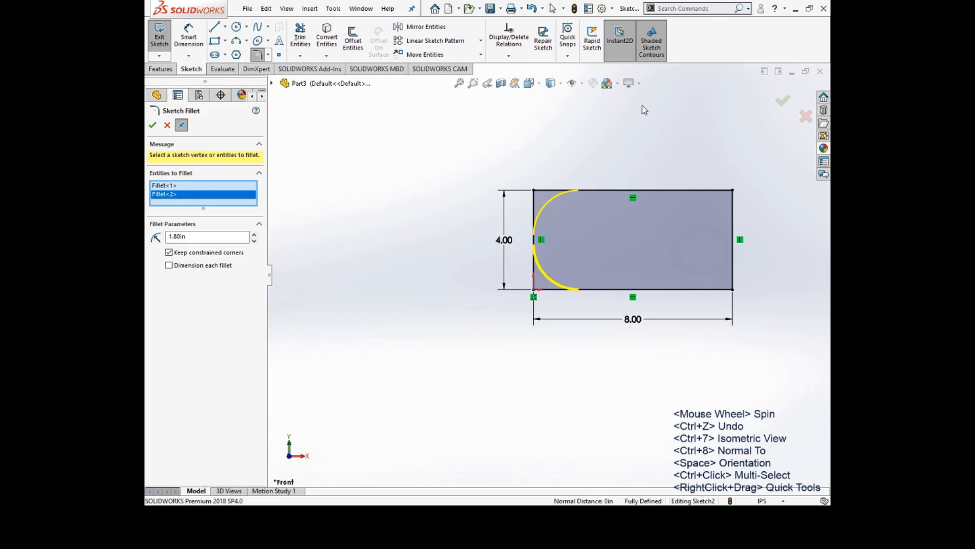
click(733, 190)
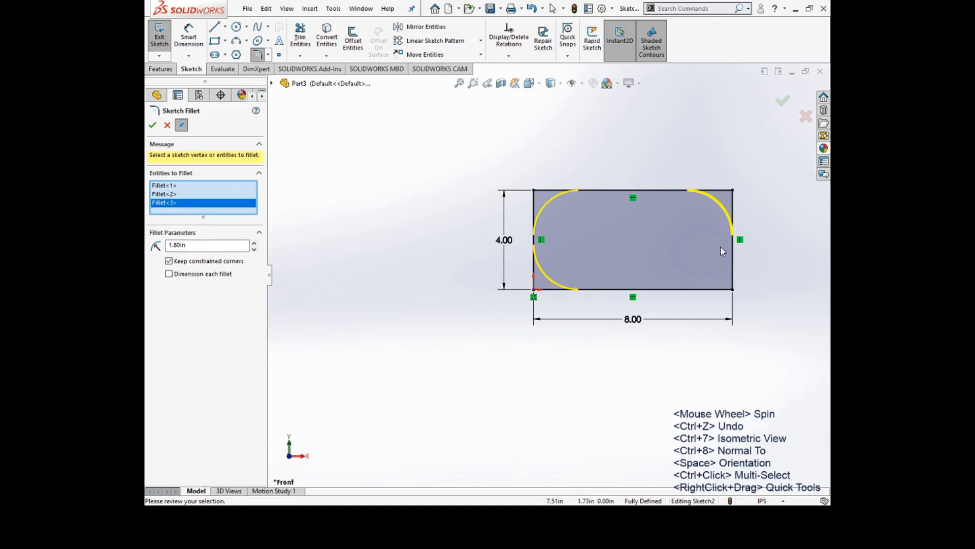
click(732, 290)
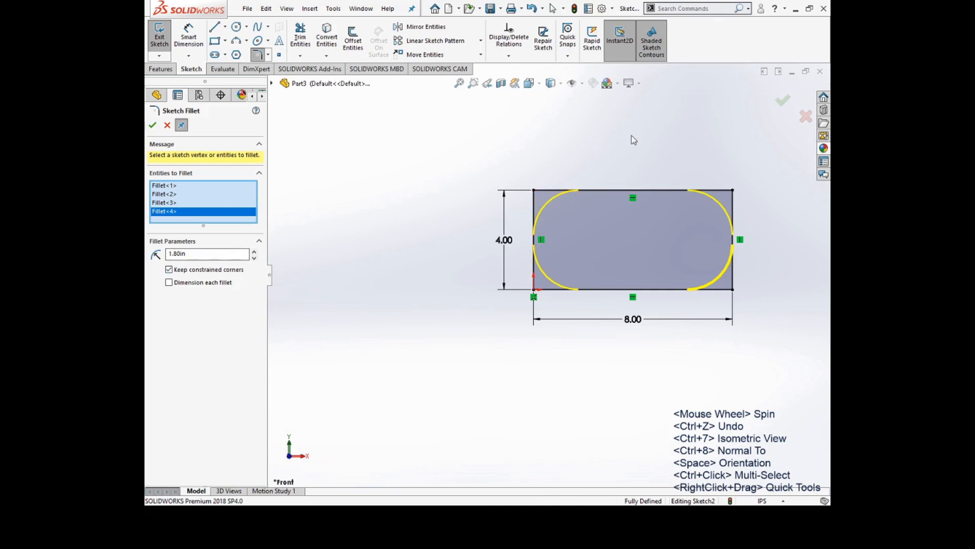
click(781, 101)
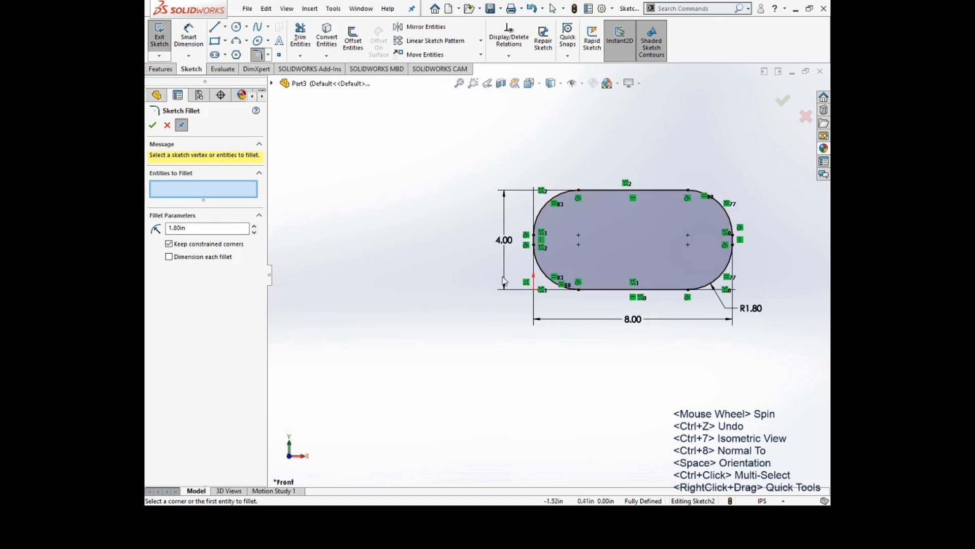
key(ctrl+z)
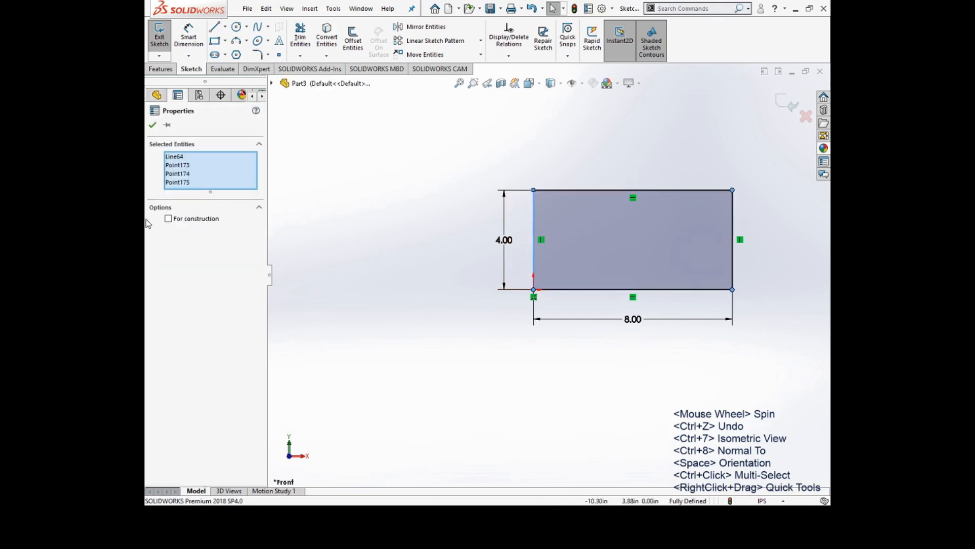
key(Escape)
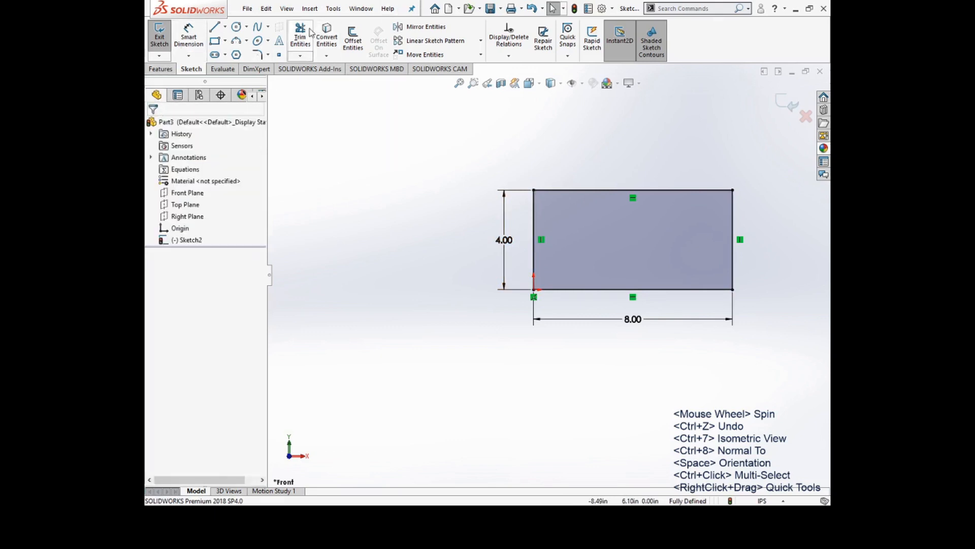
Step: Start the Sketch Chamfer command for the rectangle
click(268, 55)
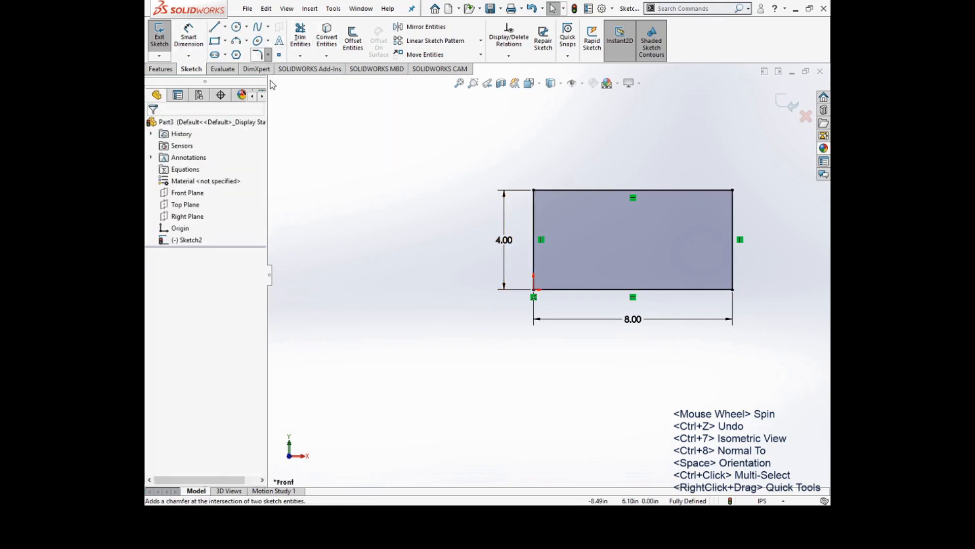
Step: Chamfer the rectangle's upper-left corner with an equal distance of 0.39370079 in
click(277, 82)
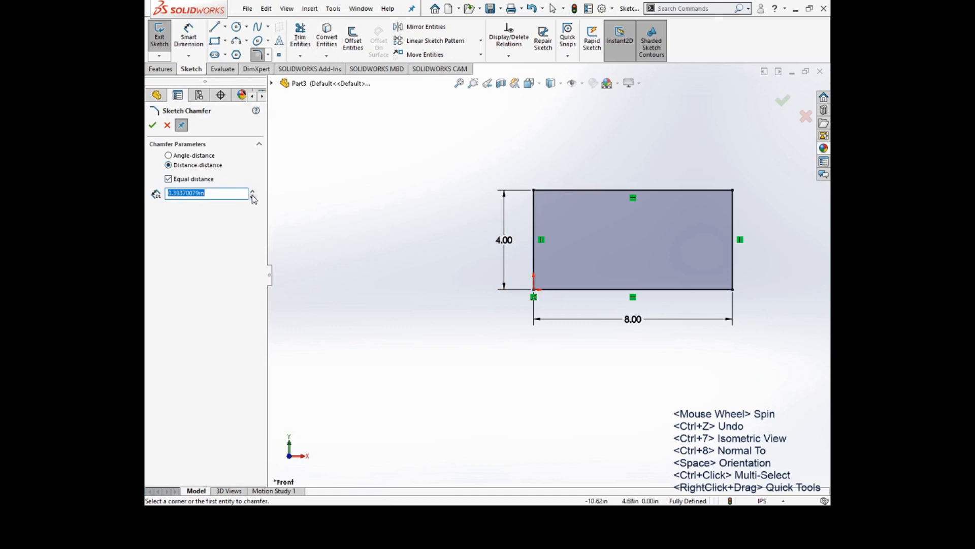
click(541, 190)
click(534, 202)
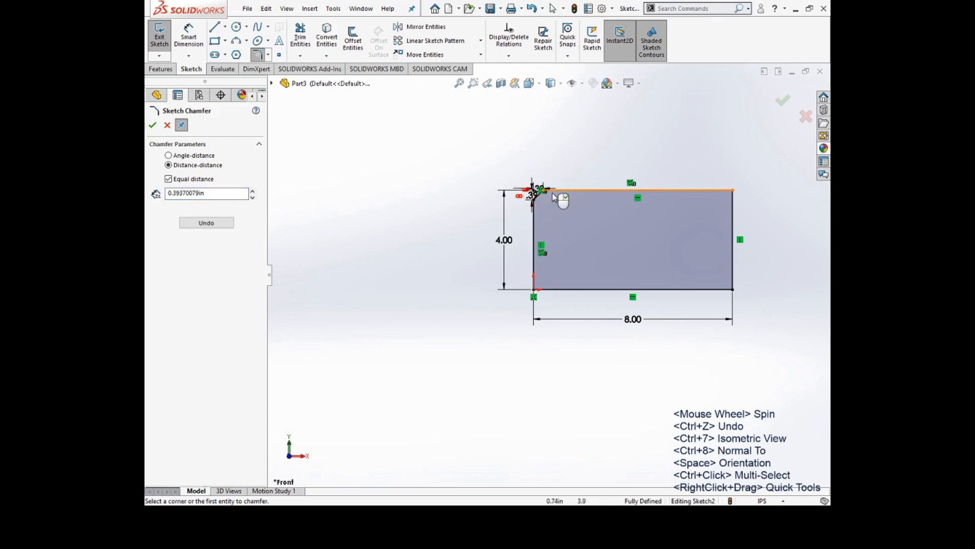
scroll(554, 197, down, 5)
scroll(550, 195, down, 3)
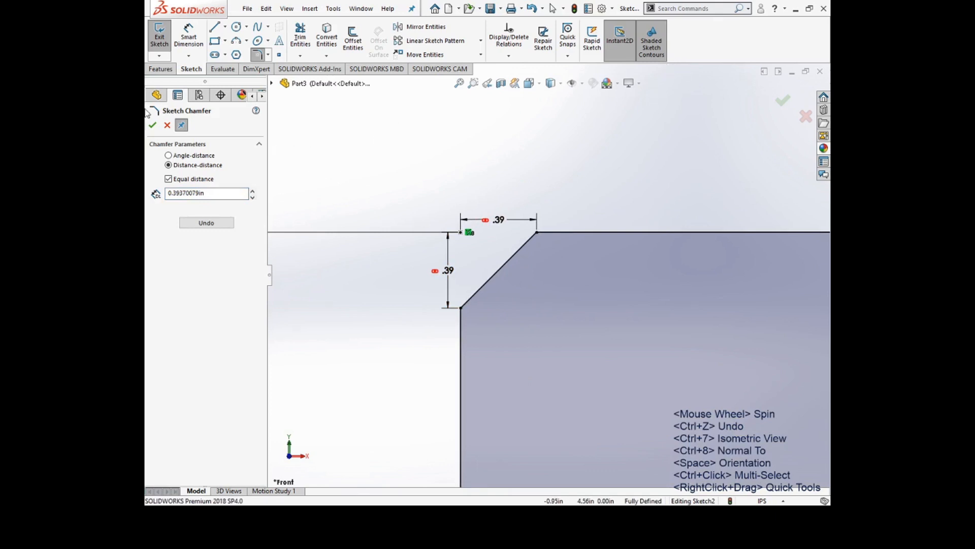
click(167, 127)
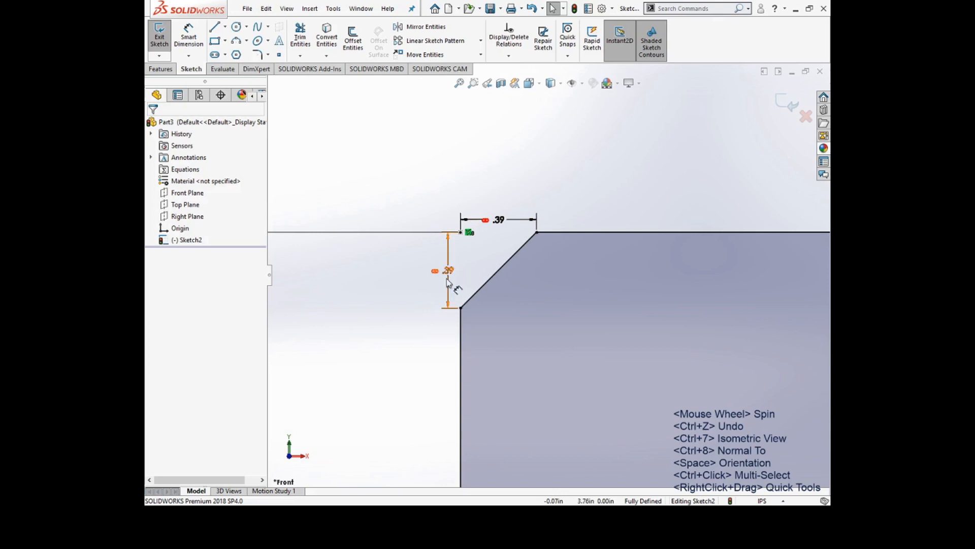
Step: Delete the vertical dimension of the corner chamfer
click(451, 294)
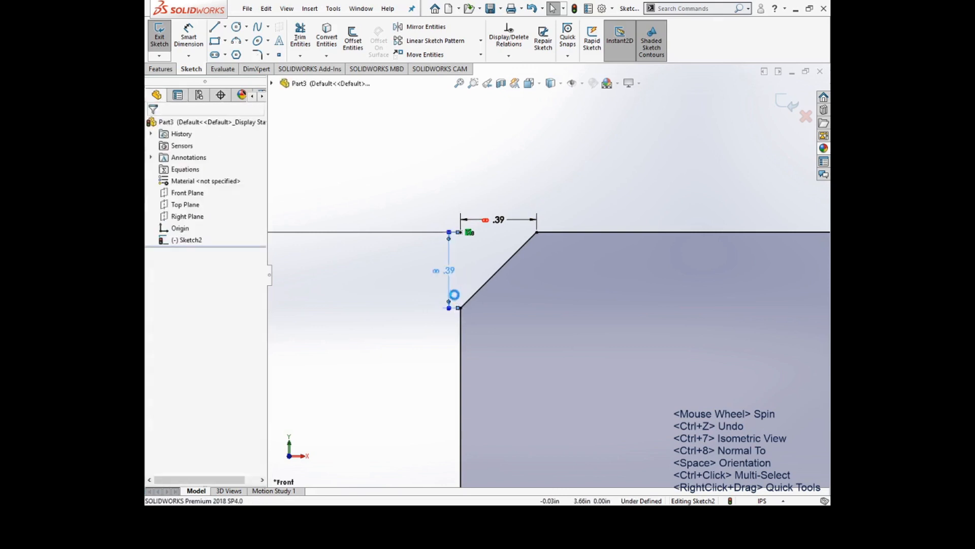
key(Delete)
drag(460, 232, 471, 231)
Step: Dimension the vertical distance between the chamfer line's two endpoints as 0.47 in
click(188, 36)
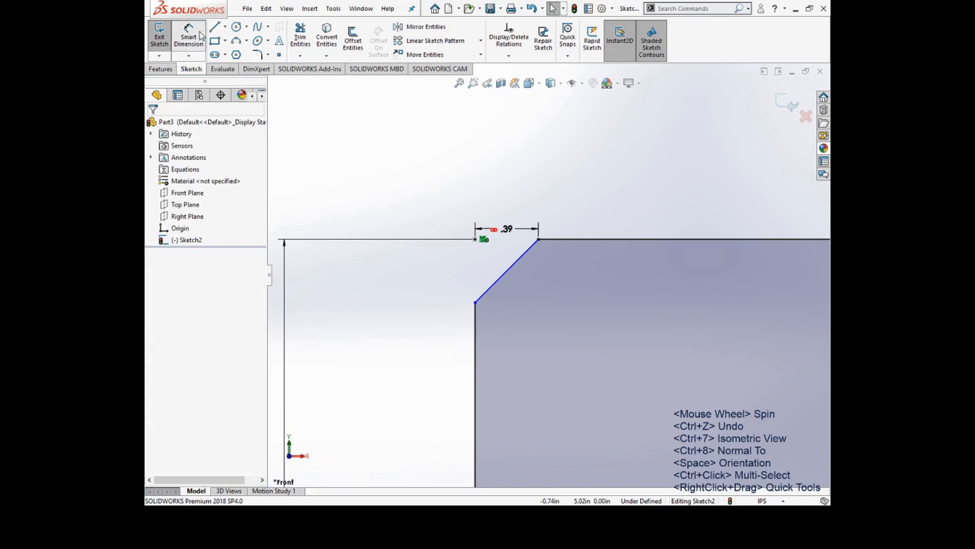
click(476, 302)
click(538, 239)
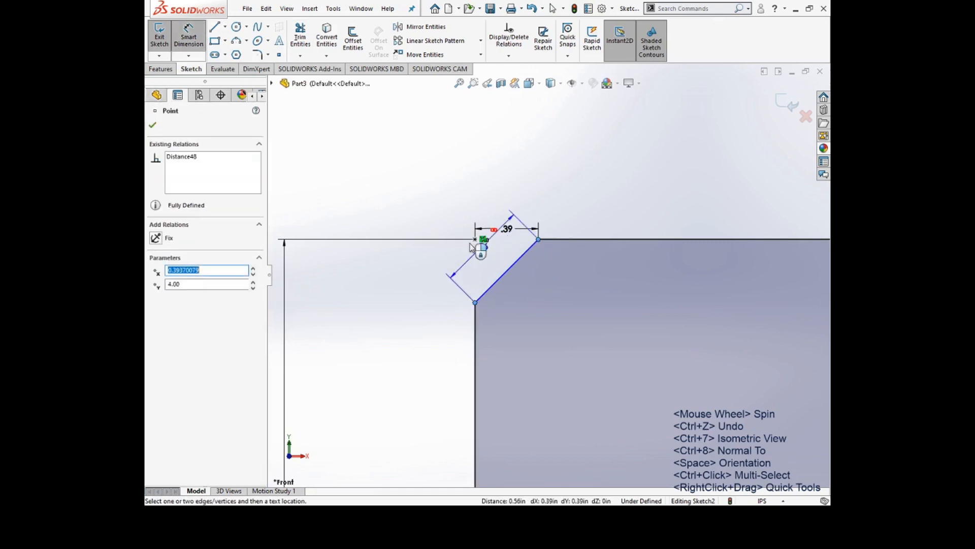
click(395, 262)
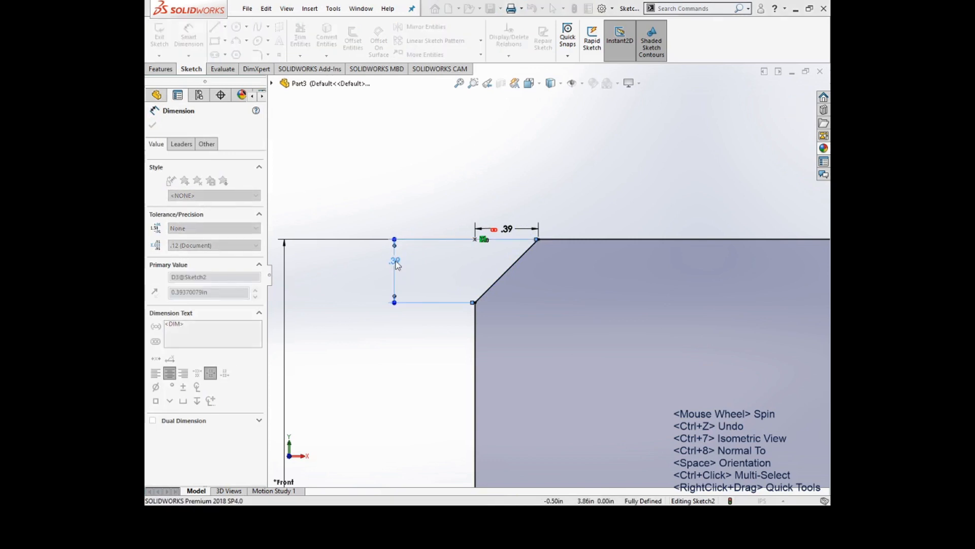
text(.47)
key(Return)
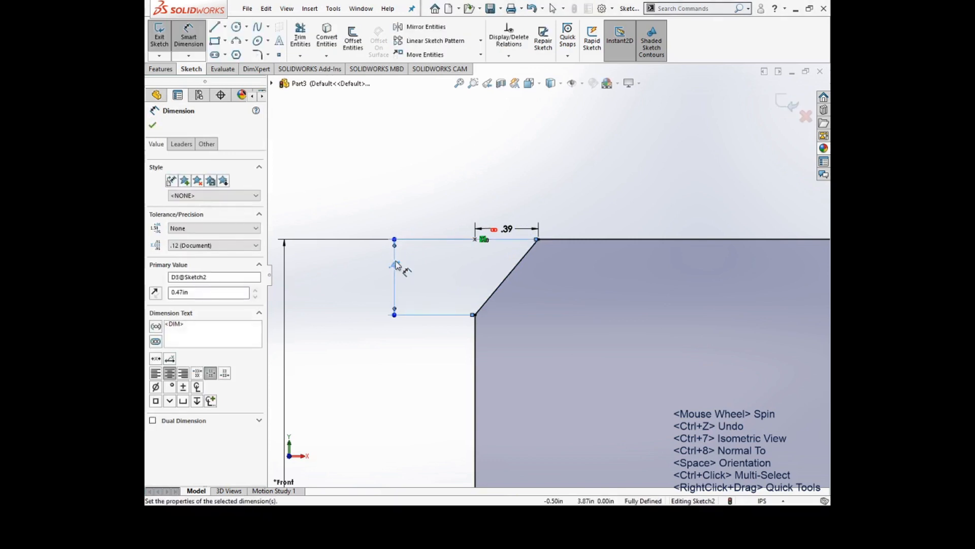
scroll(546, 401, up, 4)
scroll(572, 346, down, 3)
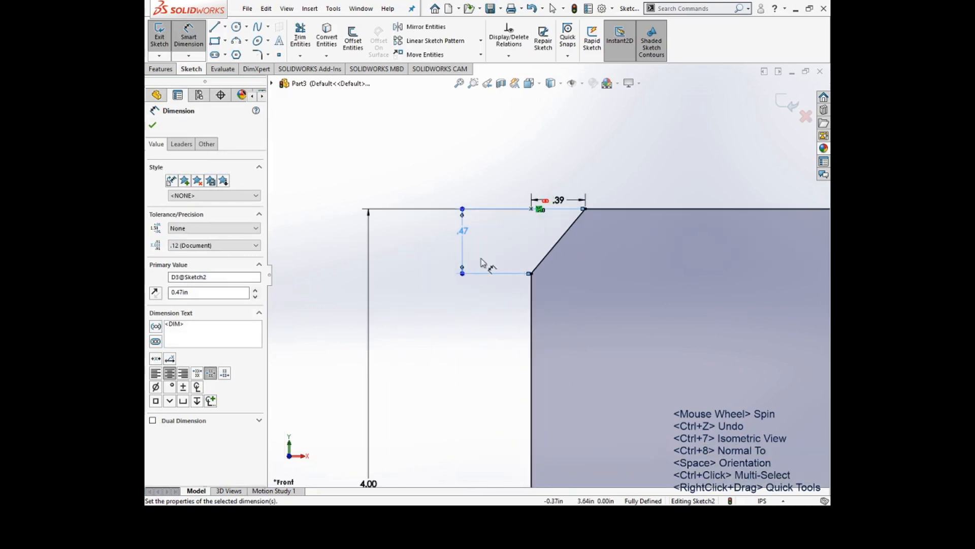
Step: Delete the chamfer's 0.47 in vertical dimension and pull its lower endpoint down along the left edge to about Y 2.87 in
key(Escape)
click(496, 274)
key(Delete)
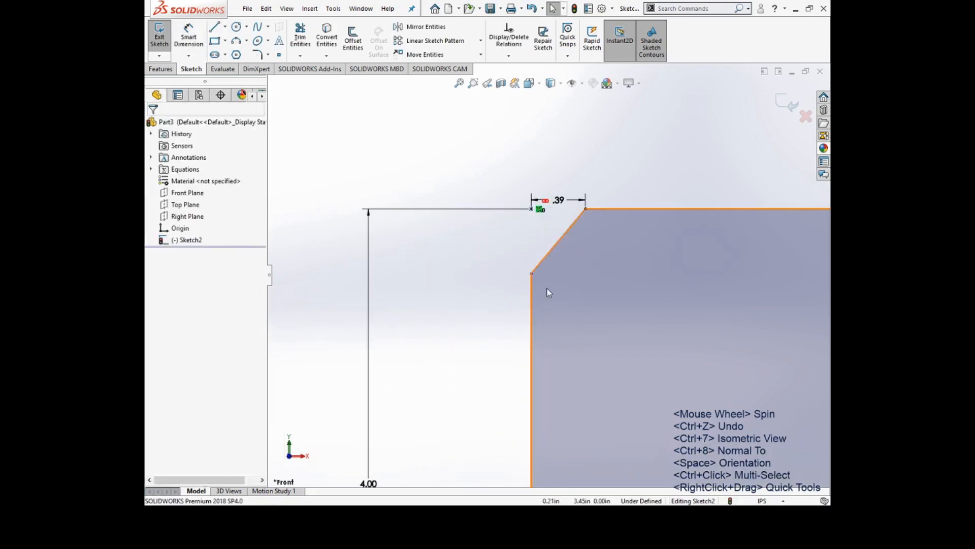
drag(530, 274, 594, 366)
scroll(655, 288, up, 11)
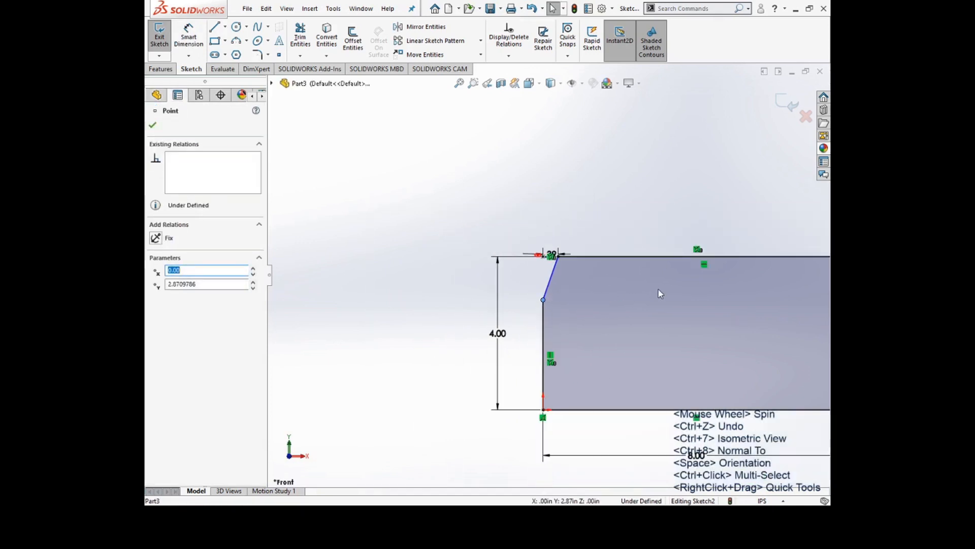
scroll(638, 272, down, 3)
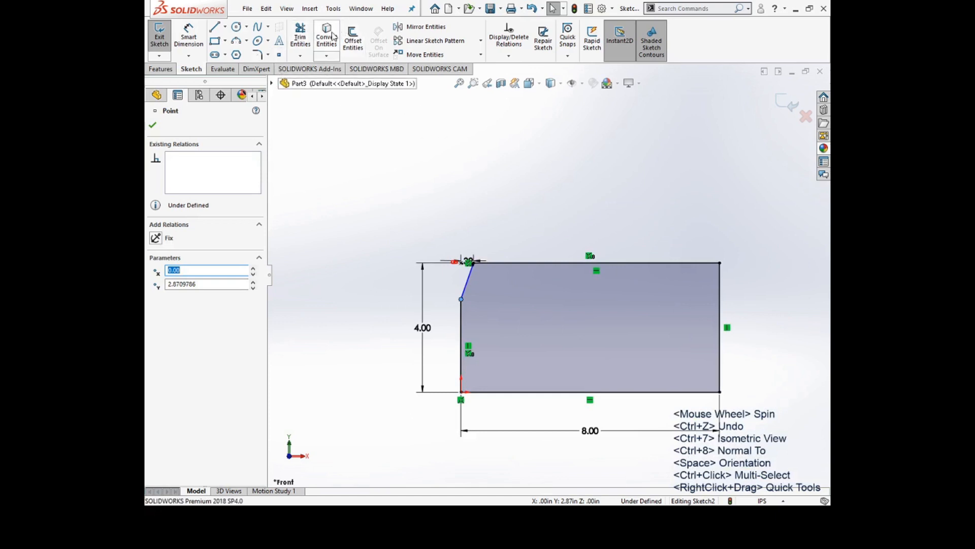
Step: Draw a circle of 5 in diameter centred on the origin at the rectangle's lower-left corner
click(236, 26)
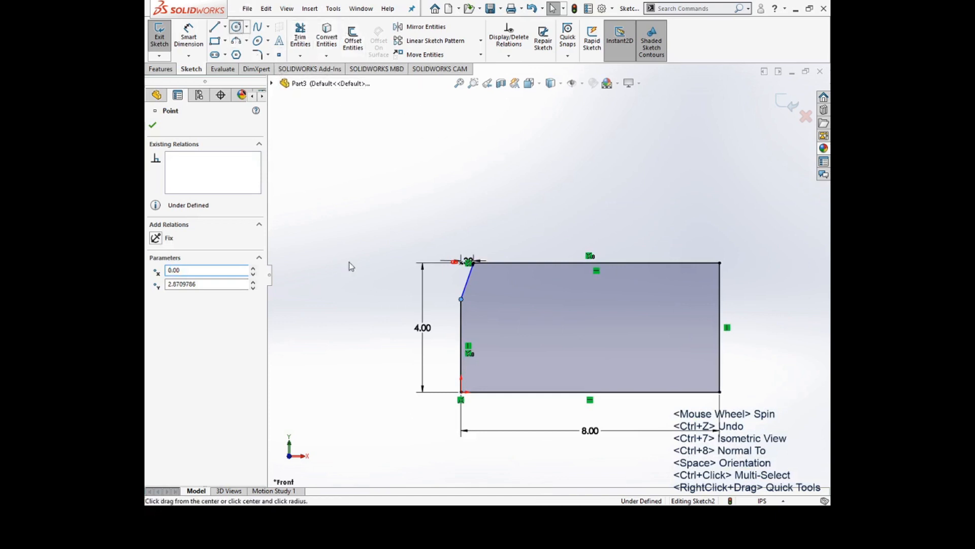
click(461, 391)
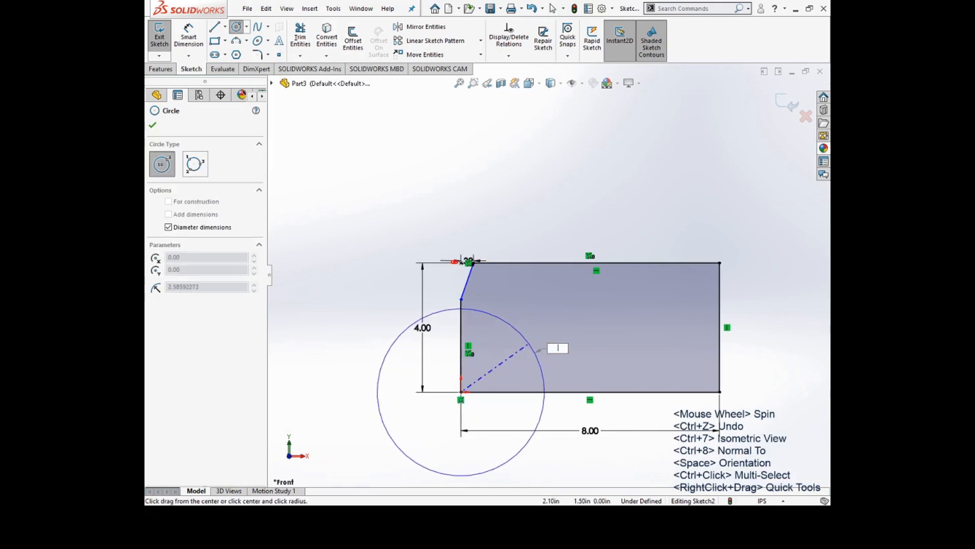
text(5)
key(Return)
key(Escape)
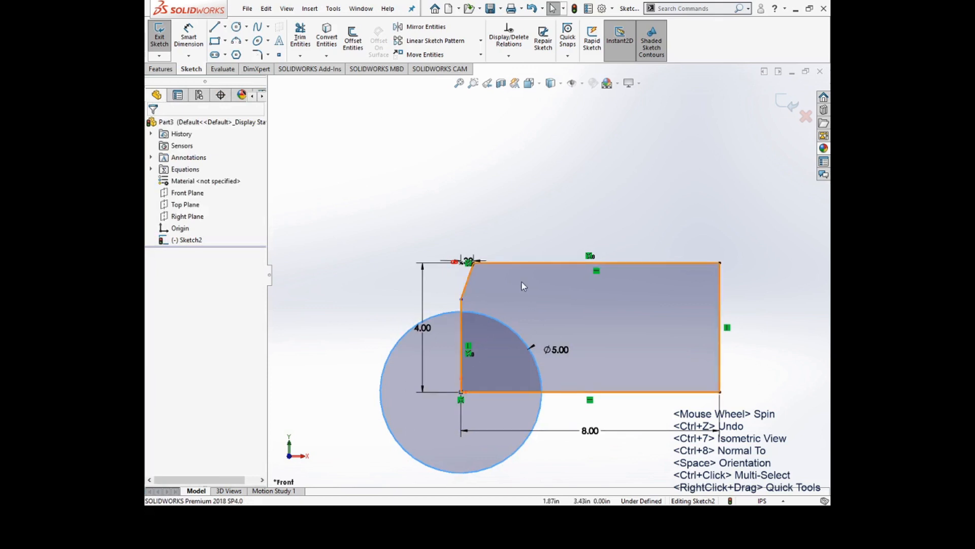
Step: Dimension the vertical distance between the chamfer line's endpoints and set it to 1 in
click(188, 36)
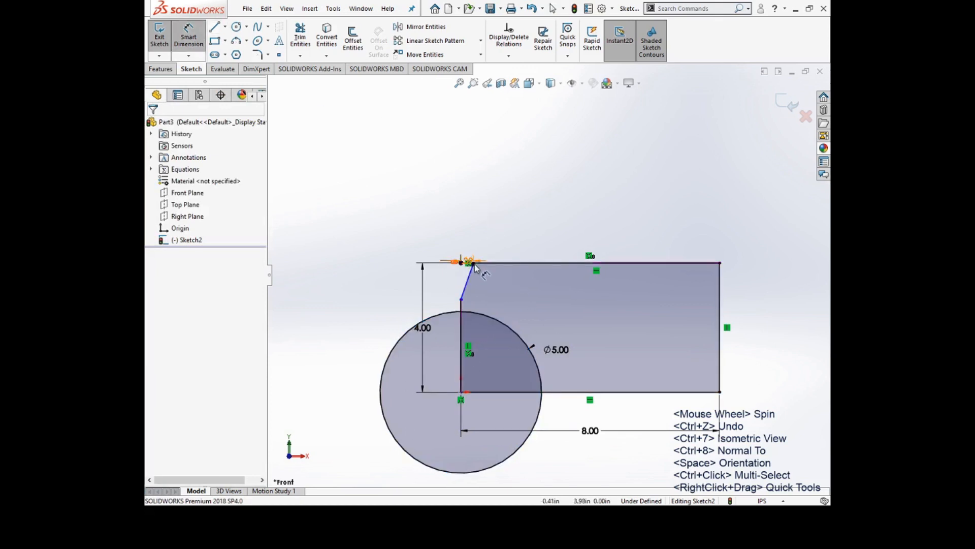
scroll(475, 265, down, 5)
click(516, 252)
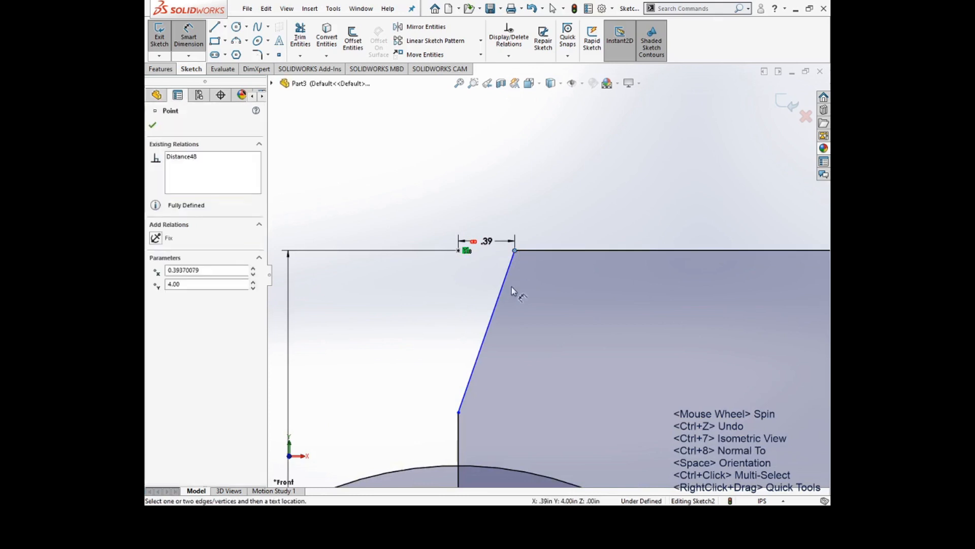
click(458, 412)
click(375, 353)
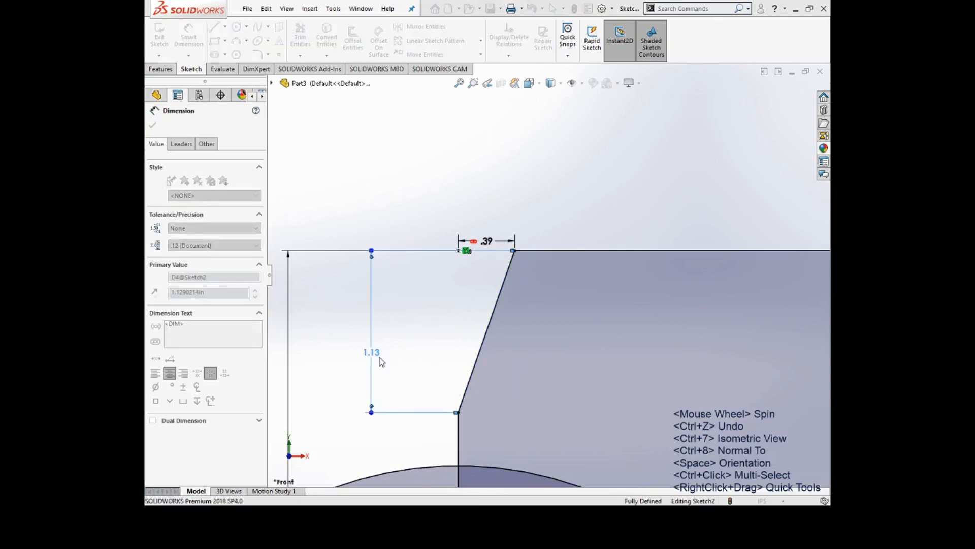
text(1)
key(Return)
scroll(410, 396, up, 4)
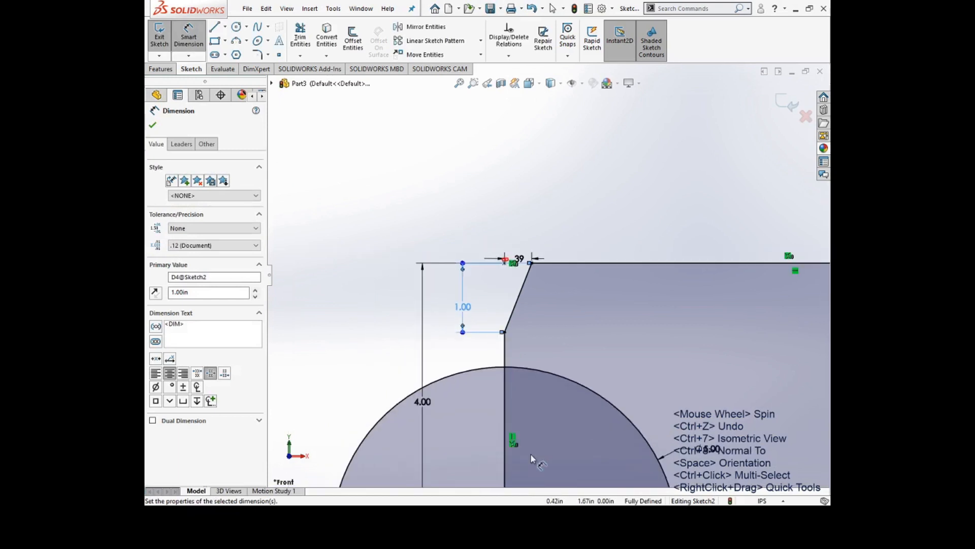
scroll(531, 459, up, 5)
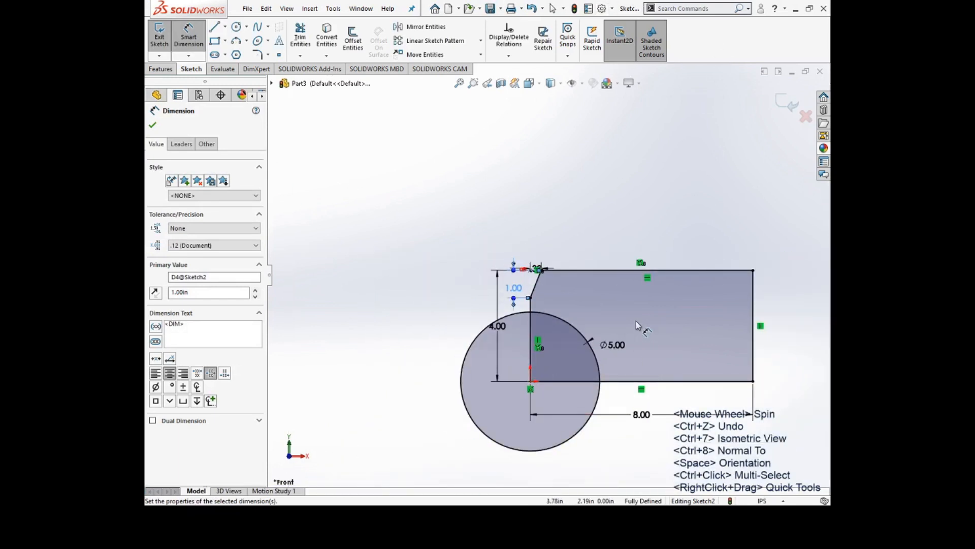
key(Escape)
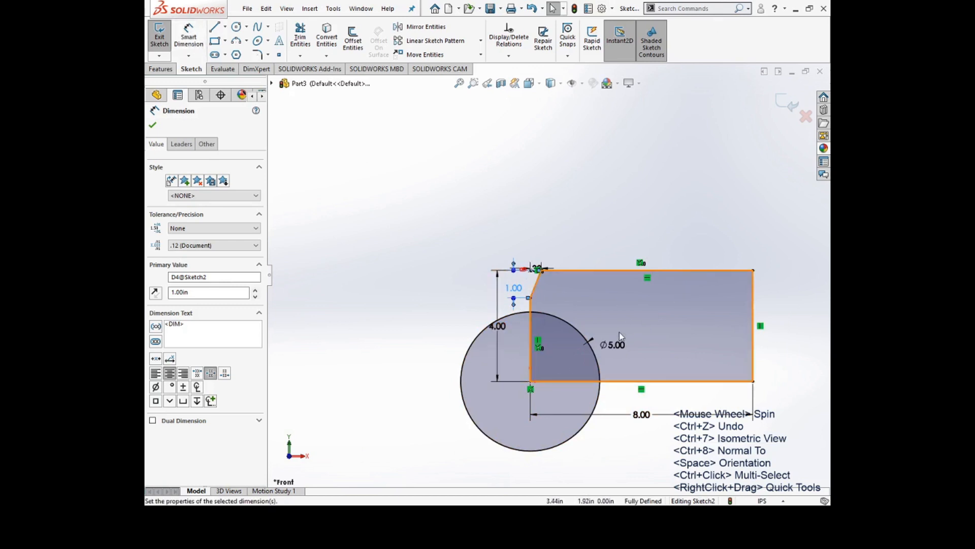
Step: Turn the shaded sketch contours off and back on
click(660, 47)
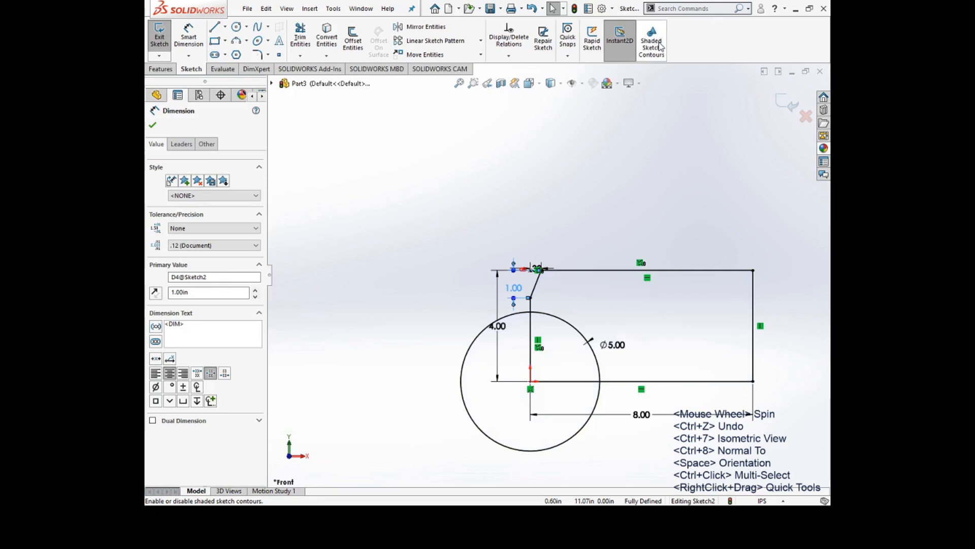
click(661, 47)
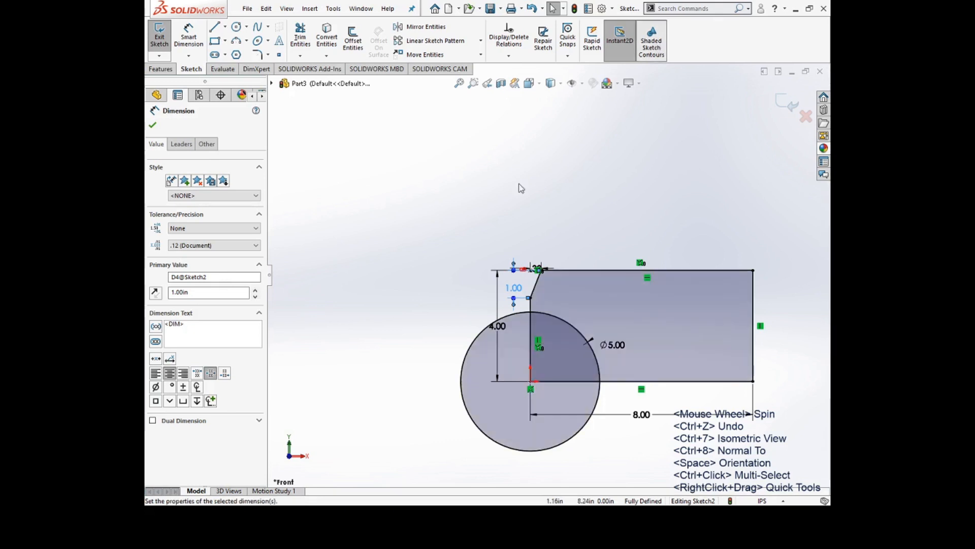
Step: Power-trim the arc inside the rectangle and the parts of the rectangle's lower and left edges inside the circle
click(300, 37)
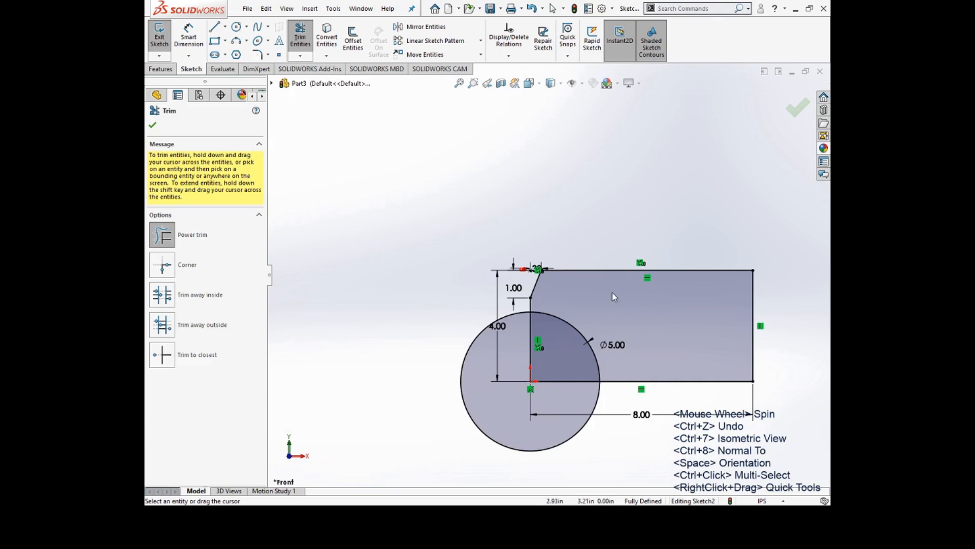
mouse_move(608, 295)
mouse_down()
mouse_move(583, 307)
mouse_move(534, 402)
mouse_up()
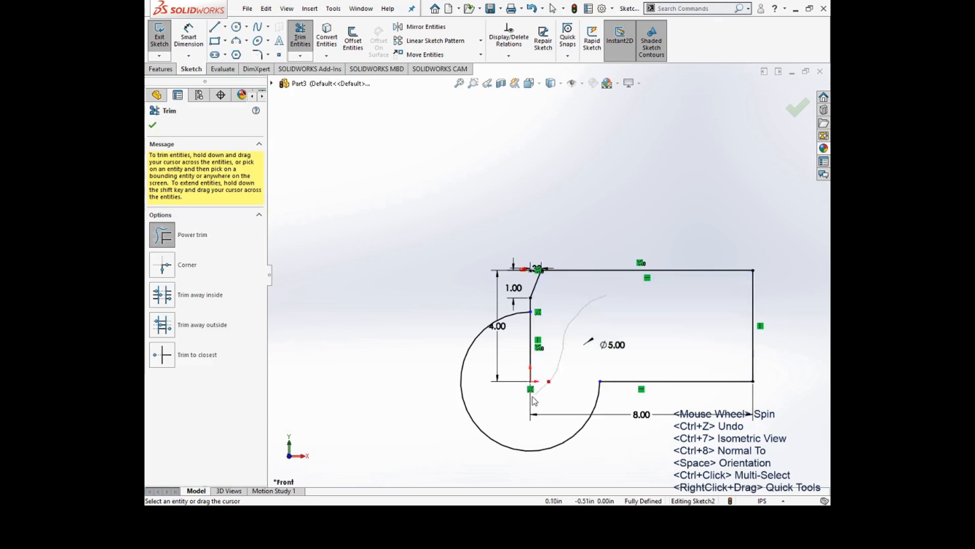
drag(526, 366, 542, 349)
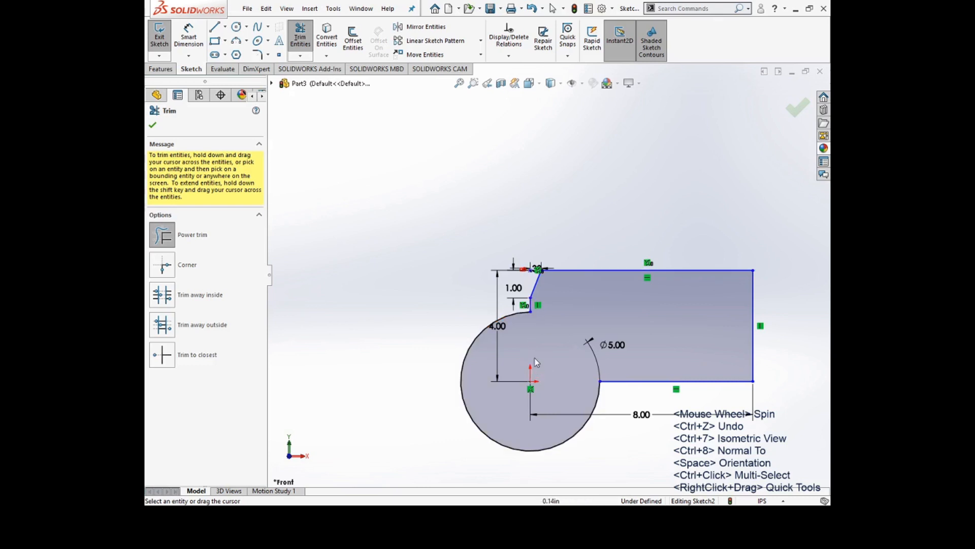
key(Escape)
Step: Try to dimension the horizontal distance from the origin to the point where the arc meets the lower edge
click(188, 35)
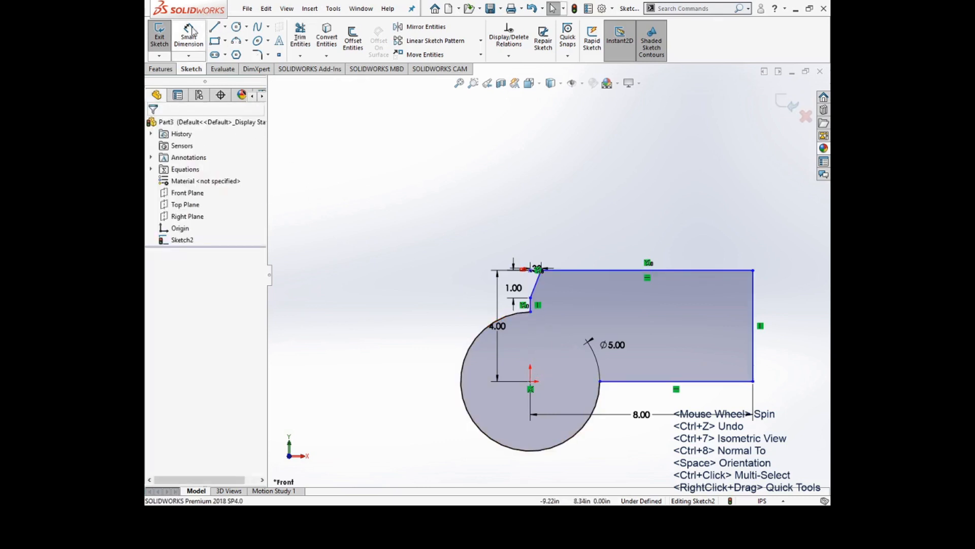
click(529, 381)
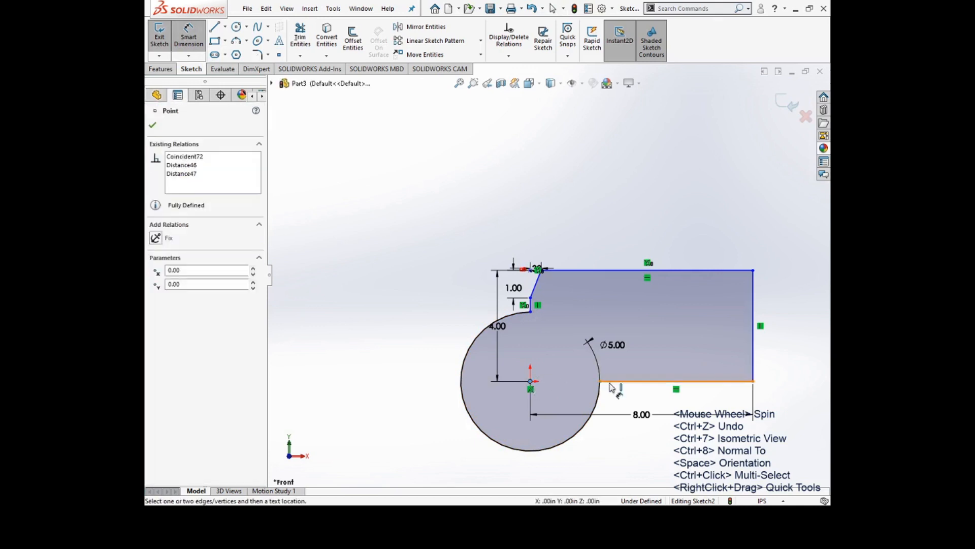
click(600, 381)
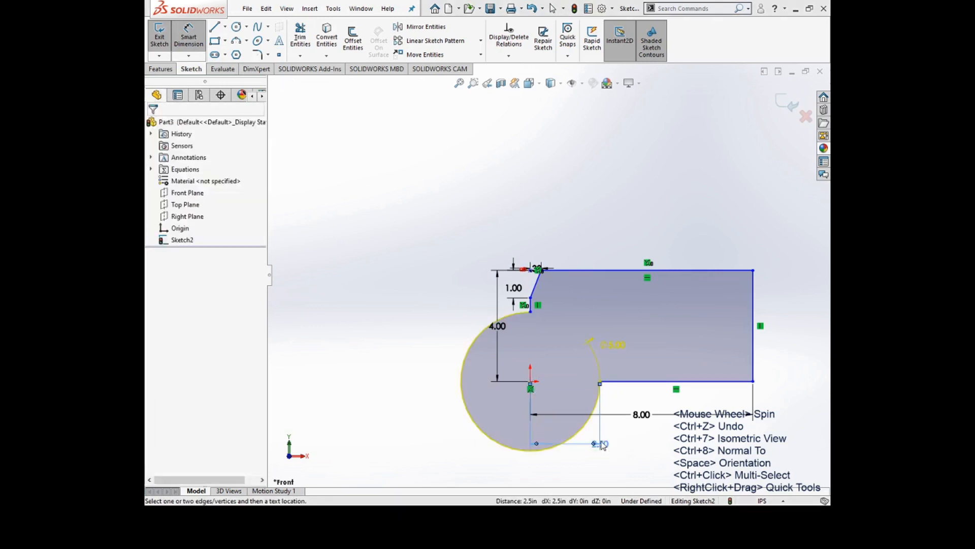
click(296, 51)
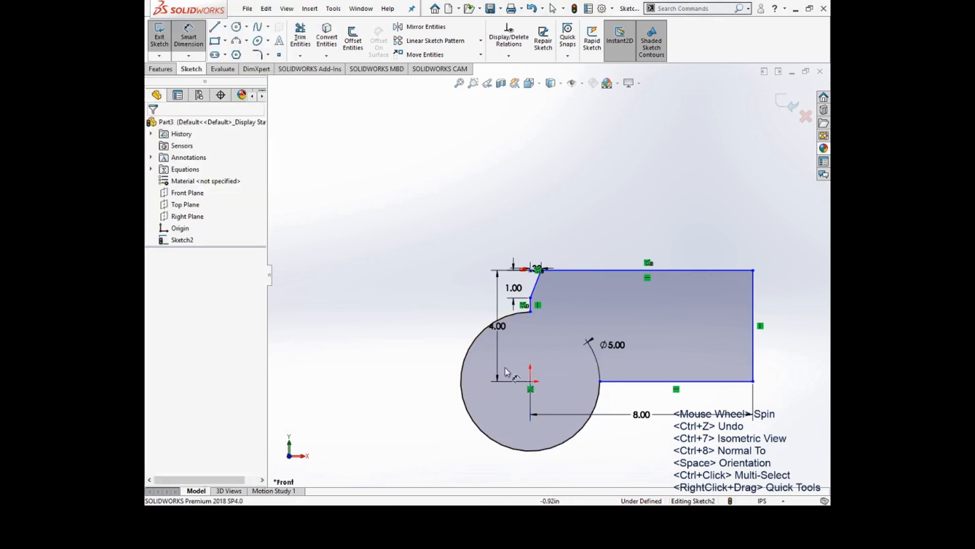
Step: Dimension the vertical distance from the origin to the chamfer's upper endpoint and the length of the profile's right vertical edge
click(530, 381)
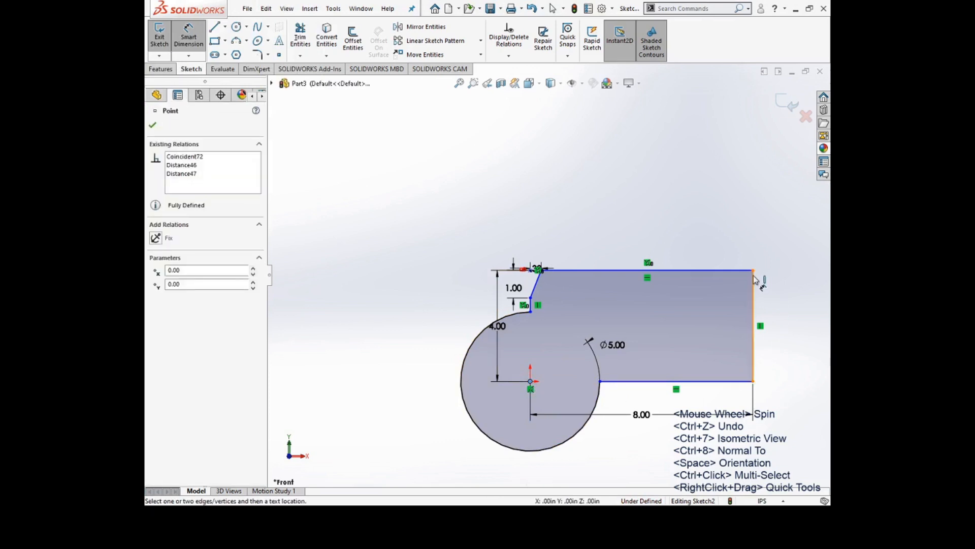
click(543, 269)
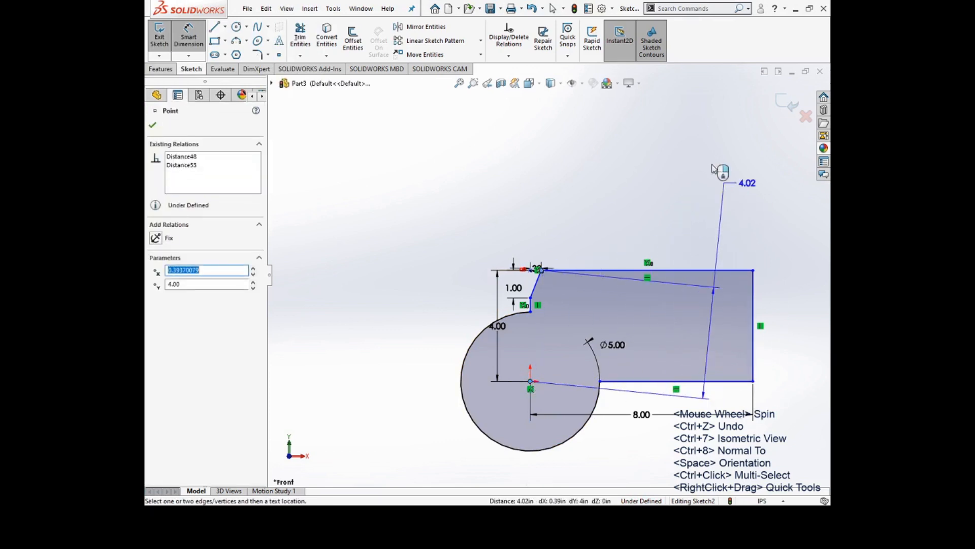
click(371, 325)
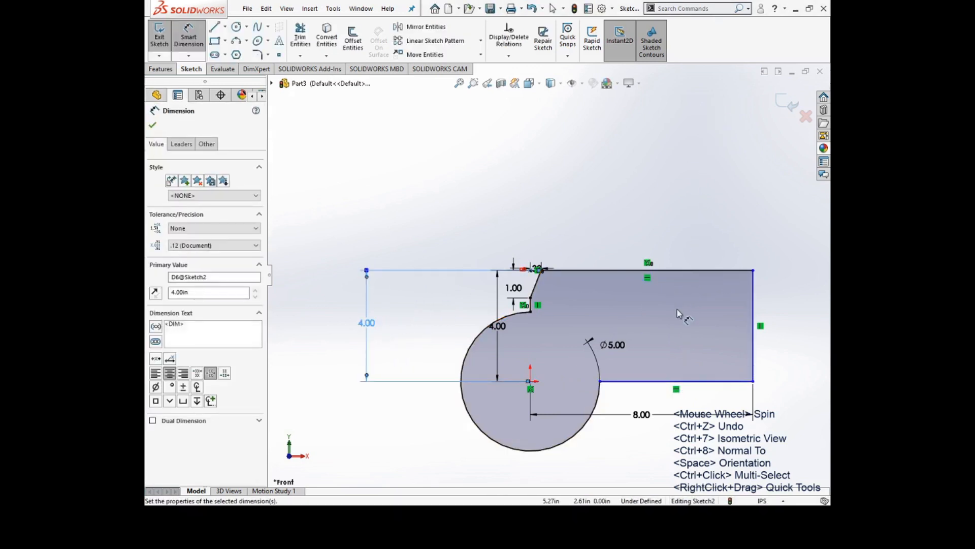
click(755, 291)
click(791, 274)
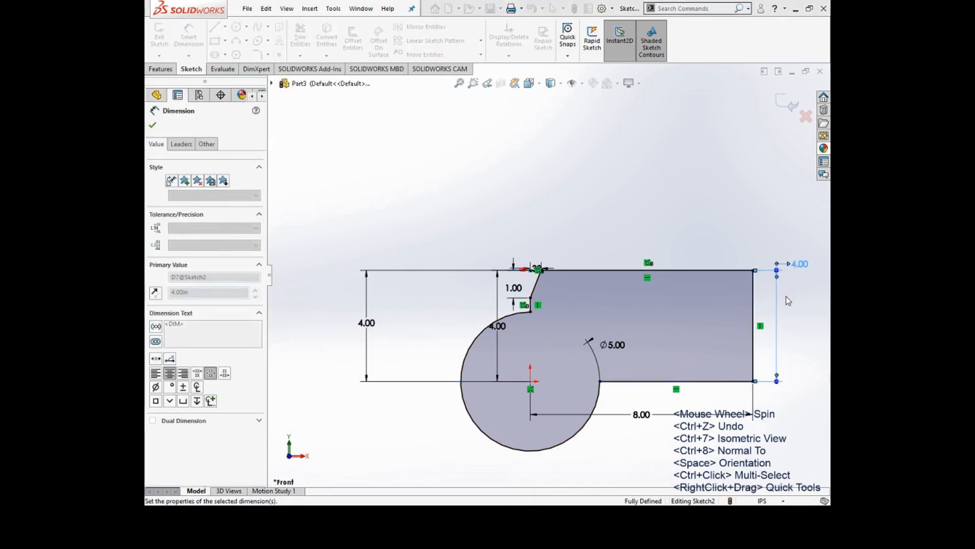
Step: Finish dimensioning and inspect the properties of the point where the arc meets the lower edge
key(Escape)
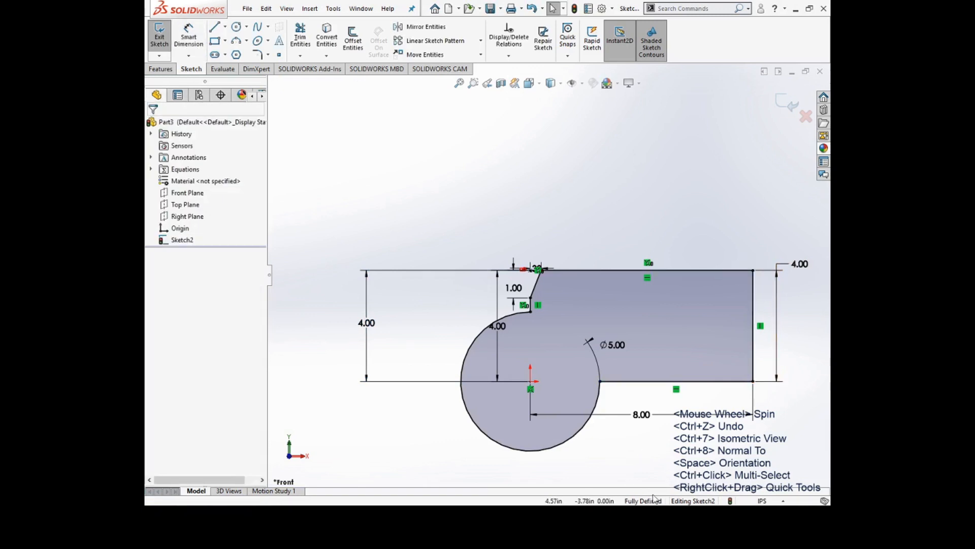
click(600, 380)
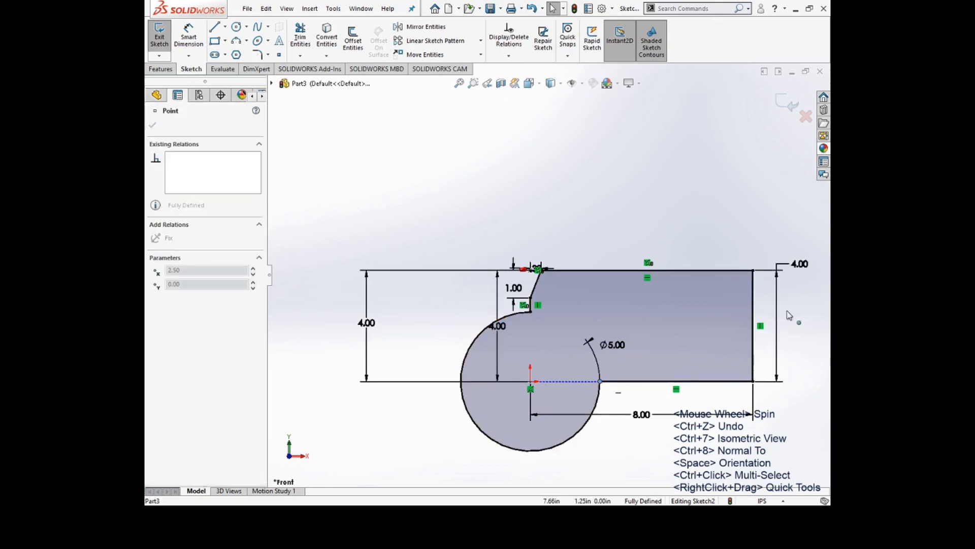
click(574, 215)
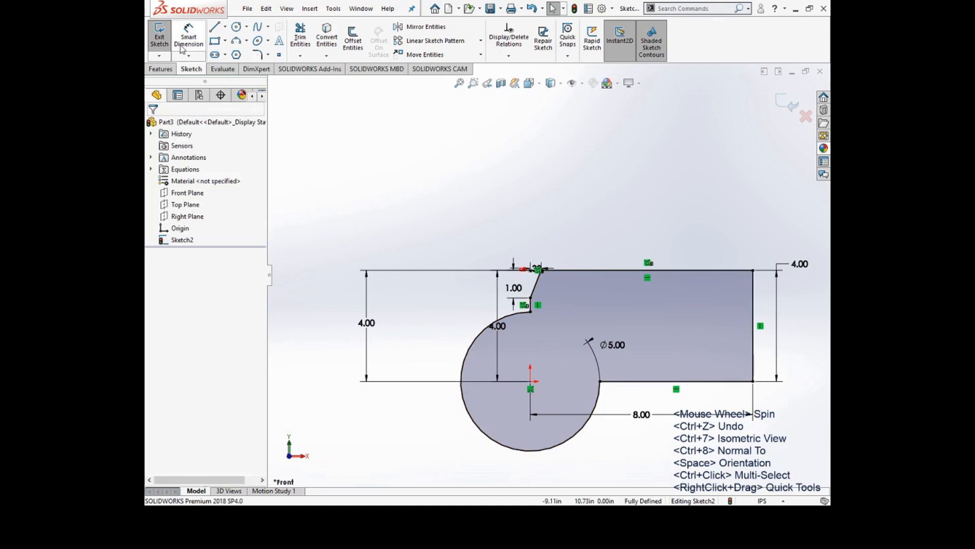
Step: Place a sketch point directly above the chamfer's upper endpoint, clear of the profile
click(279, 55)
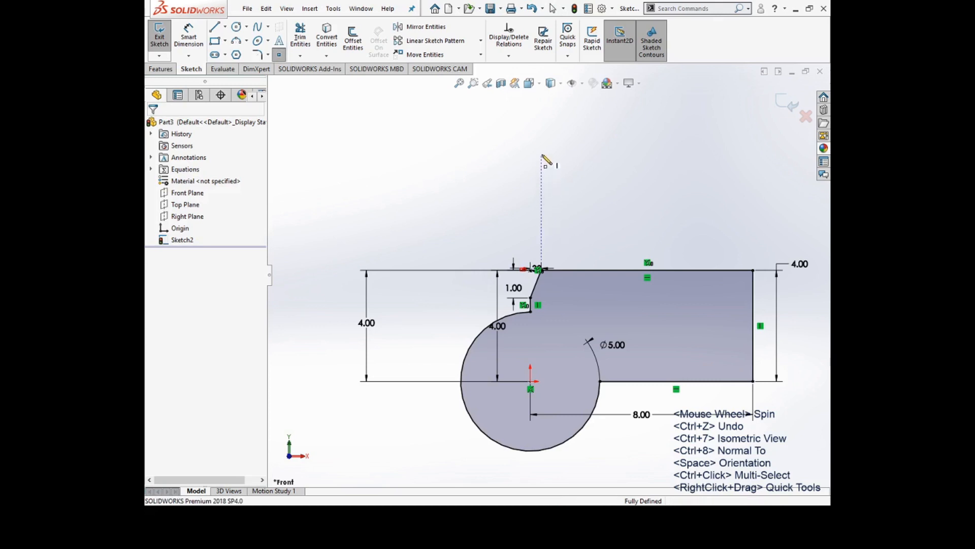
click(542, 154)
key(Escape)
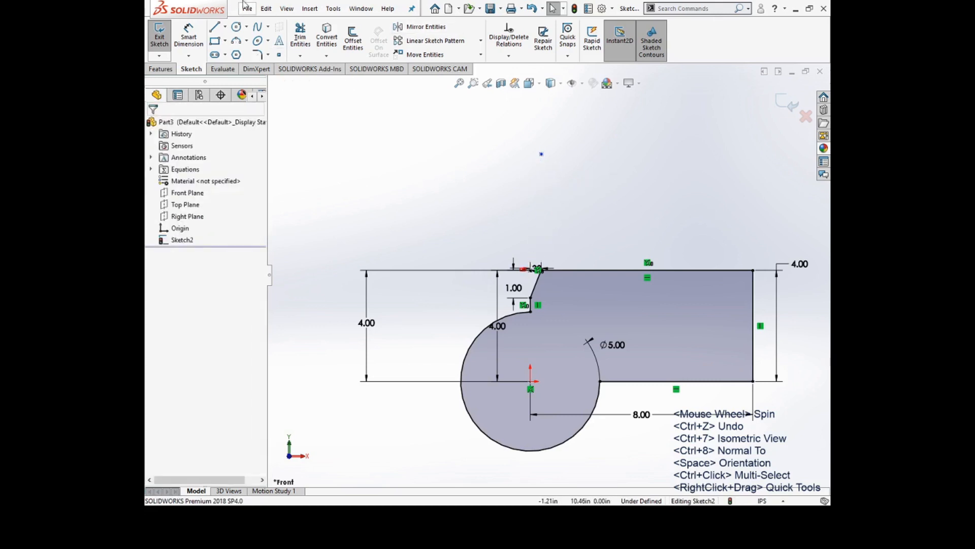
Step: Draw a corner rectangle from the isolated sketch point to the profile's upper-right corner
click(215, 41)
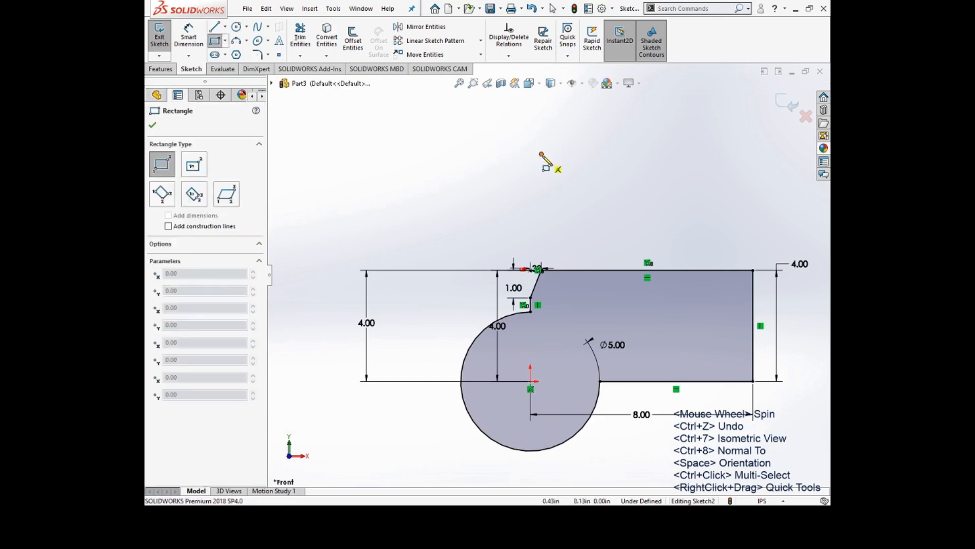
click(541, 154)
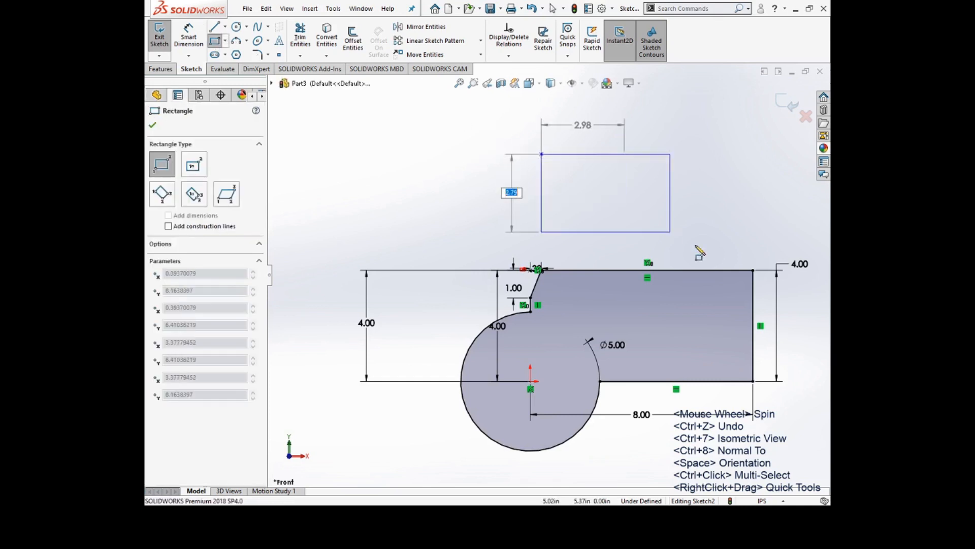
click(754, 271)
key(Escape)
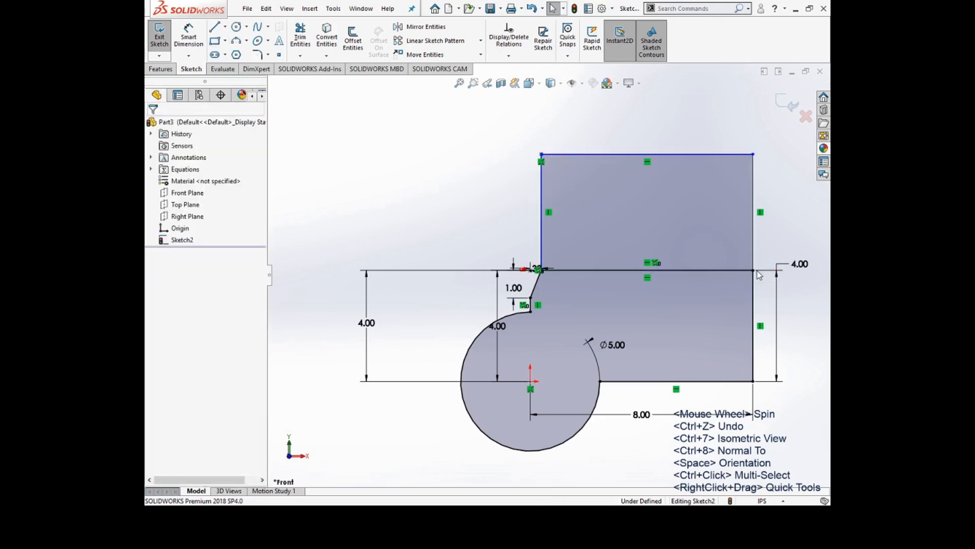
Step: Delete the rectangle above the profile together with the isolated sketch point
click(620, 229)
key(Delete)
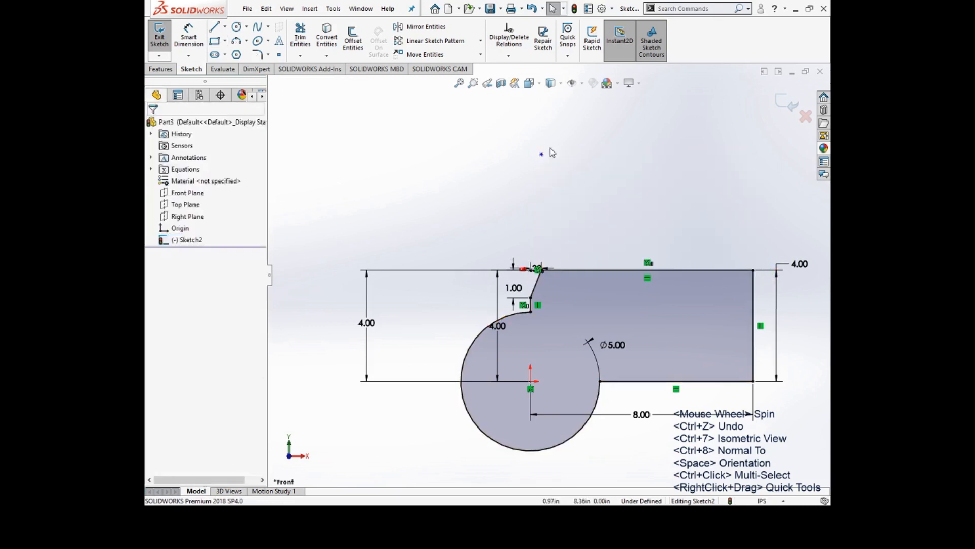
drag(512, 138, 583, 172)
key(Delete)
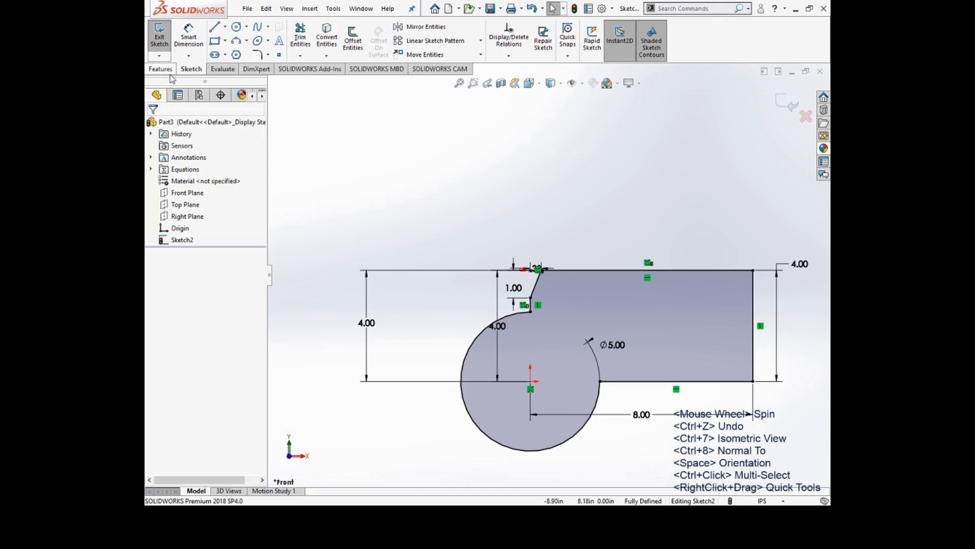
Step: Exit the sketch, keeping the profile, and clear the selection
click(170, 70)
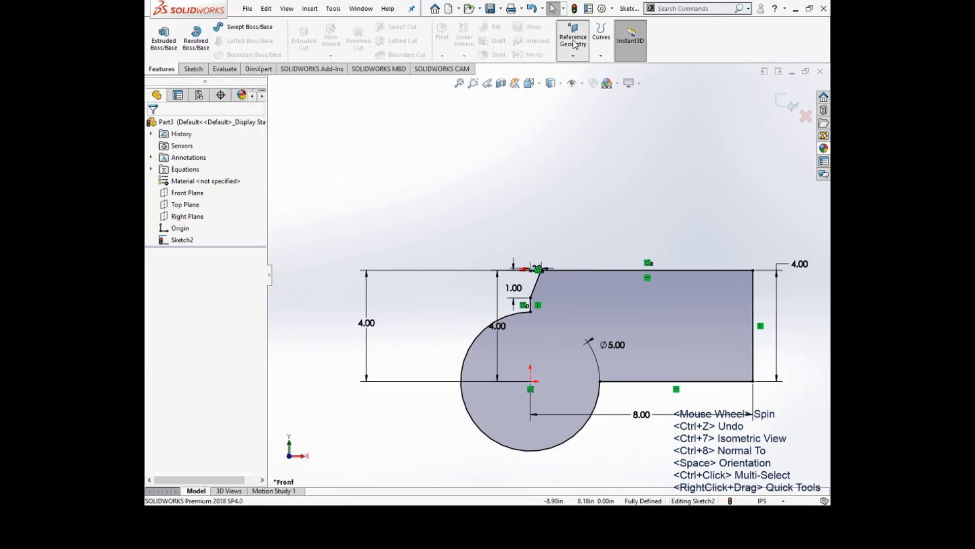
click(781, 105)
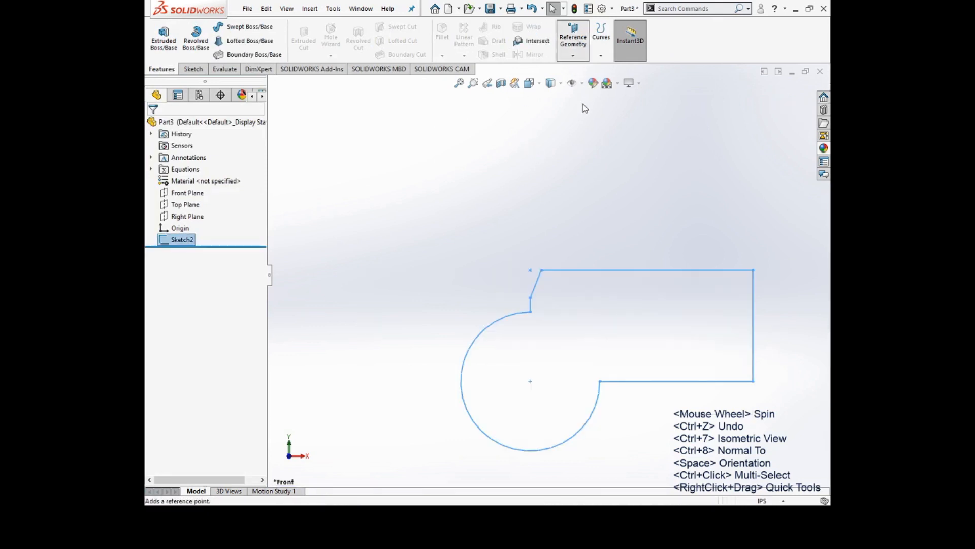
click(539, 160)
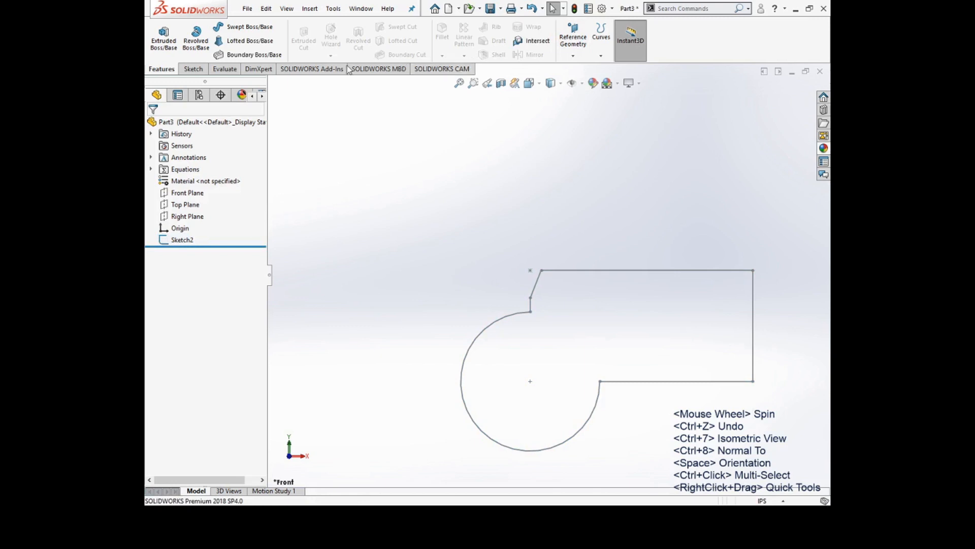
Step: Reopen the profile sketch for editing and exit it again, discarding the changes
click(193, 69)
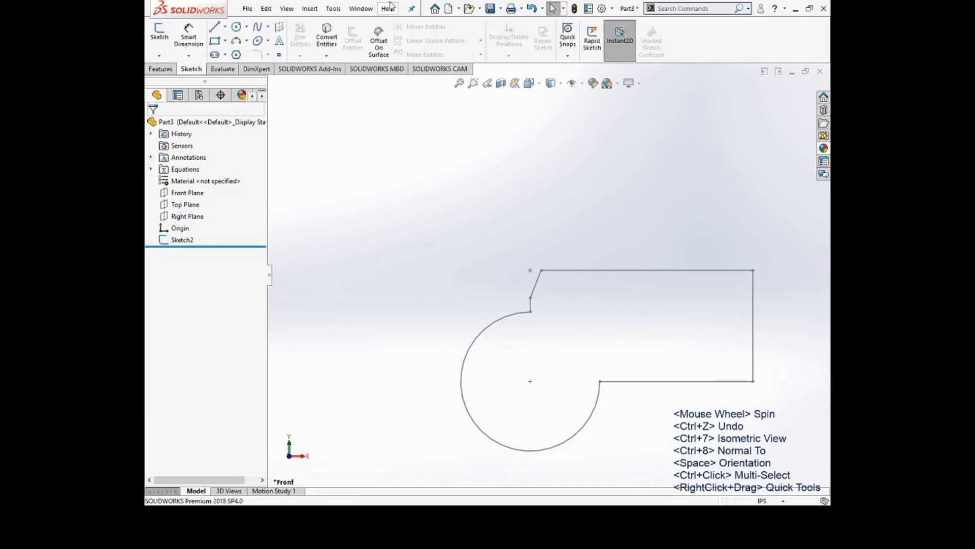
double_click(183, 240)
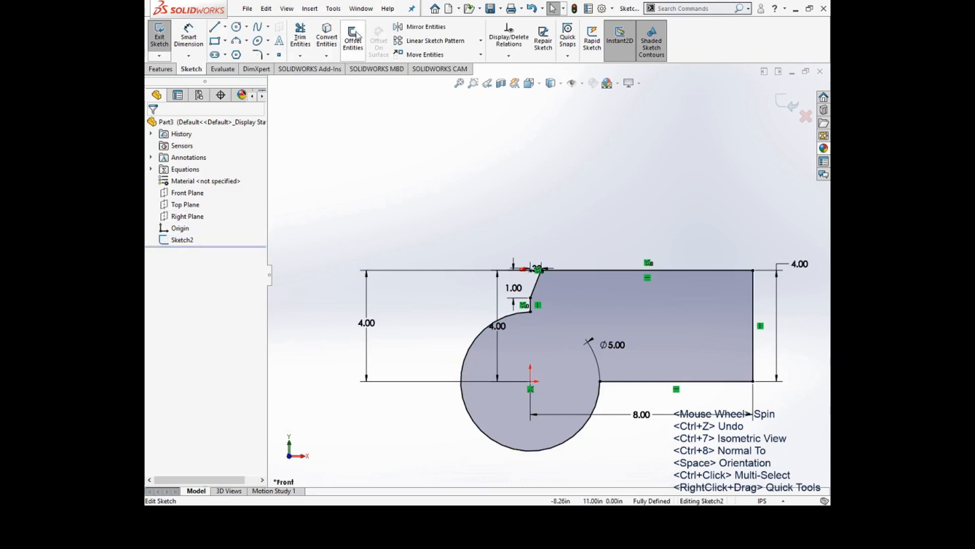
click(803, 120)
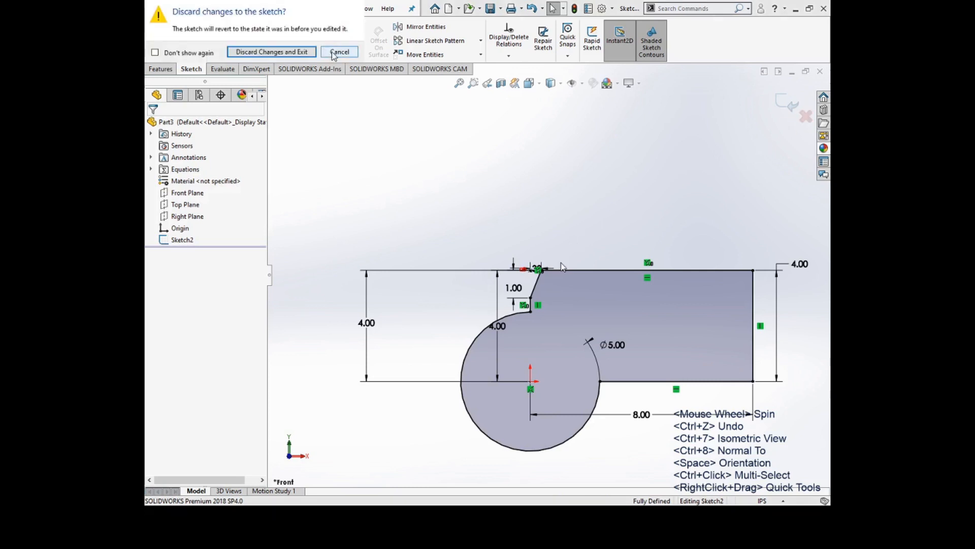
click(271, 52)
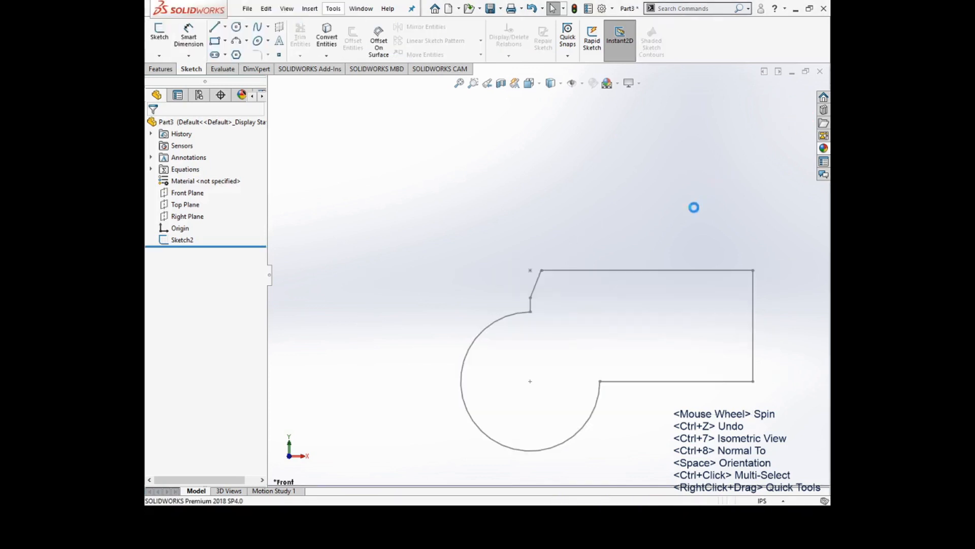
Step: Extrude the profile as a blind boss with a depth of 5 in
middle_drag(696, 242, 593, 310)
click(582, 288)
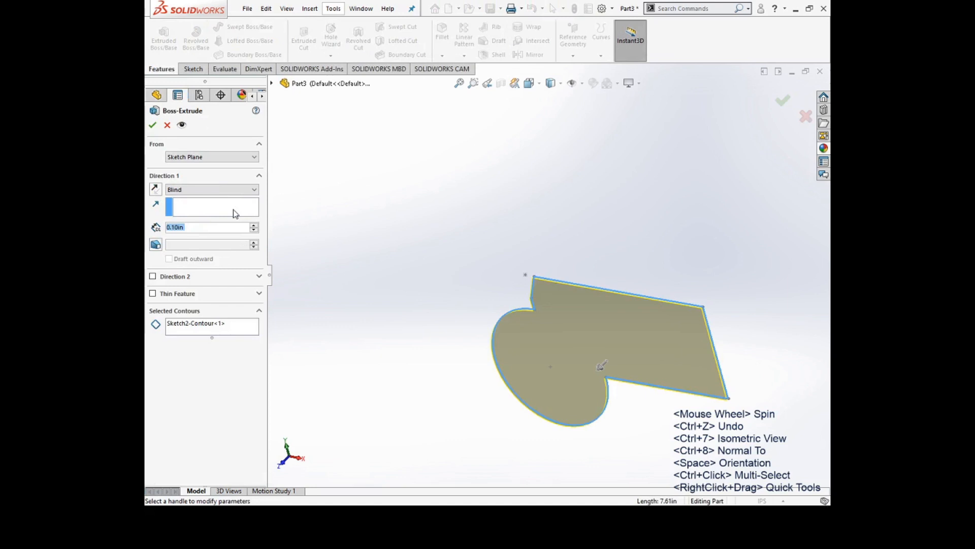
text(5)
key(Return)
key(Return)
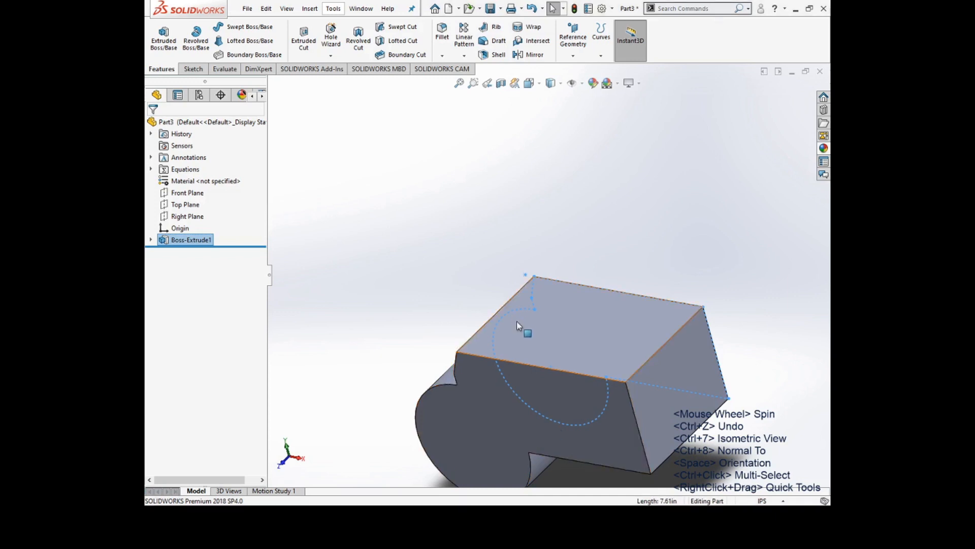
Step: Start a new sketch on the extruded body's front face and view it straight on with nothing selected
click(478, 431)
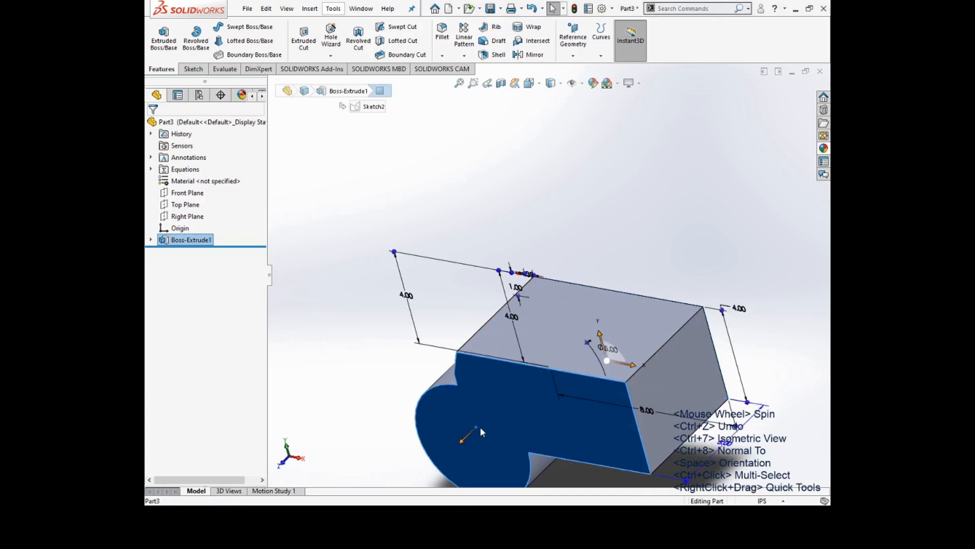
click(528, 392)
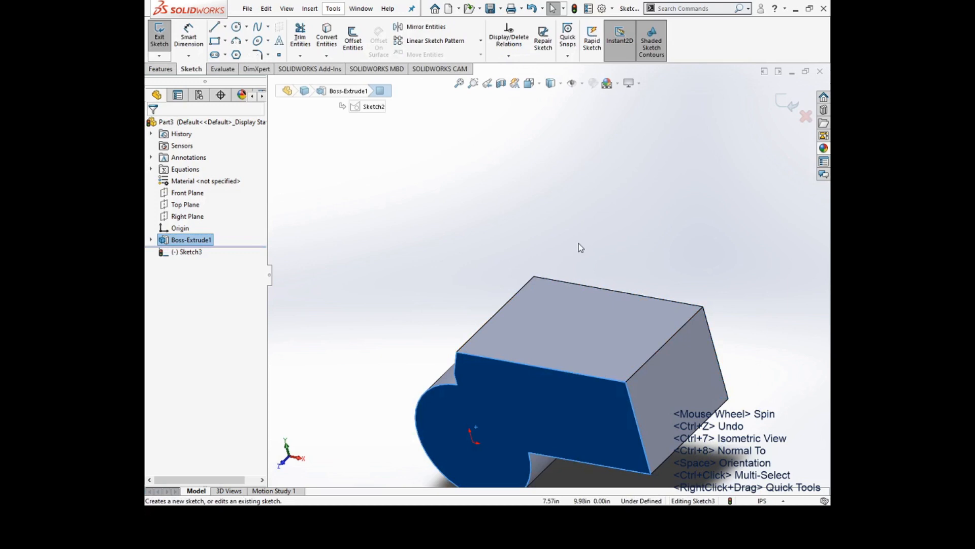
key(ctrl+8)
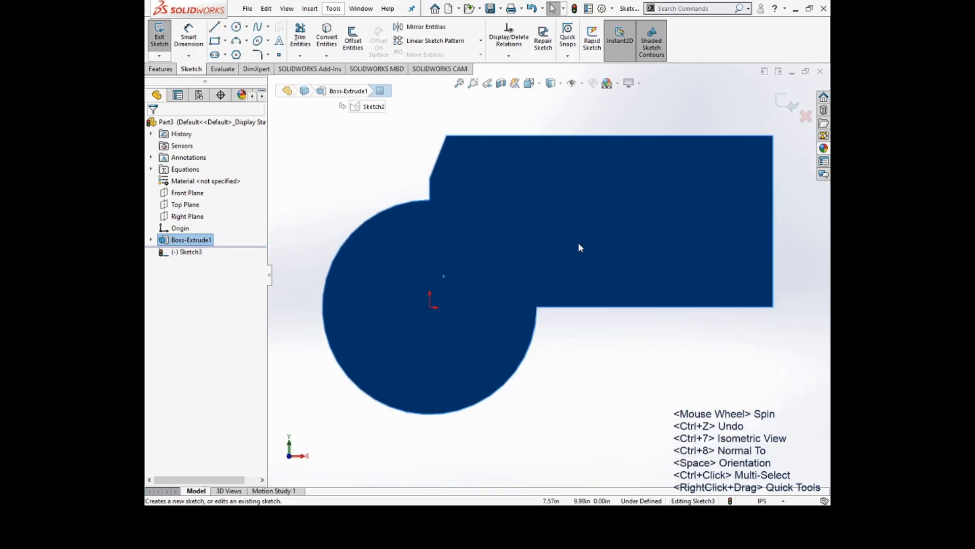
middle_drag(639, 188, 644, 295)
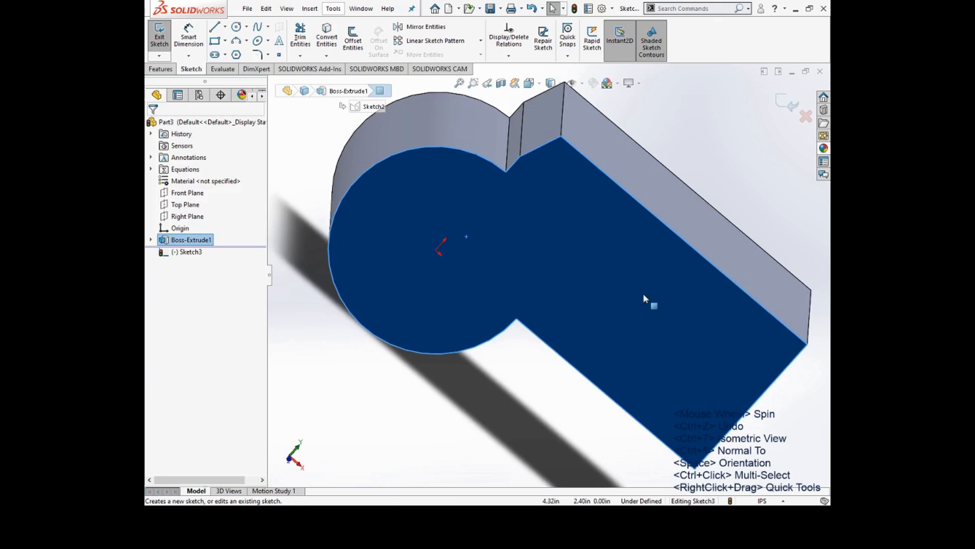
key(ctrl+8)
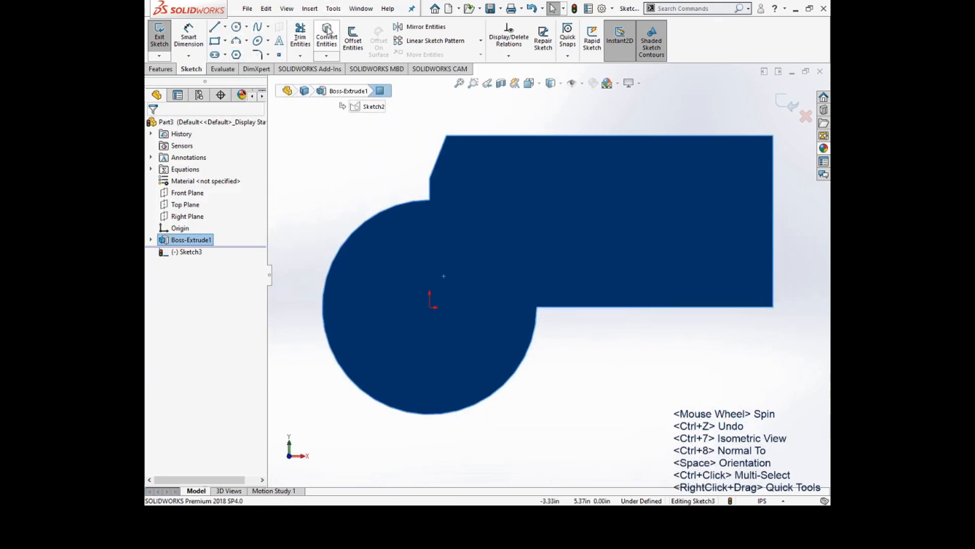
click(413, 148)
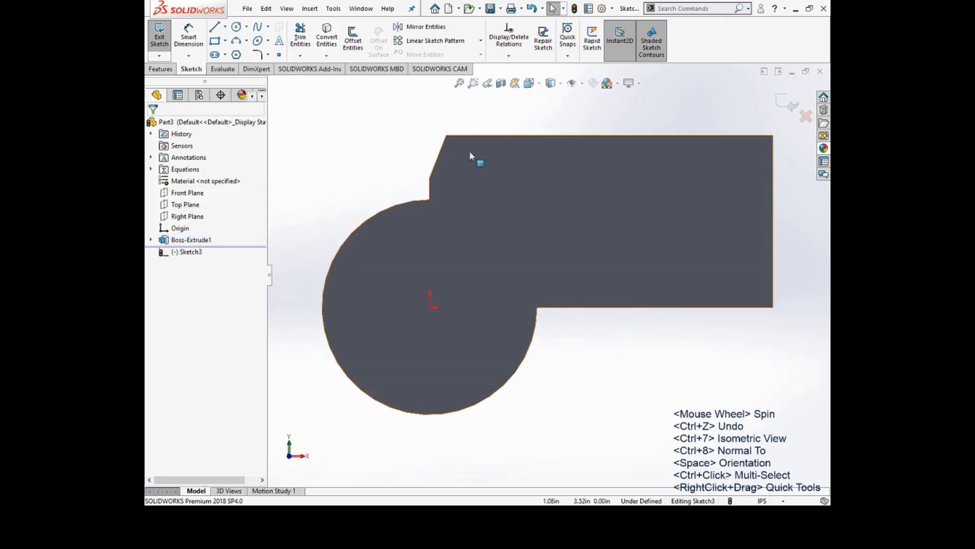
Step: Try to select the front face's outline edges with a selection box, and clear the selection
mouse_move(285, 91)
mouse_down()
mouse_move(648, 337)
mouse_move(822, 405)
mouse_move(799, 434)
mouse_move(790, 341)
mouse_up()
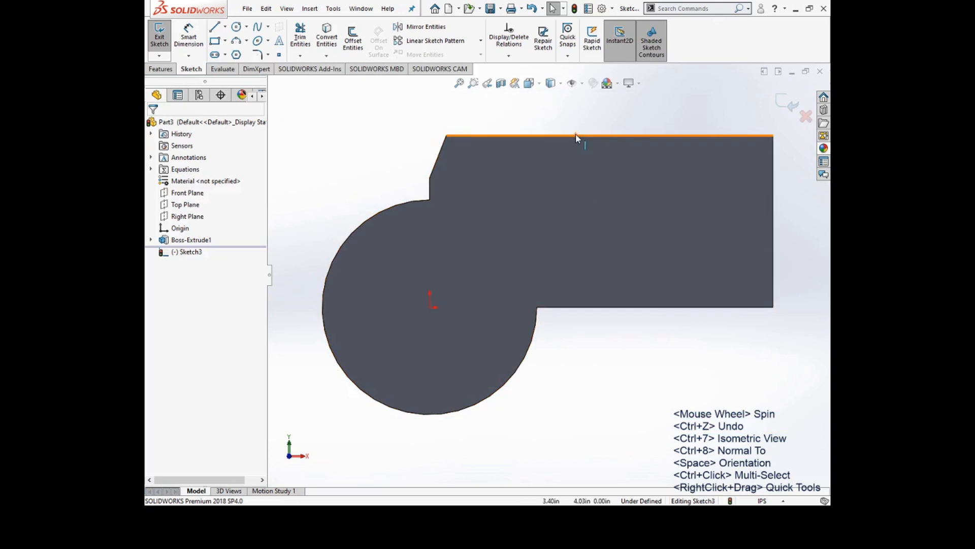
click(441, 154)
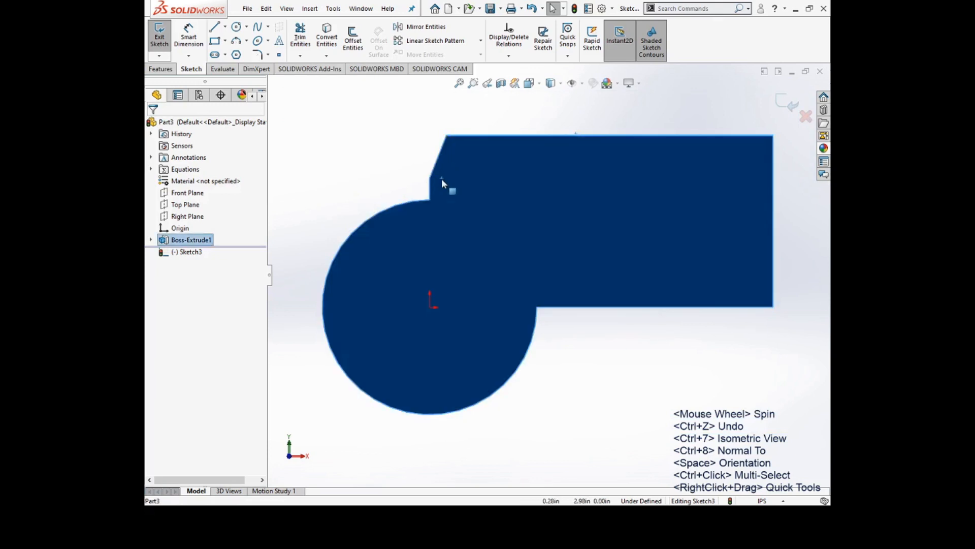
key(Escape)
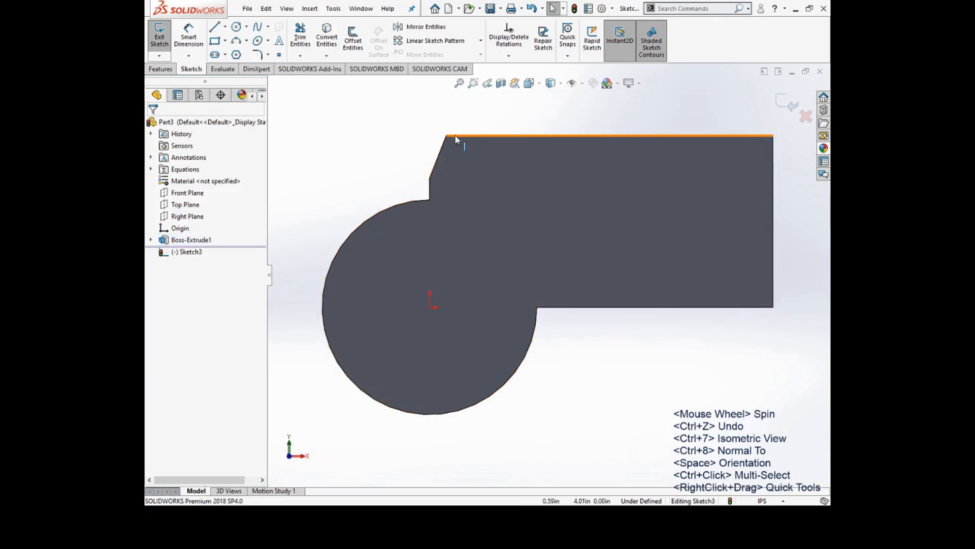
ctrl+click(430, 187)
ctrl+click(423, 199)
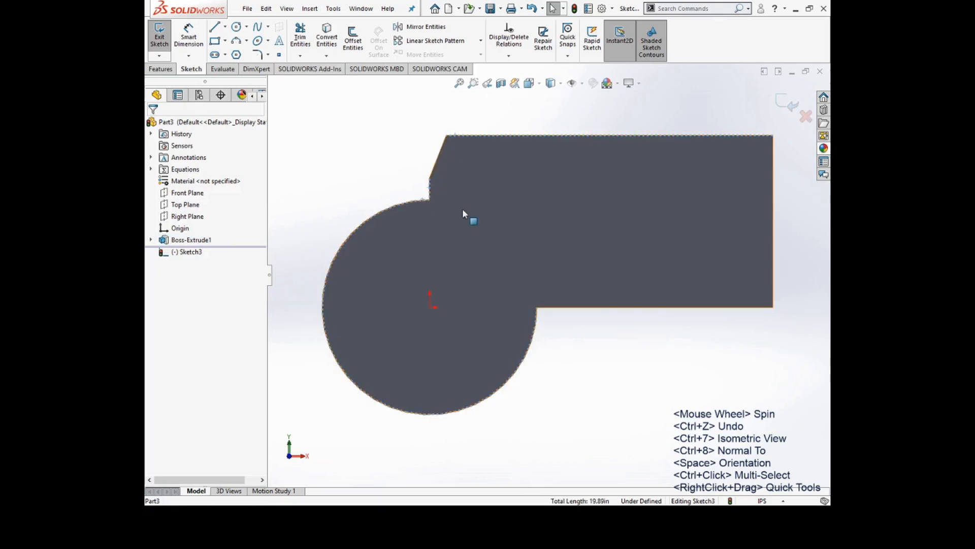
ctrl+click(557, 307)
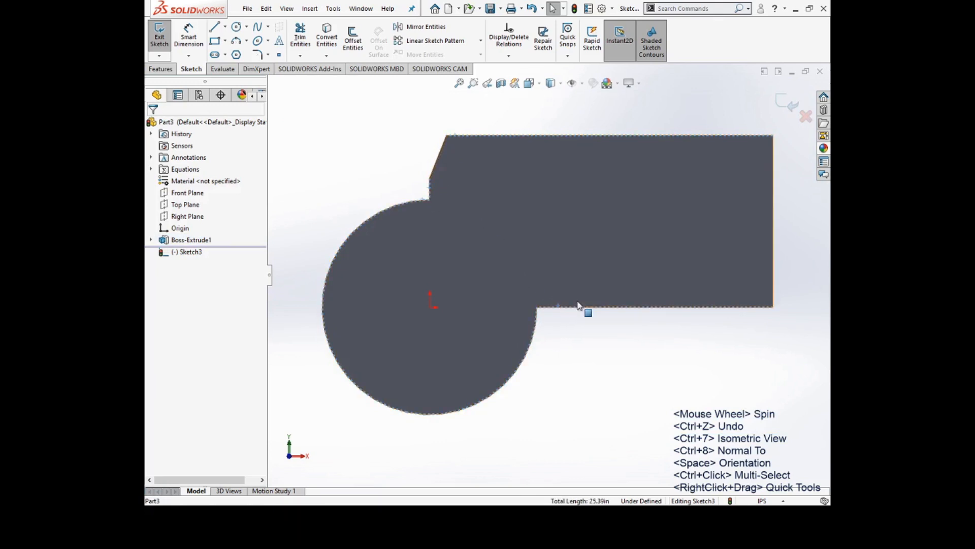
ctrl+click(774, 238)
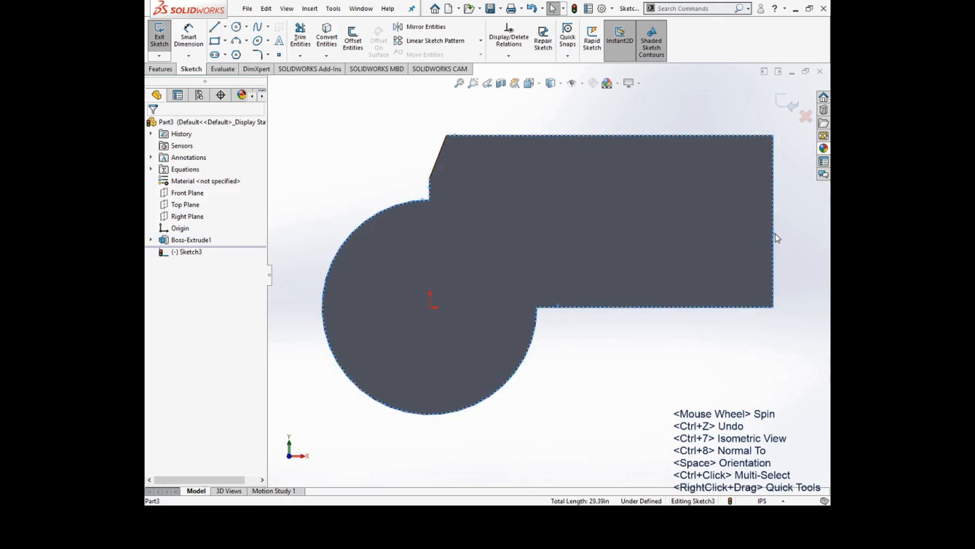
ctrl+click(439, 159)
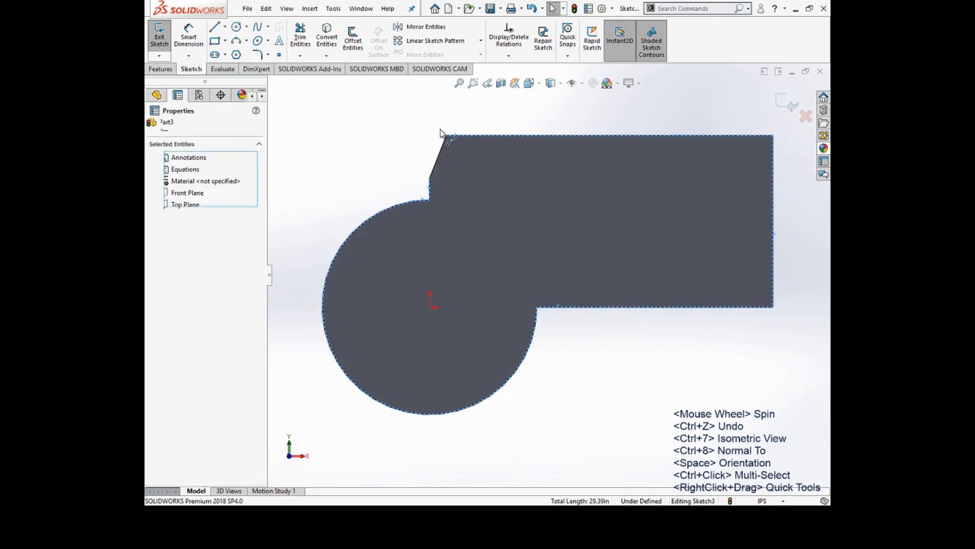
ctrl+click(439, 158)
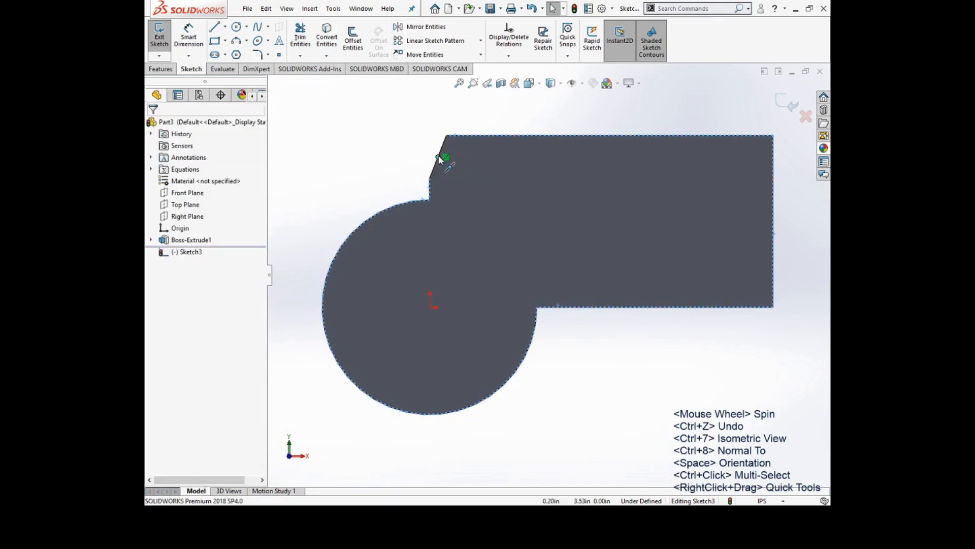
ctrl+click(443, 145)
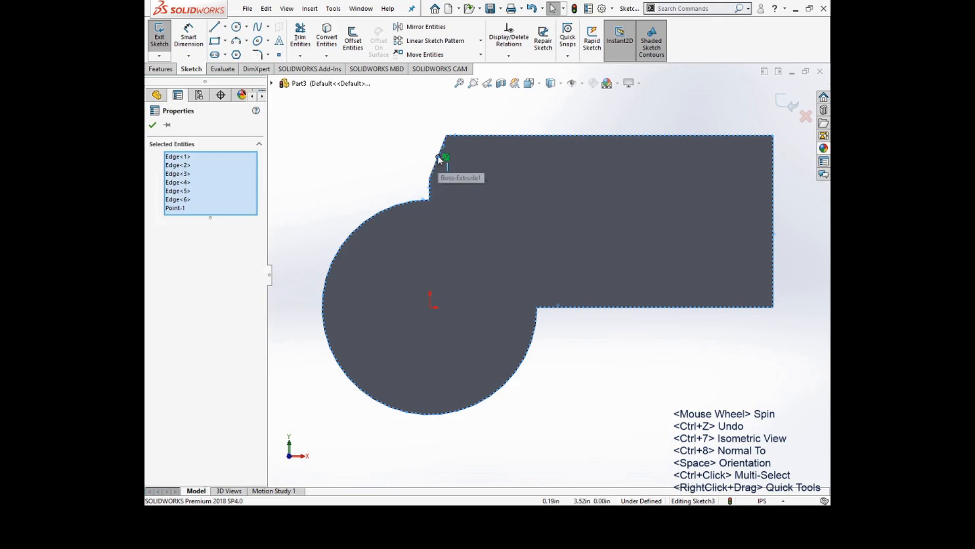
ctrl+click(439, 158)
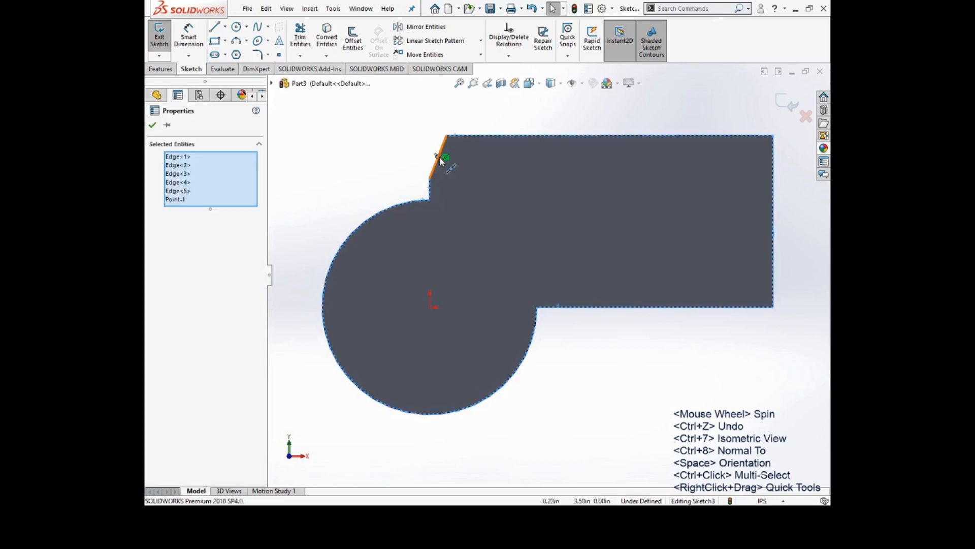
click(413, 147)
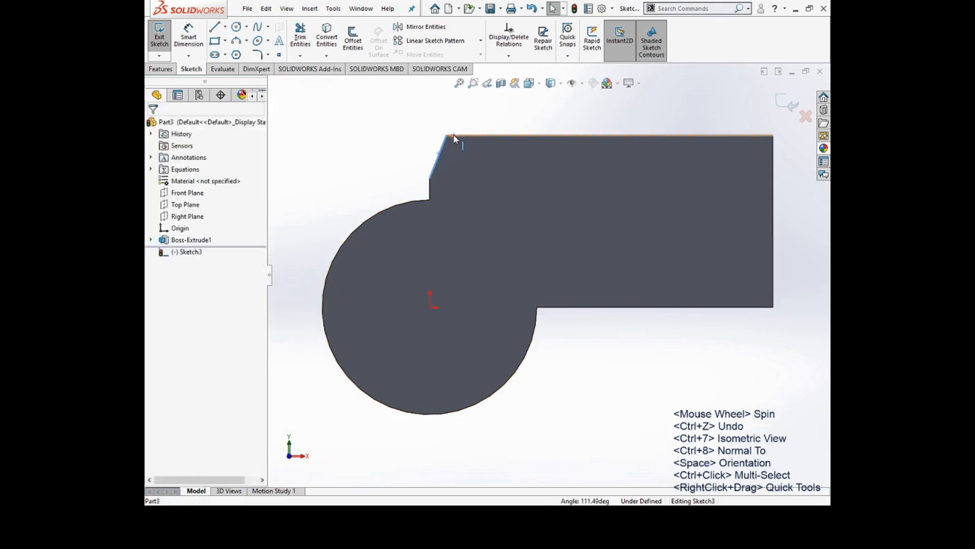
Step: Select all the outline edges of the front face and convert them into sketch entities
ctrl+click(431, 192)
ctrl+click(425, 201)
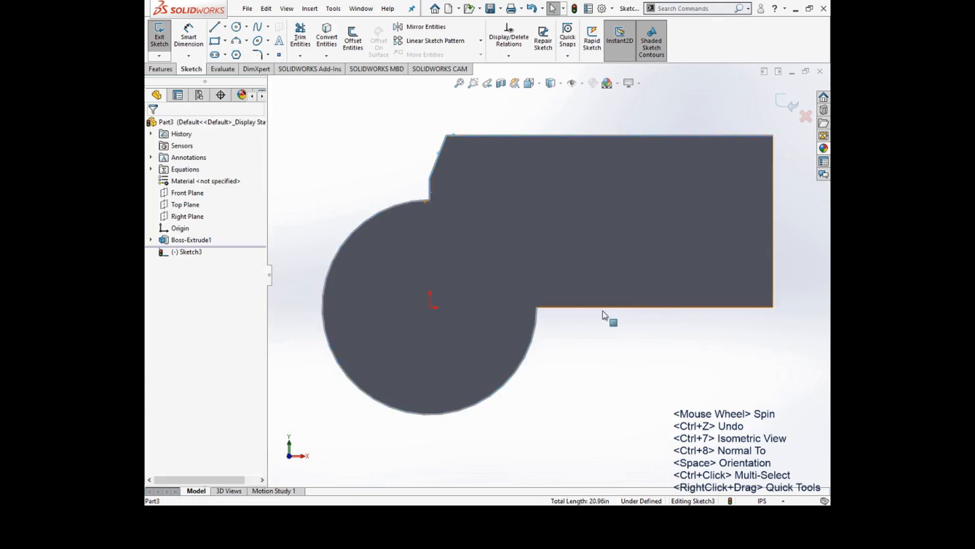
ctrl+click(606, 313)
ctrl+click(774, 229)
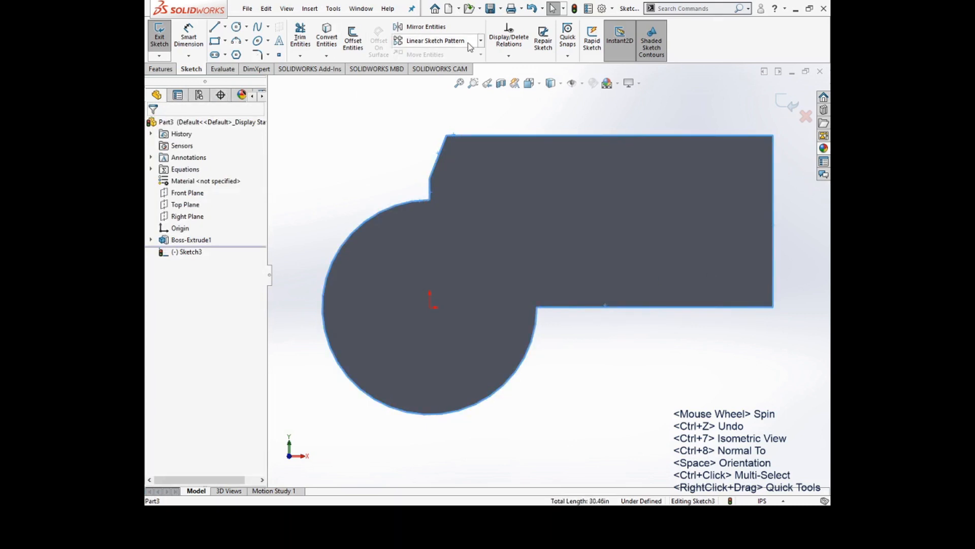
click(328, 38)
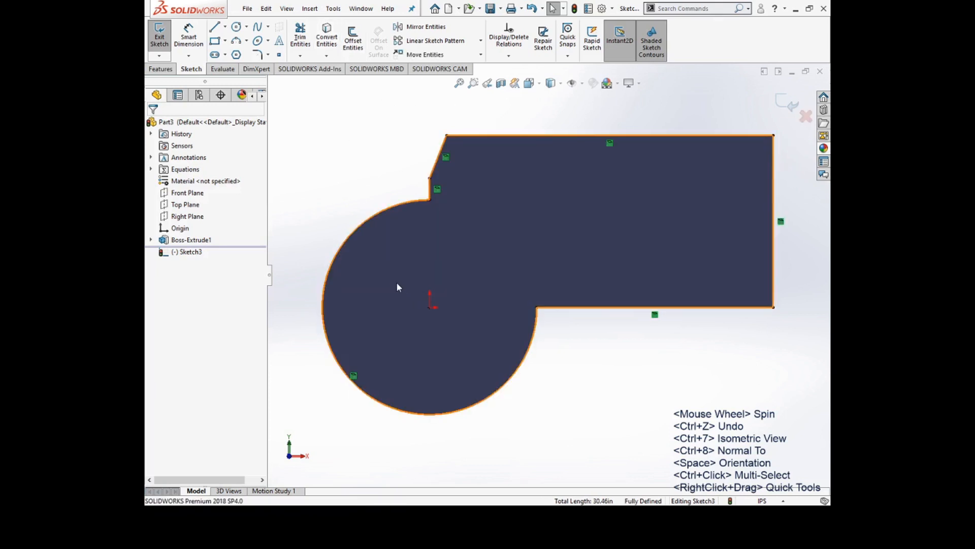
Step: Start an Offset Entities operation on the converted outline, picking its long upper line and setting the distance to 0.30 in
click(353, 41)
click(488, 135)
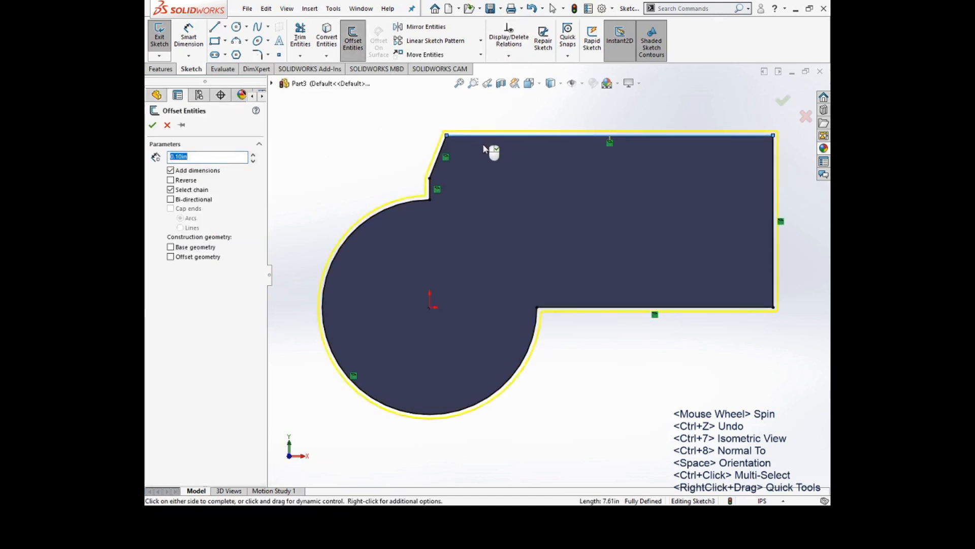
click(253, 155)
click(253, 155)
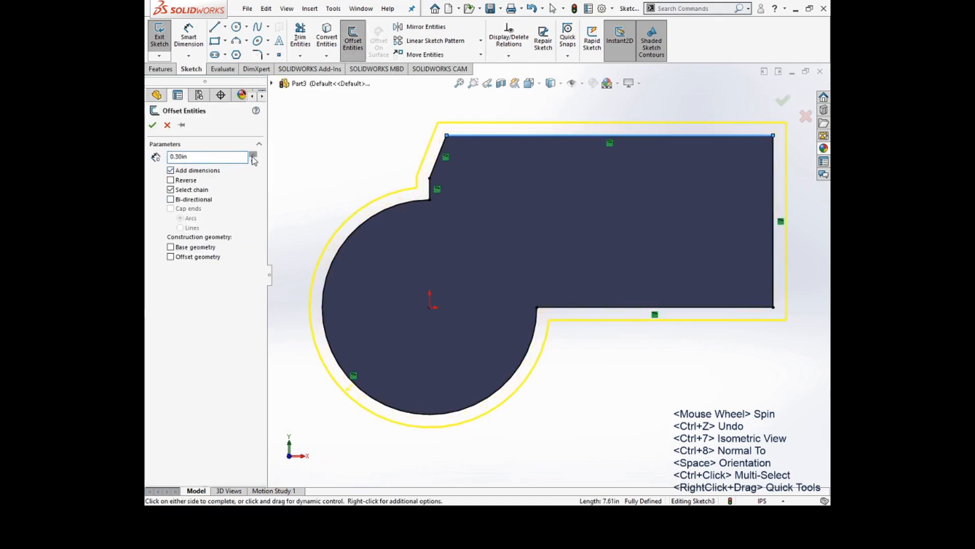
Step: Toggle the offset's chain selection off and on to compare offsetting the single line with offsetting the whole outline
click(170, 170)
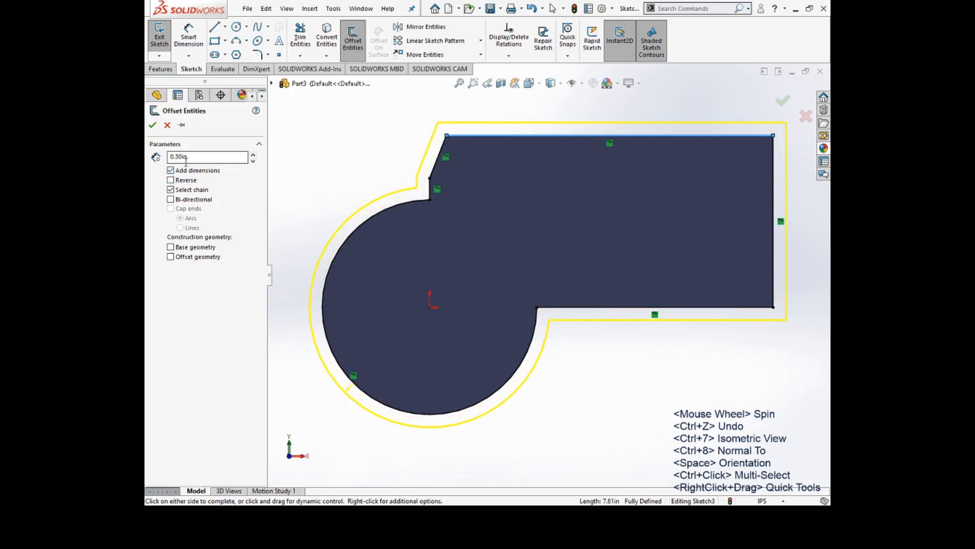
click(171, 190)
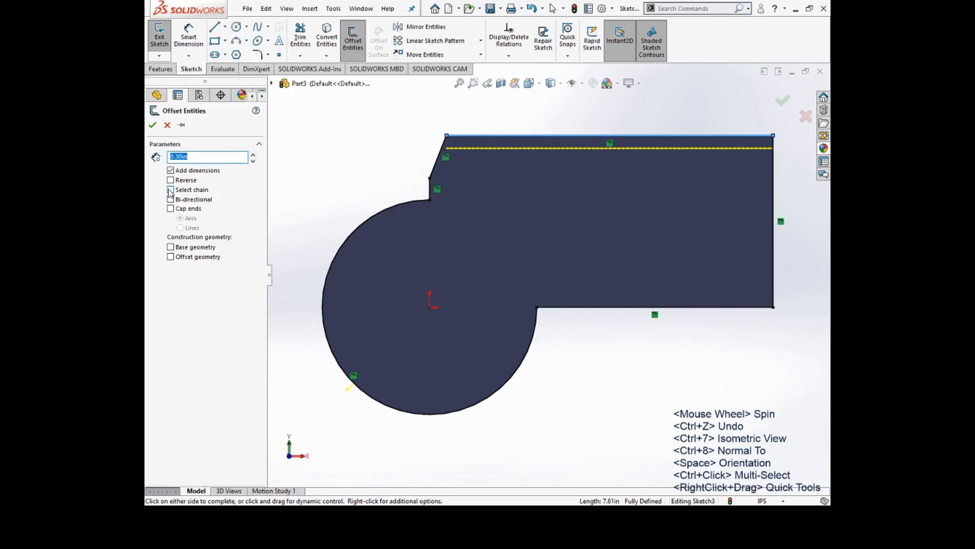
click(171, 190)
click(171, 190)
click(171, 190)
click(171, 190)
click(171, 190)
click(171, 190)
click(171, 190)
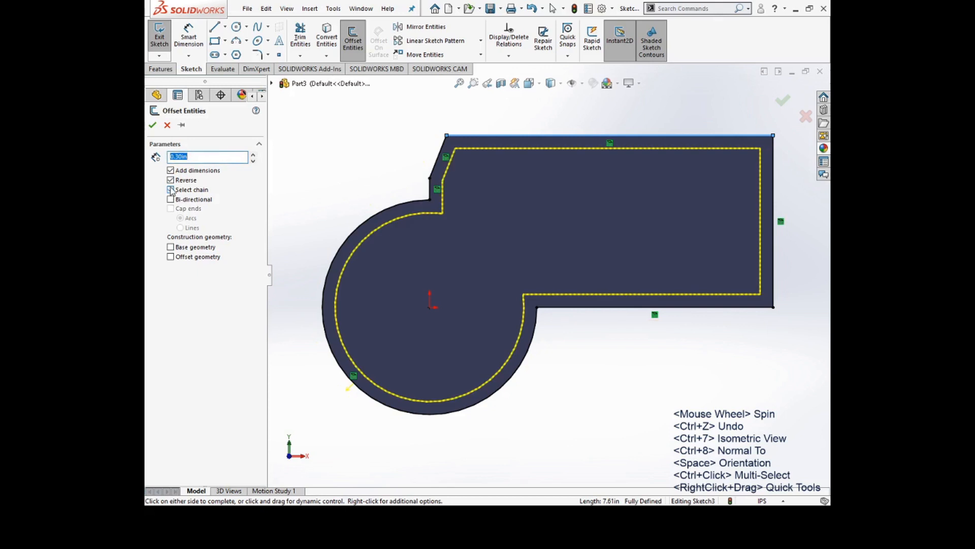
click(170, 190)
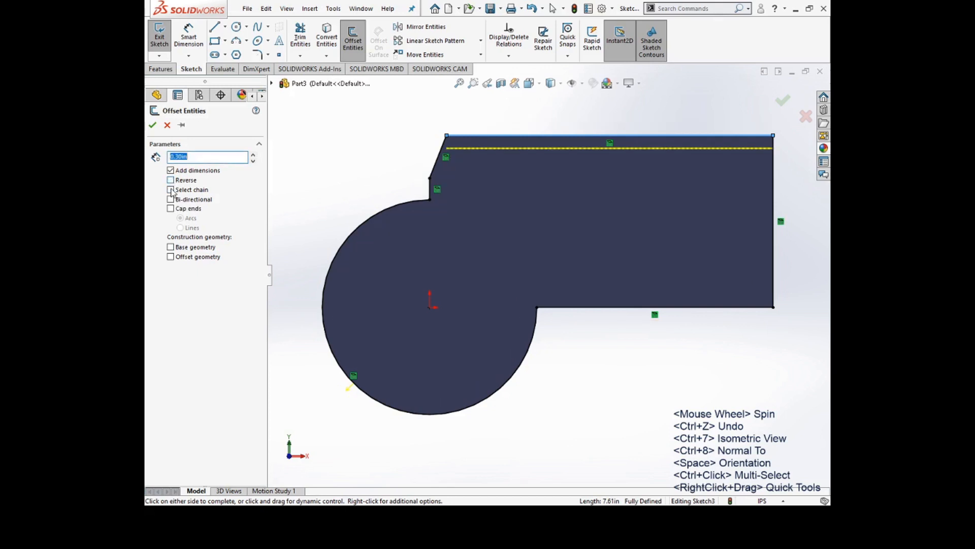
click(172, 191)
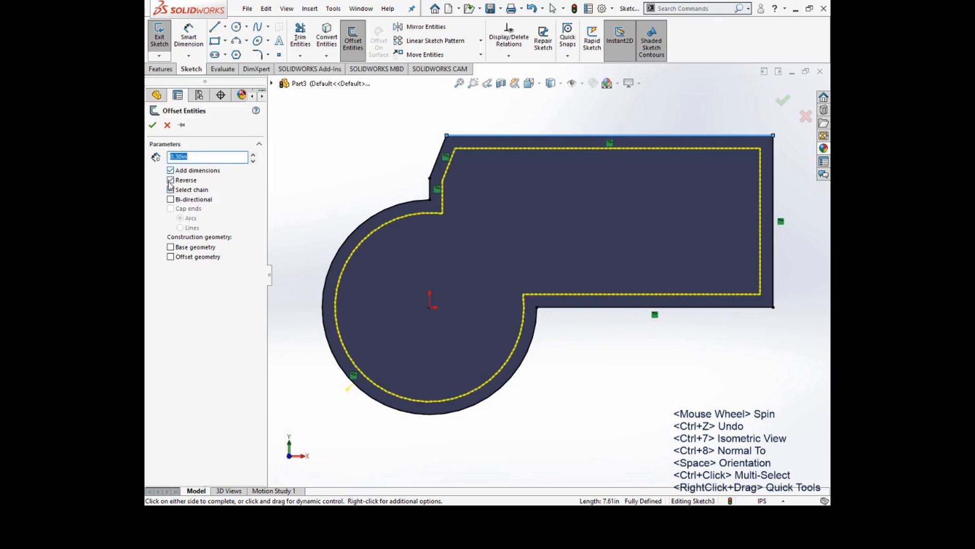
Step: Reverse the offset so it lies inside the outline, and accept it with chain selection and dimensions enabled
click(170, 181)
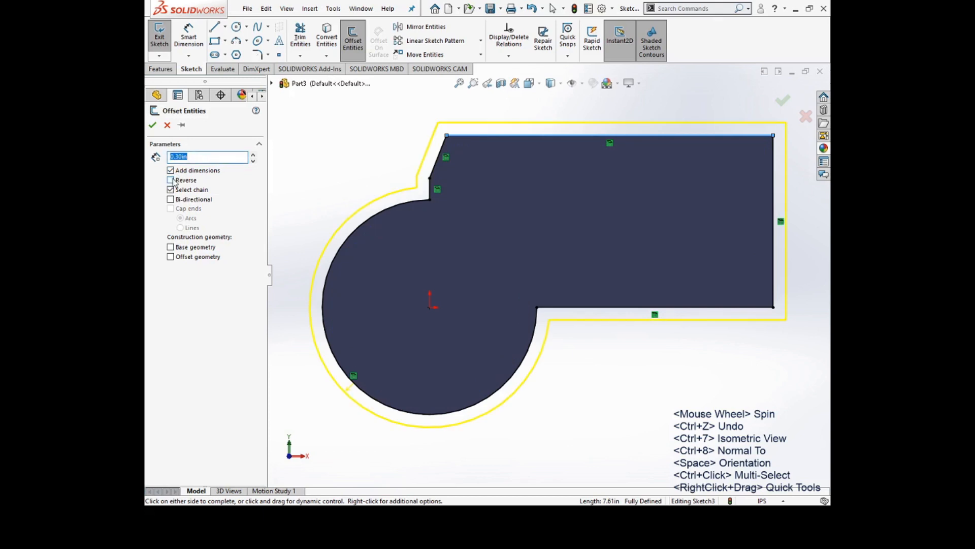
click(171, 181)
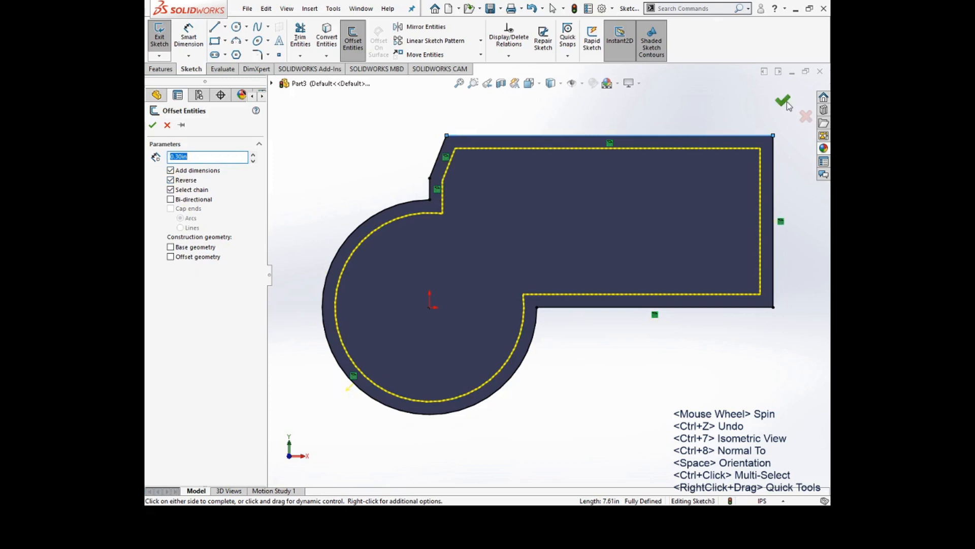
click(786, 102)
Step: Exit the sketch and cut its inner offset contour through the body with a blind depth of 5 in
middle_drag(713, 154, 687, 181)
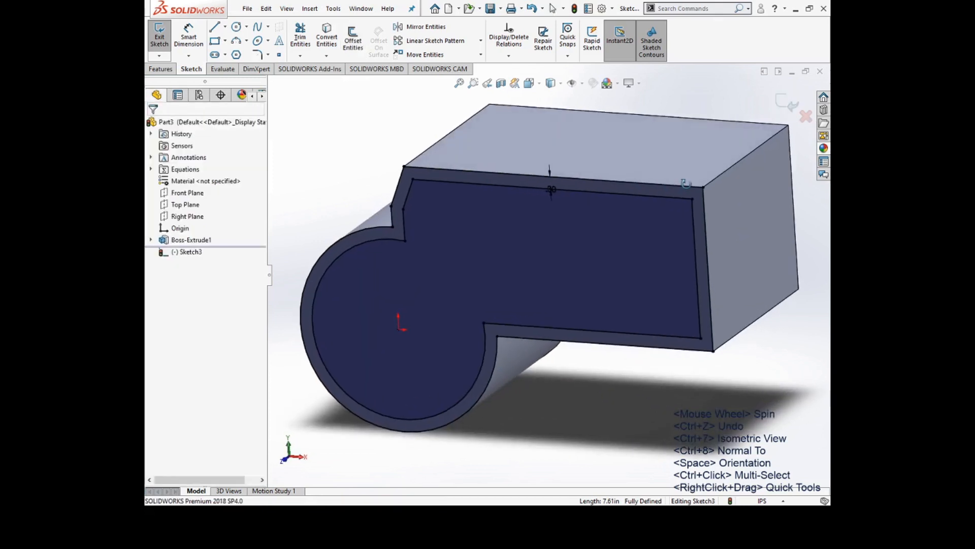
click(790, 100)
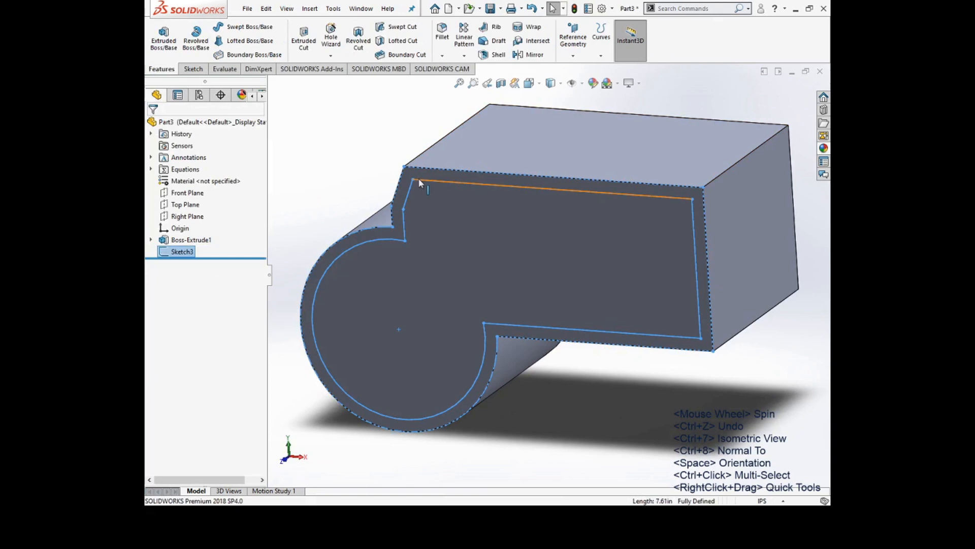
click(304, 36)
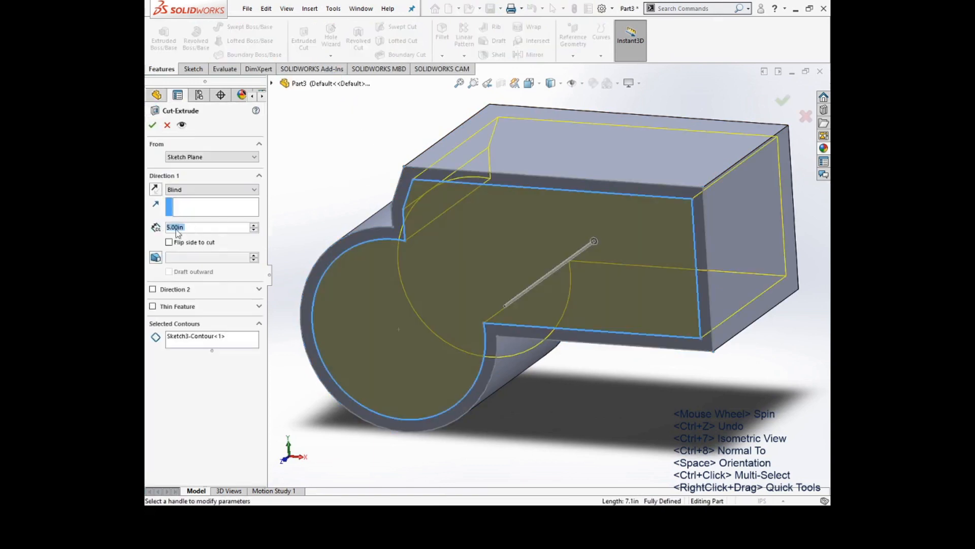
click(183, 191)
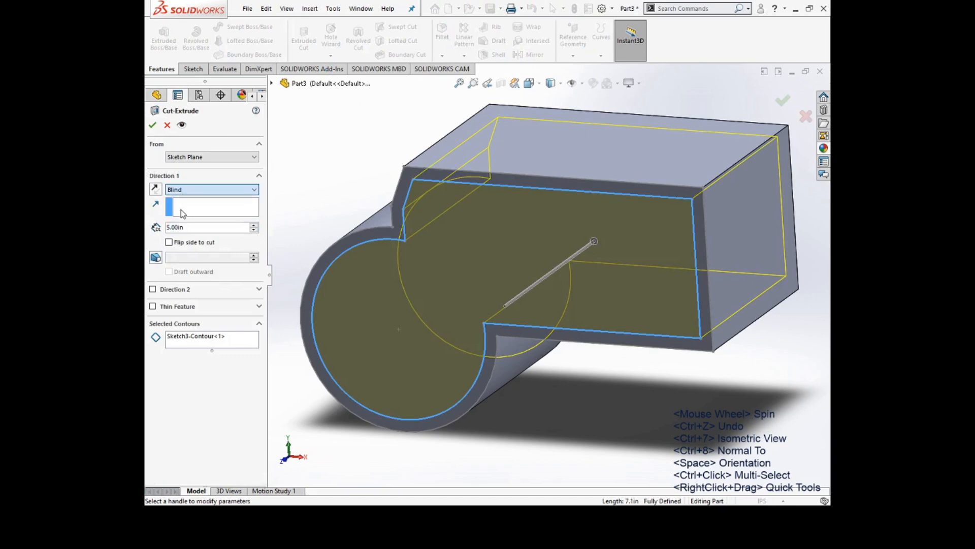
click(181, 208)
click(152, 125)
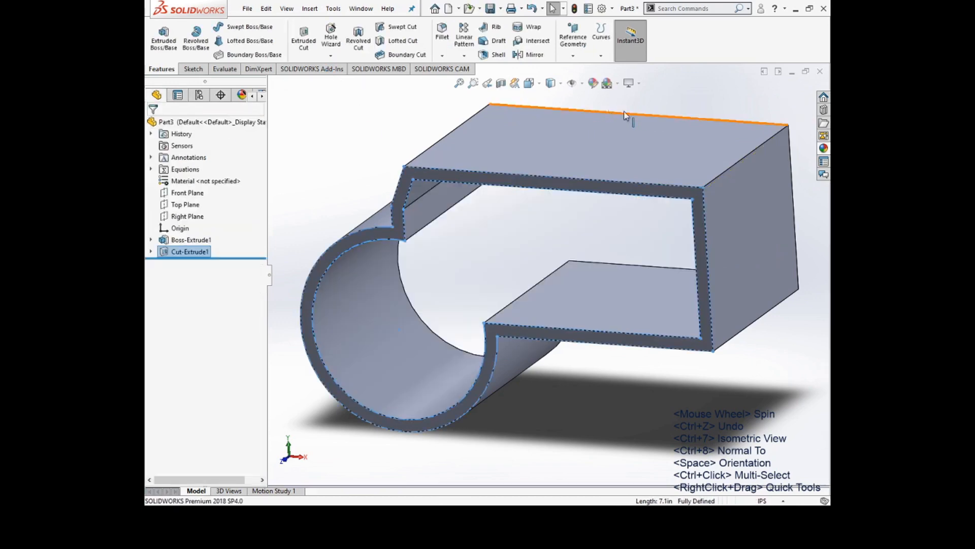
Step: Start a new sketch on the flat end face of the body's rectangular portion
middle_drag(589, 122, 624, 135)
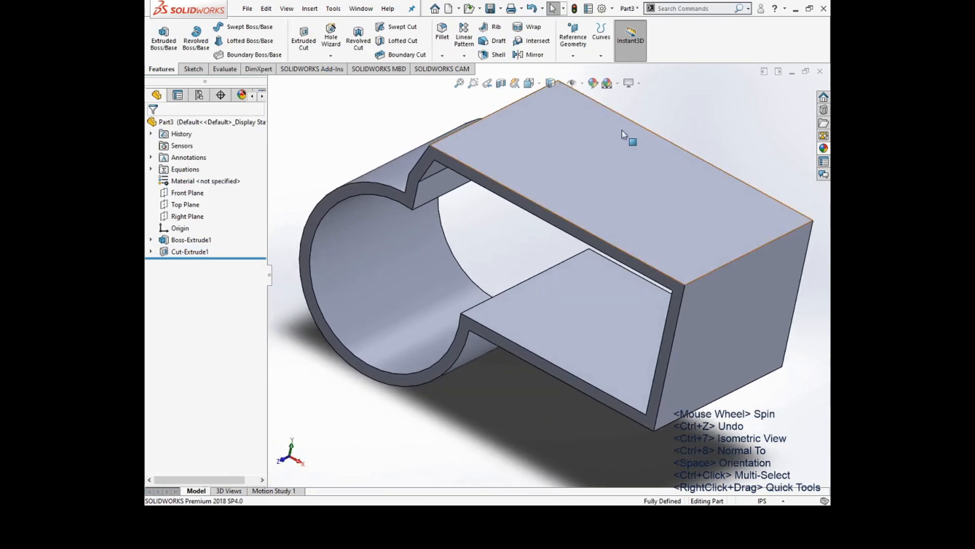
click(192, 69)
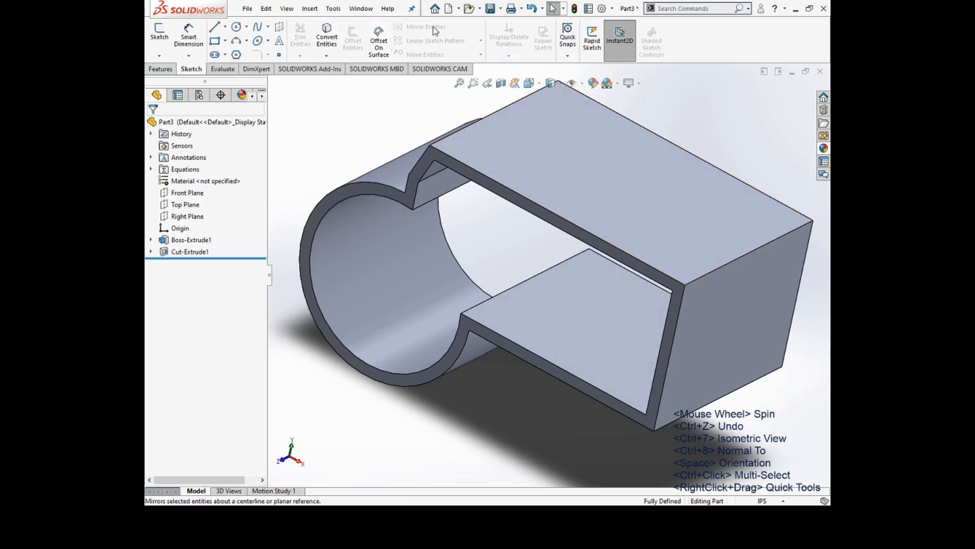
click(546, 179)
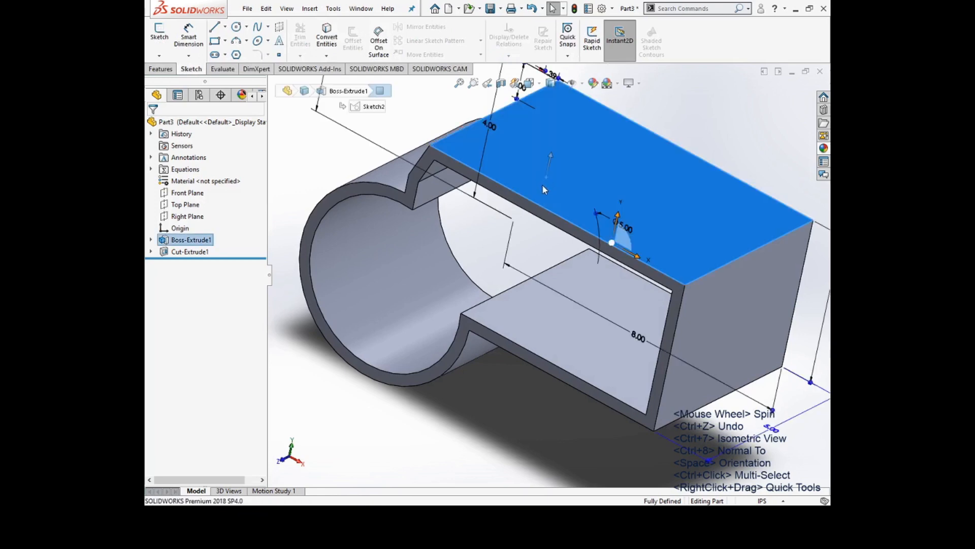
mouse_move(491, 315)
middle_down()
mouse_move(621, 270)
mouse_move(563, 273)
middle_up()
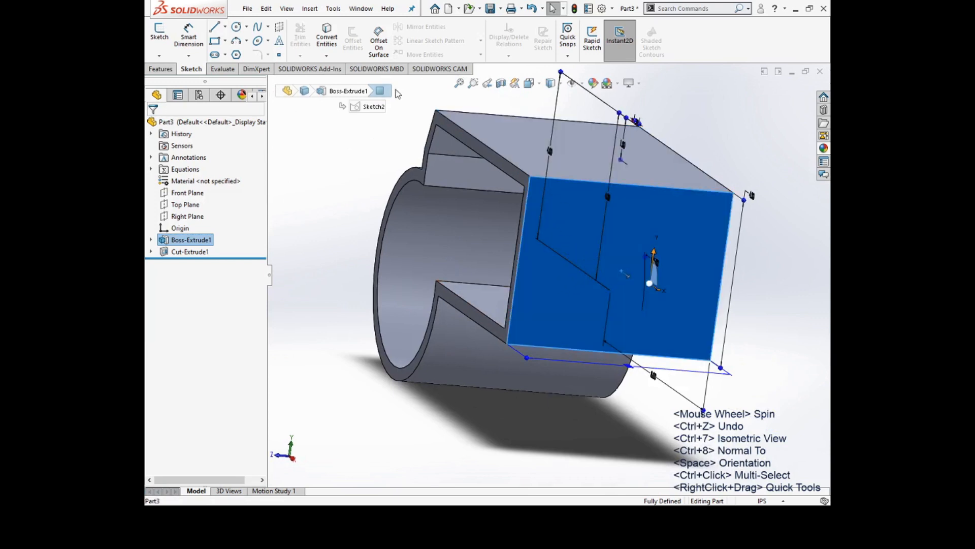
click(159, 33)
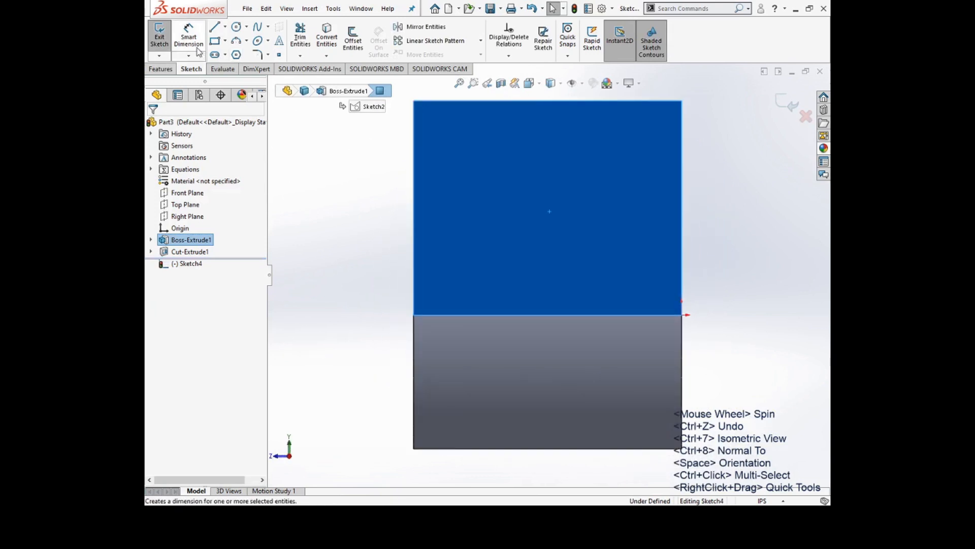
click(215, 27)
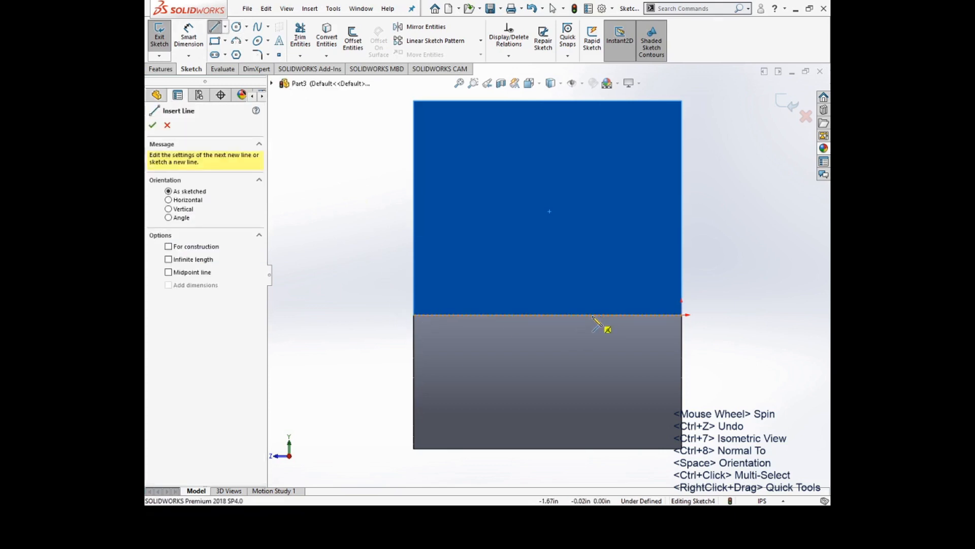
click(548, 315)
key(Escape)
Step: Draw a vertical centerline from the midpoint of the end face's lower edge to the midpoint of its upper edge
click(215, 28)
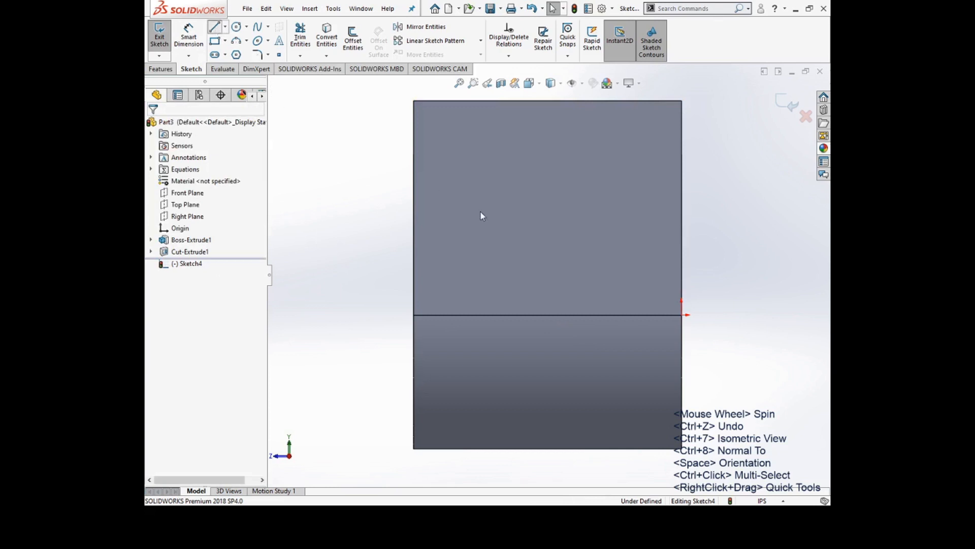
click(225, 26)
click(237, 49)
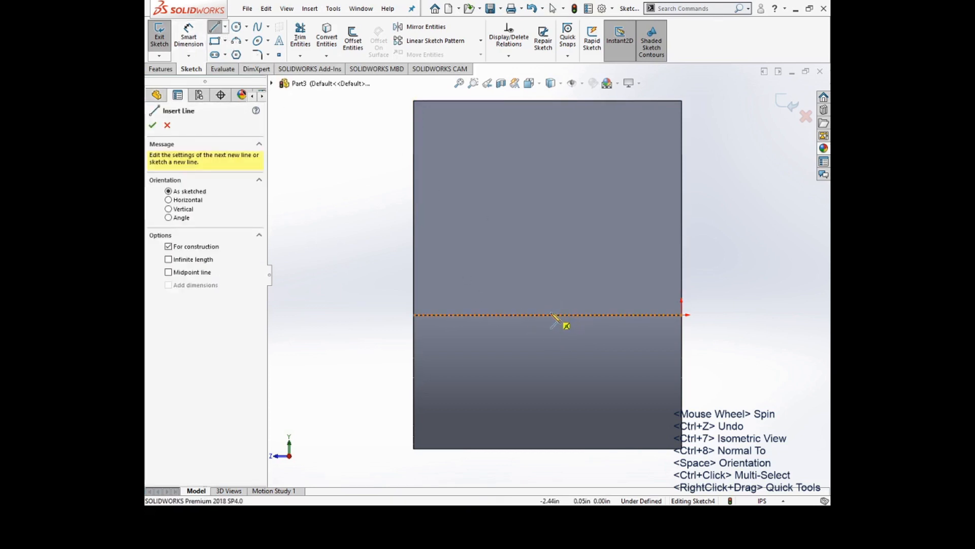
click(548, 315)
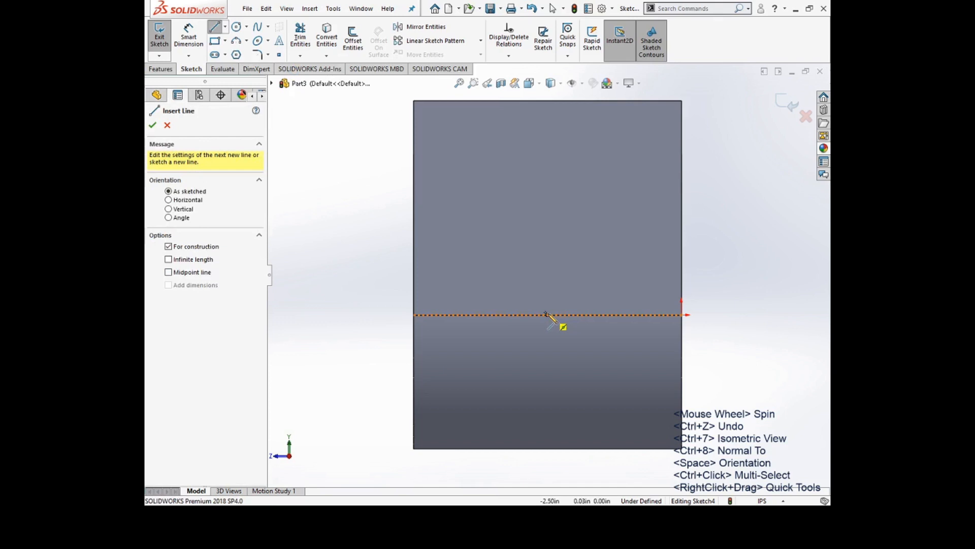
click(548, 100)
key(Escape)
key(Escape)
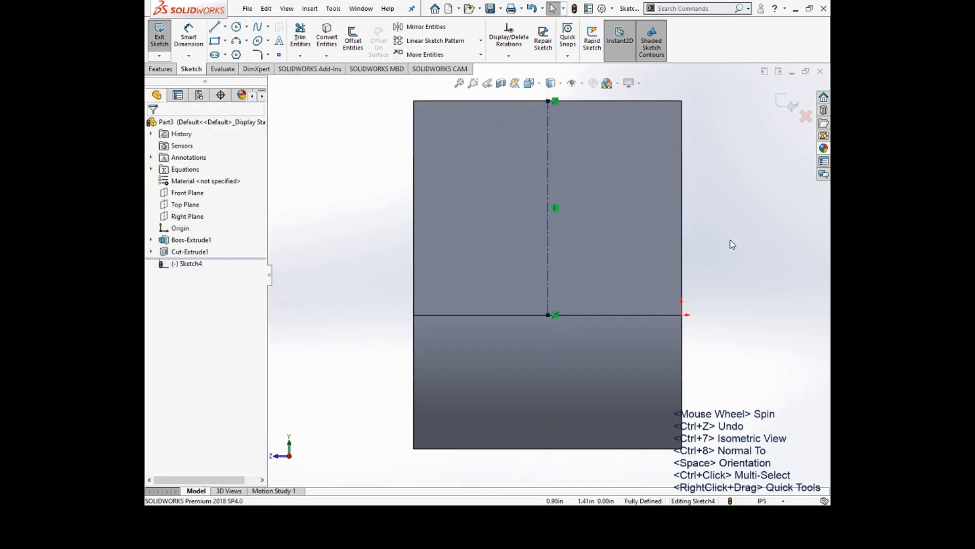
Step: Sketch a circle with a 1.25 in diameter on the end face, in the half farther from the origin
click(236, 28)
click(477, 202)
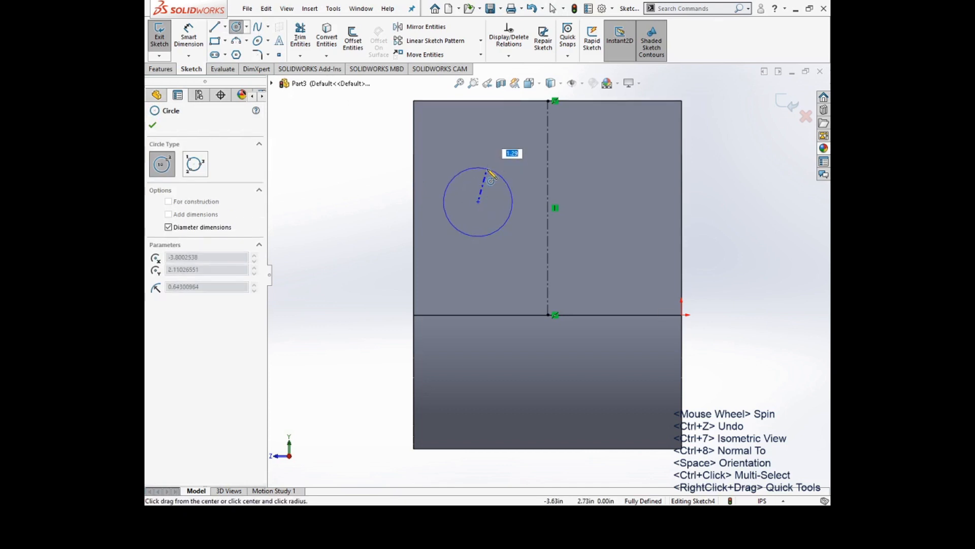
text(1.25)
key(Return)
key(Escape)
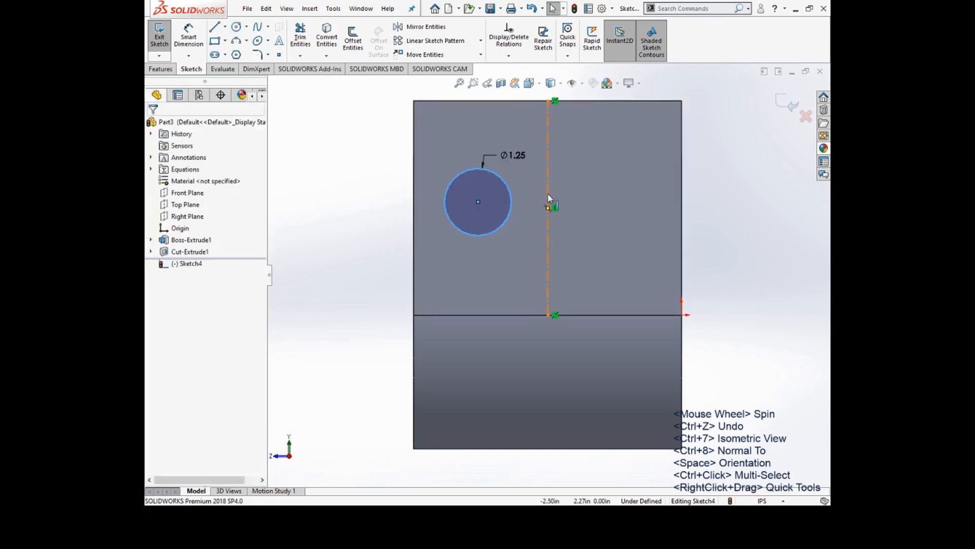
Step: Align the circle's center horizontally with the midpoint of the vertical centerline
click(547, 206)
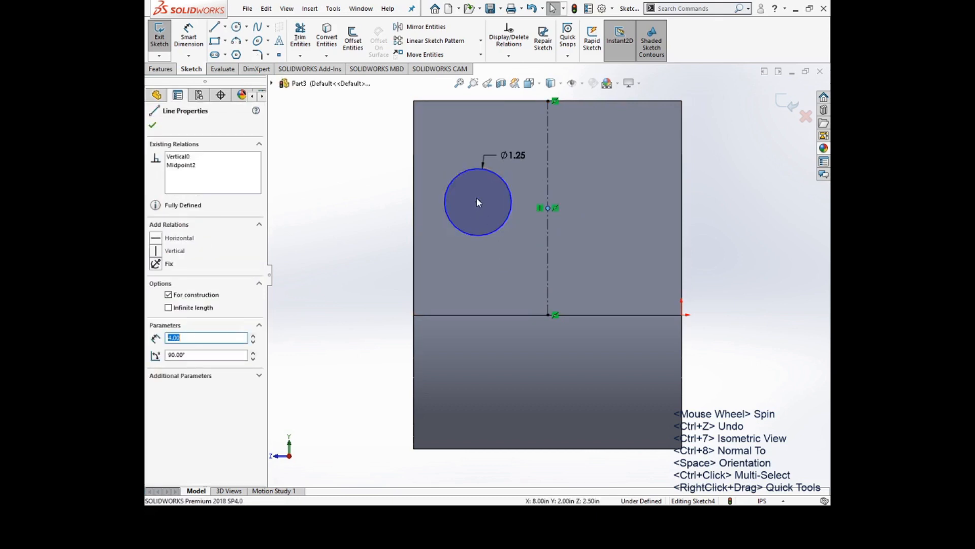
ctrl+click(478, 203)
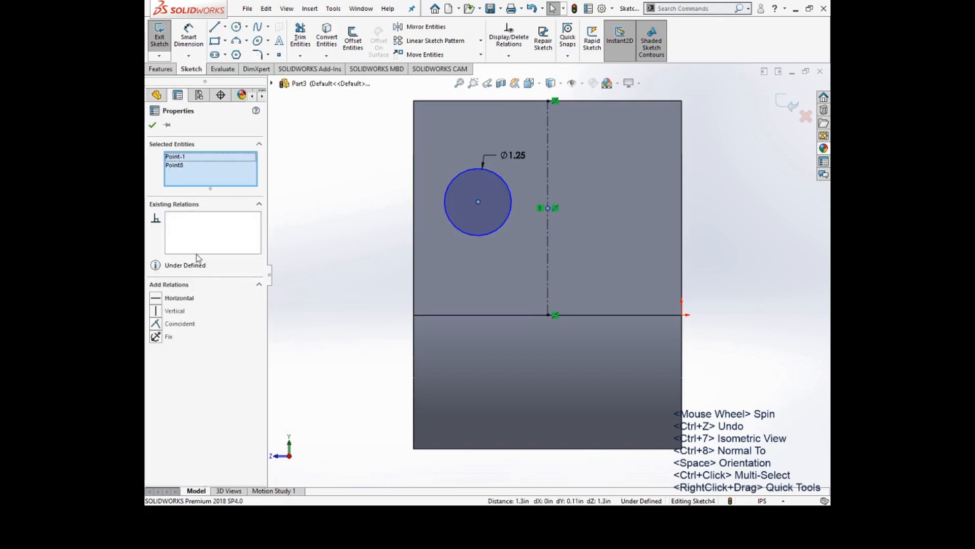
click(158, 303)
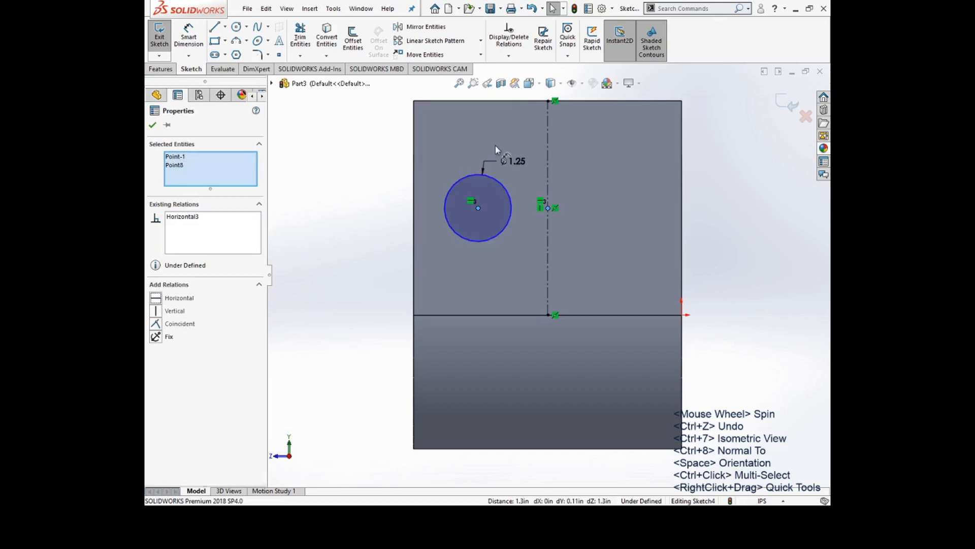
key(Escape)
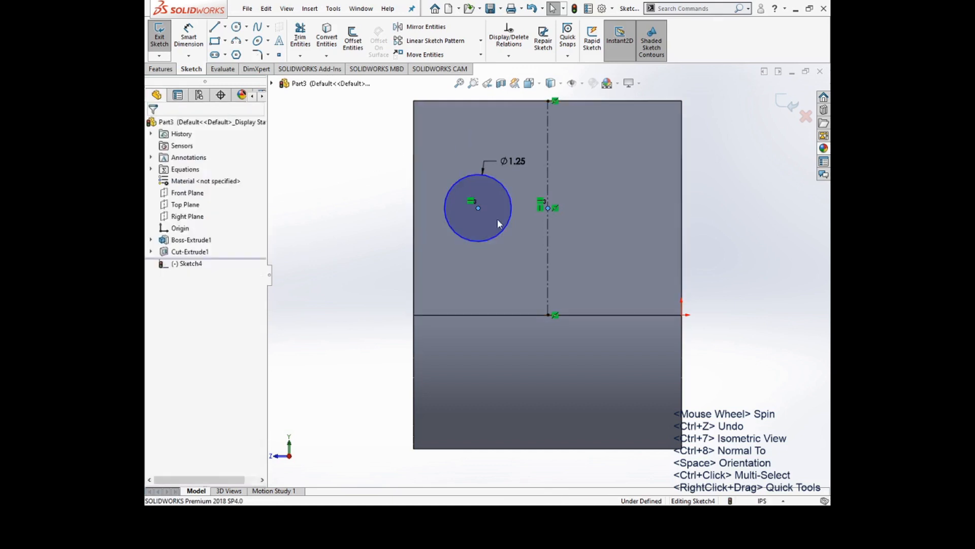
Step: Draw a construction line along the face's upper edge from the corner on the circle's side to the vertical centerline's upper endpoint
click(478, 208)
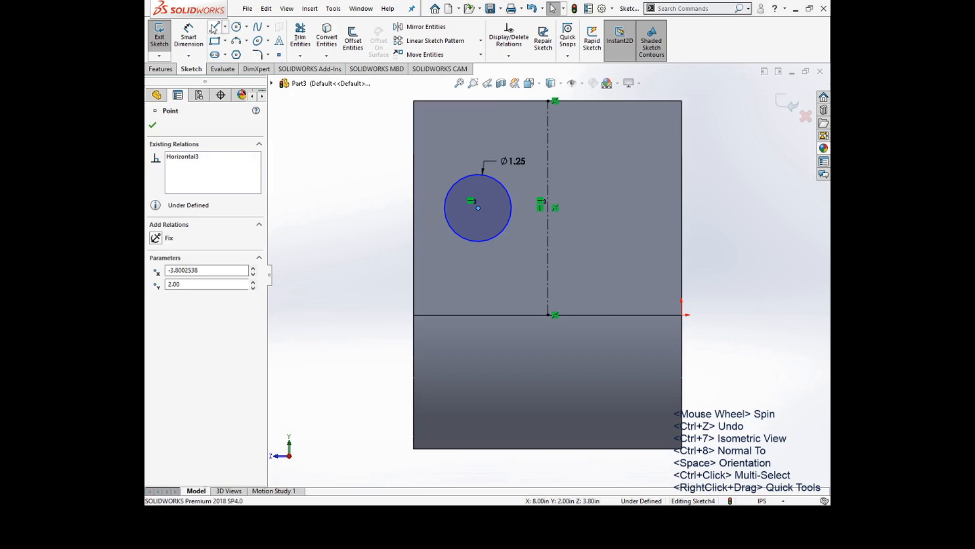
click(214, 27)
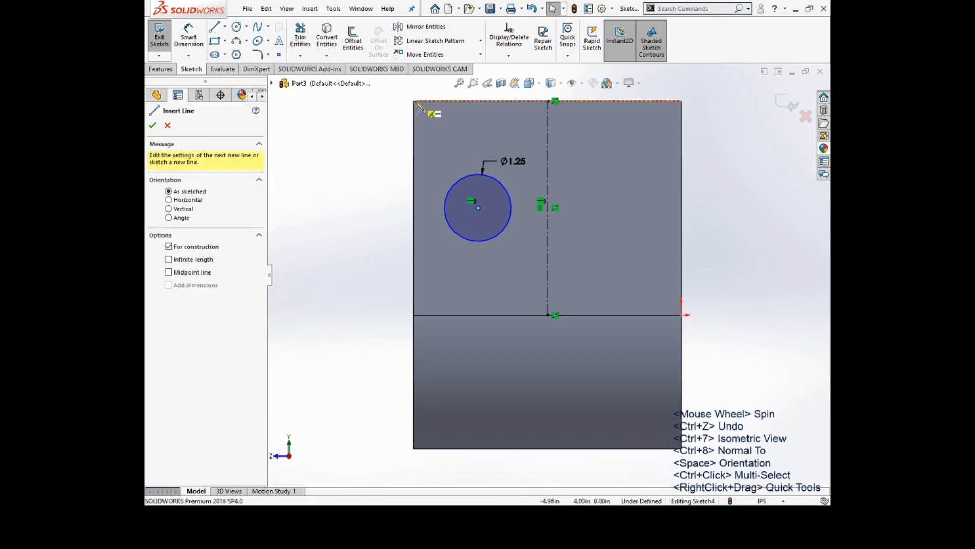
drag(414, 102, 548, 101)
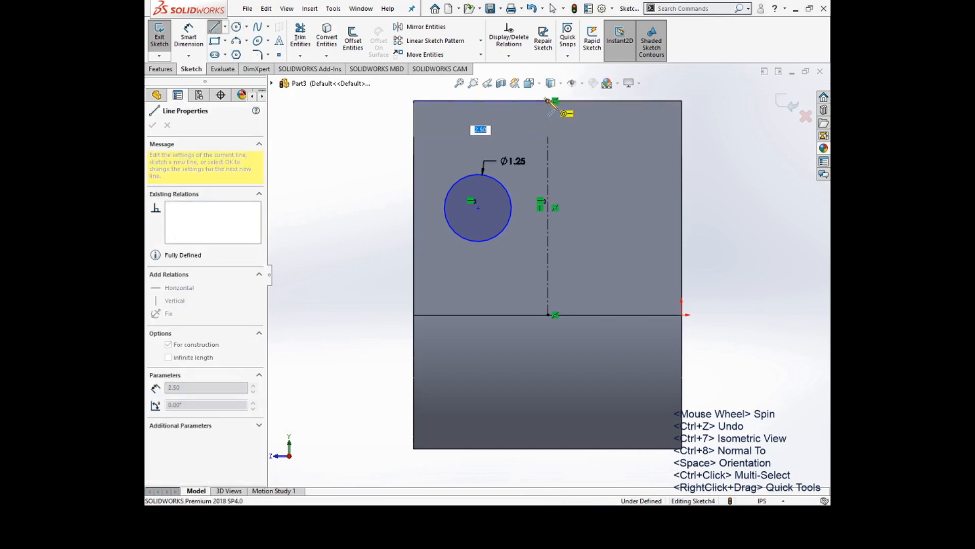
key(Escape)
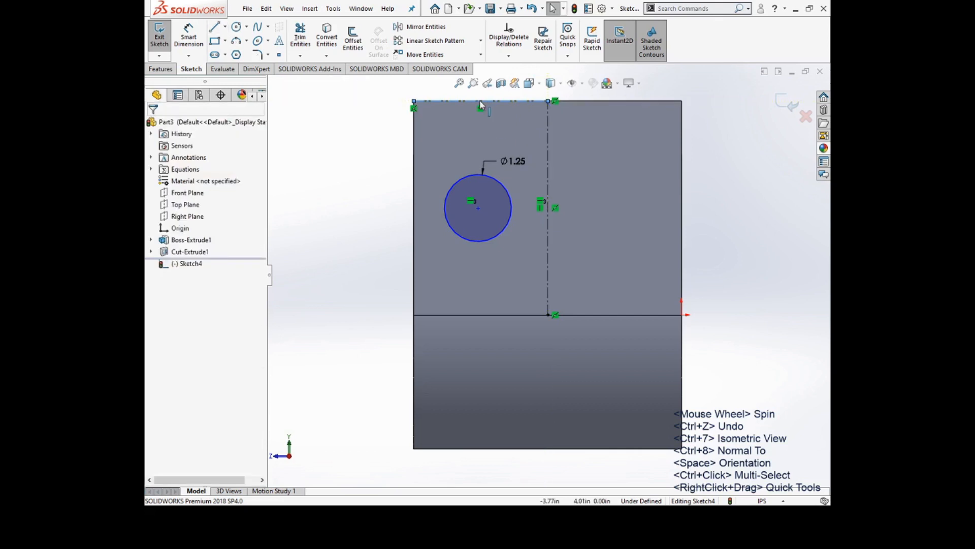
Step: Align the circle's center vertically with the midpoint of the short construction line on the upper edge
click(481, 101)
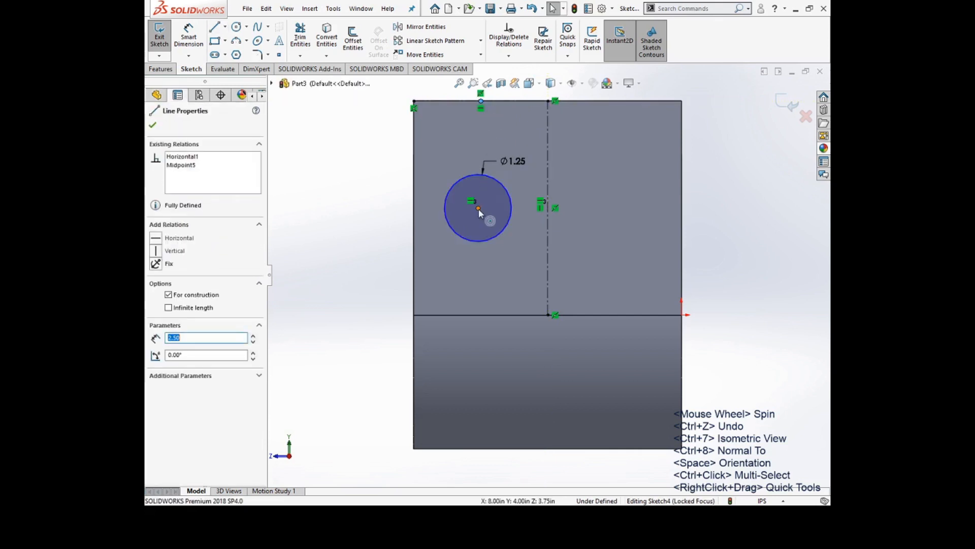
ctrl+click(479, 208)
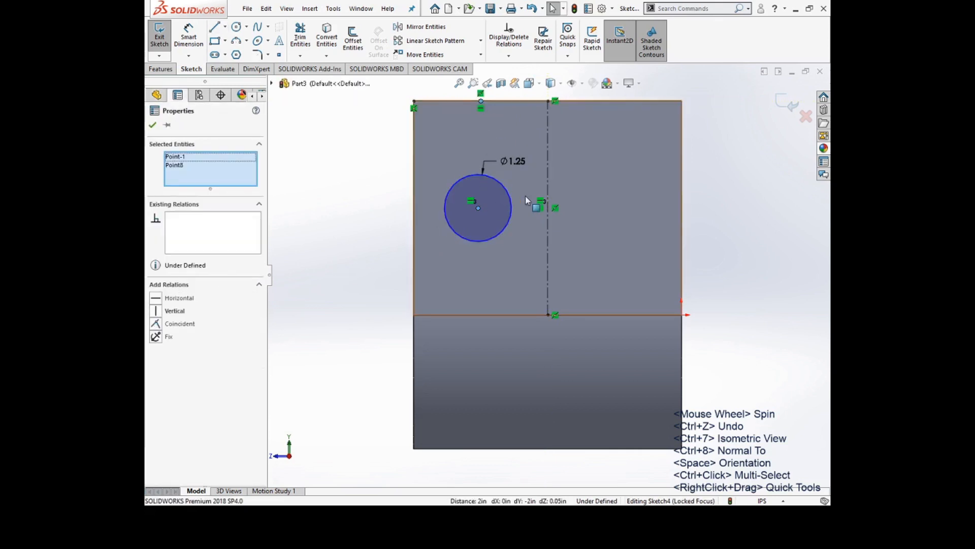
click(156, 311)
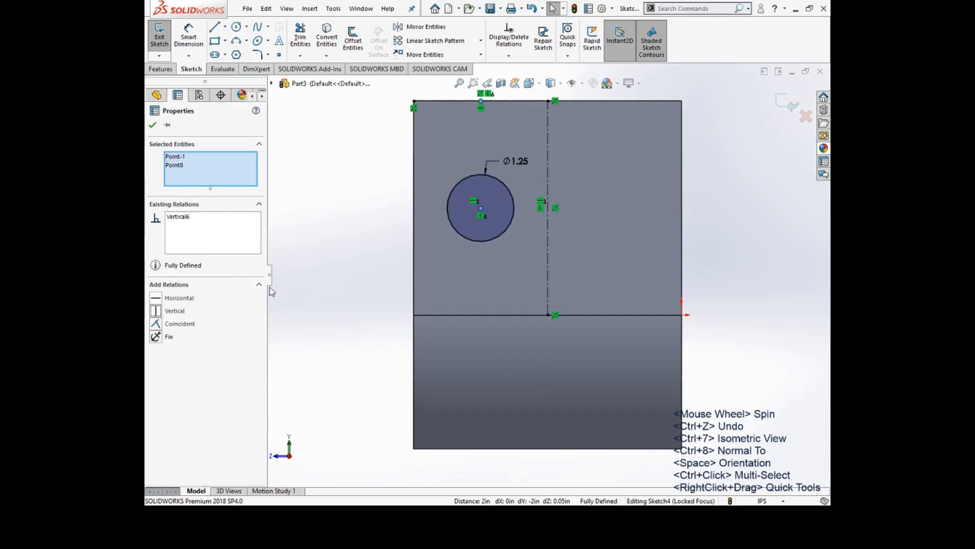
key(Escape)
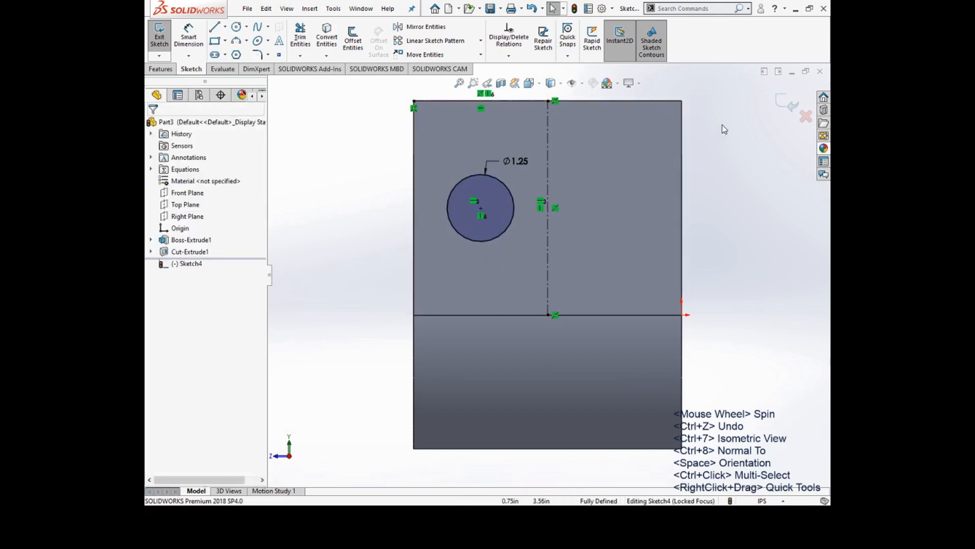
Step: Mirror a copy of the circle about the vertical centerline
click(547, 130)
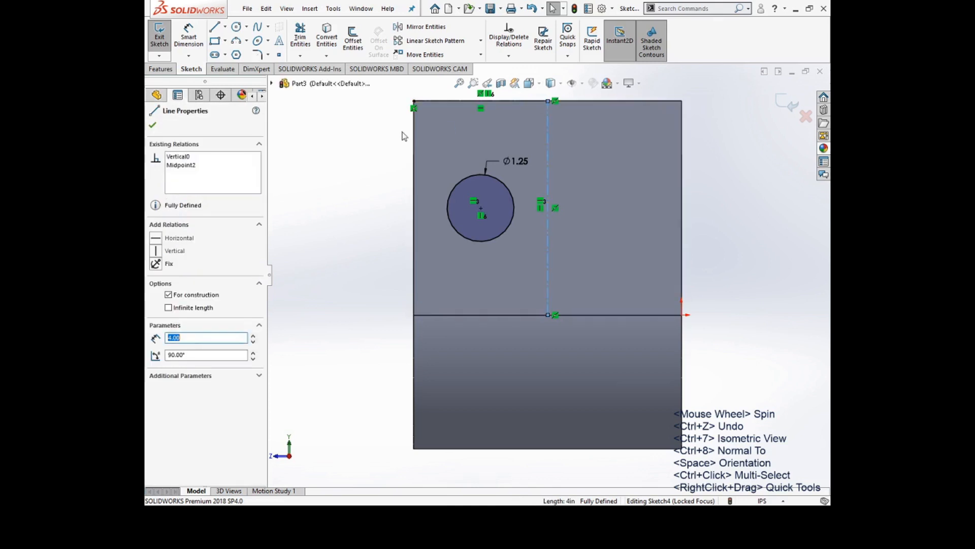
click(404, 136)
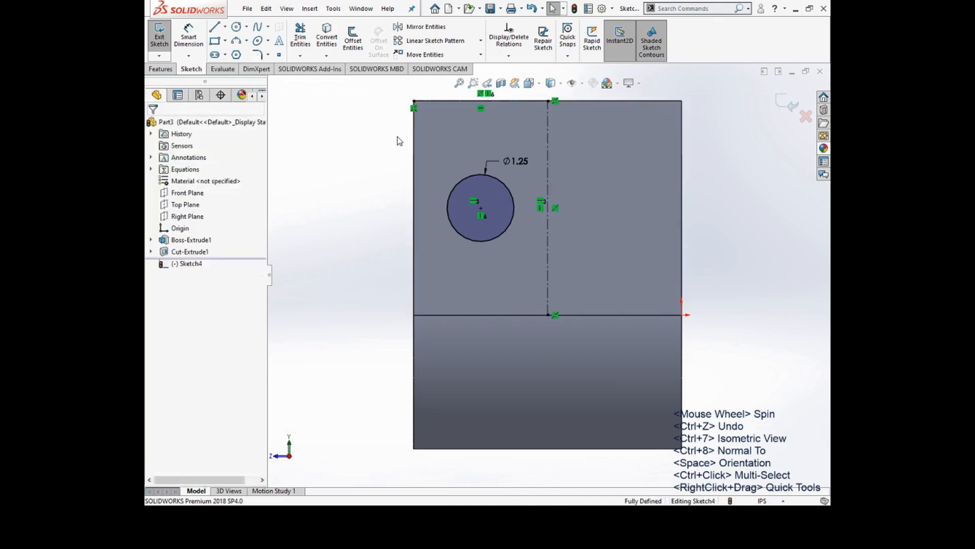
click(429, 27)
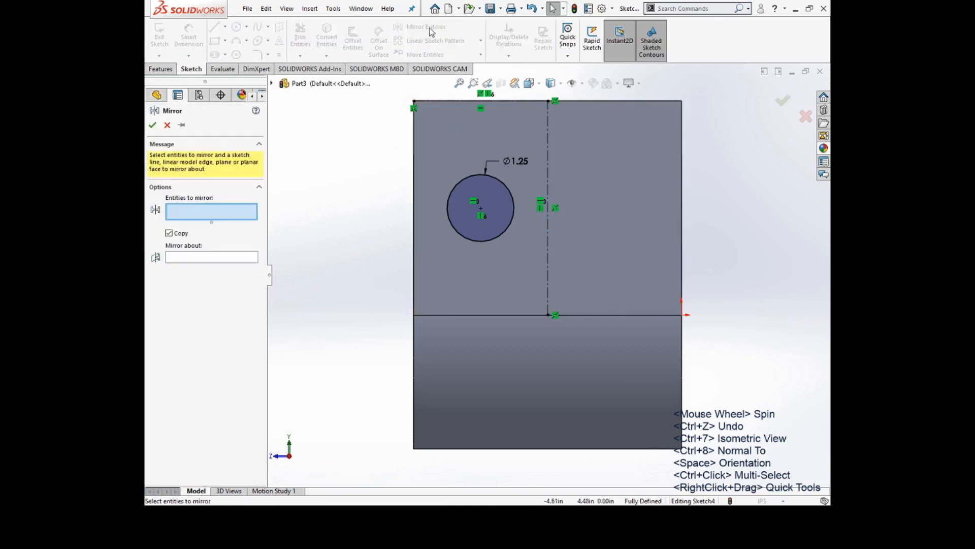
click(492, 195)
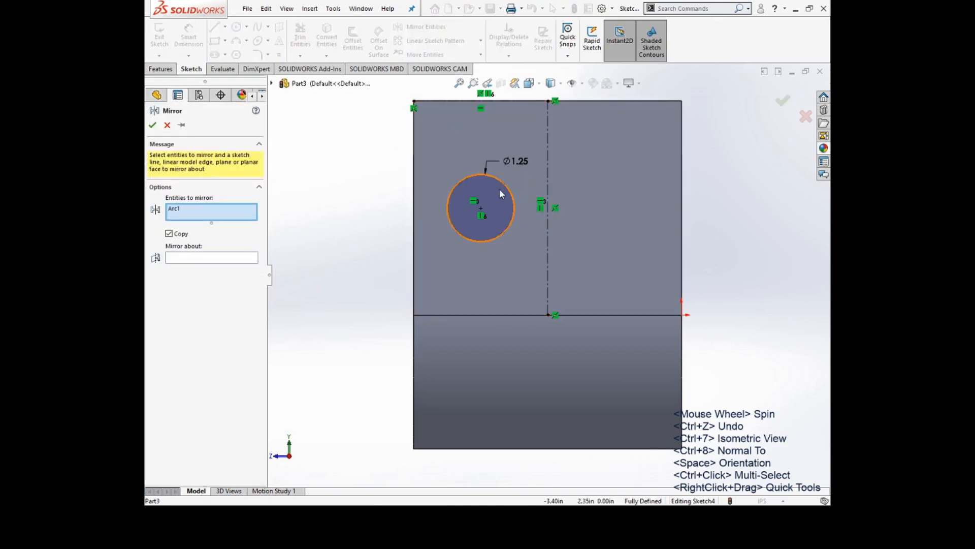
click(225, 258)
click(549, 170)
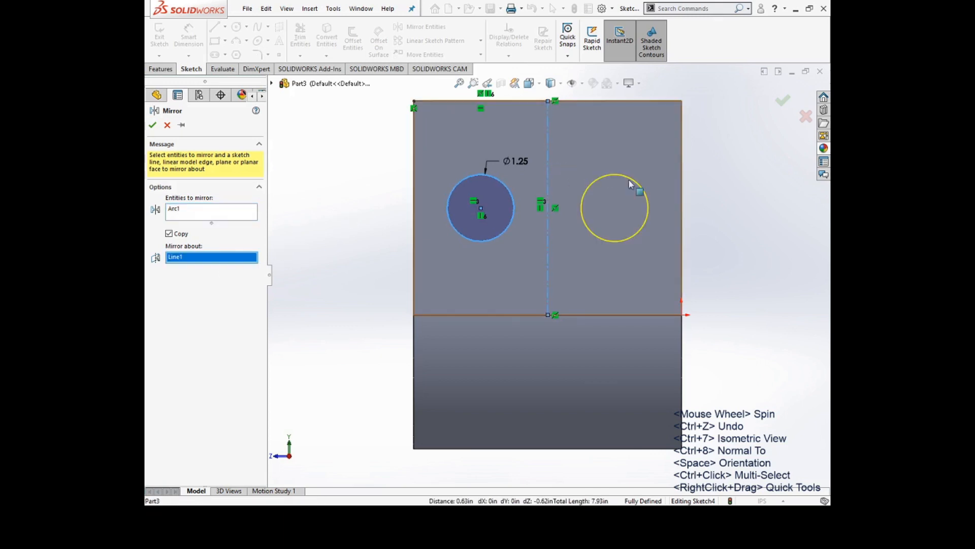
click(782, 100)
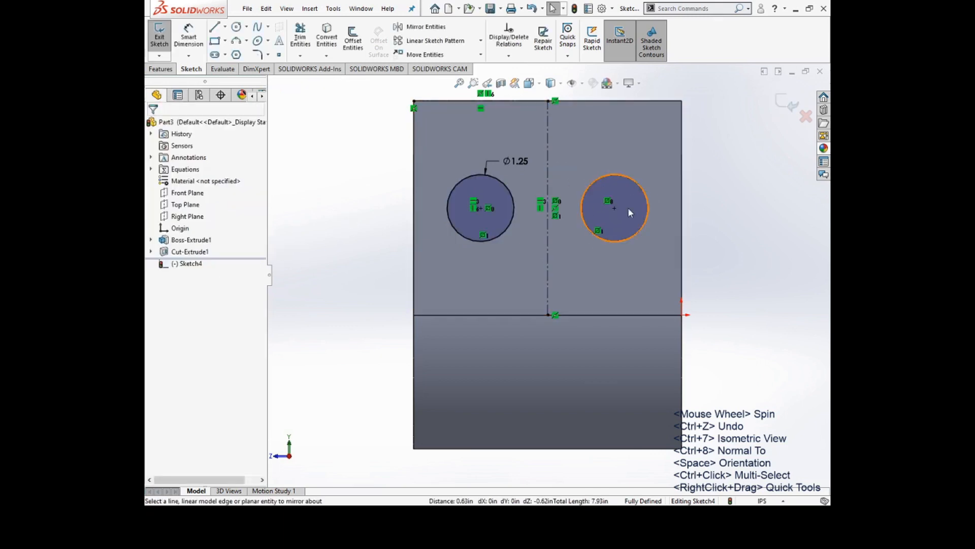
Step: Exit the sketch and cut both circles into the end wall with a blind depth of 0.40 in
click(786, 103)
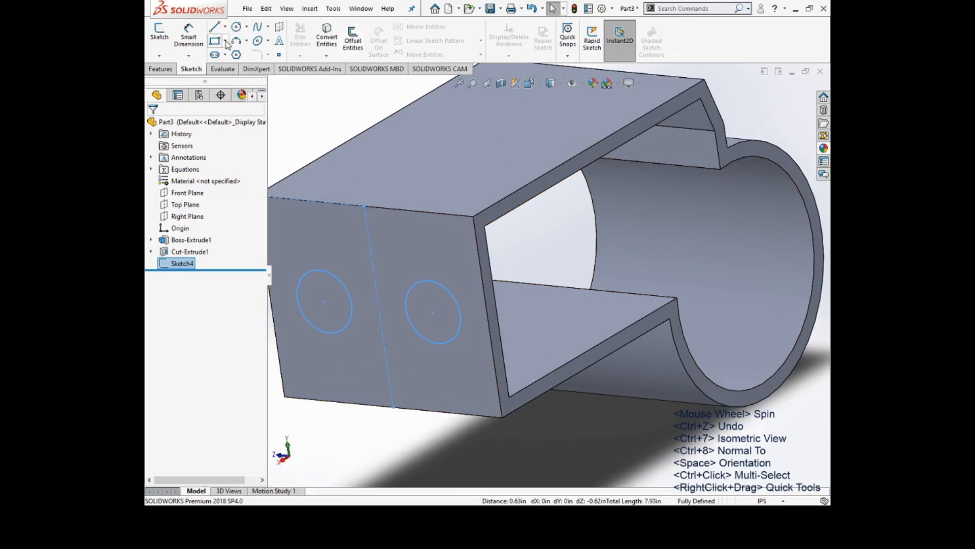
click(160, 69)
click(304, 35)
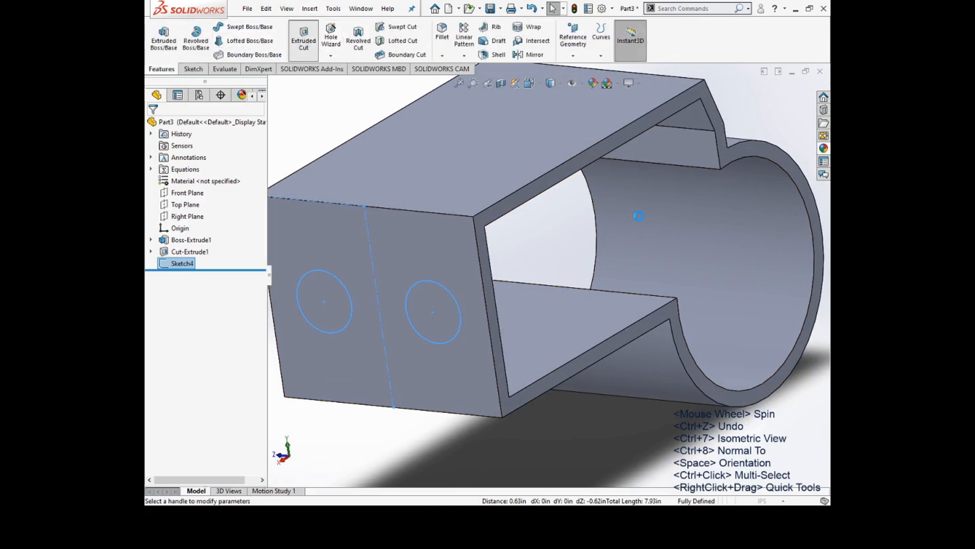
middle_drag(376, 242, 382, 214)
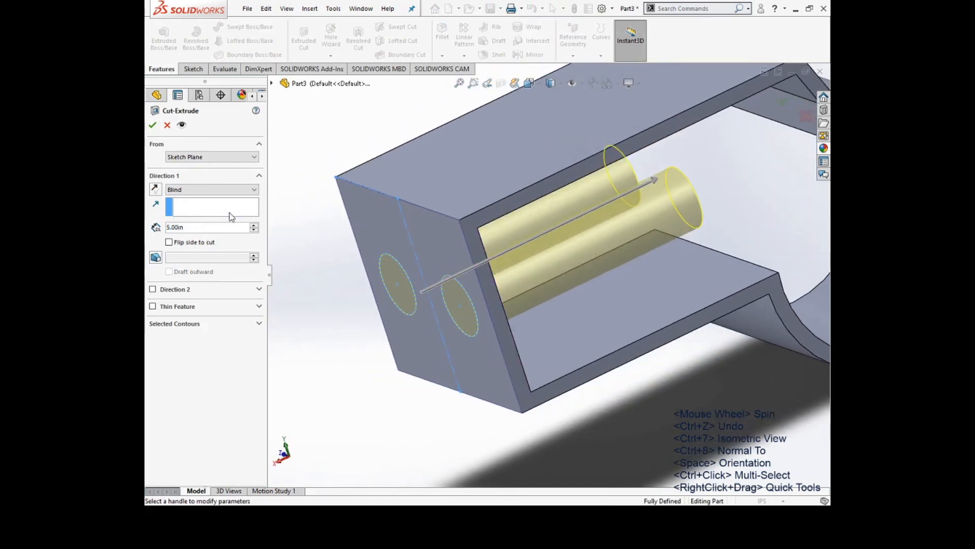
click(254, 230)
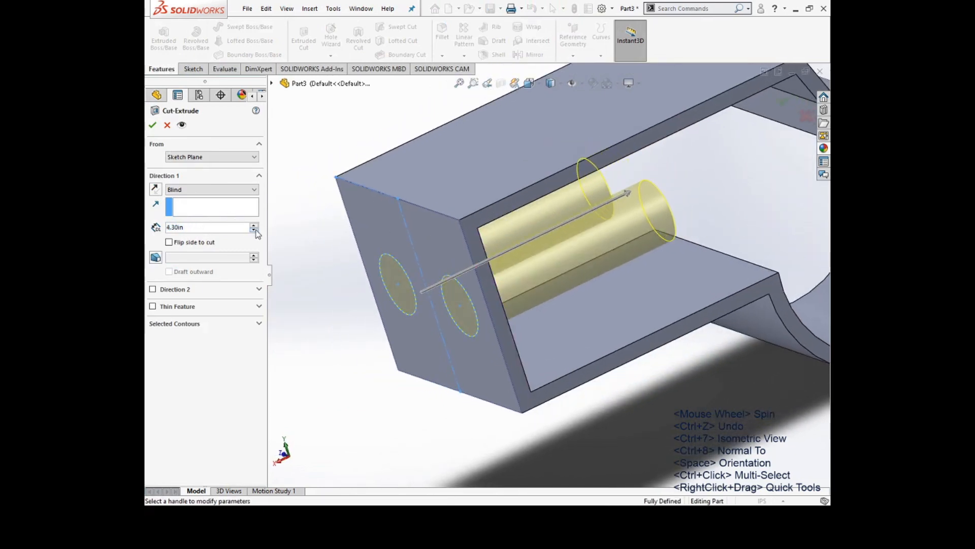
drag(255, 230, 256, 230)
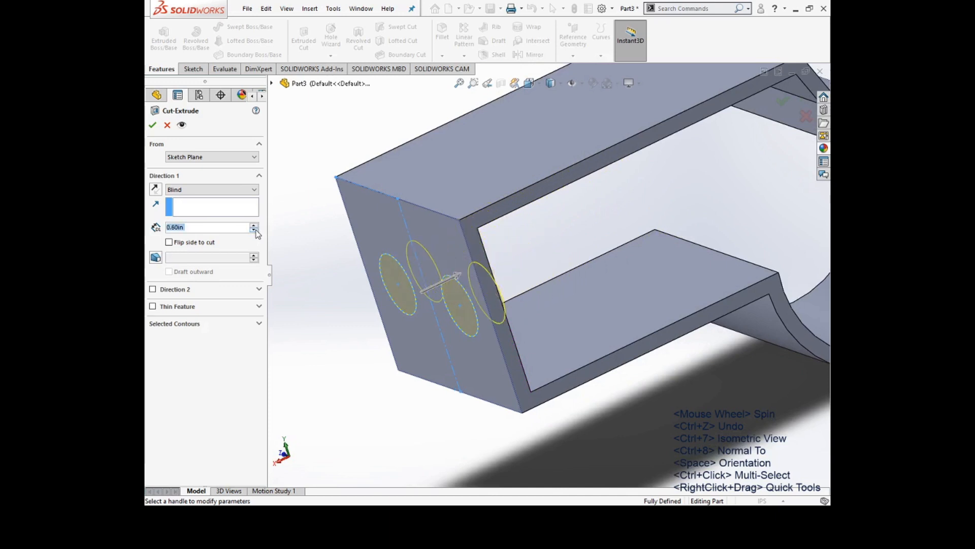
click(253, 231)
click(254, 231)
click(254, 231)
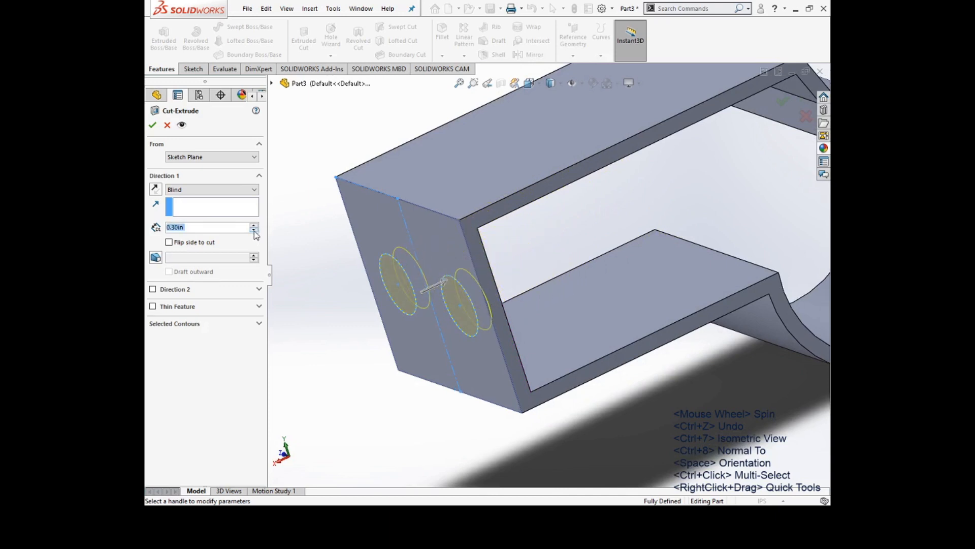
click(254, 231)
click(254, 231)
click(255, 226)
click(254, 226)
middle_drag(546, 281, 426, 242)
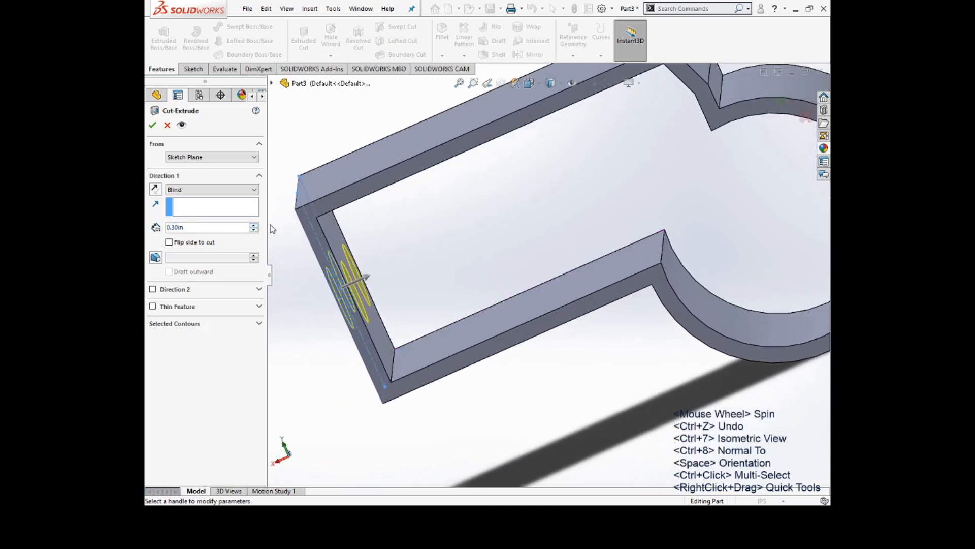
click(254, 225)
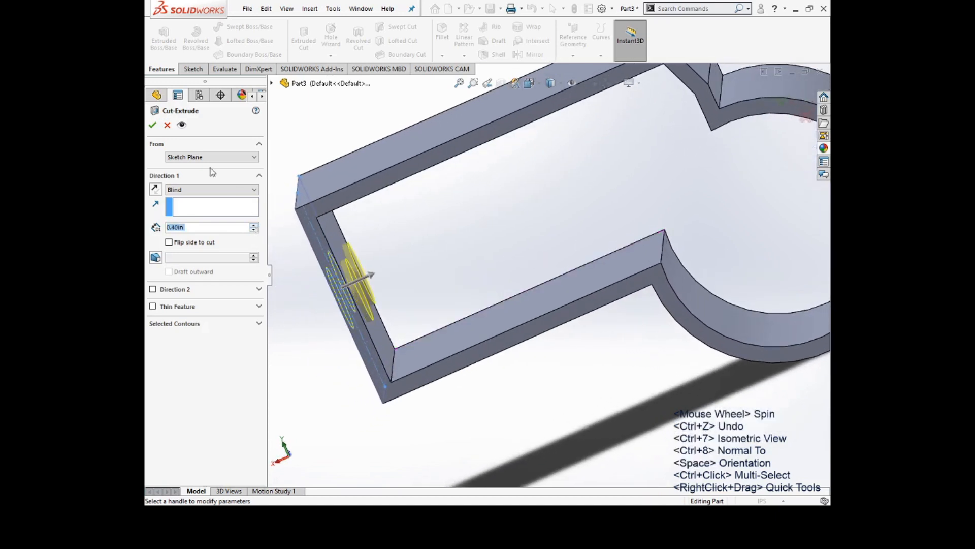
click(152, 125)
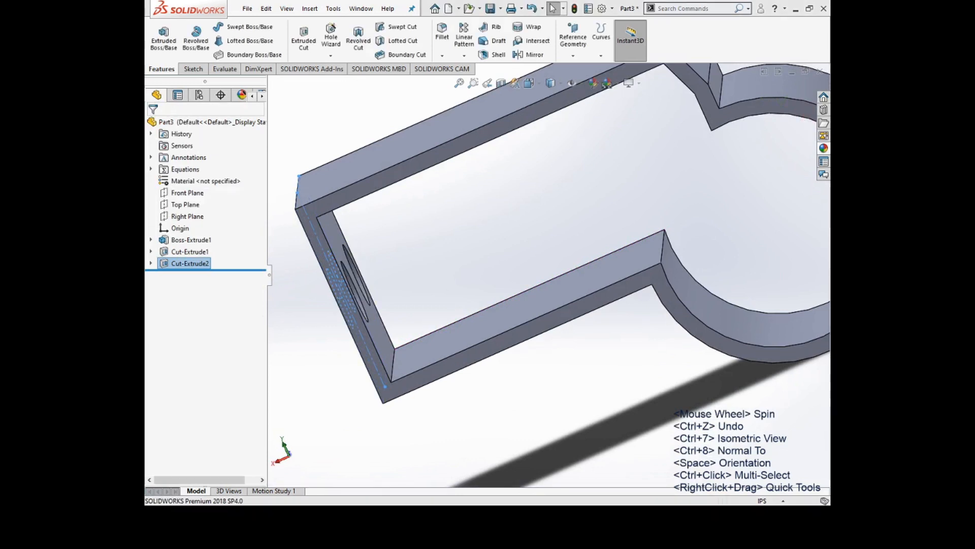
Step: Start a new sketch on the upper flat face of the rectangular portion and view it straight on
middle_drag(515, 325, 608, 348)
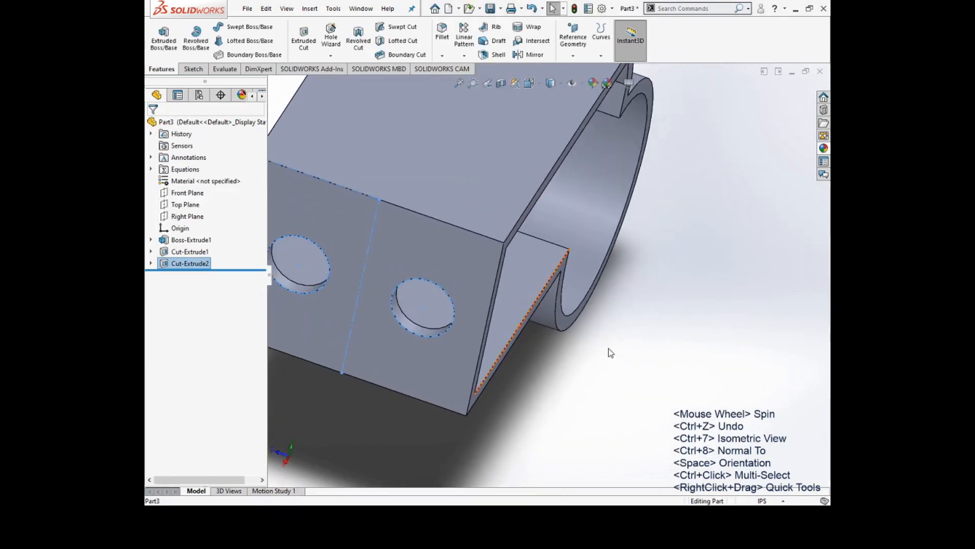
click(456, 156)
scroll(456, 157, down, 3)
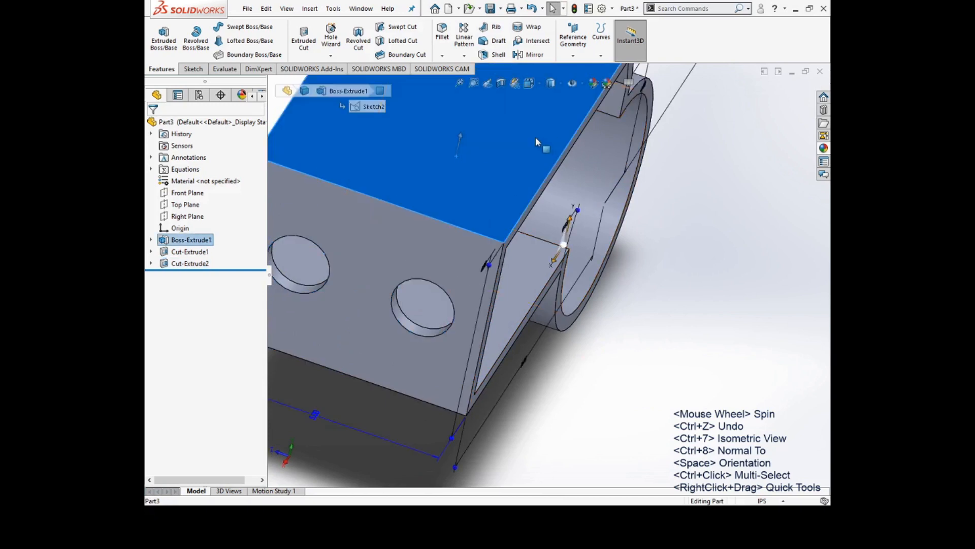
click(568, 123)
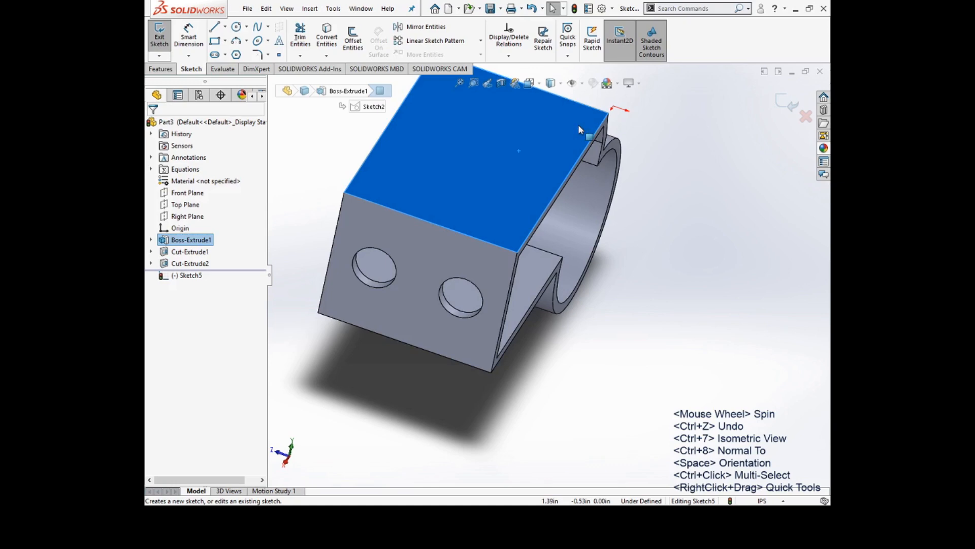
key(ctrl+8)
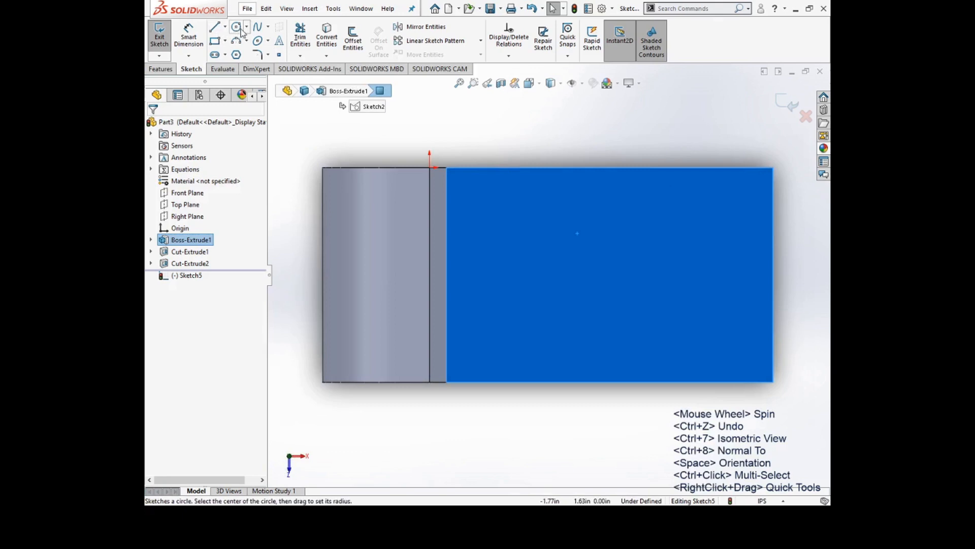
Step: Draw a horizontal centerline across the rectangular face, joining the midpoints of its two shorter edges
click(214, 27)
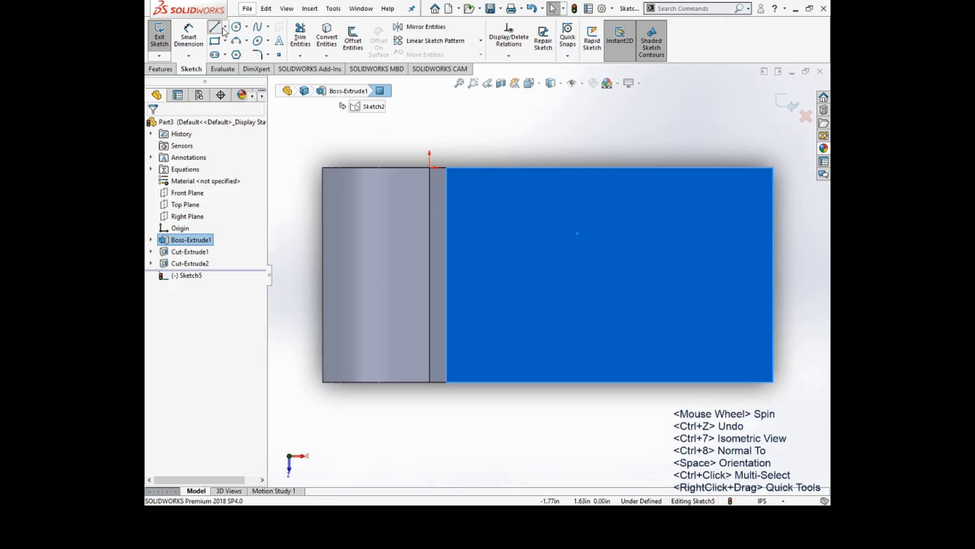
click(237, 54)
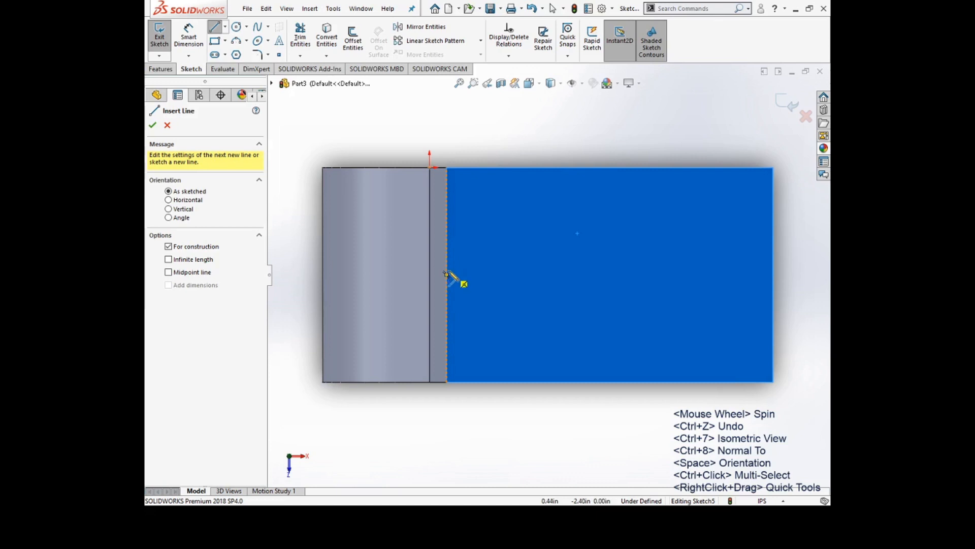
drag(446, 275, 784, 279)
key(Escape)
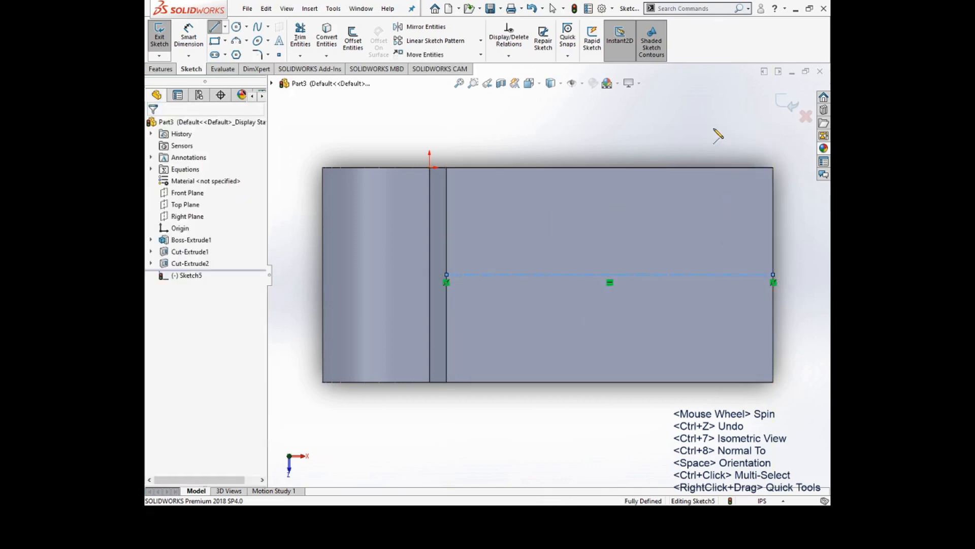
Step: Draw a circle 0.50 in in diameter centered on the midpoint of the centerline
click(236, 28)
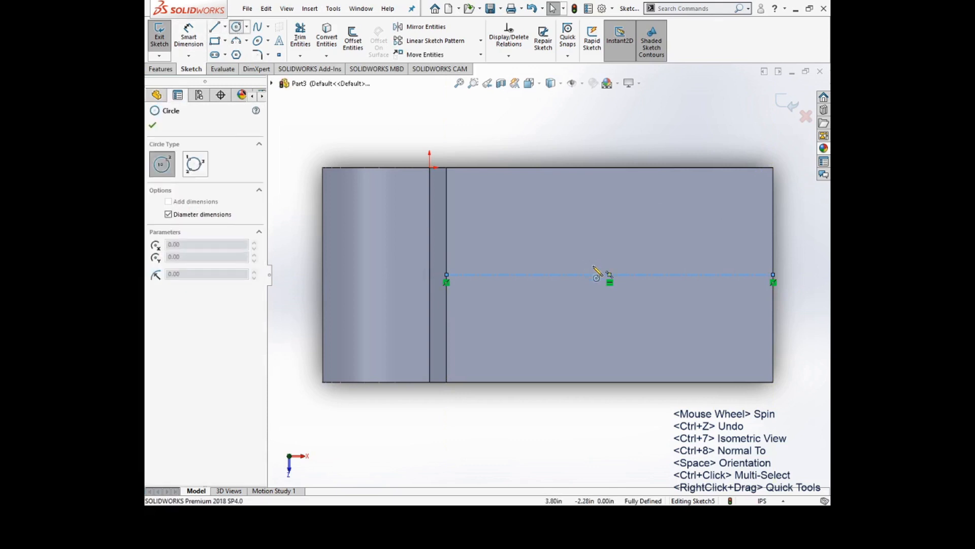
click(610, 281)
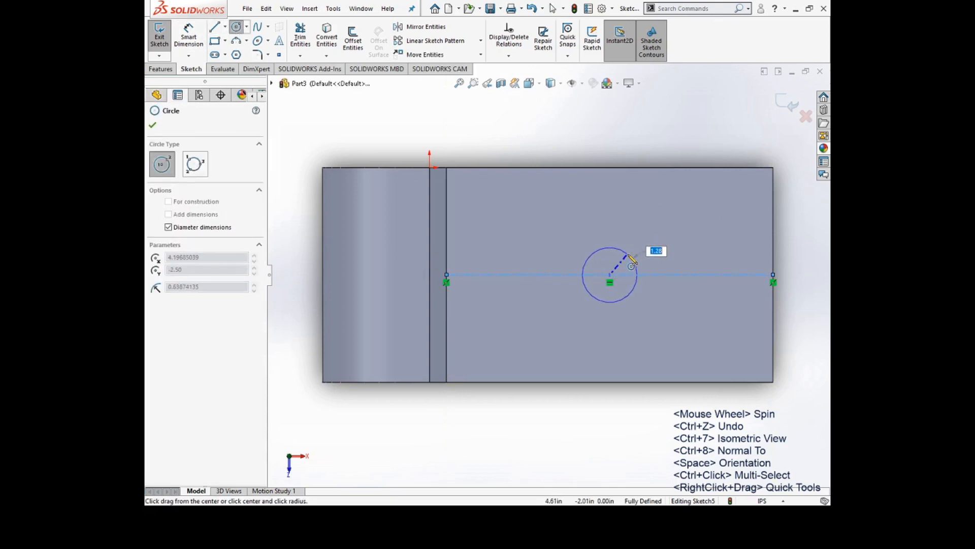
text(.5)
key(Return)
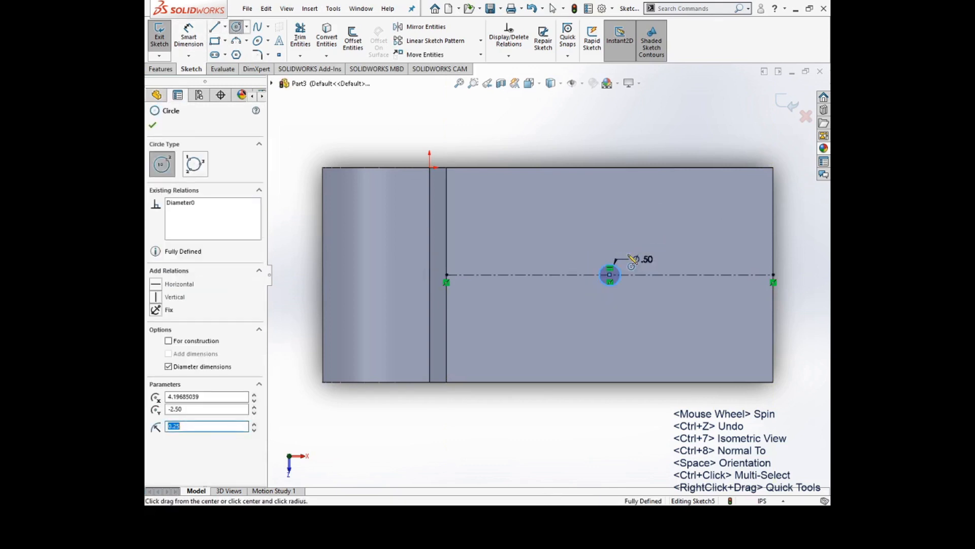
key(Escape)
Step: Set the diameter of the circle on the centerline to 1.50 in
click(645, 260)
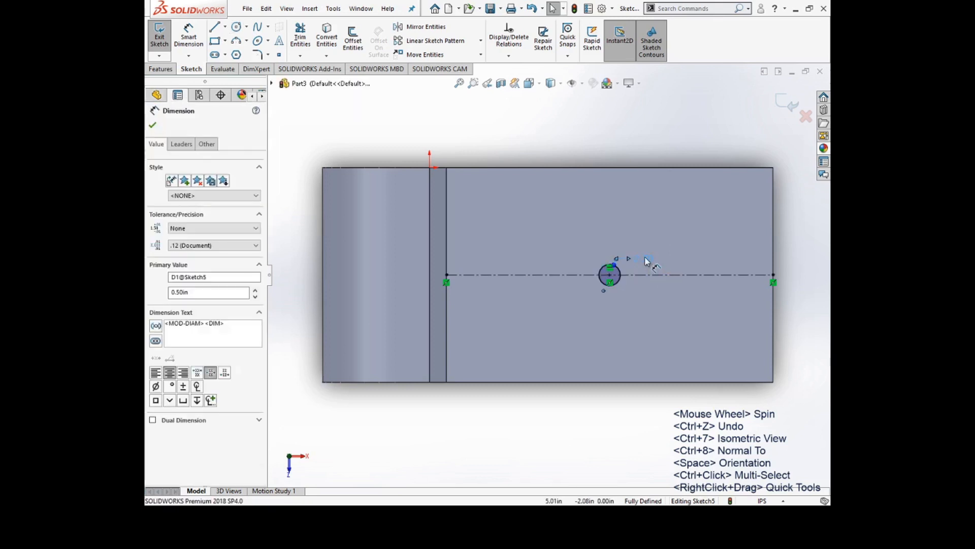
drag(645, 257, 643, 256)
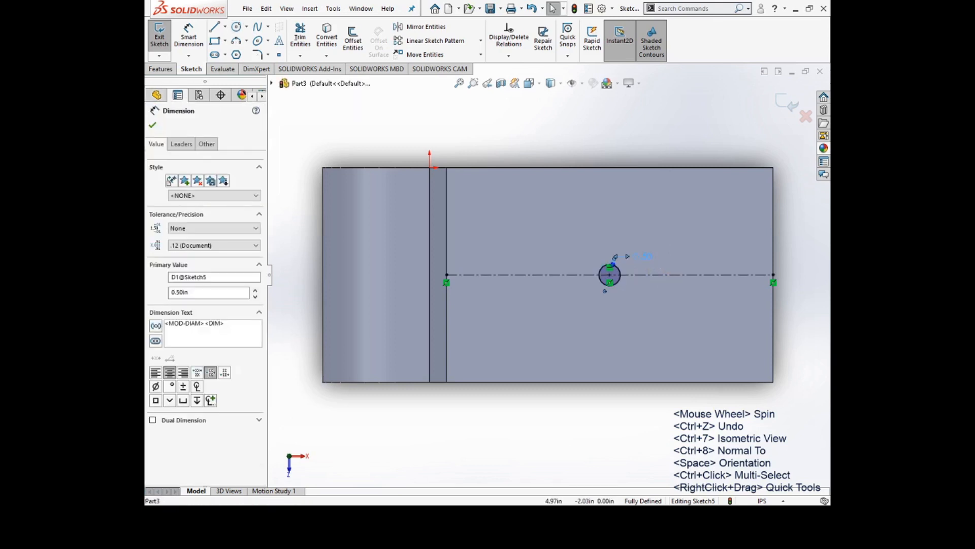
double_click(644, 256)
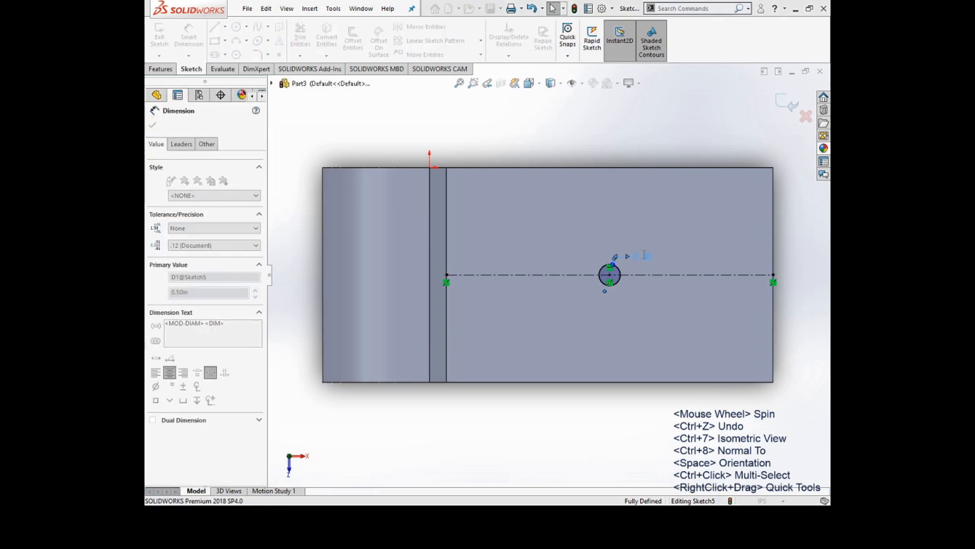
text(1.5)
key(Return)
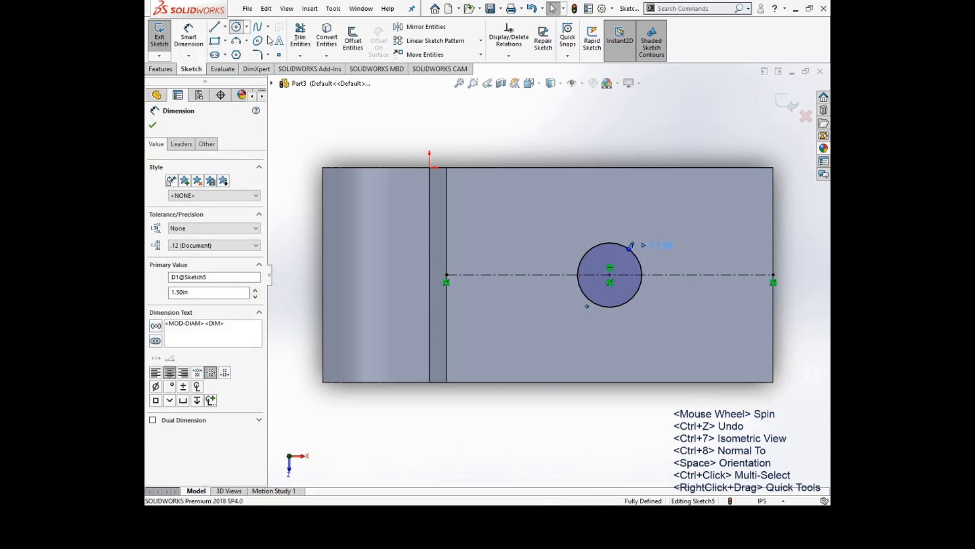
Step: Draw a second circle with a diameter of 0.50 in directly above the 1.50 in circle
click(235, 27)
click(608, 217)
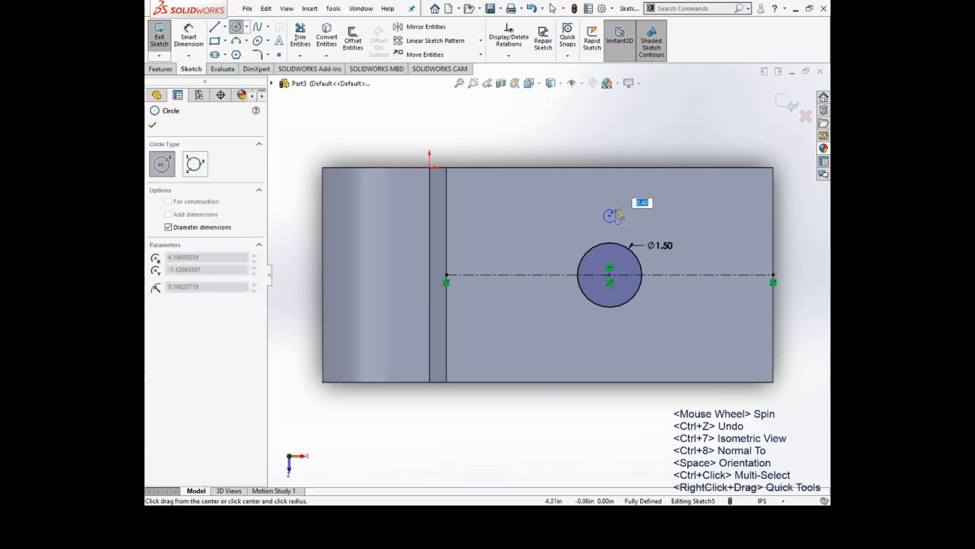
key(Return)
key(Escape)
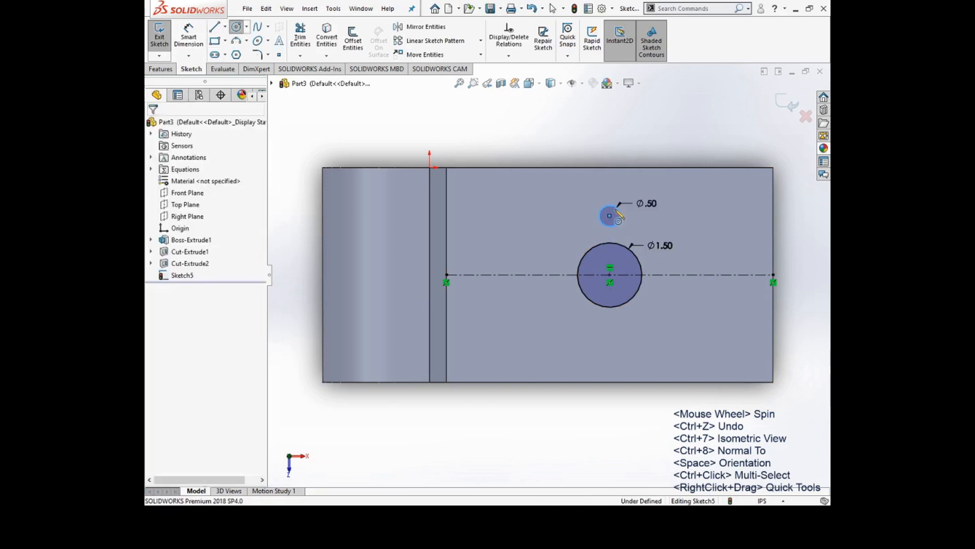
Step: Align the small circle's center vertically with the center of the 1.50 in circle
click(610, 217)
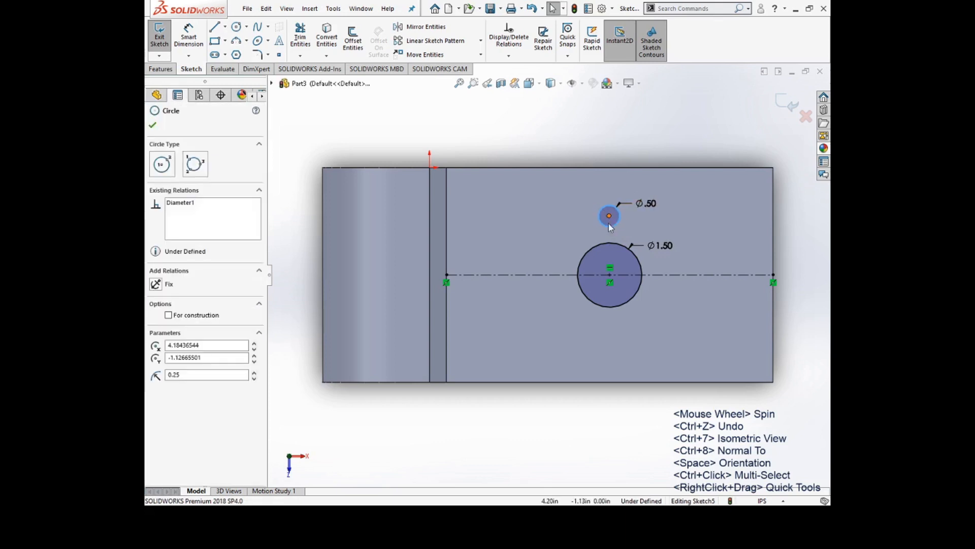
click(609, 220)
ctrl+click(609, 274)
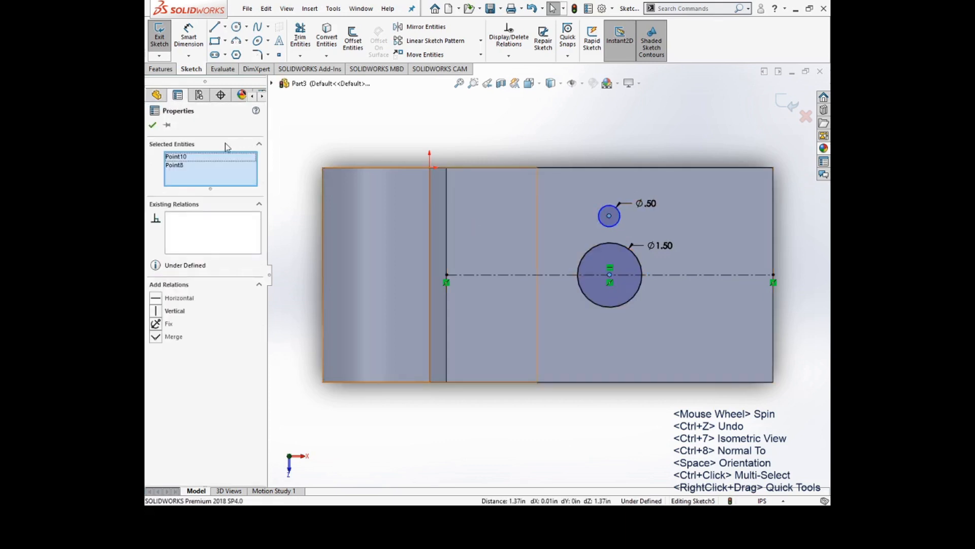
click(173, 310)
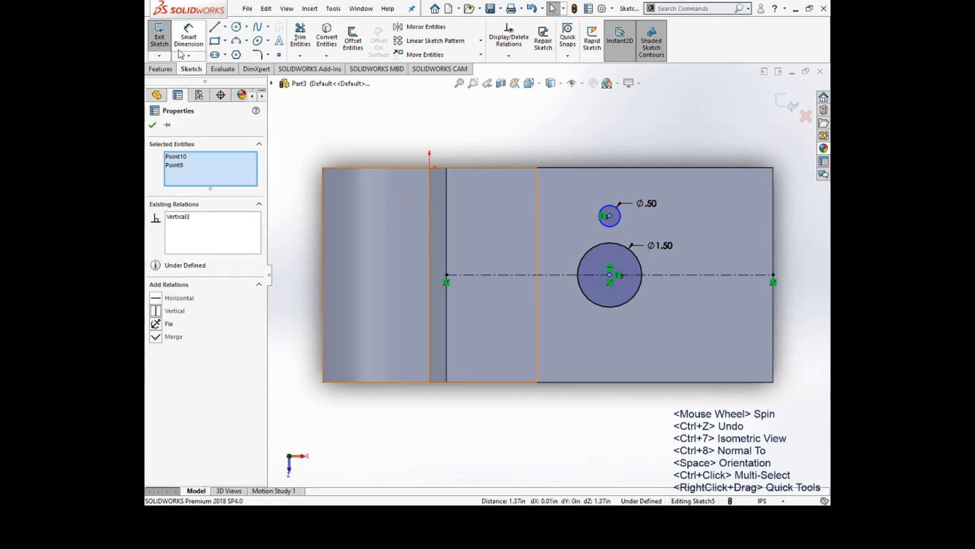
Step: Dimension the vertical distance between the two circle centers as 1.50 in
click(188, 36)
click(609, 216)
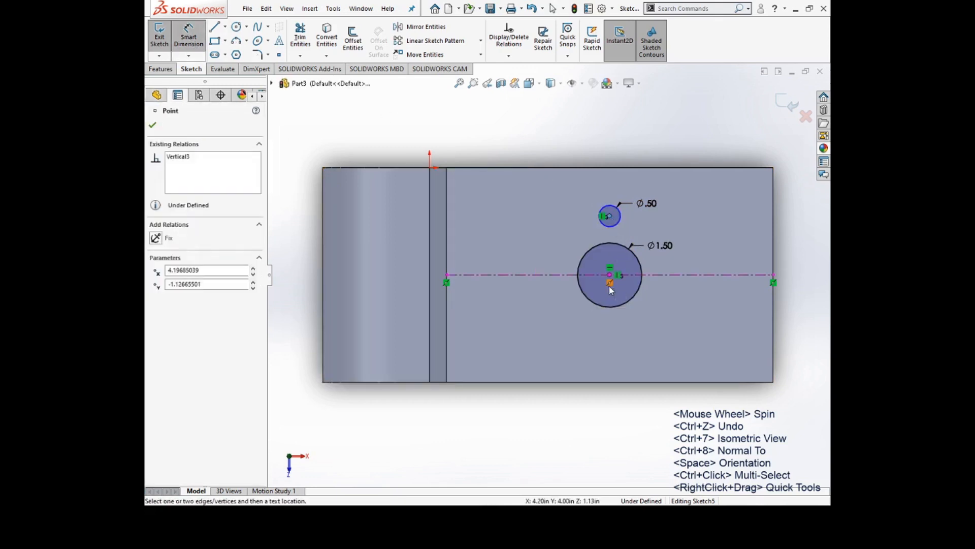
click(609, 274)
click(803, 248)
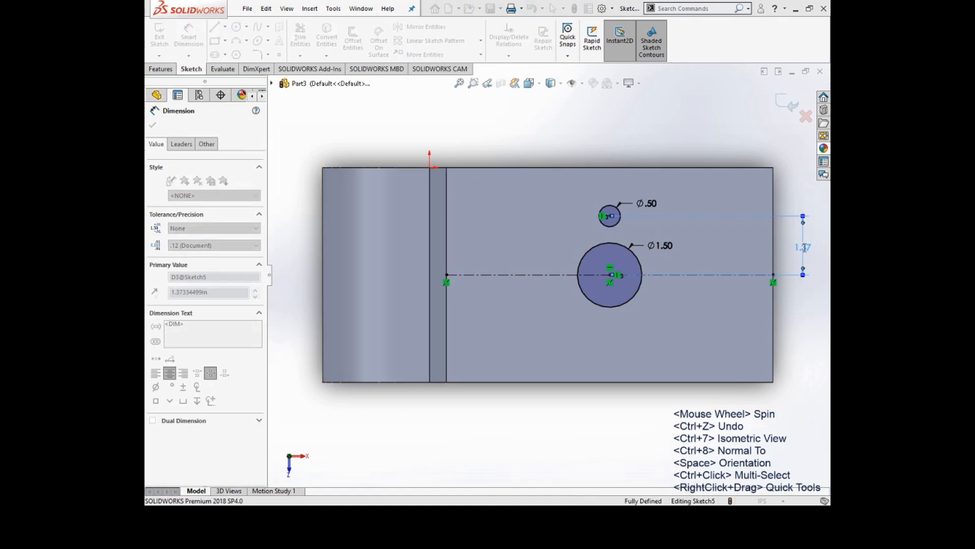
text(1.5)
key(Return)
key(Escape)
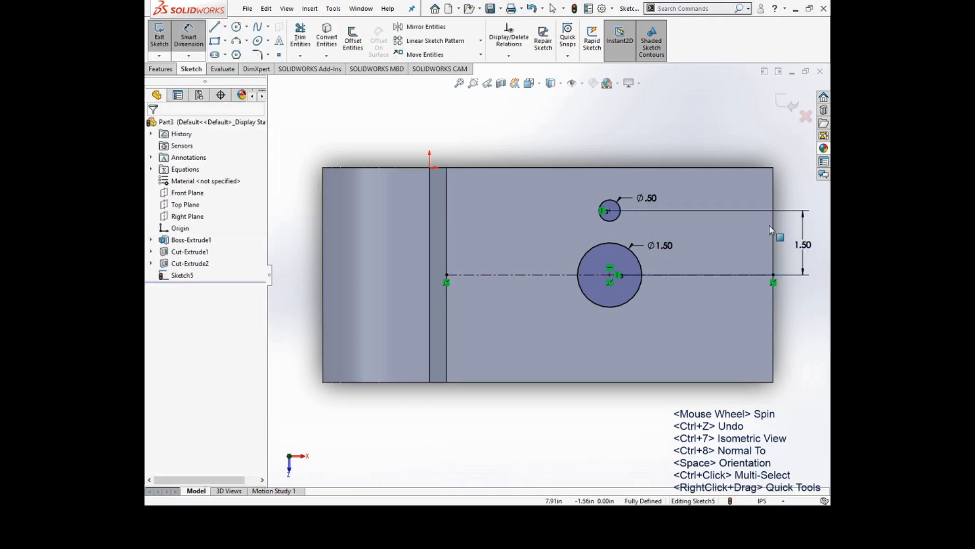
Step: Try to start a circular sketch pattern of the 0.50 in circle around the 1.50 in circle
click(609, 210)
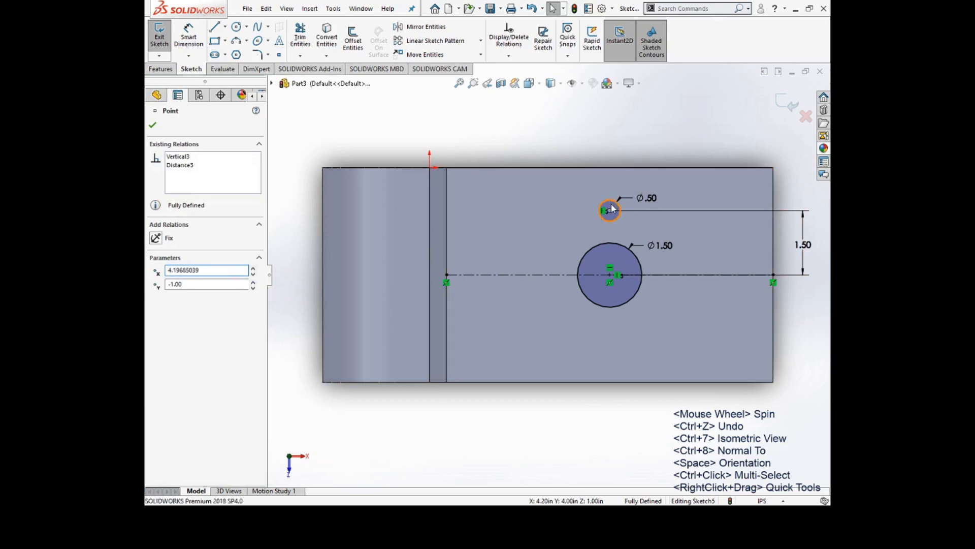
click(611, 208)
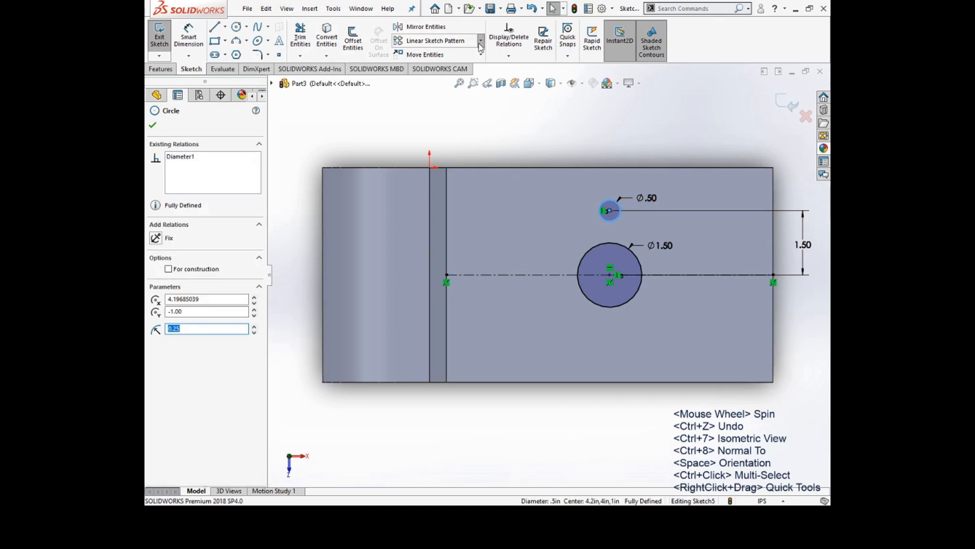
click(471, 69)
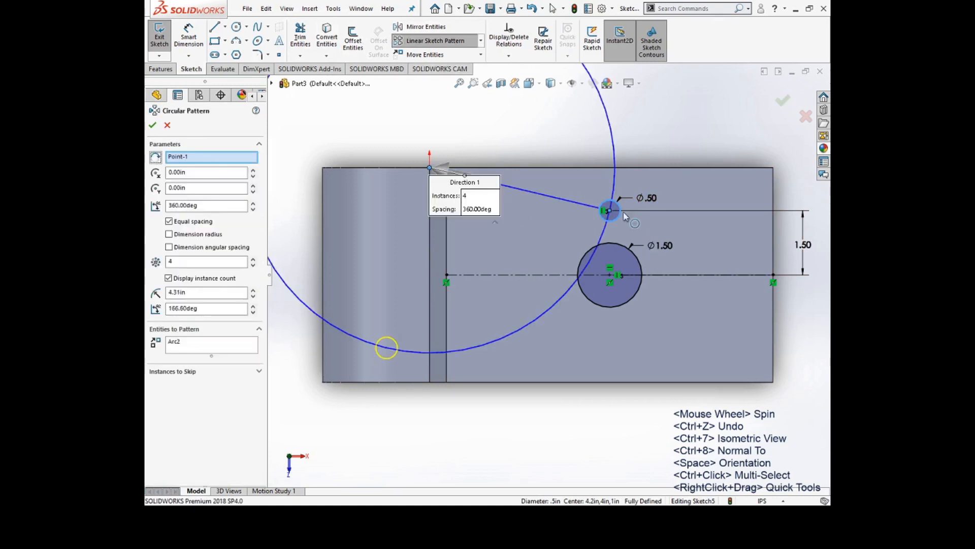
click(220, 159)
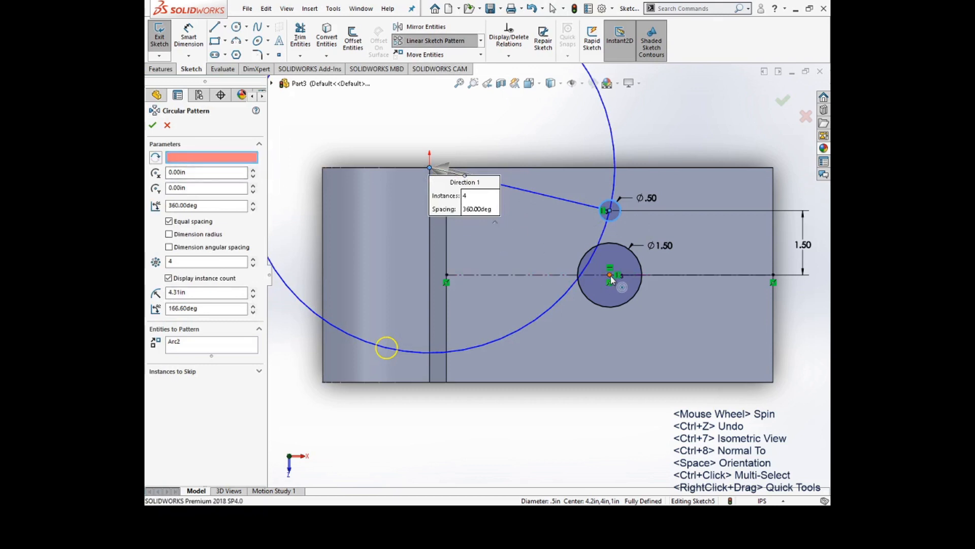
click(613, 259)
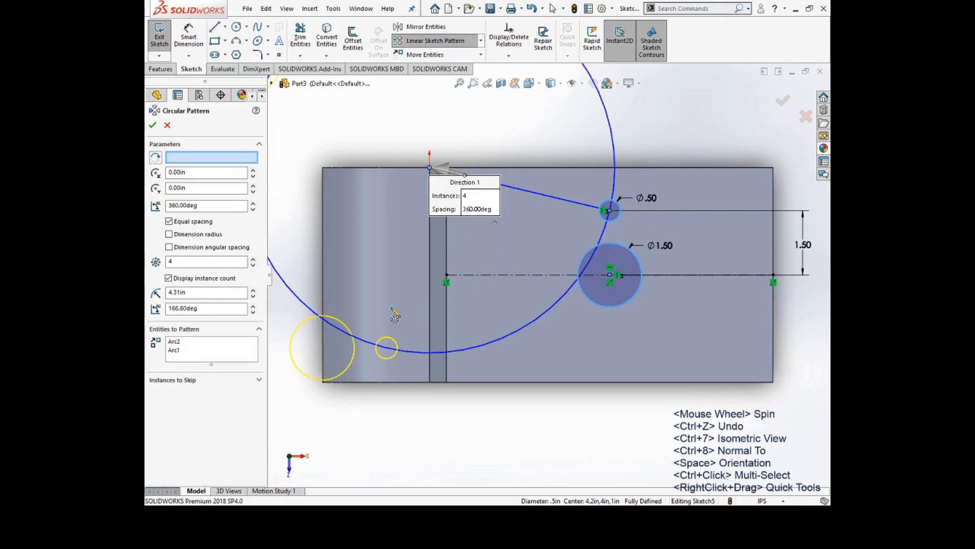
Step: Clear the circular pattern's entities and pick only the 0.50 in circle as the entity to pattern
scroll(442, 295, up, 2)
scroll(366, 286, down, 2)
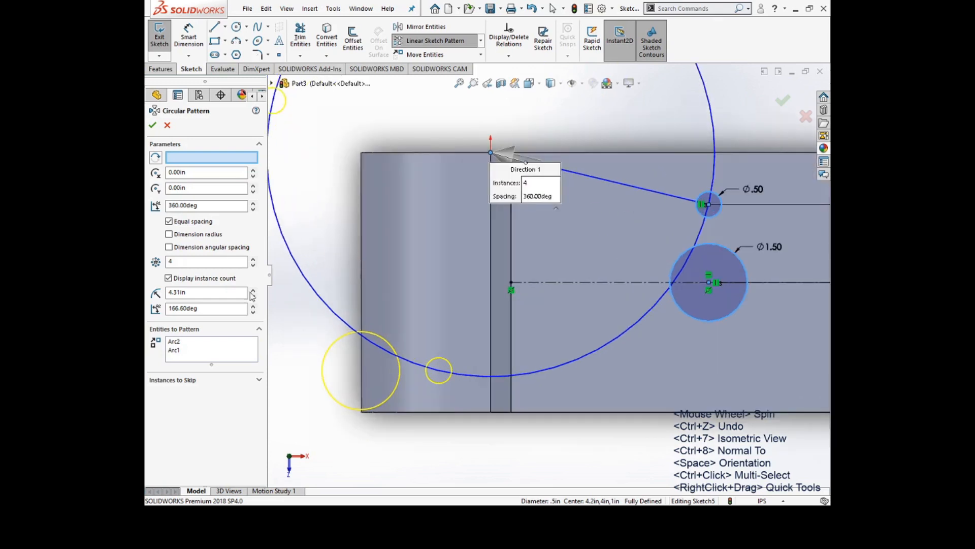
click(182, 345)
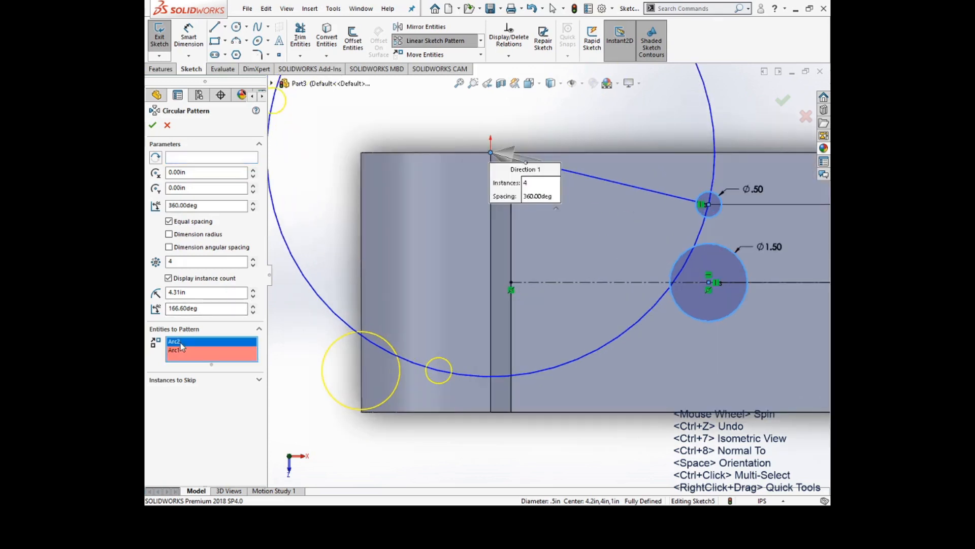
key(Delete)
right_click(199, 349)
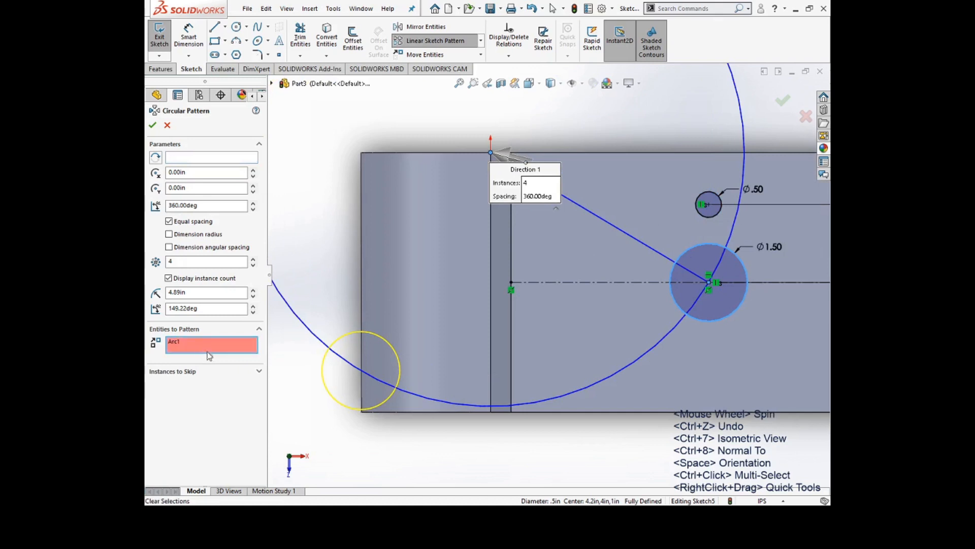
click(206, 352)
click(717, 208)
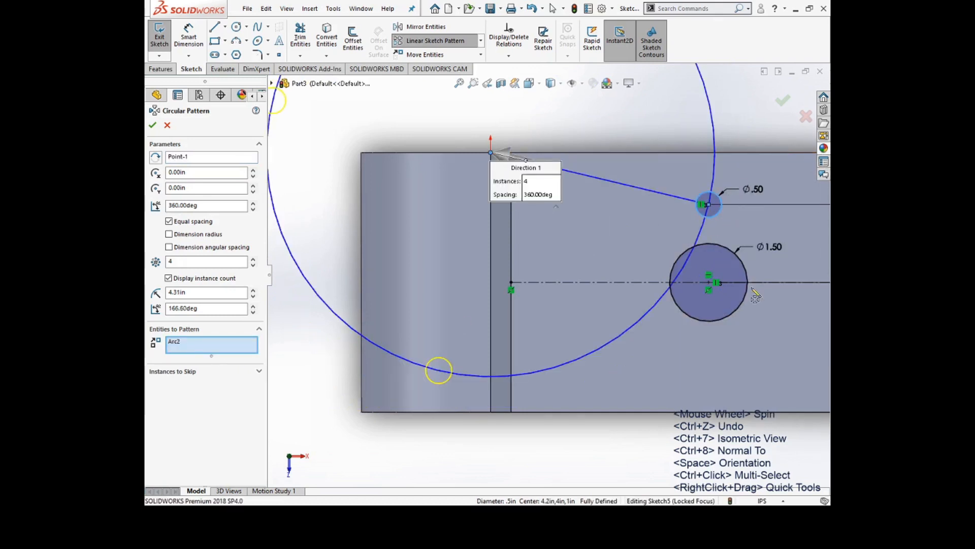
Step: Try to pattern the 0.50 in circle around the large circle's center with 8 equally spaced instances over 360 degrees
click(187, 157)
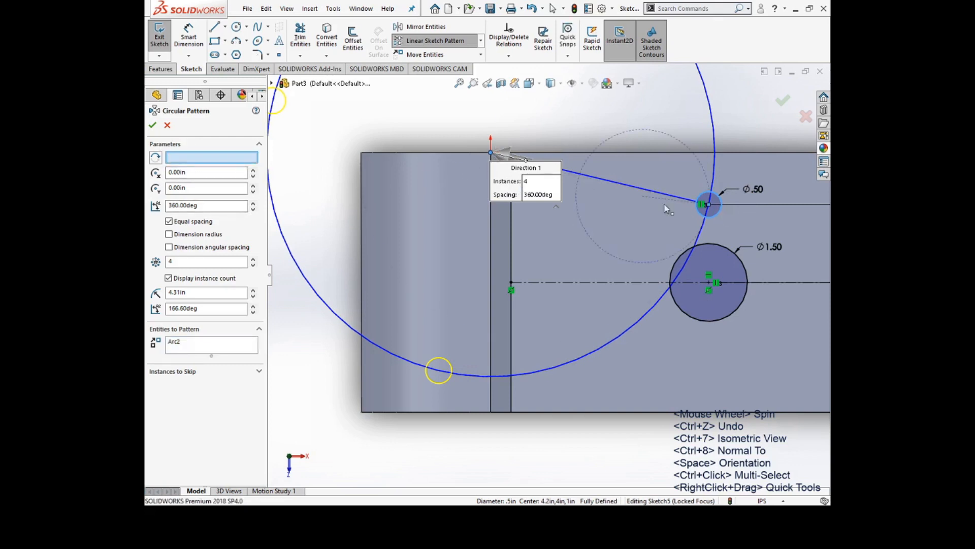
click(709, 282)
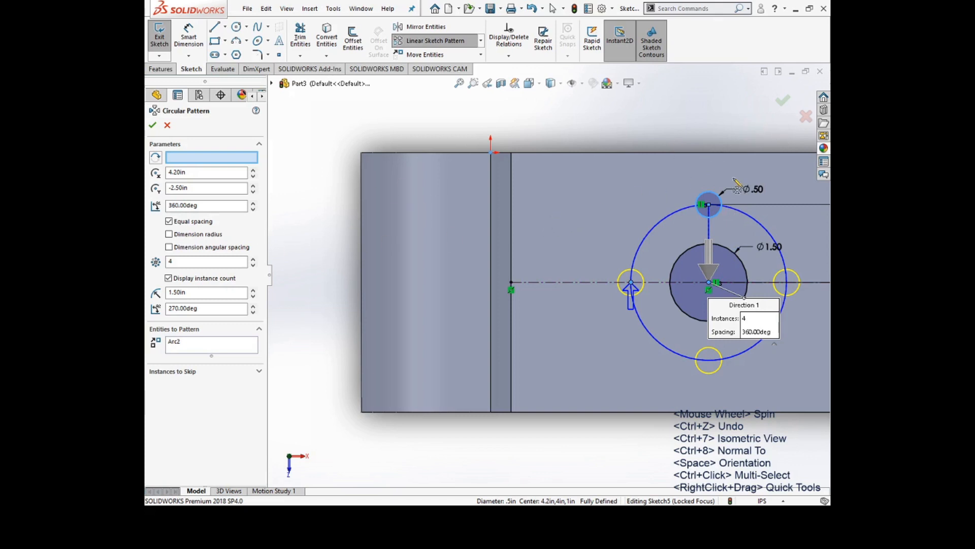
click(253, 259)
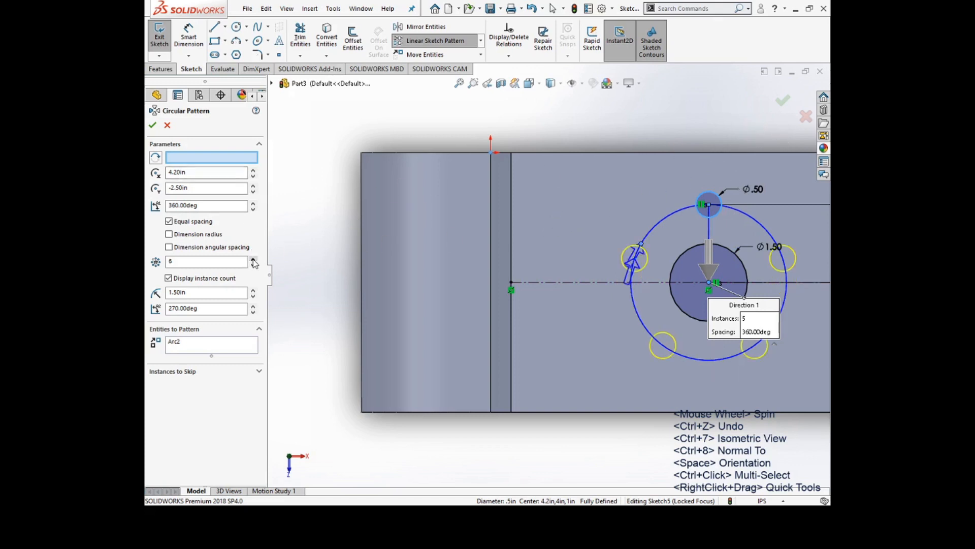
click(253, 259)
click(253, 259)
click(253, 259)
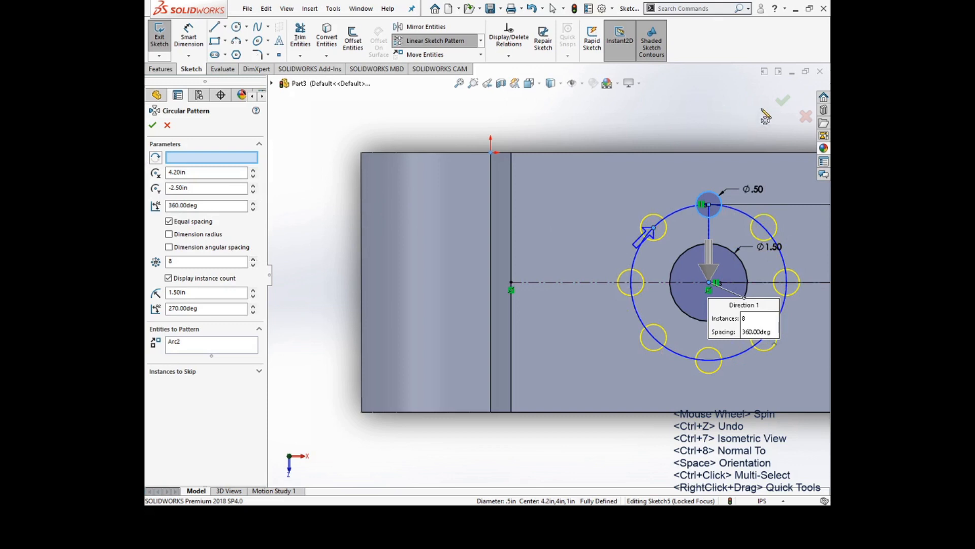
click(783, 100)
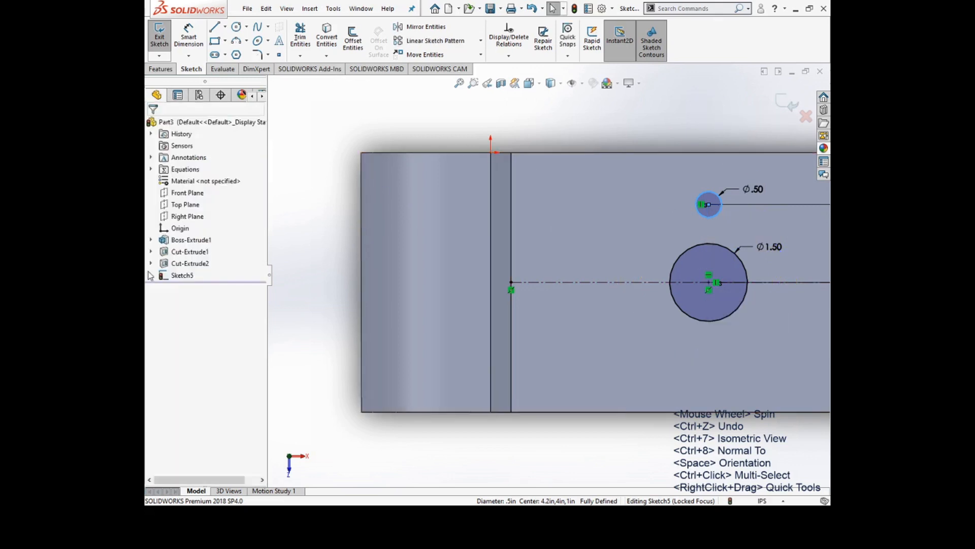
click(175, 275)
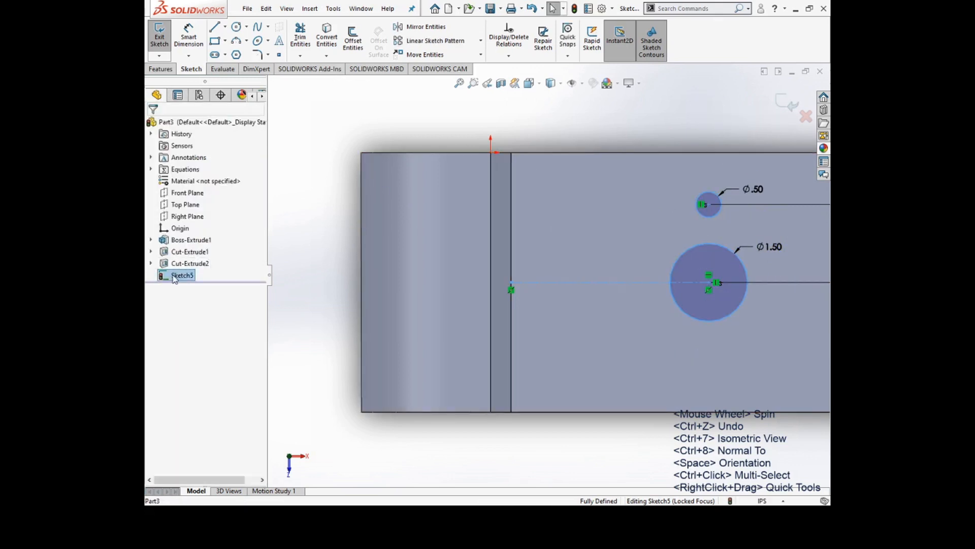
click(173, 276)
scroll(608, 220, up, 2)
scroll(622, 234, down, 2)
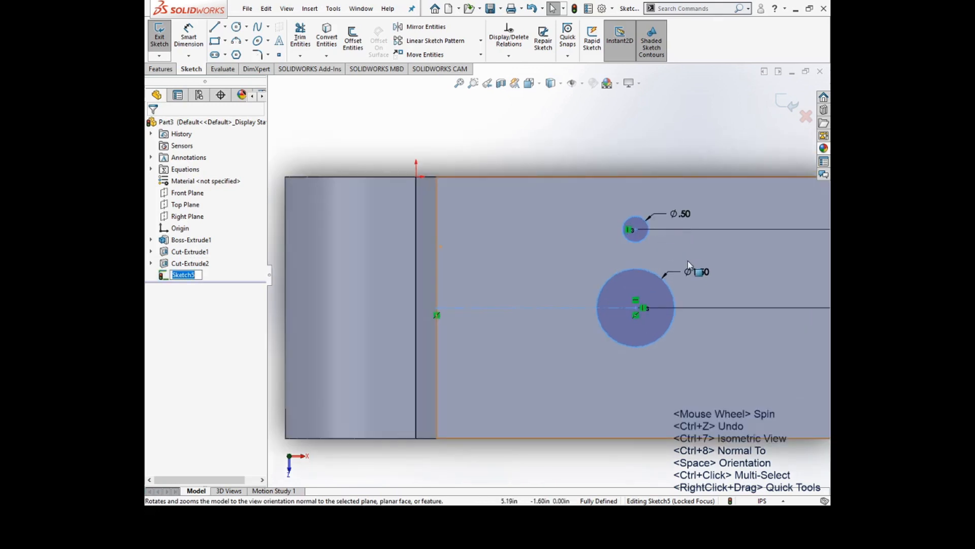
Step: Start a circular sketch pattern of the 0.50 in circle and place its center on the 1.50 in circle's center
scroll(688, 262, up, 2)
scroll(638, 262, down, 2)
click(600, 170)
click(559, 235)
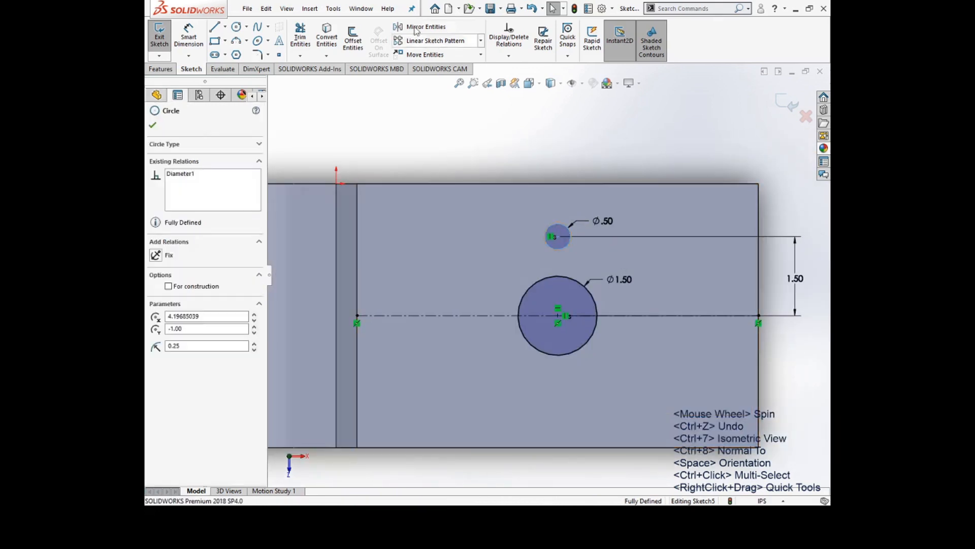
click(480, 41)
click(437, 71)
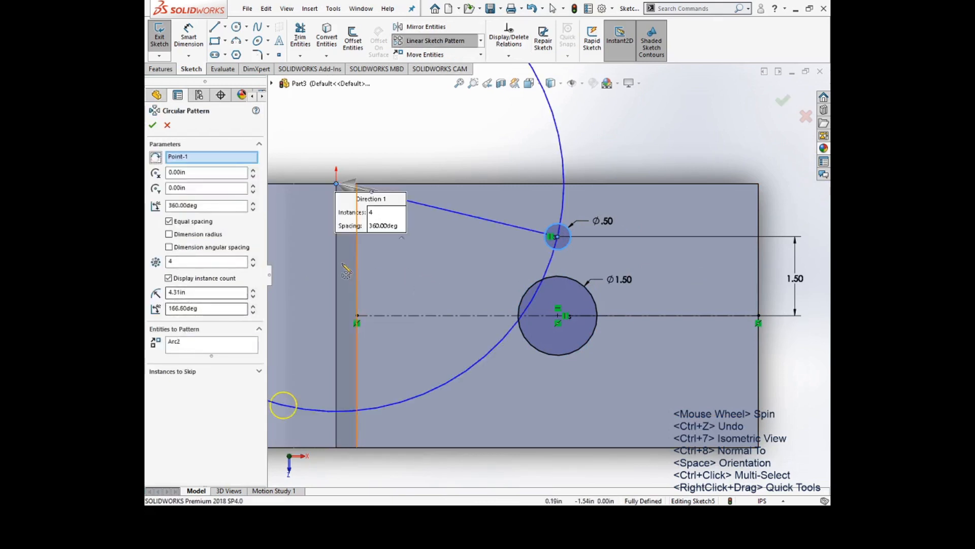
drag(337, 184, 558, 315)
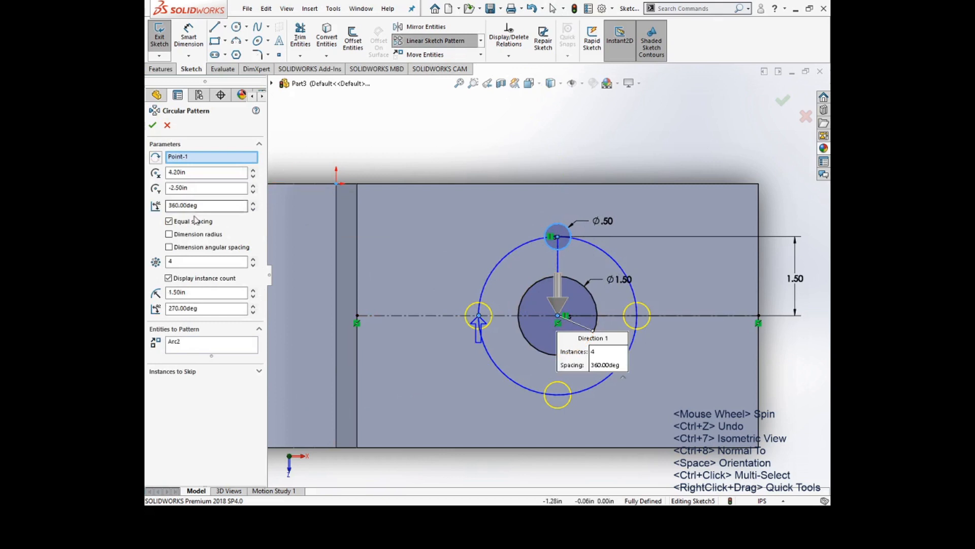
Step: Set the circular pattern to 8 equally spaced instances over 360 degrees, accept it and exit the sketch
double_click(180, 259)
text(8)
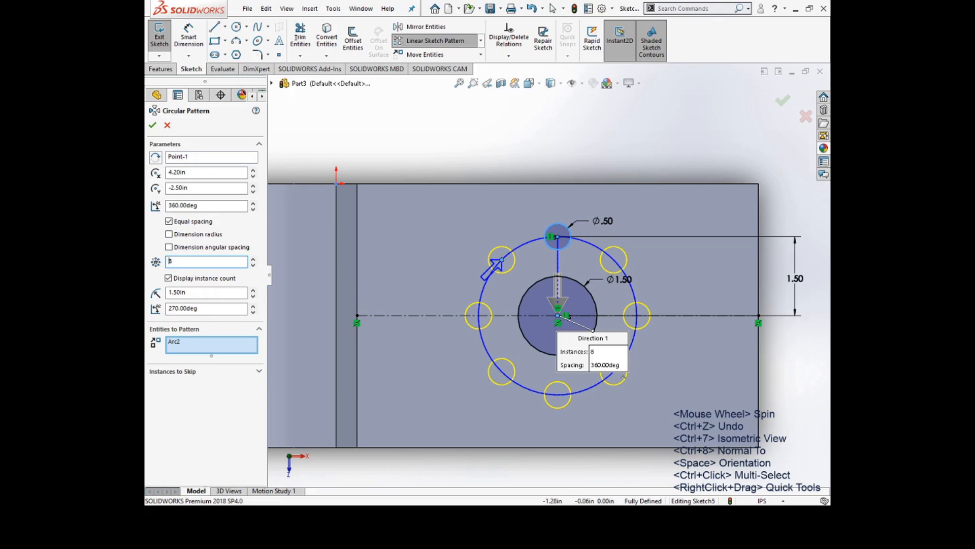
click(152, 125)
click(473, 125)
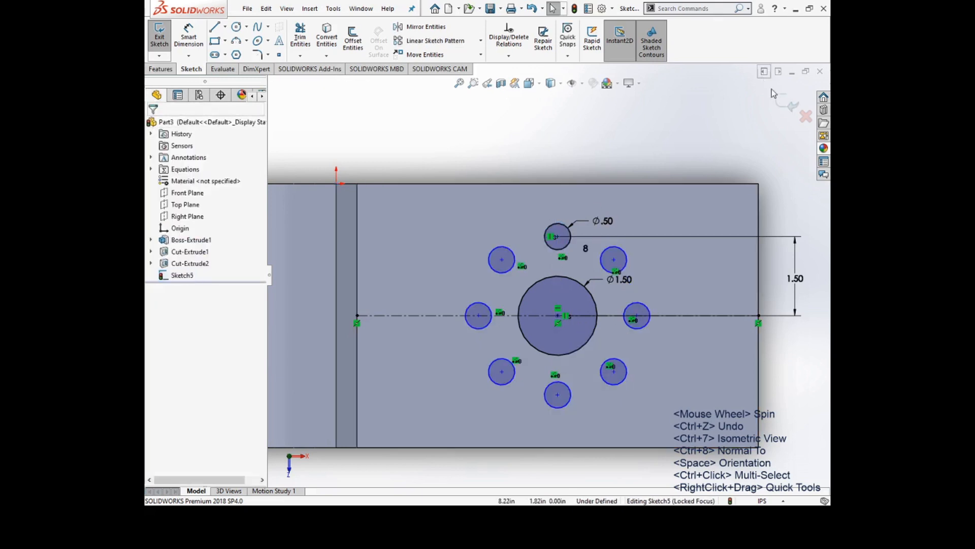
click(786, 105)
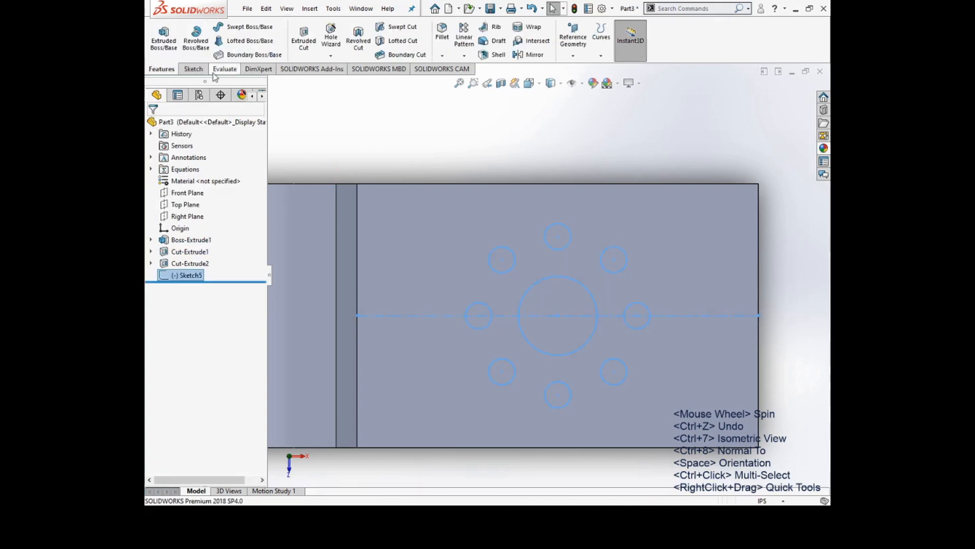
click(194, 69)
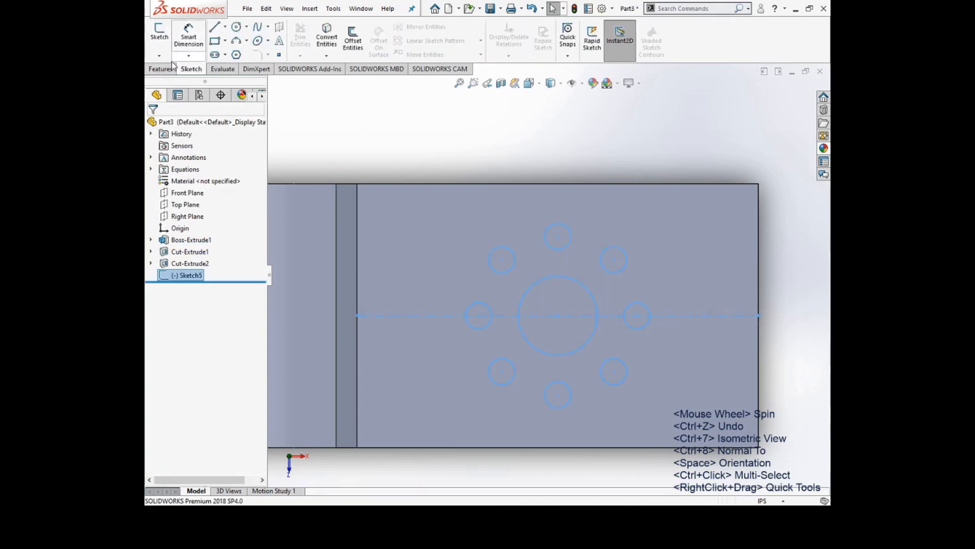
click(302, 118)
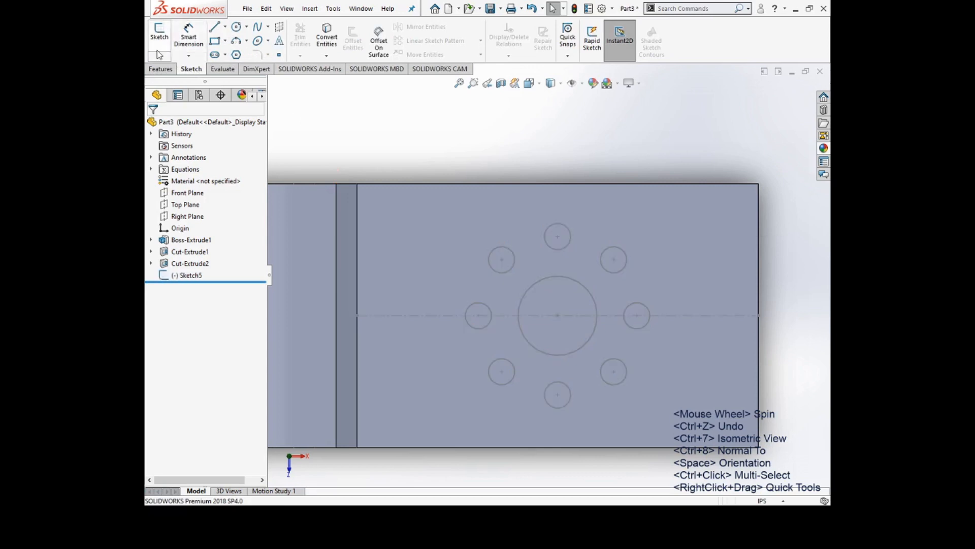
click(160, 70)
click(304, 41)
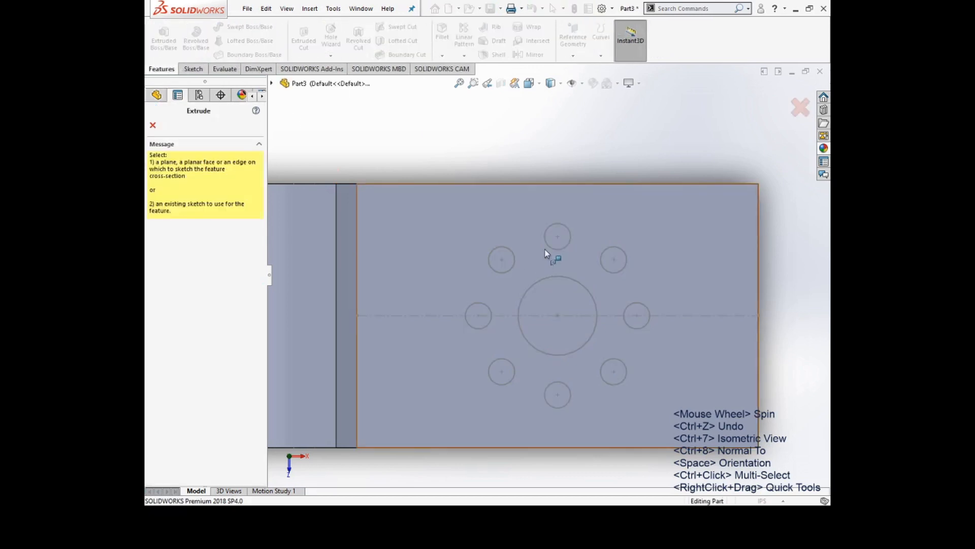
click(525, 258)
click(386, 120)
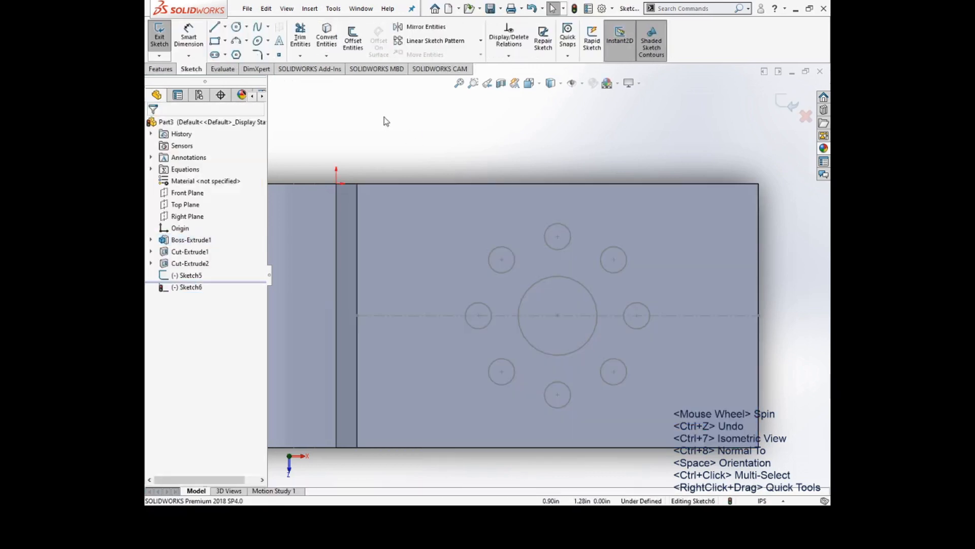
click(162, 69)
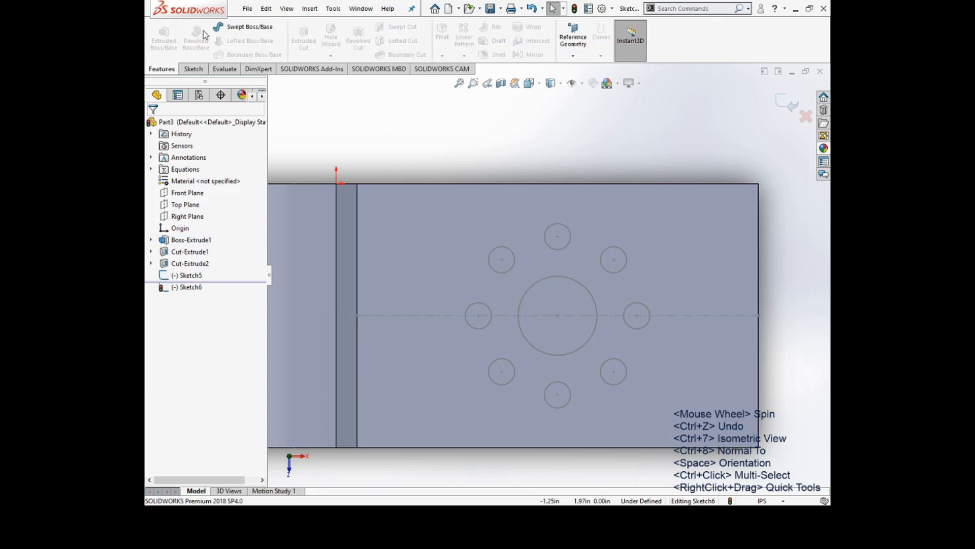
click(190, 72)
click(161, 35)
Step: Start an extruded cut from the hole sketch, picking the upper three small circles and both halves of the two on the centerline
click(167, 69)
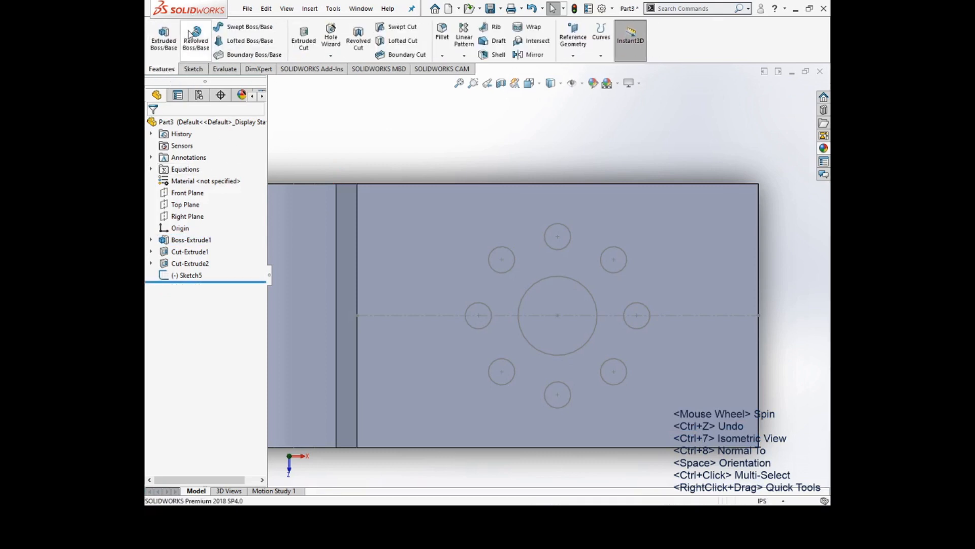
click(303, 39)
click(503, 246)
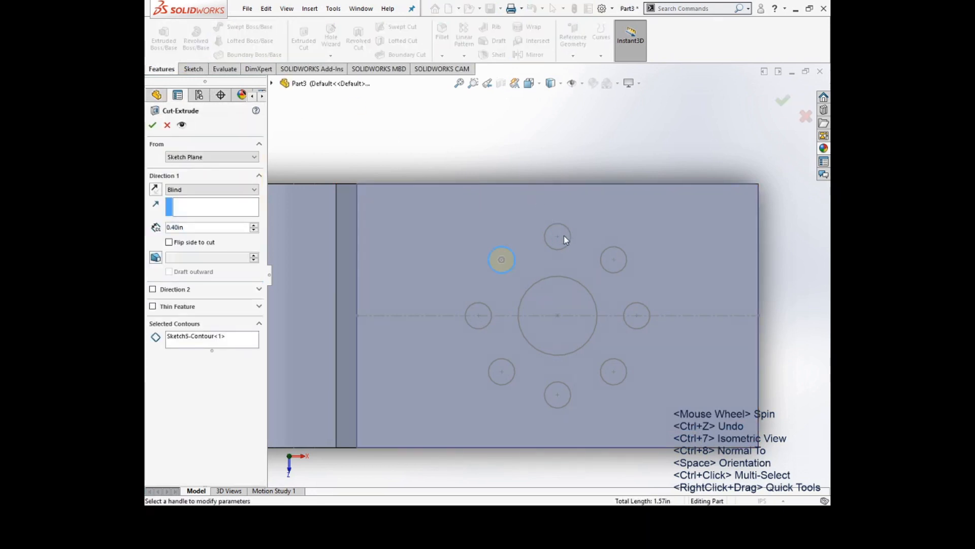
click(251, 338)
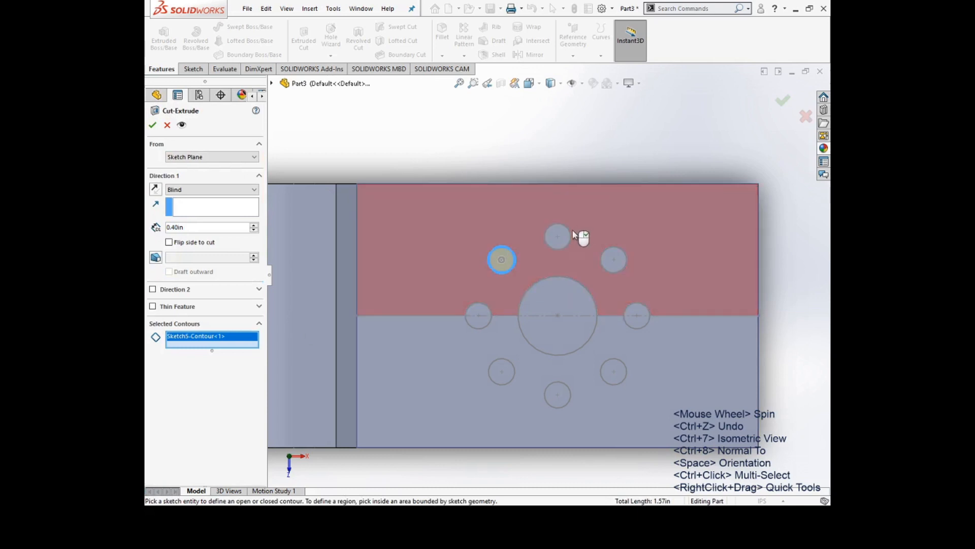
click(561, 238)
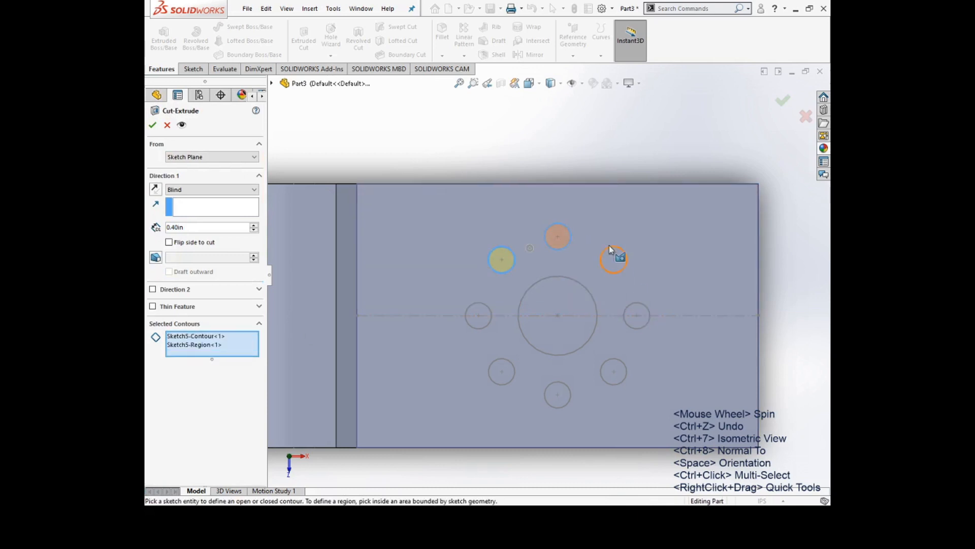
click(614, 256)
click(639, 310)
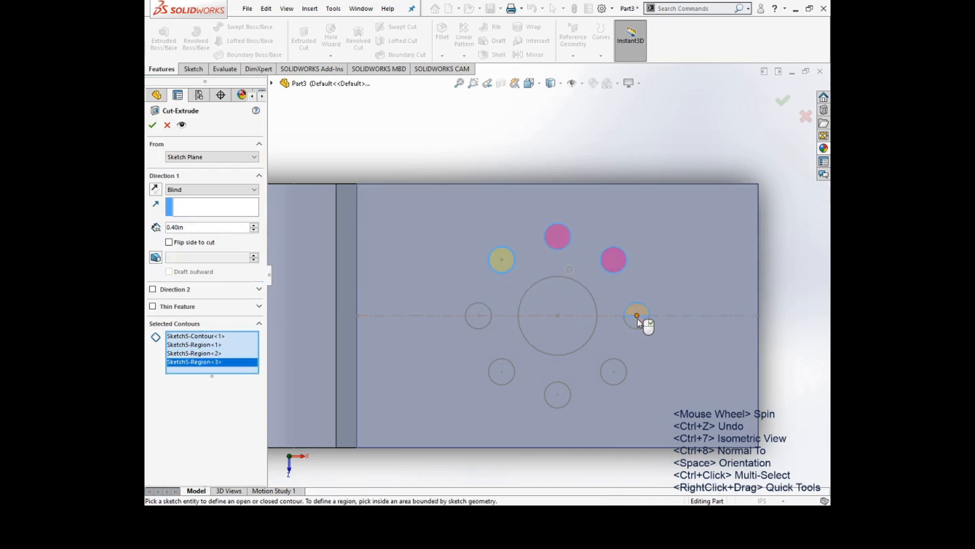
click(639, 323)
click(483, 320)
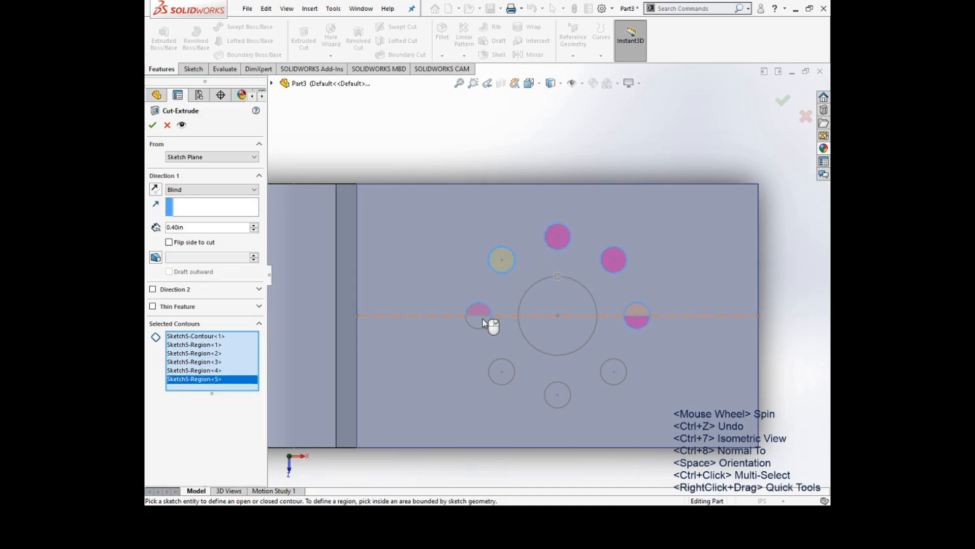
click(483, 320)
Step: Add the lower three small circles and both halves of the large circle, and complete the blind cut at 0.40 in
click(504, 372)
click(566, 334)
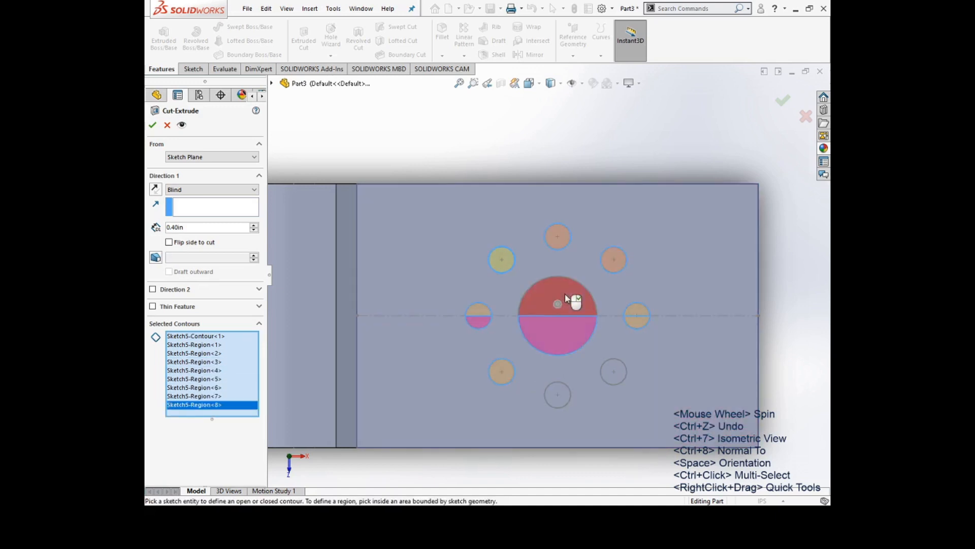
click(566, 299)
click(556, 393)
click(619, 370)
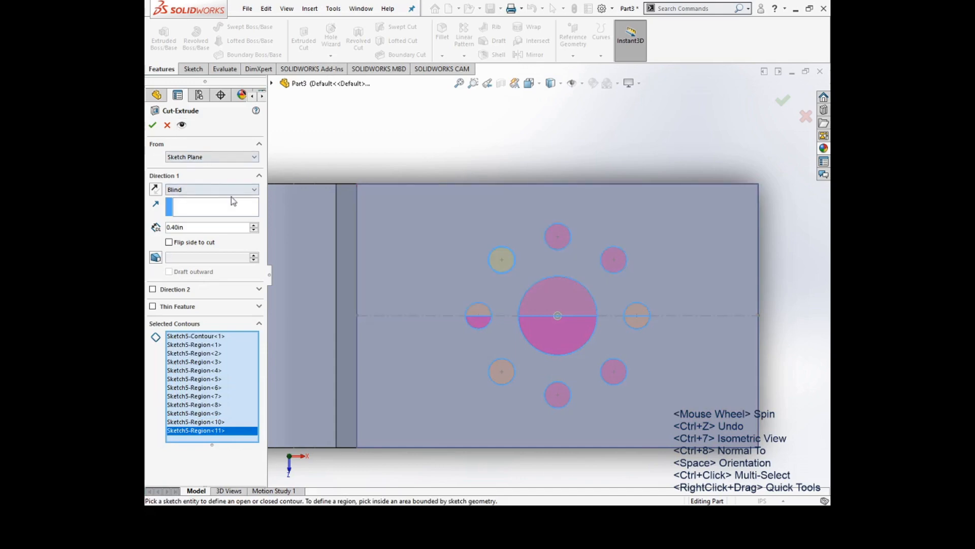
middle_drag(394, 228, 457, 83)
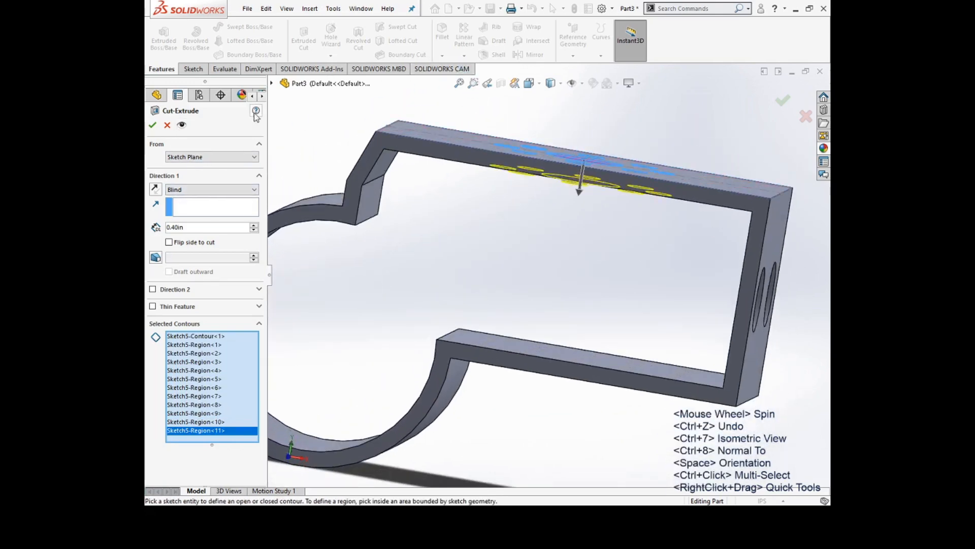
click(662, 247)
mouse_move(663, 246)
middle_down()
mouse_move(664, 350)
mouse_move(696, 317)
mouse_move(727, 324)
mouse_move(740, 135)
mouse_move(731, 213)
mouse_move(751, 313)
middle_up()
Step: Start a sketch on the sloped face between the hole-patterned face and the cylindrical section, viewed normal to the sketch
click(561, 252)
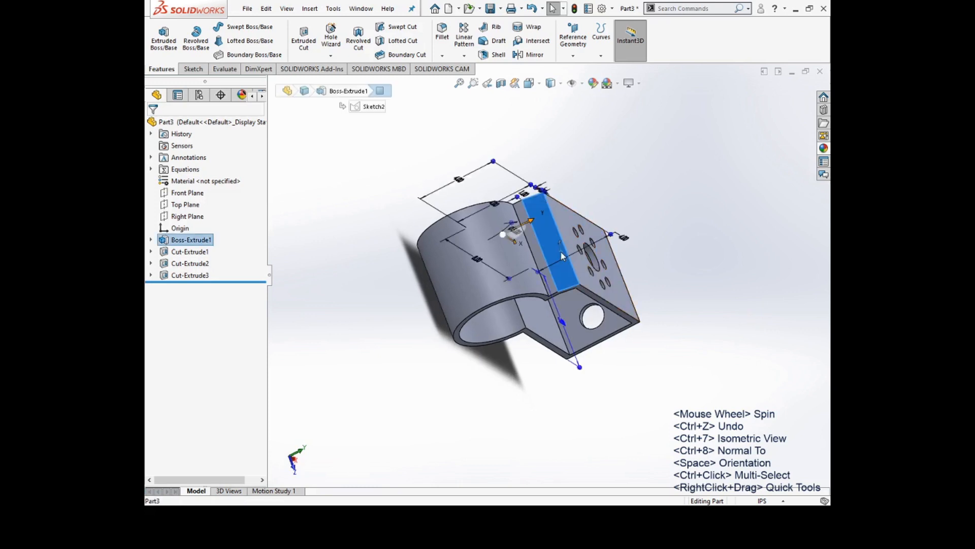
click(603, 220)
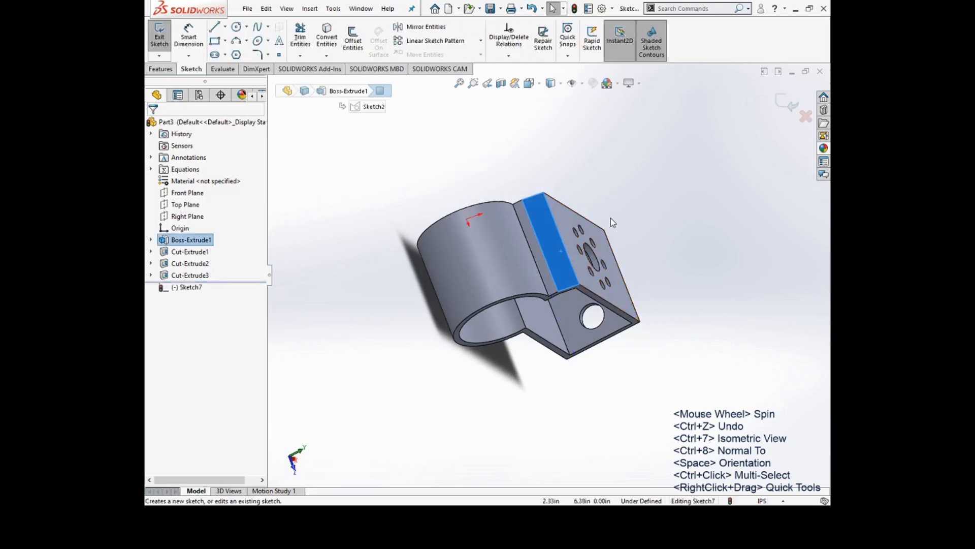
key(ctrl+8)
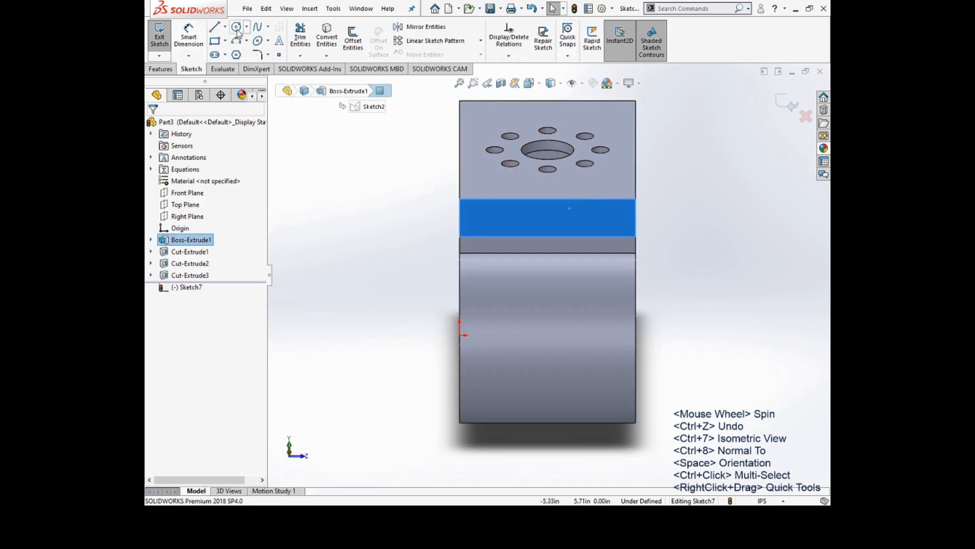
scroll(510, 199, down, 5)
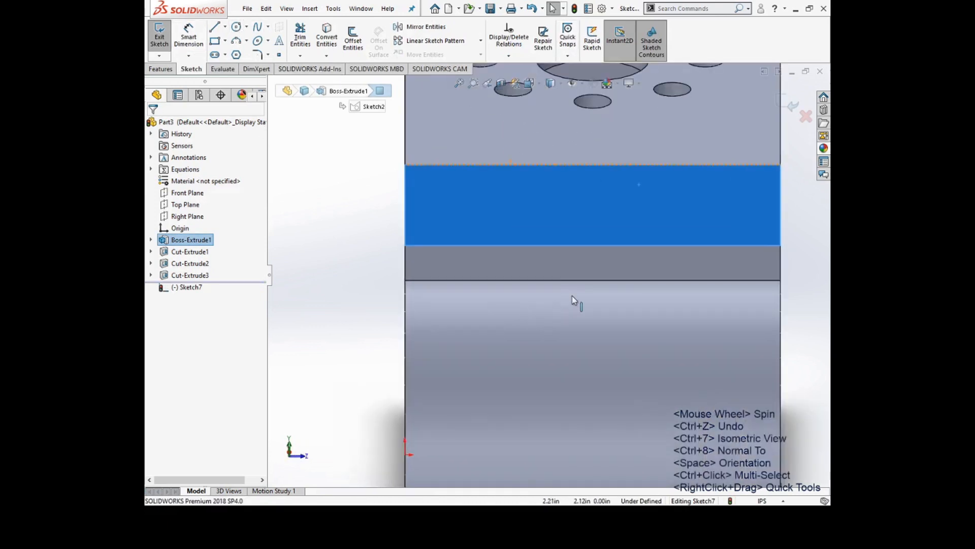
scroll(623, 259, up, 3)
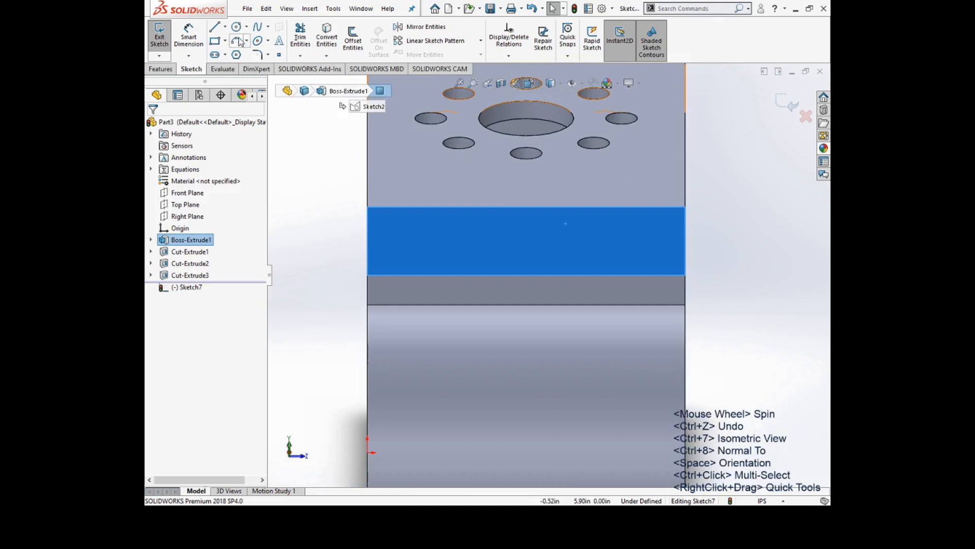
Step: Sketch a 2.50 in horizontal line from the face's lower-left corner to the midpoint of its lower edge
click(215, 28)
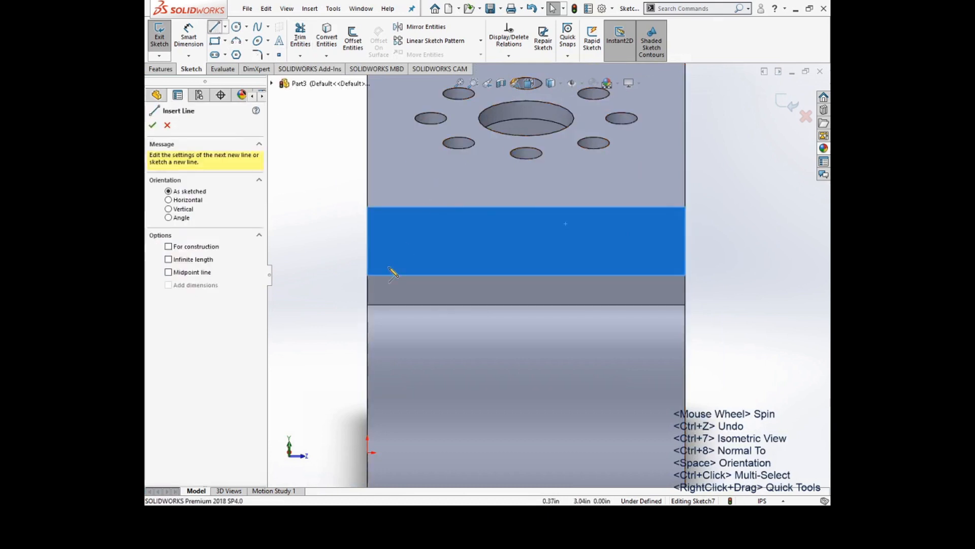
drag(368, 275, 526, 275)
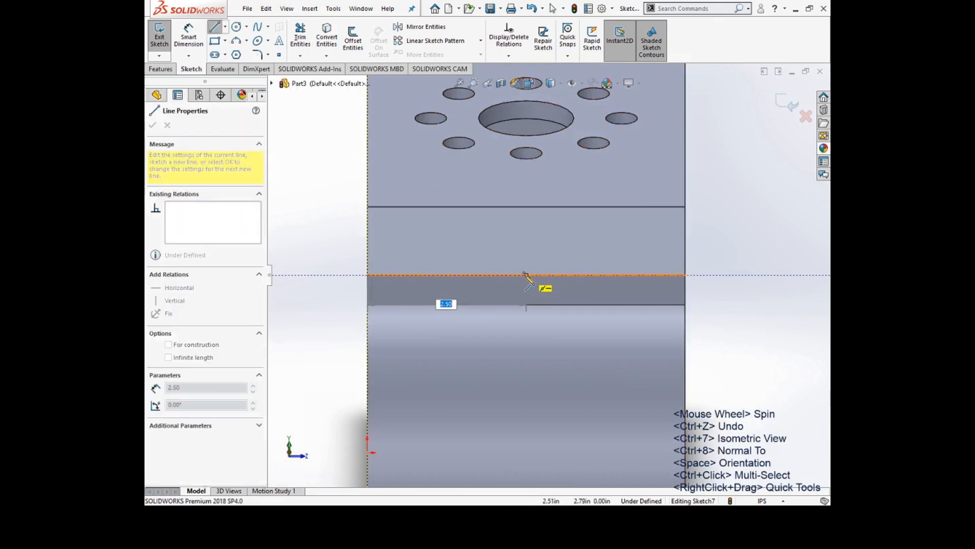
click(526, 275)
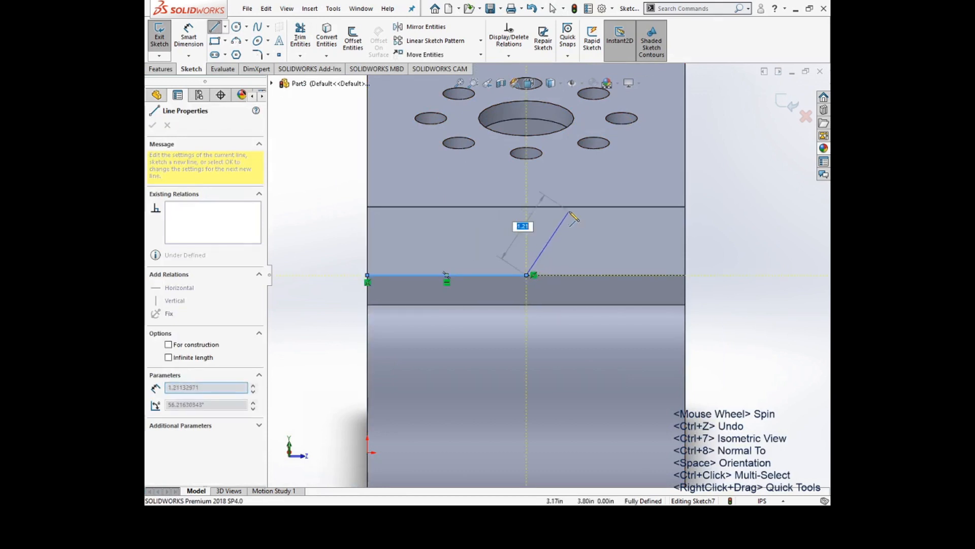
key(Escape)
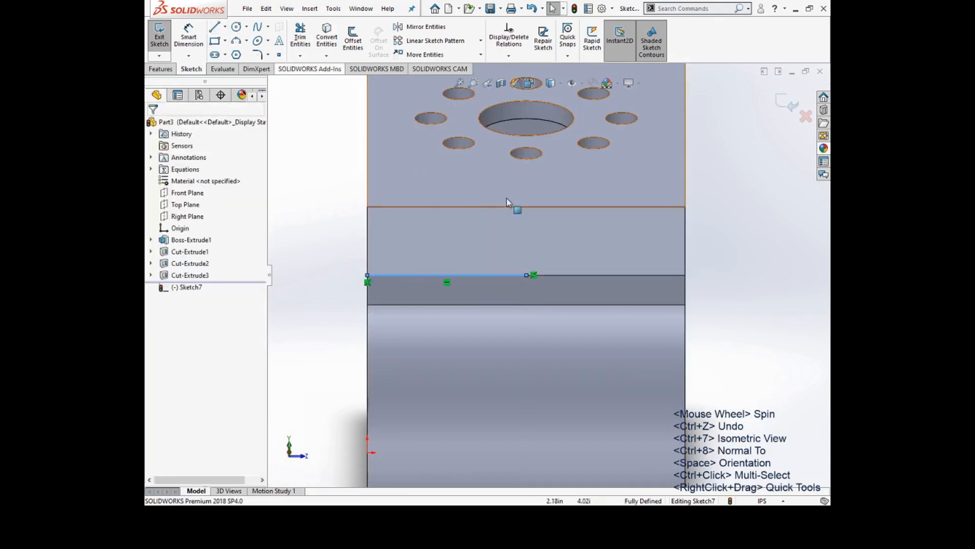
Step: Sketch a line from the same corner to the midpoint of the 2.50 in line, and delete the 2.50 in line
click(213, 28)
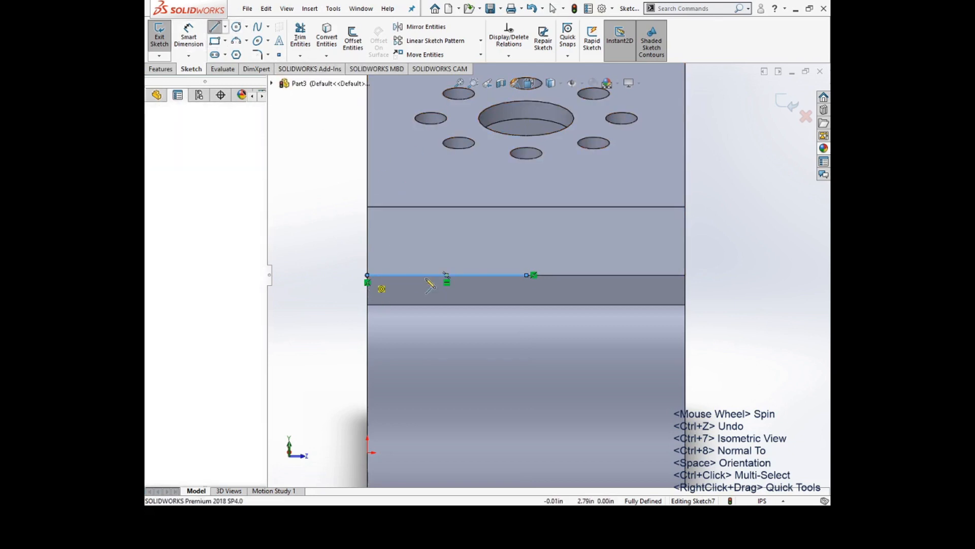
click(447, 275)
key(Escape)
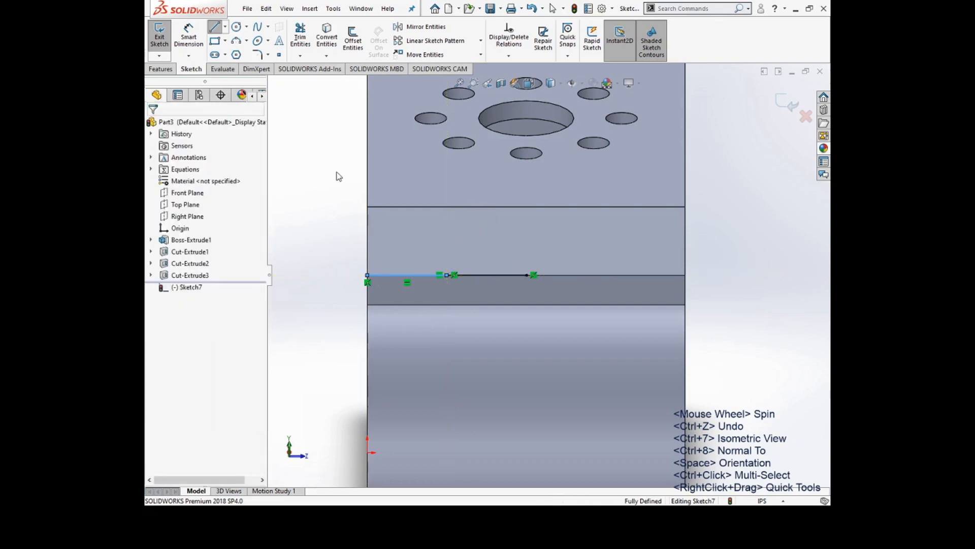
click(500, 275)
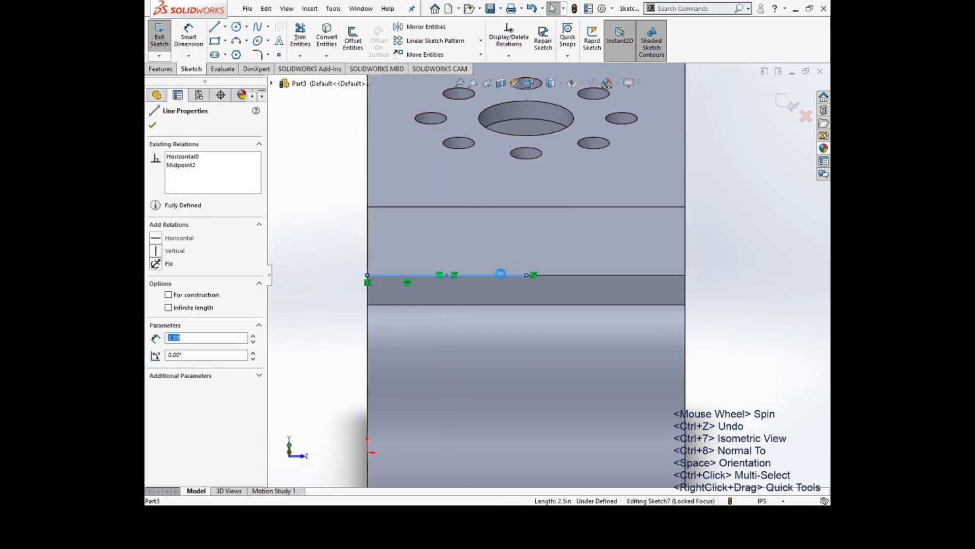
key(Escape)
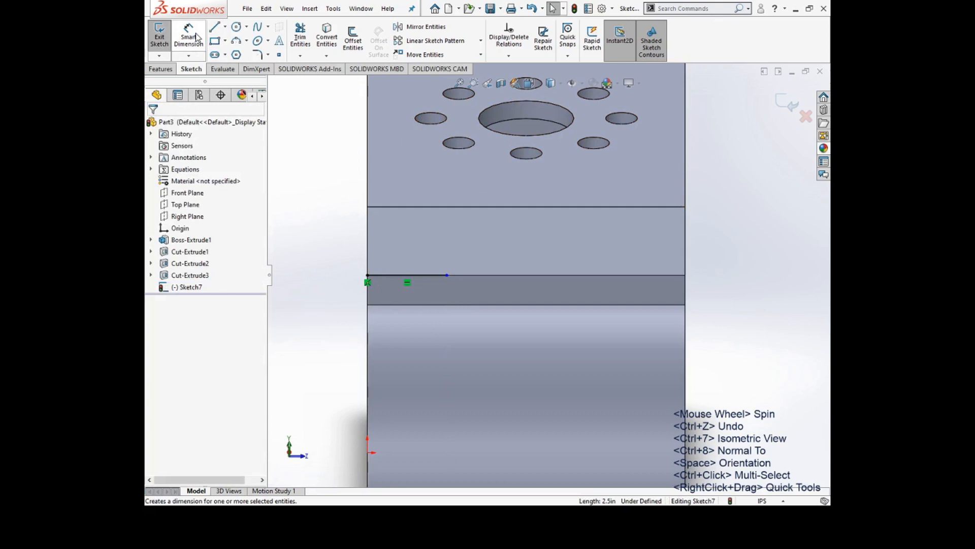
Step: Dimension the length of the short horizontal line on the sloped face's lower edge
click(197, 37)
click(435, 276)
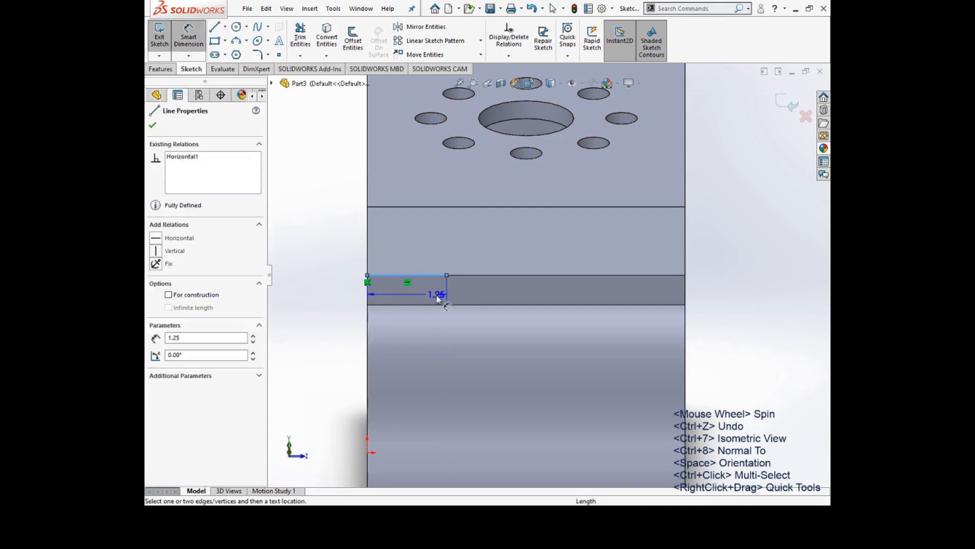
click(435, 307)
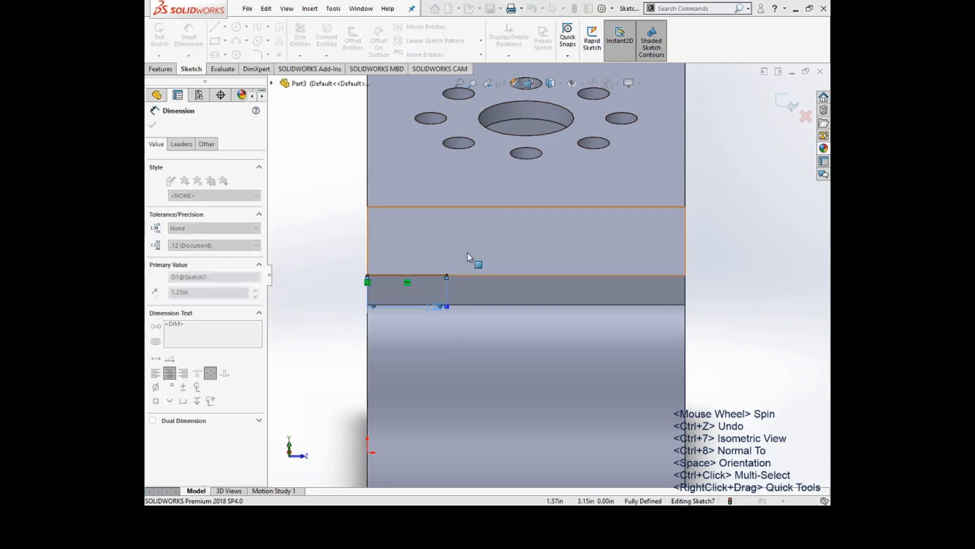
key(Escape)
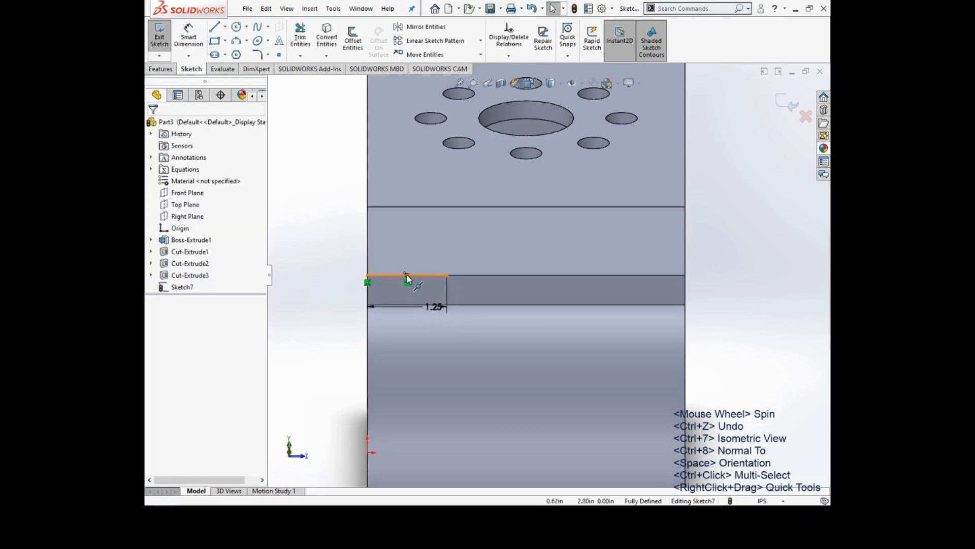
Step: Sketch a 0.50 in diameter circle on the sloped face, above the middle of the dimensioned line
click(235, 27)
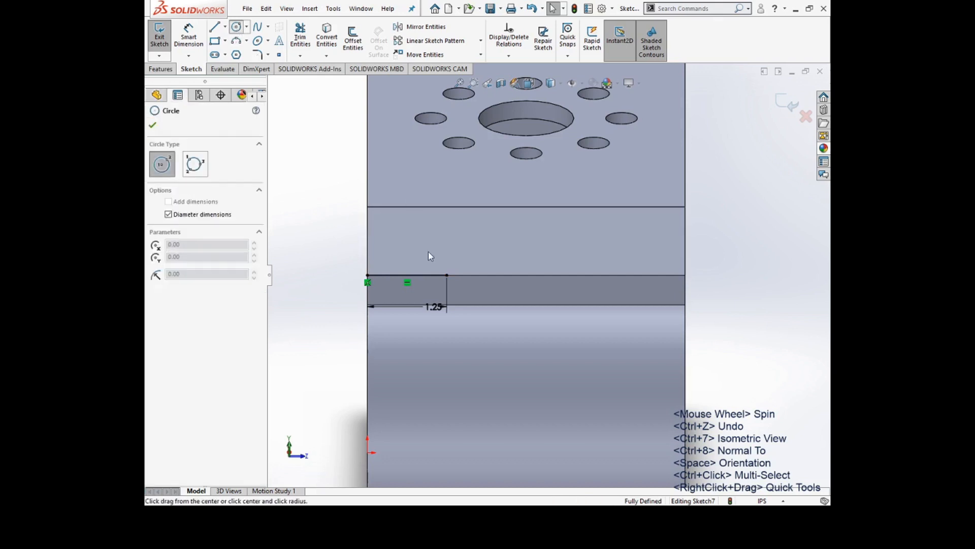
click(406, 237)
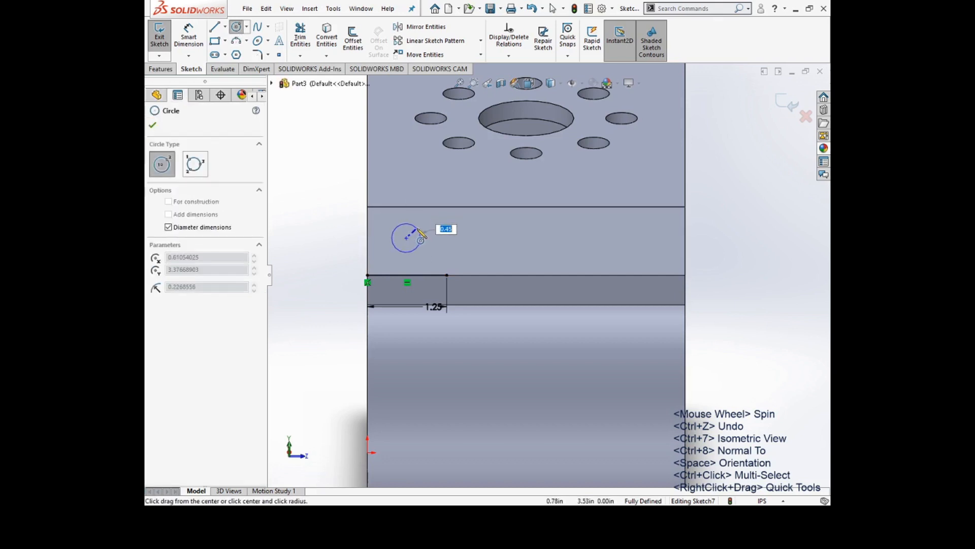
text(.5)
key(Return)
key(Escape)
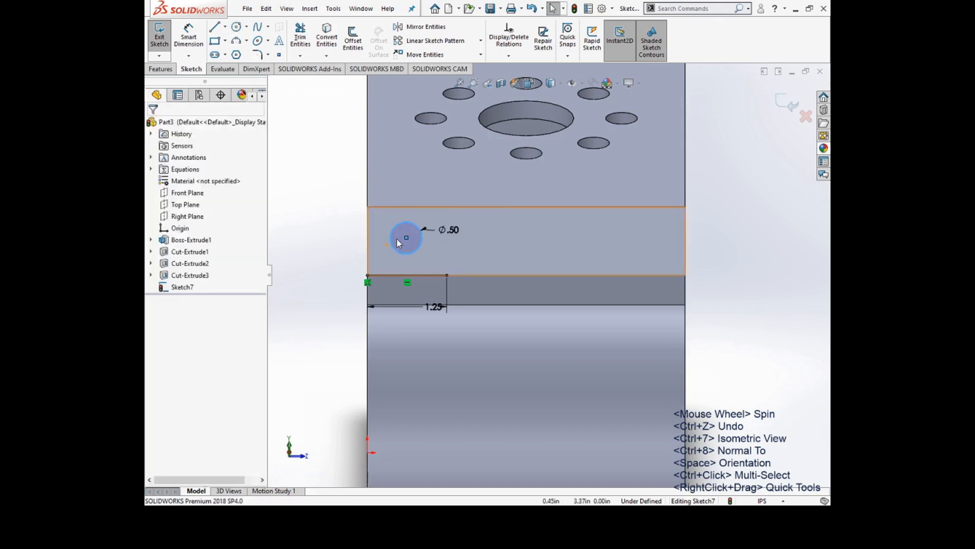
Step: Add a horizontal relation between the circle's center and the midpoint of the face's left edge
click(406, 237)
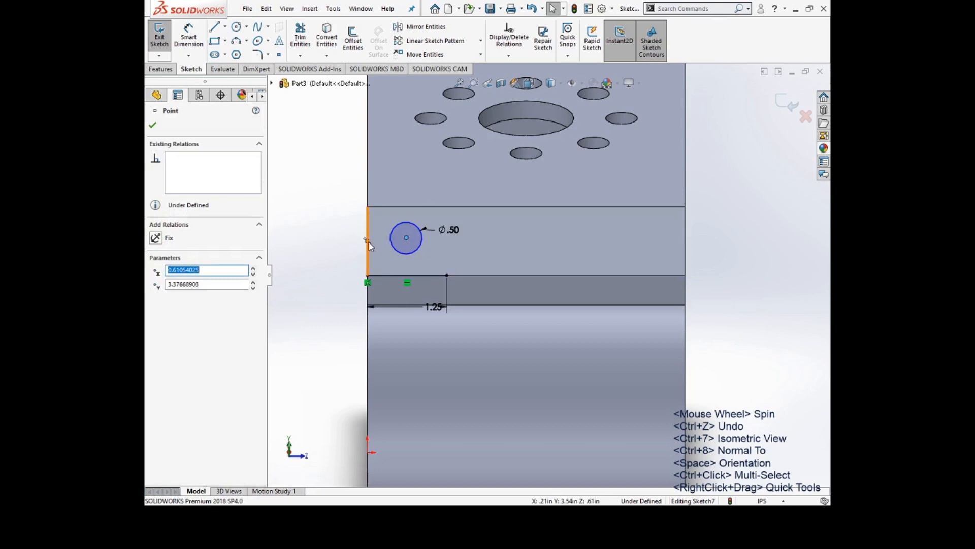
ctrl+click(367, 241)
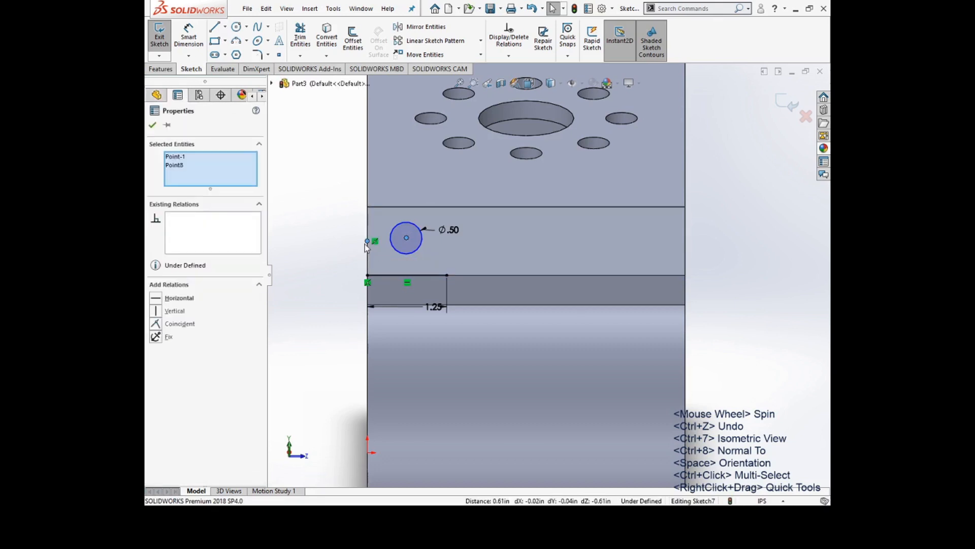
click(155, 299)
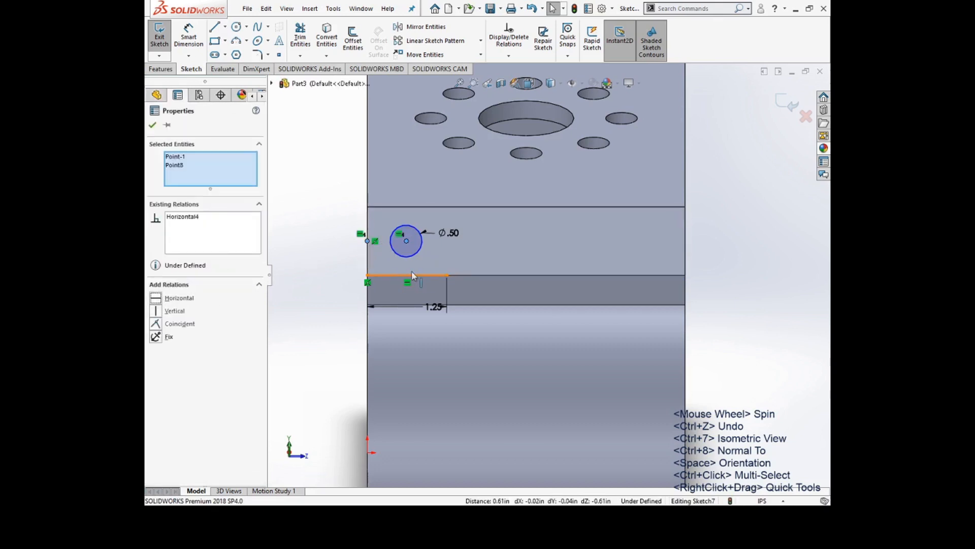
click(405, 238)
ctrl+click(368, 241)
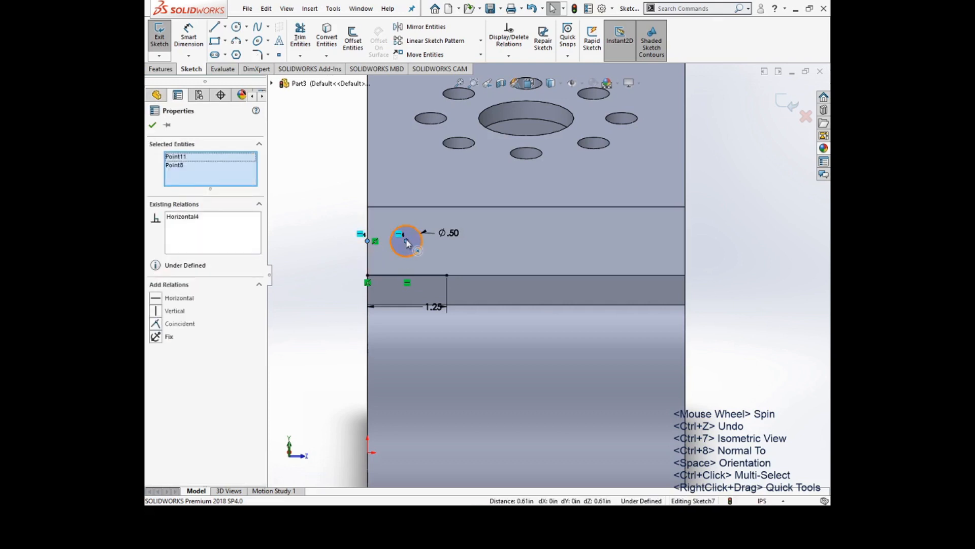
click(322, 276)
Step: Add a vertical relation between the circle's center and the midpoint of the 1.25 in line
click(408, 276)
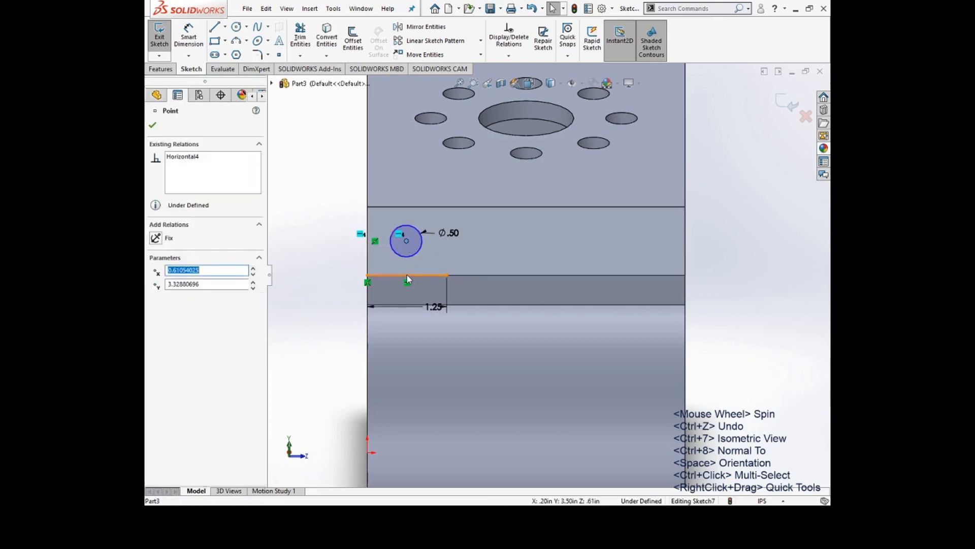
ctrl+click(408, 277)
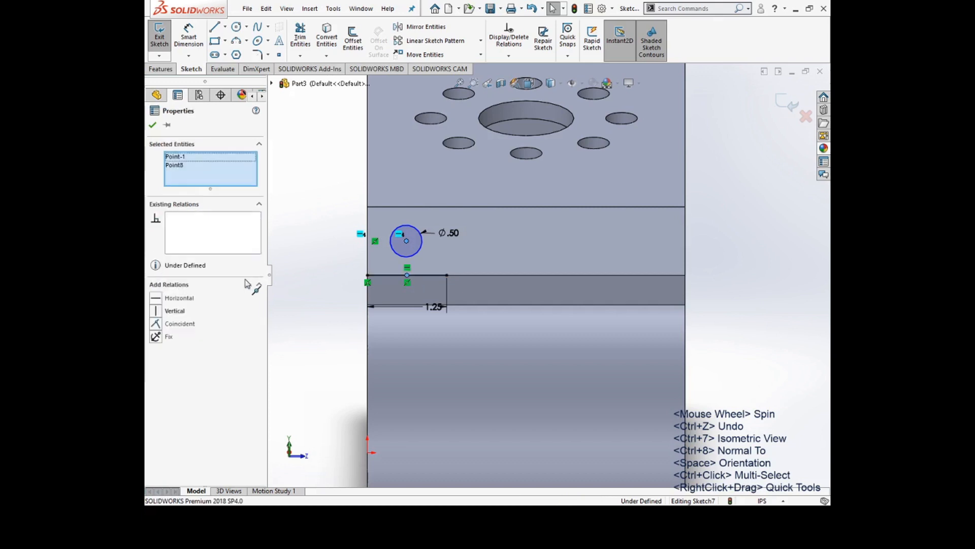
click(160, 311)
click(311, 266)
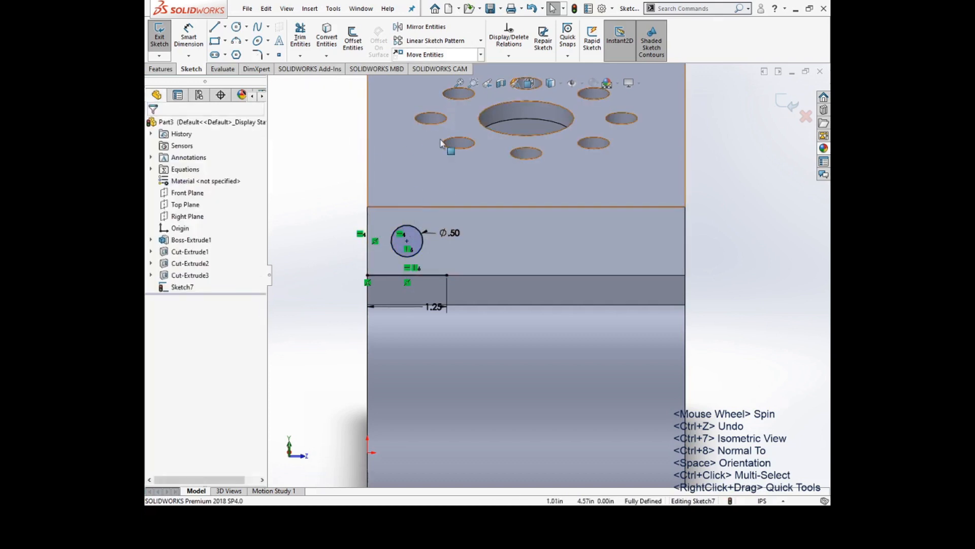
Step: Set up a linear sketch pattern of the circle with 4 instances spaced 1.25 in along the X-axis
click(409, 242)
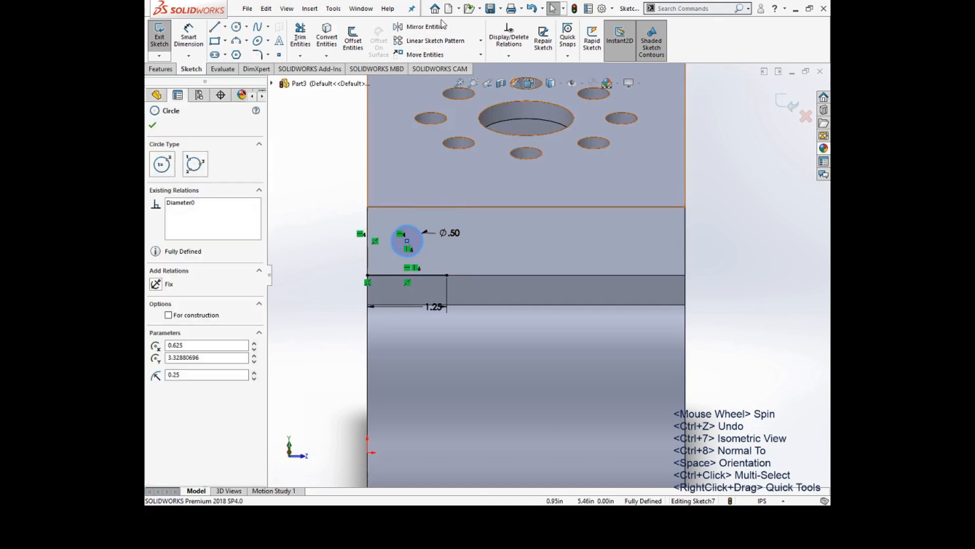
click(429, 41)
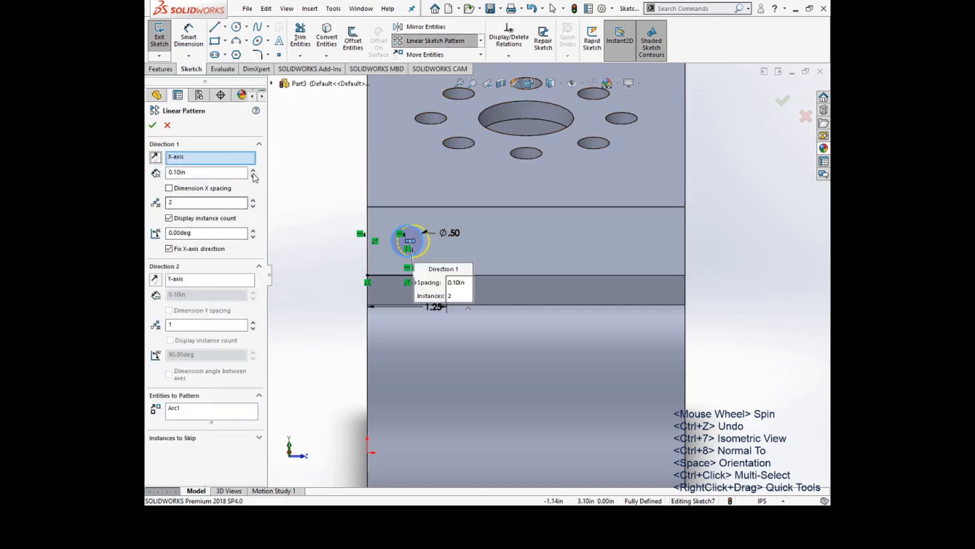
click(253, 170)
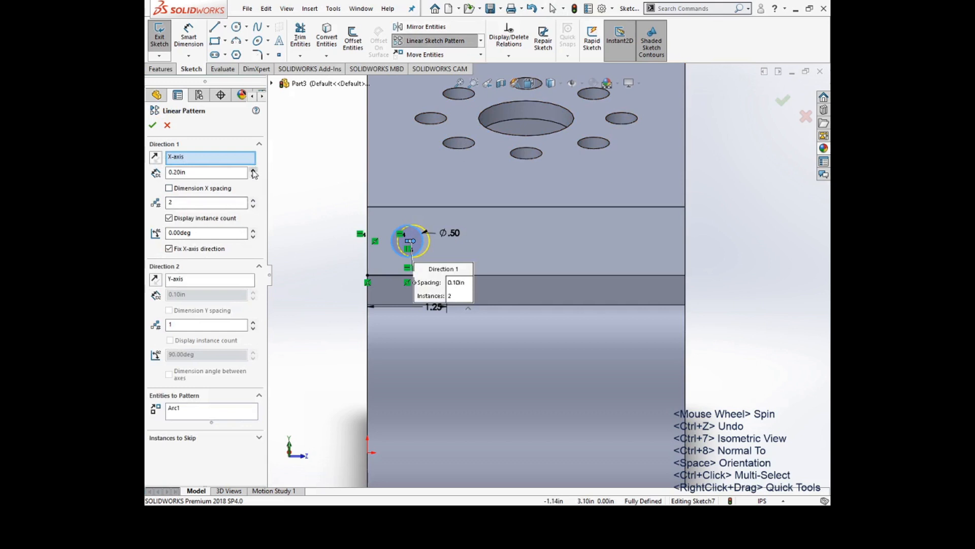
click(253, 170)
click(253, 170)
click(253, 169)
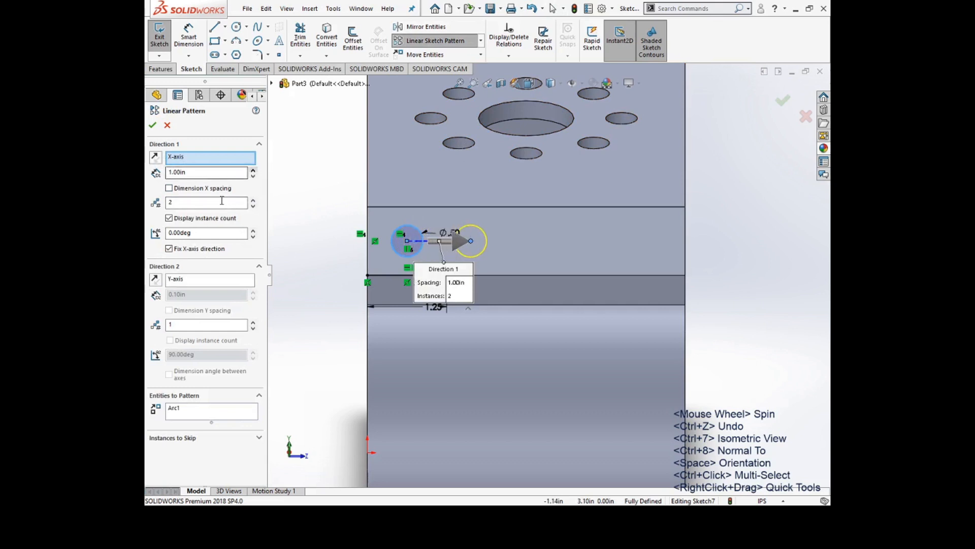
click(253, 200)
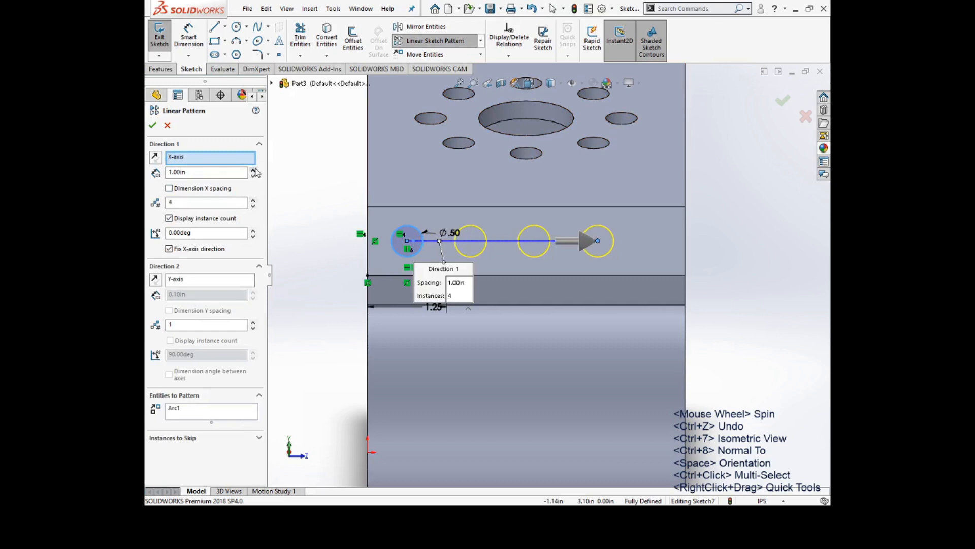
click(253, 169)
click(253, 169)
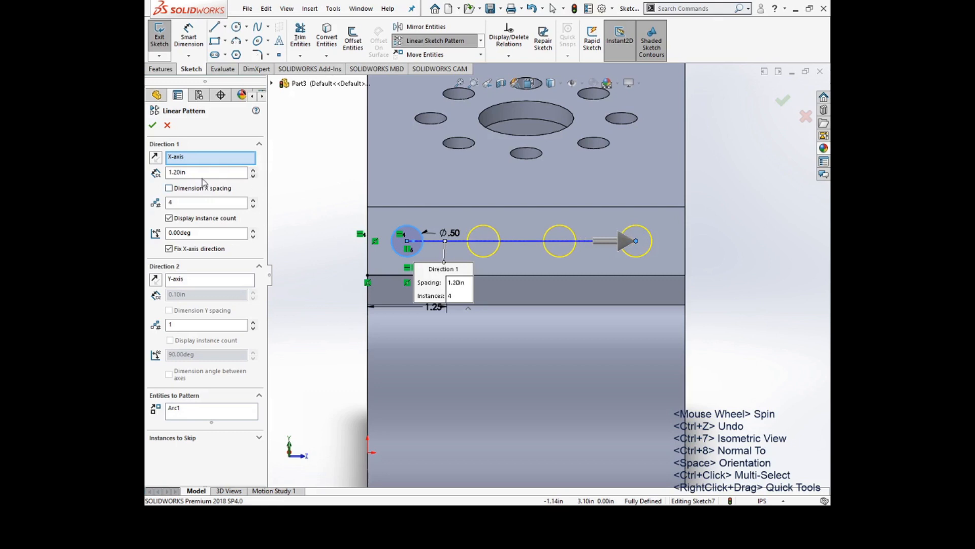
click(186, 172)
text(5)
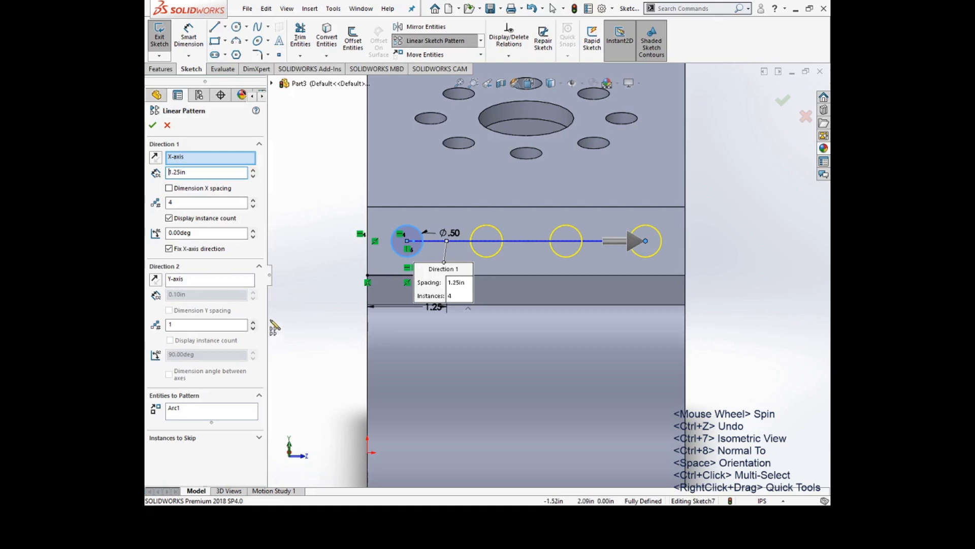
Step: Try 5 instances in the pattern's Y-axis direction, and set the count back to 1
click(253, 323)
click(253, 322)
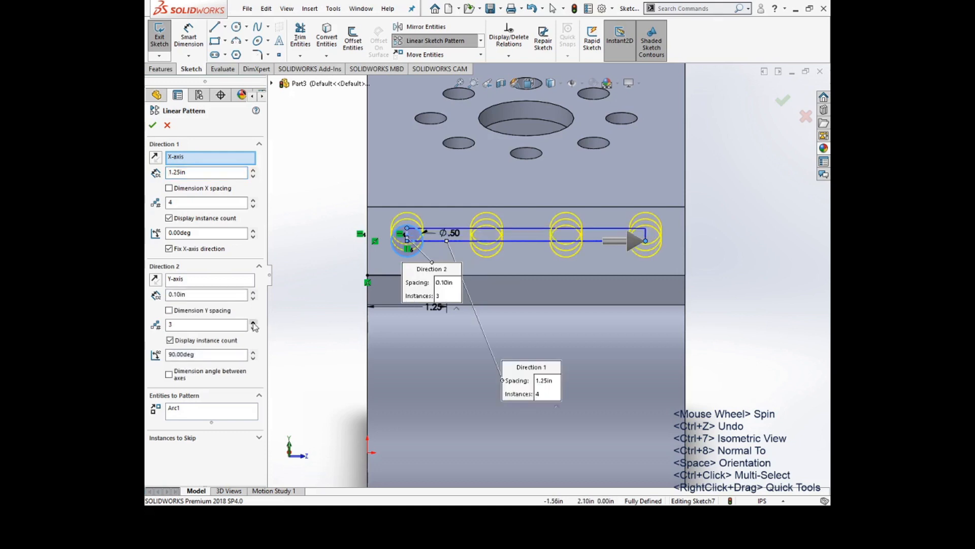
click(253, 323)
click(253, 323)
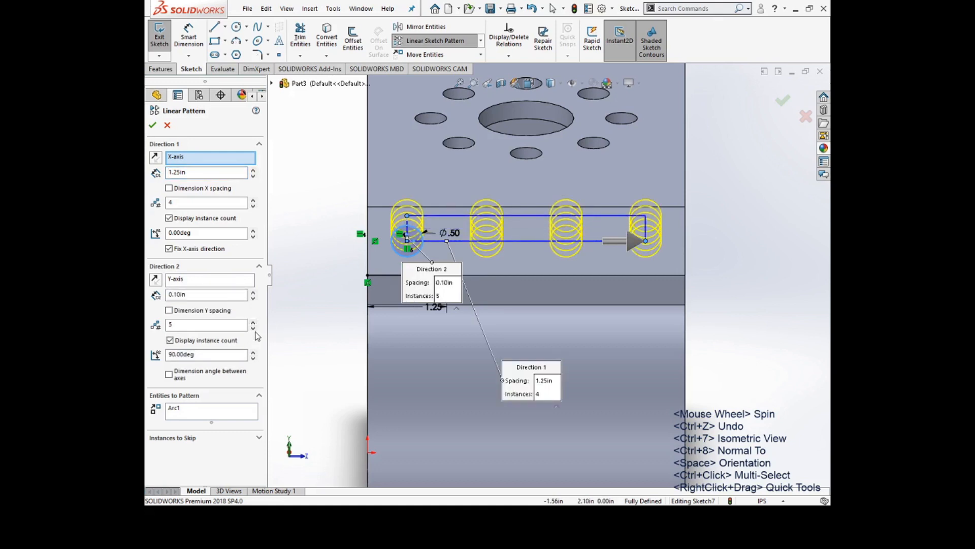
click(253, 328)
click(253, 328)
click(253, 328)
click(252, 328)
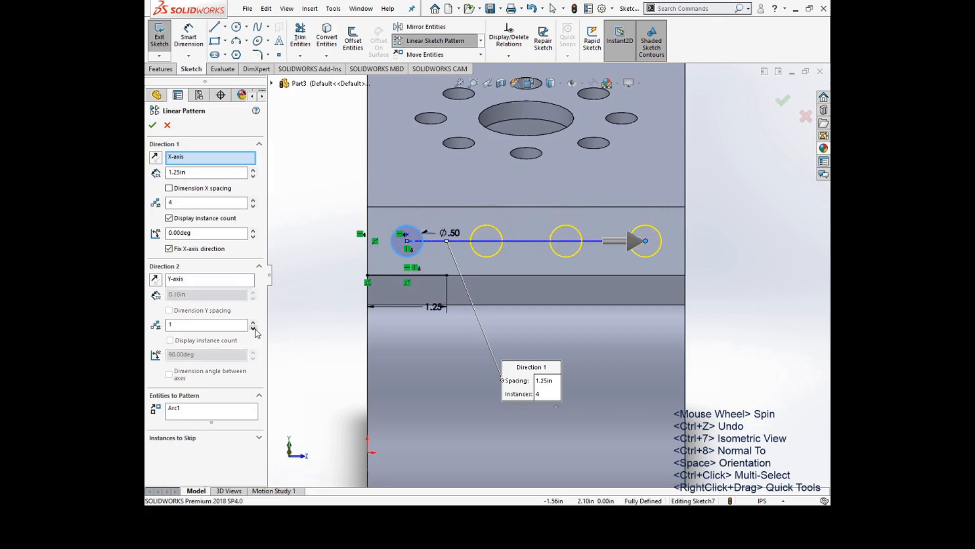
Step: Accept the single-row circle pattern and exit the sketch
click(153, 125)
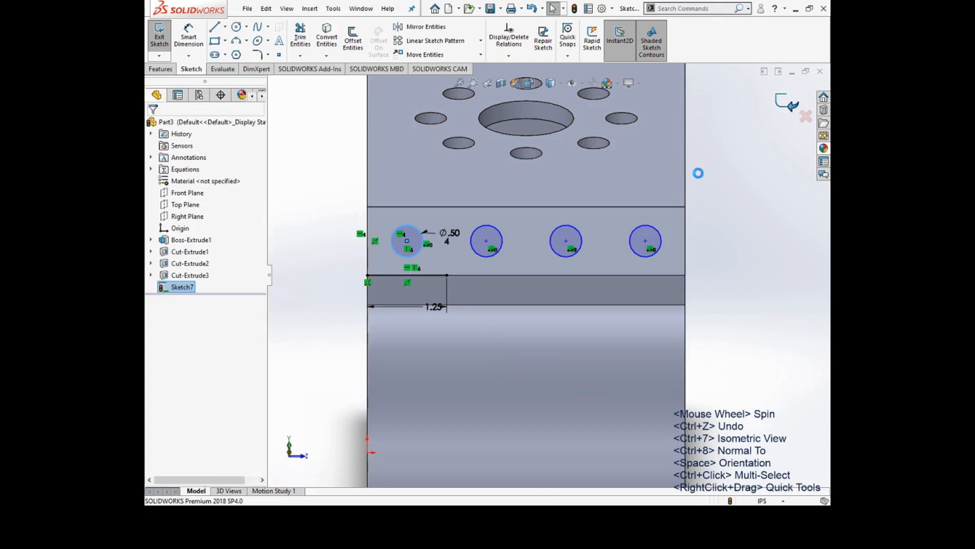
click(786, 103)
click(151, 275)
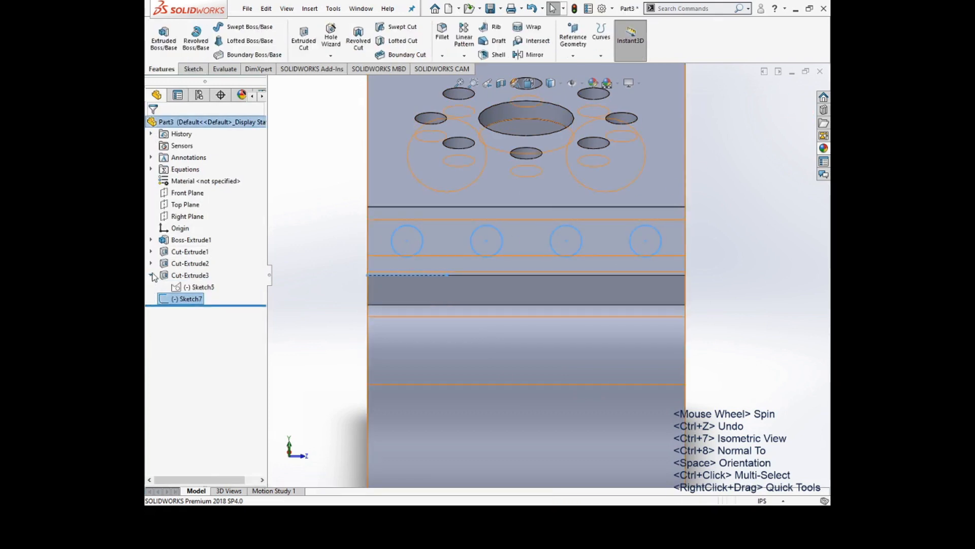
click(150, 263)
click(150, 252)
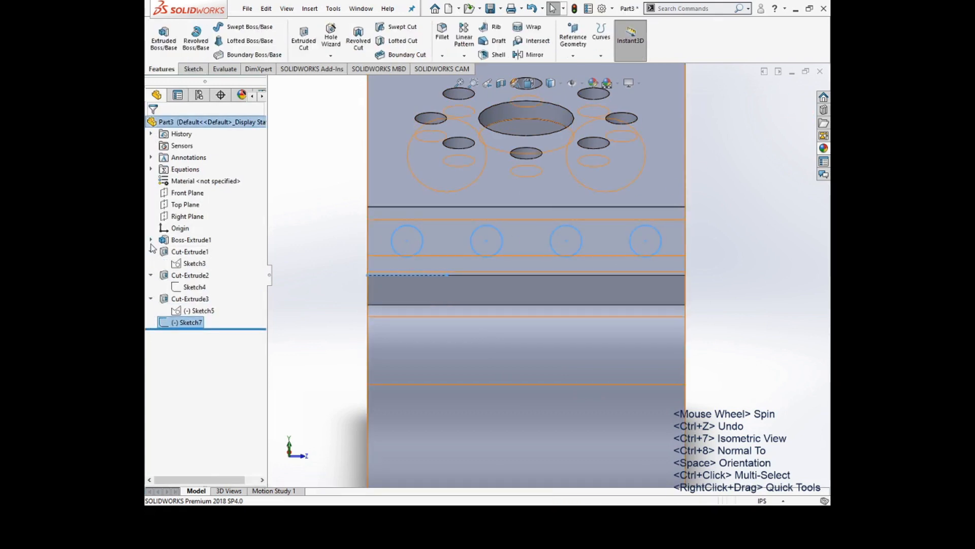
click(151, 251)
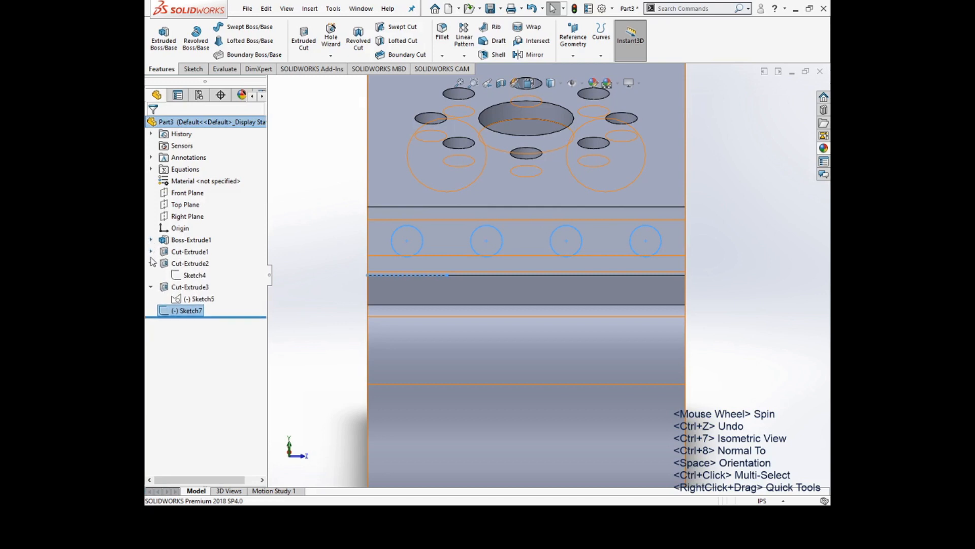
click(150, 263)
click(152, 275)
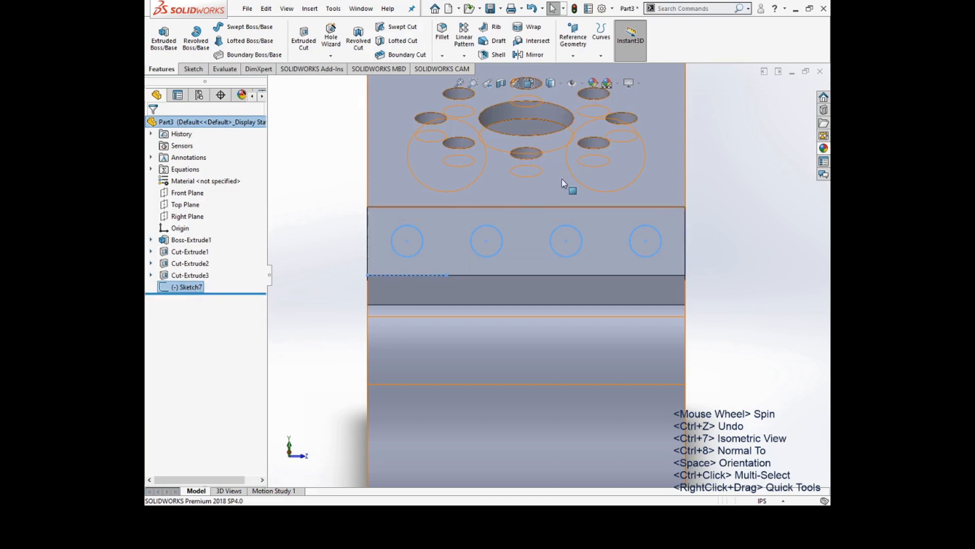
Step: Extrude-cut the four patterned circles on the sloped face with a blind depth of 0.40 in
middle_drag(687, 156, 657, 169)
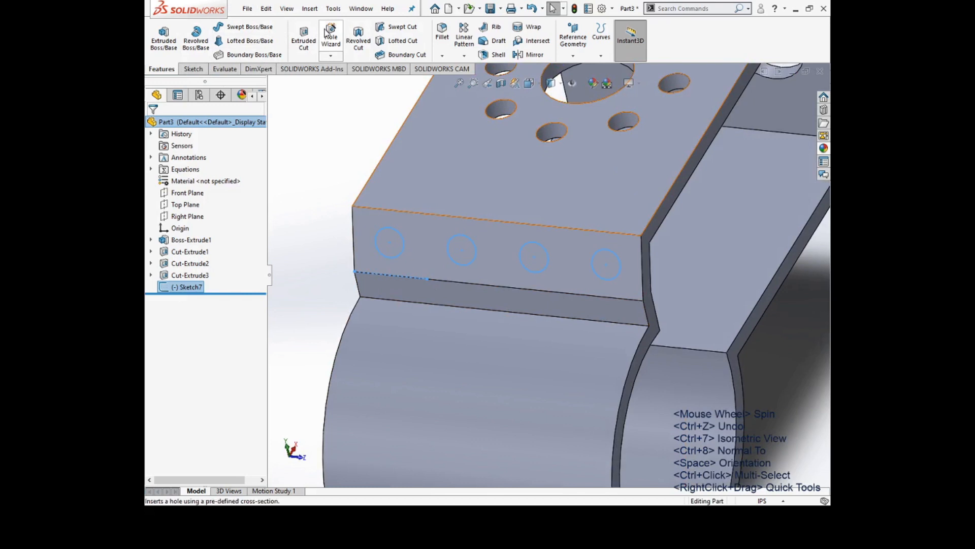
click(311, 37)
click(391, 244)
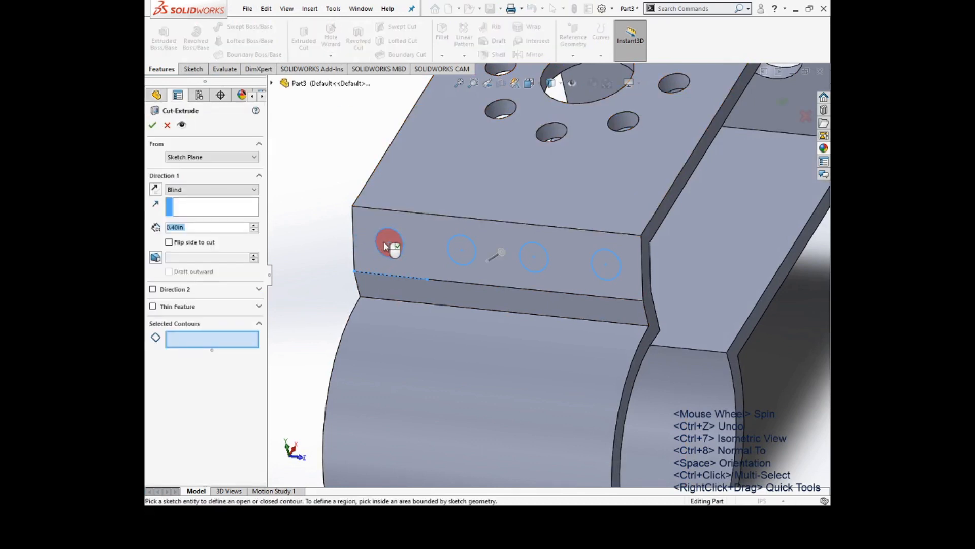
click(462, 249)
click(535, 257)
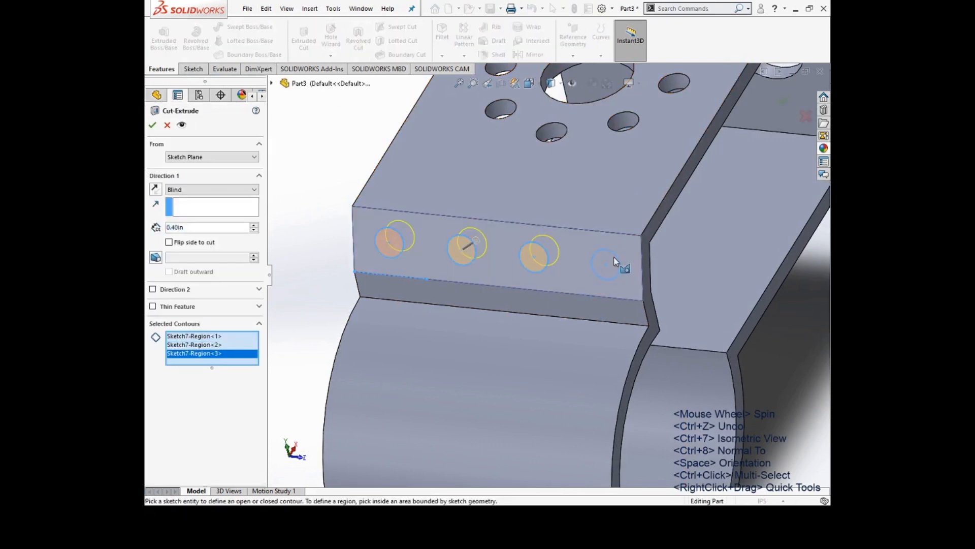
click(607, 264)
click(152, 125)
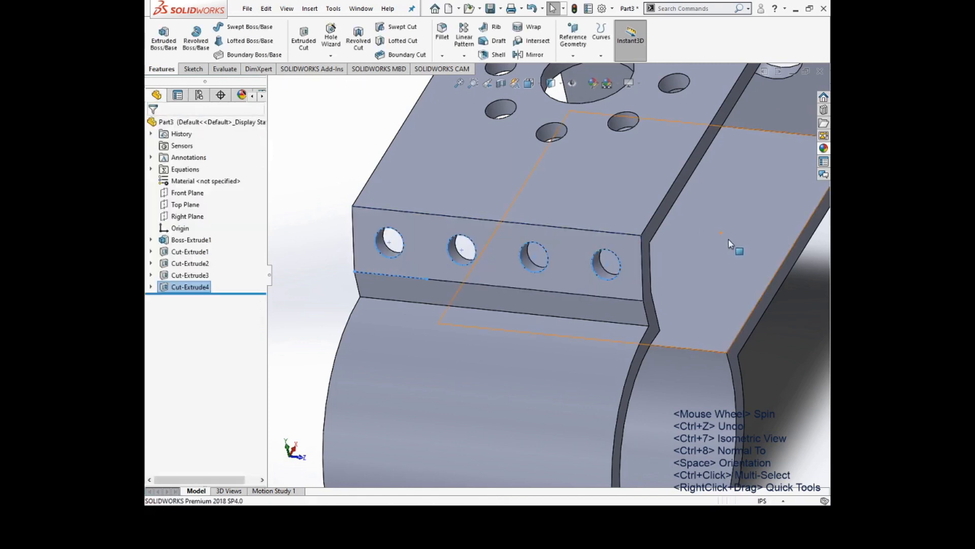
click(304, 229)
Step: Turn the part to show its opposite end and bring up the sketch tools
scroll(569, 258, up, 7)
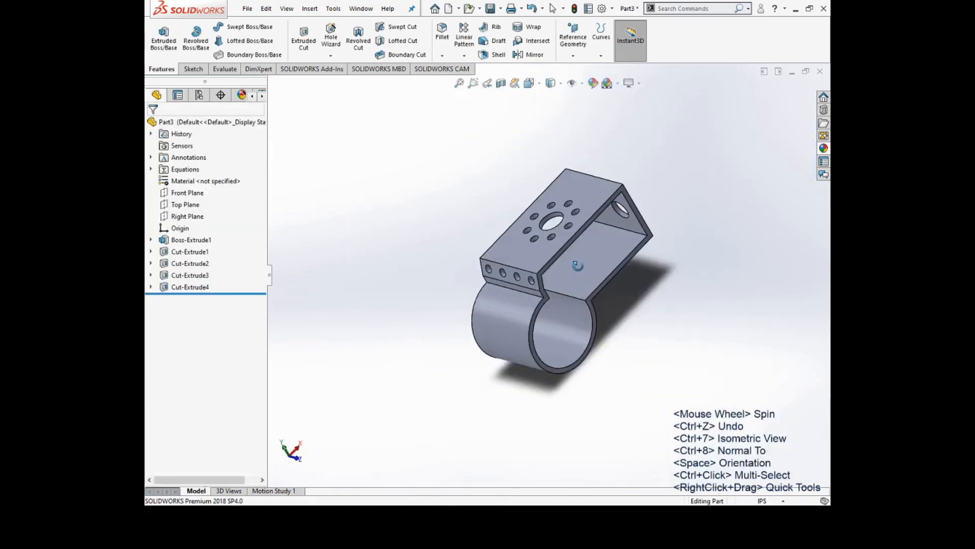
middle_drag(577, 266, 405, 394)
click(193, 68)
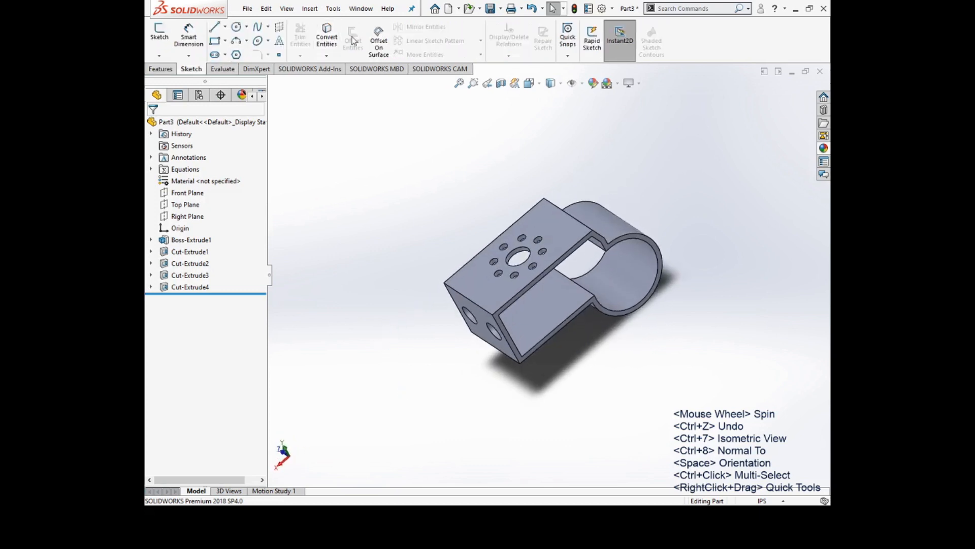